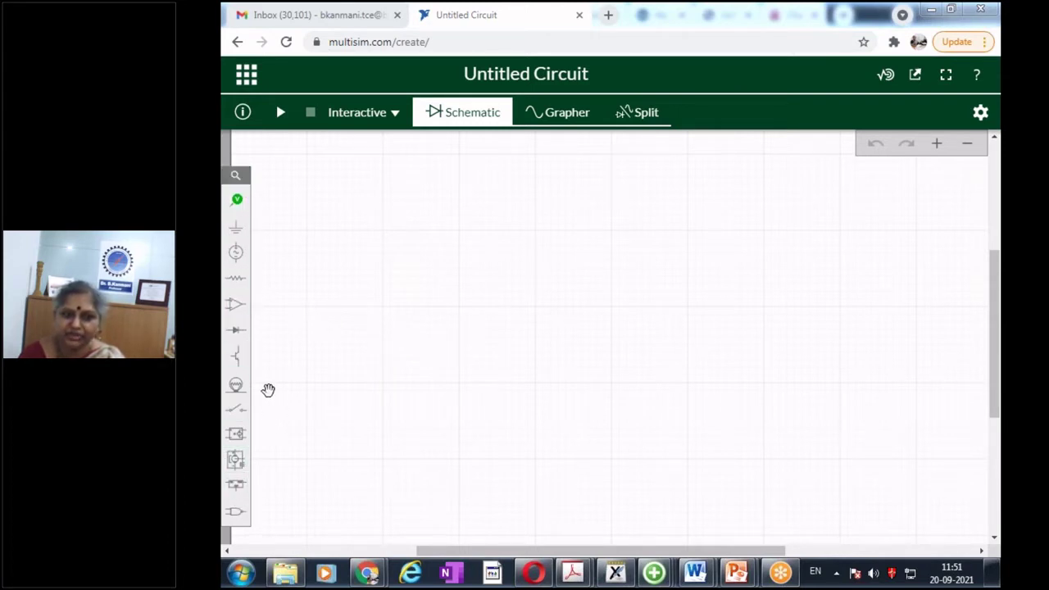
# - Place a resistor in the upper middle of the empty schematic
pyautogui.click(233, 282)
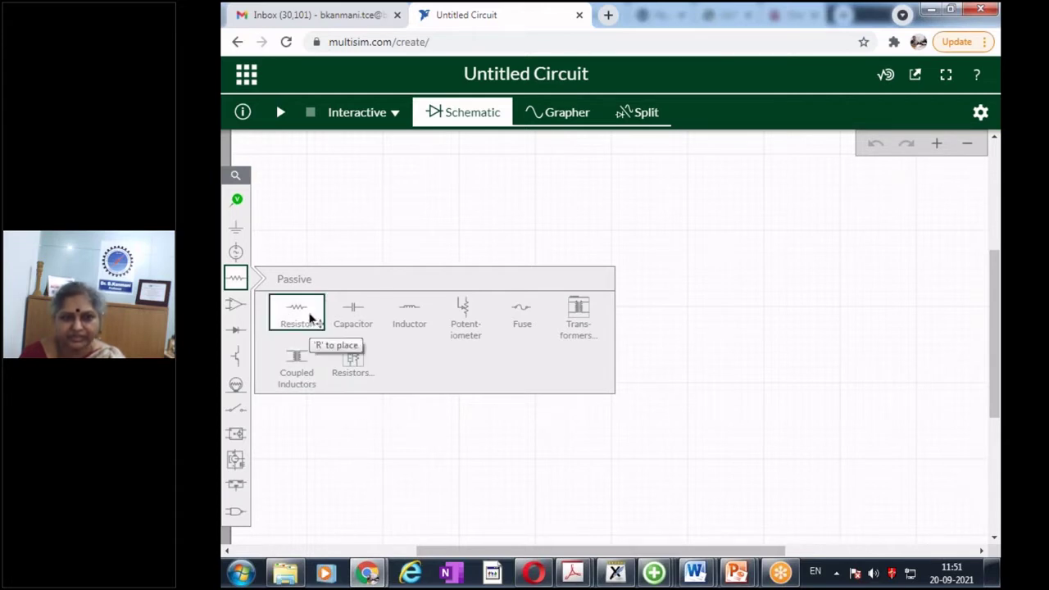
pyautogui.click(310, 318)
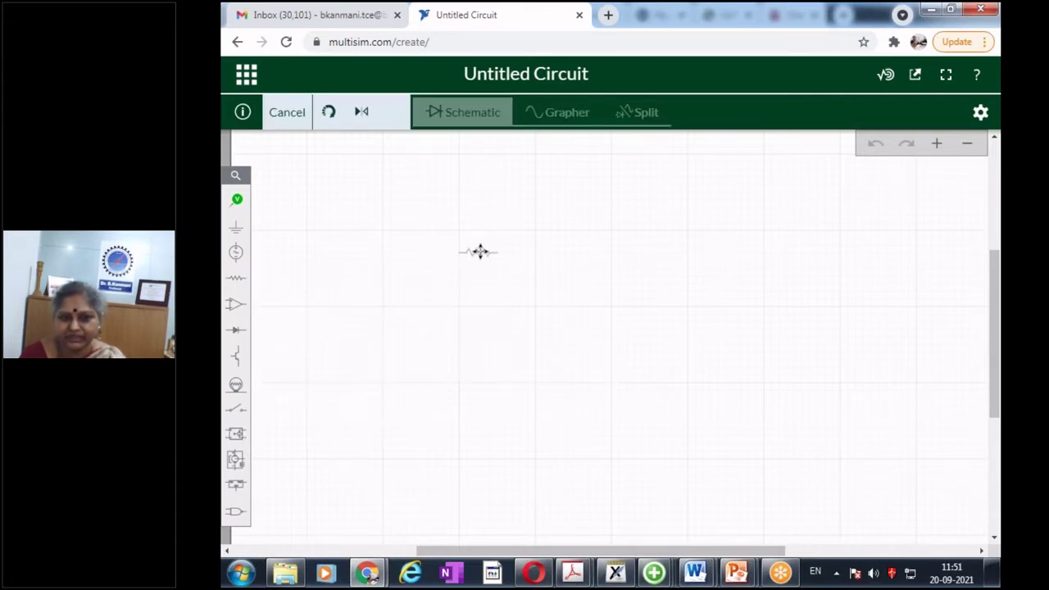
pyautogui.click(480, 251)
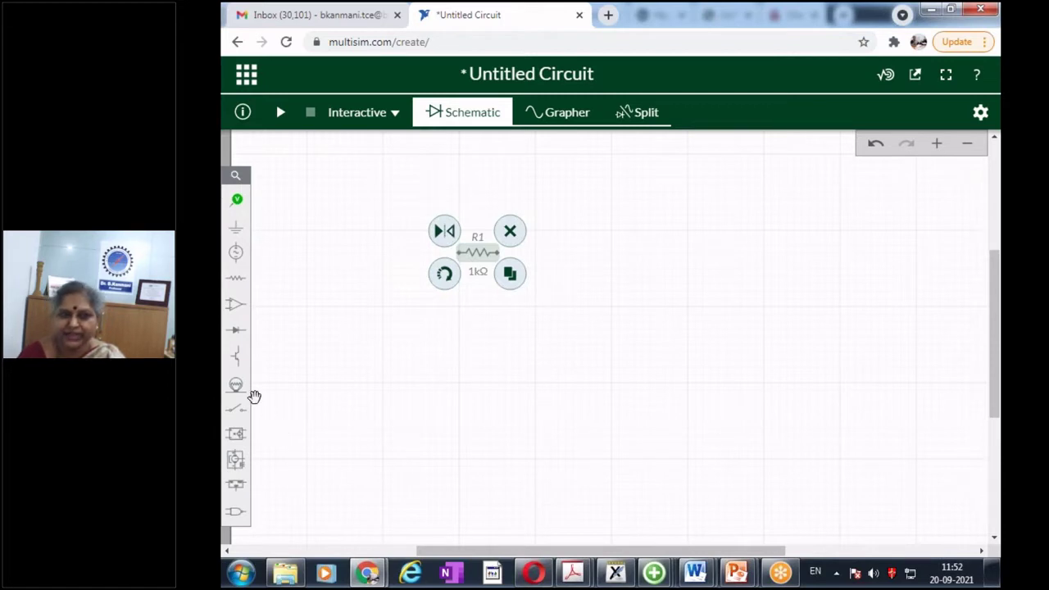
pyautogui.click(237, 281)
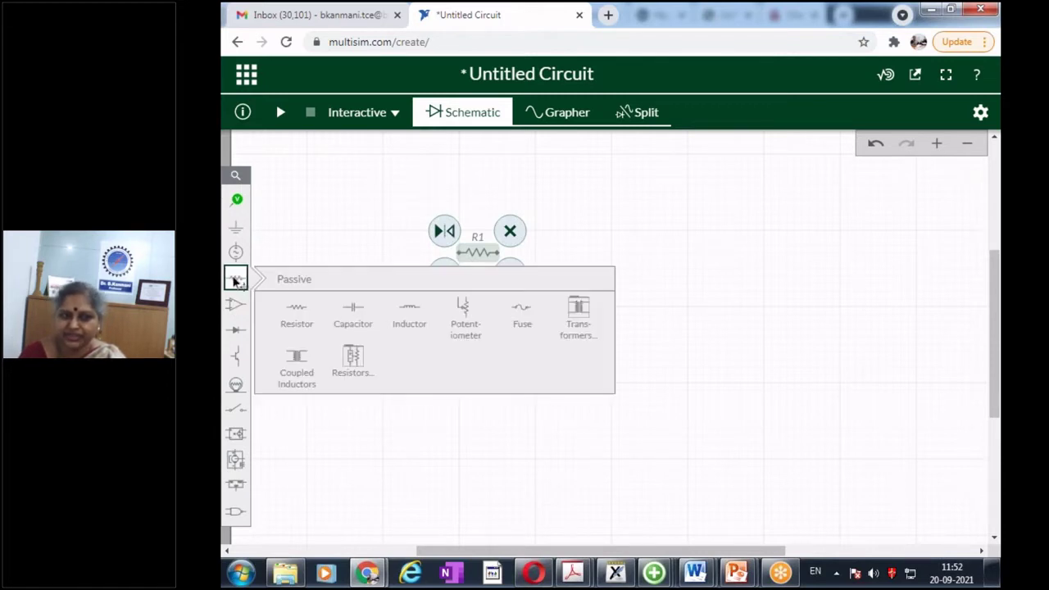
pyautogui.click(292, 316)
pyautogui.click(484, 351)
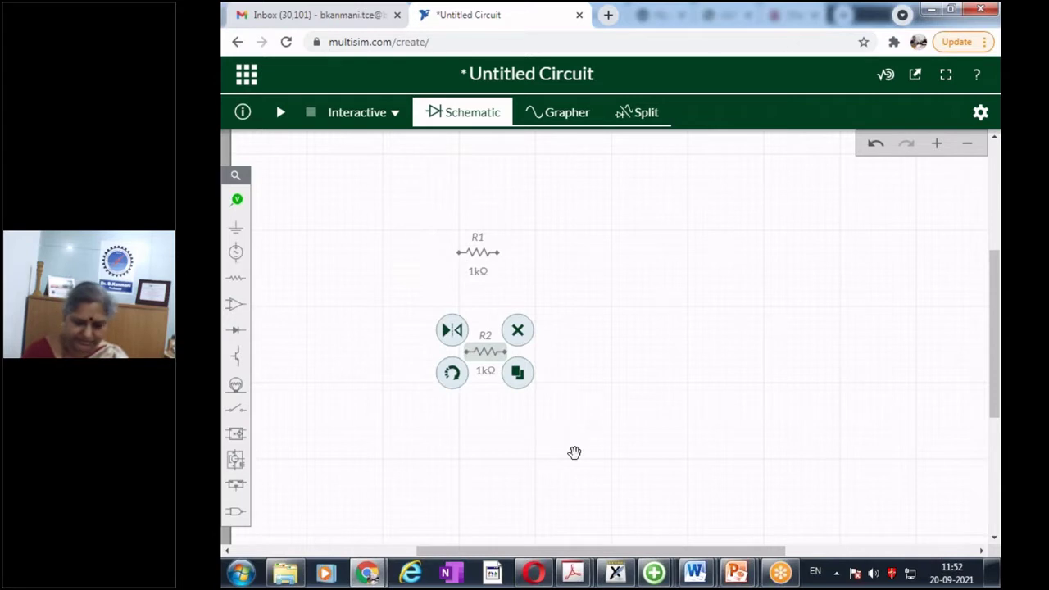
pyautogui.hotkey('ctrl', 'z')
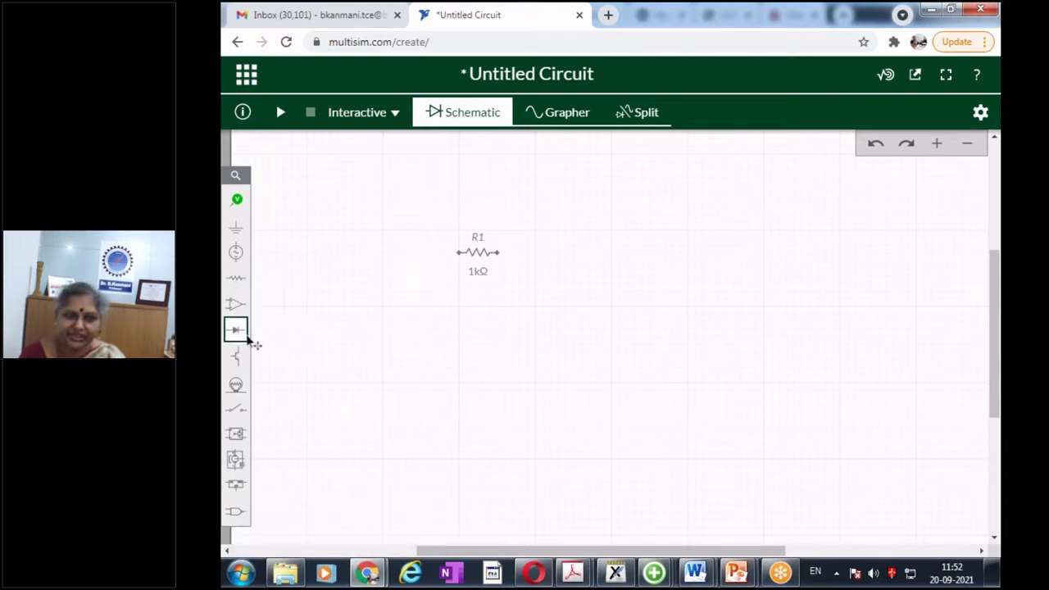
pyautogui.click(236, 281)
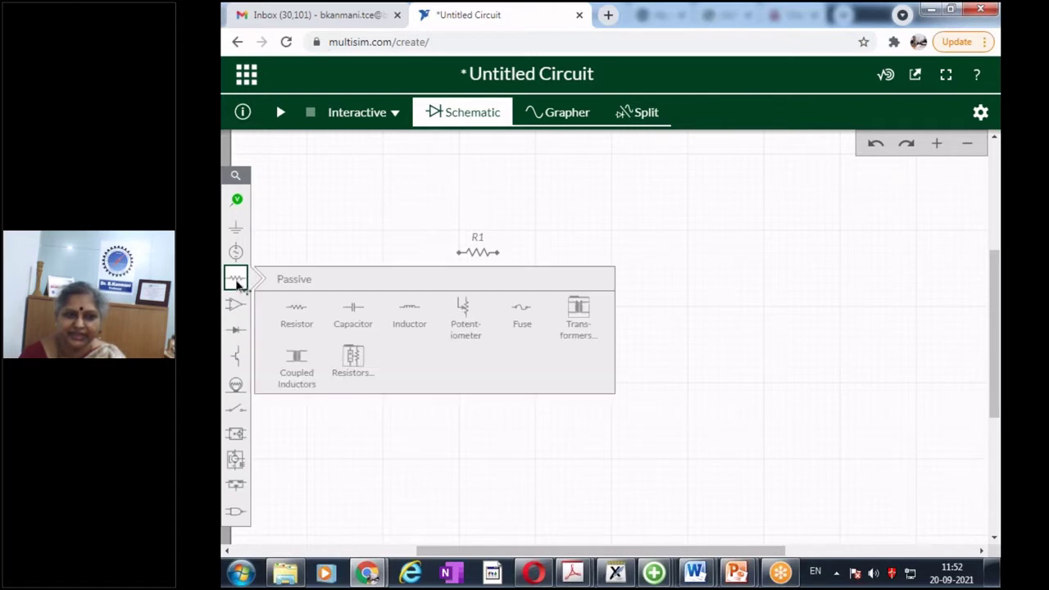
pyautogui.click(353, 306)
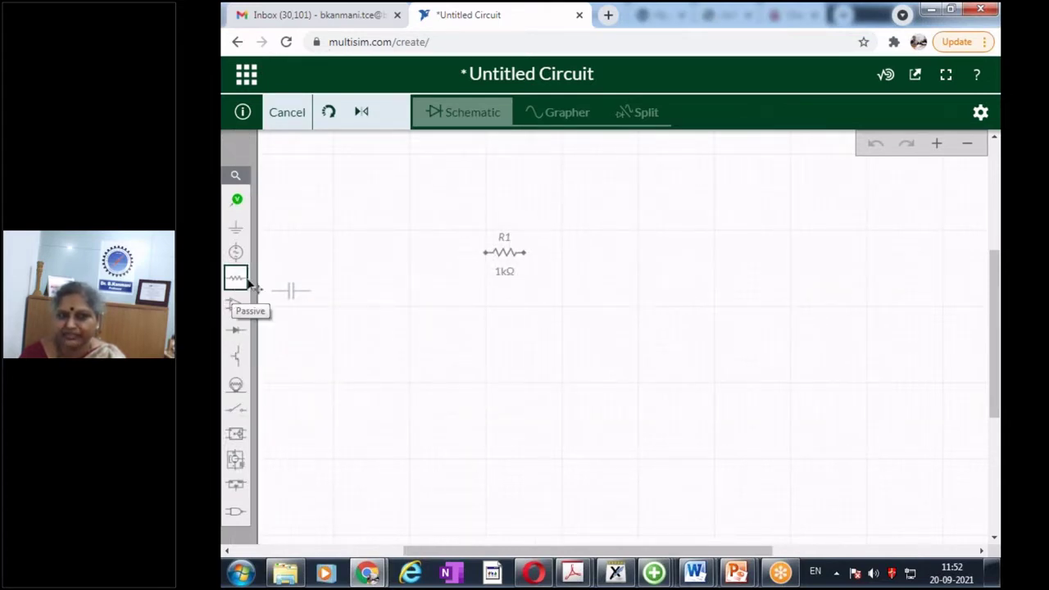
pyautogui.click(363, 322)
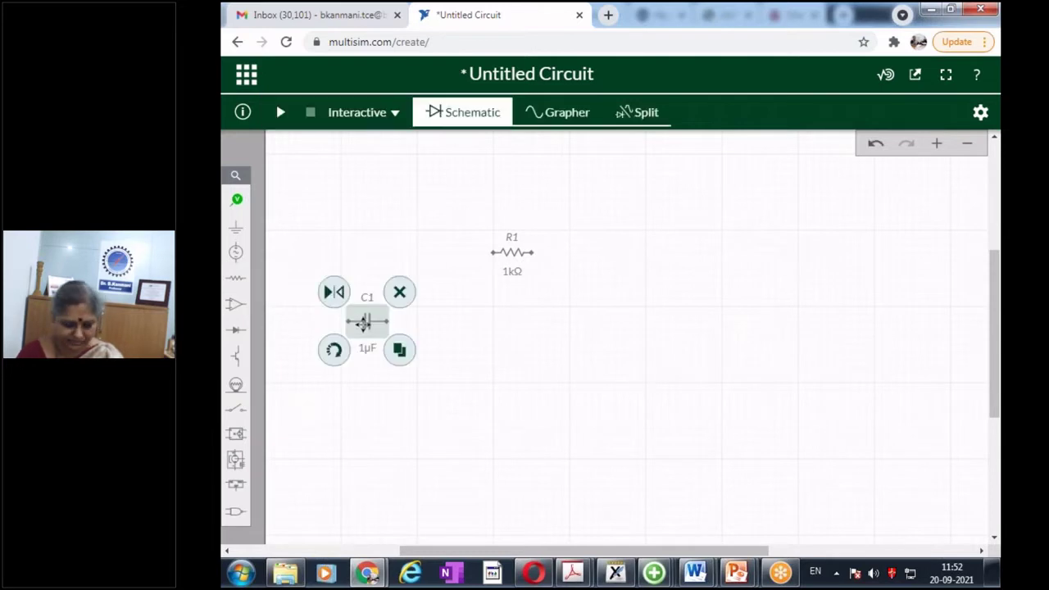
pyautogui.hotkey('ctrl', 'z')
# - Place a capacitor below and to the right of resistor R1 and rotate it to vertical
pyautogui.click(238, 280)
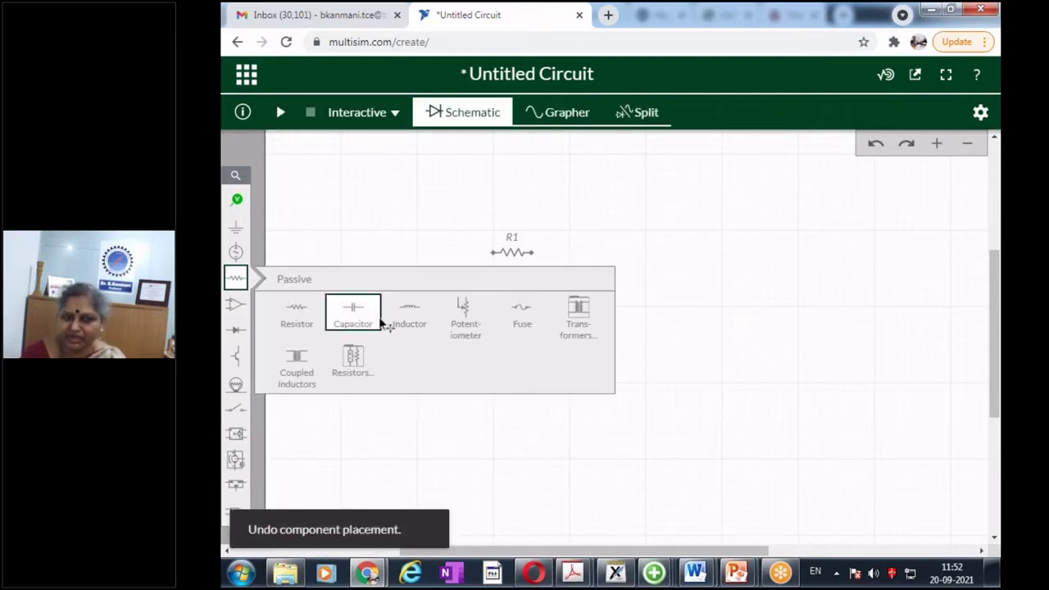
pyautogui.click(356, 315)
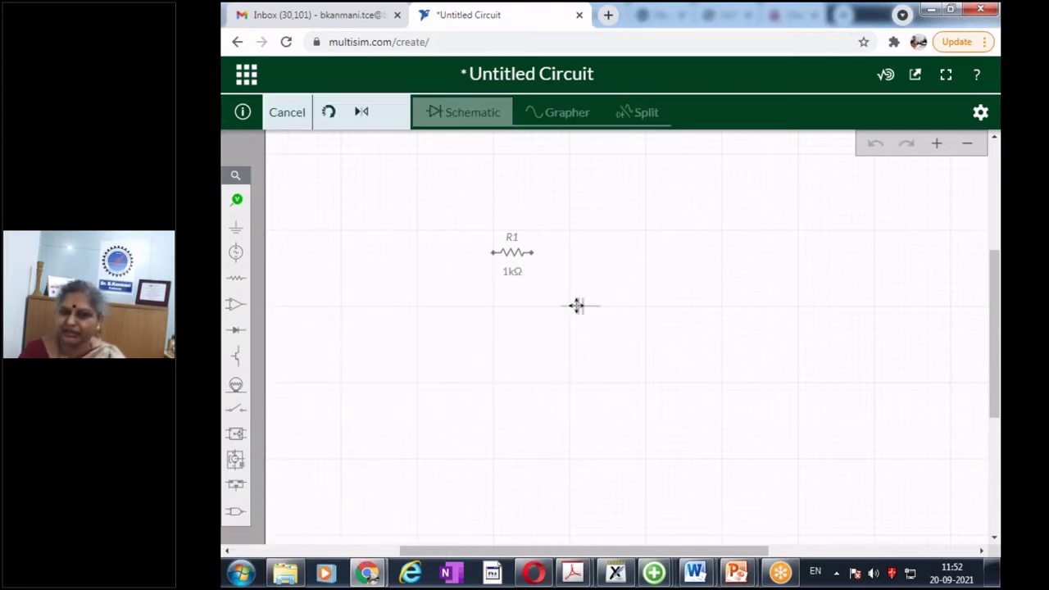
pyautogui.click(578, 306)
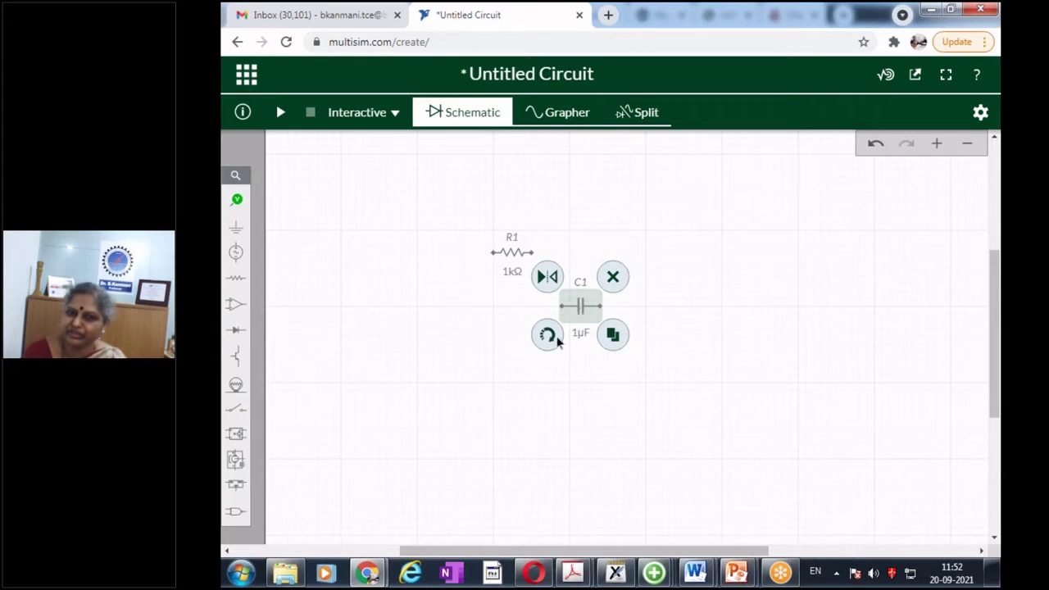
pyautogui.click(554, 339)
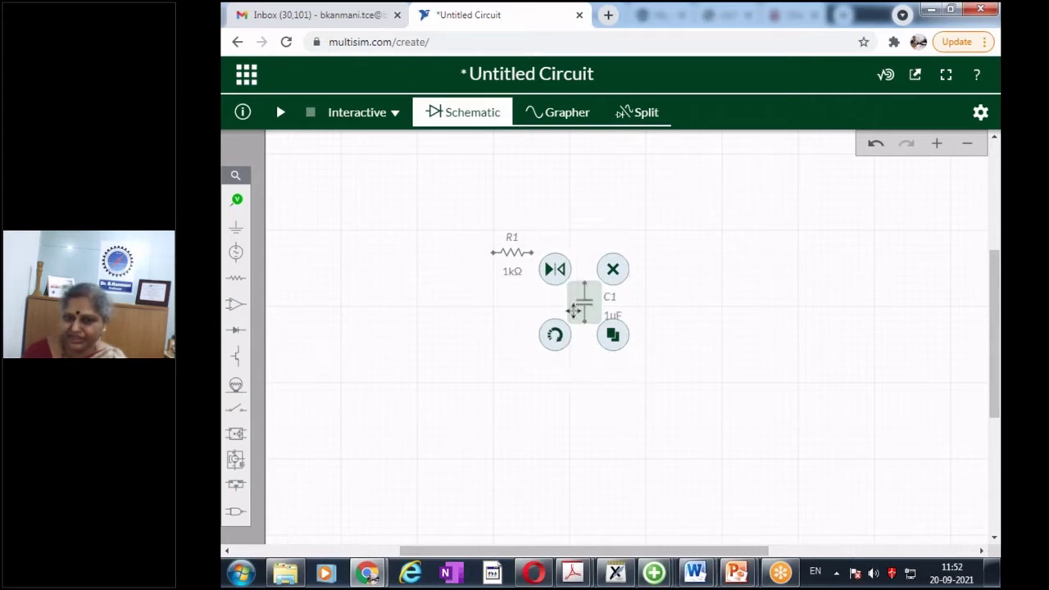
pyautogui.click(557, 413)
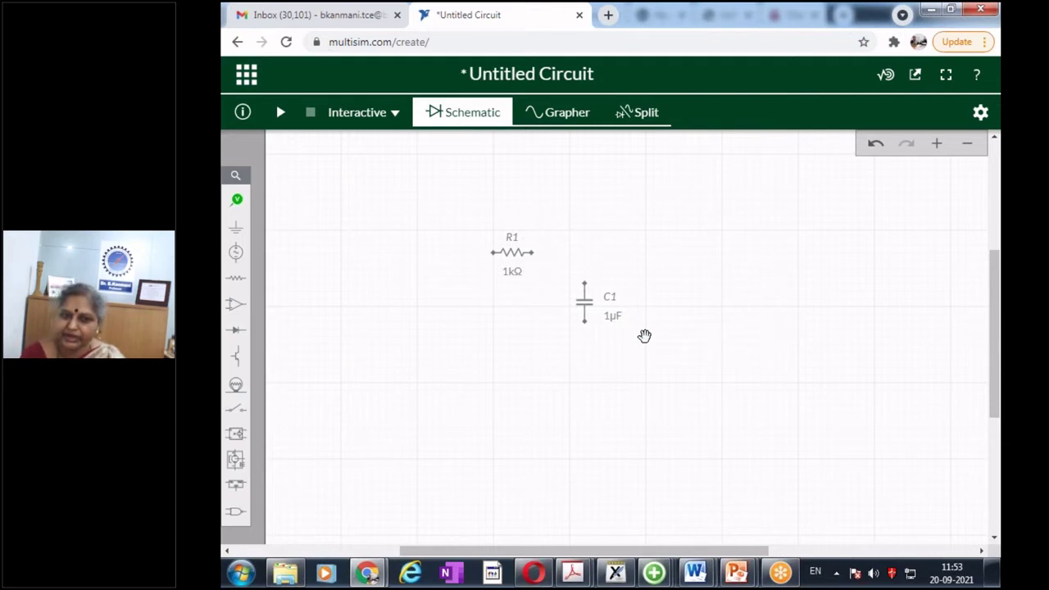
# - Set the resistance of R1 to 160 Ω
pyautogui.click(512, 278)
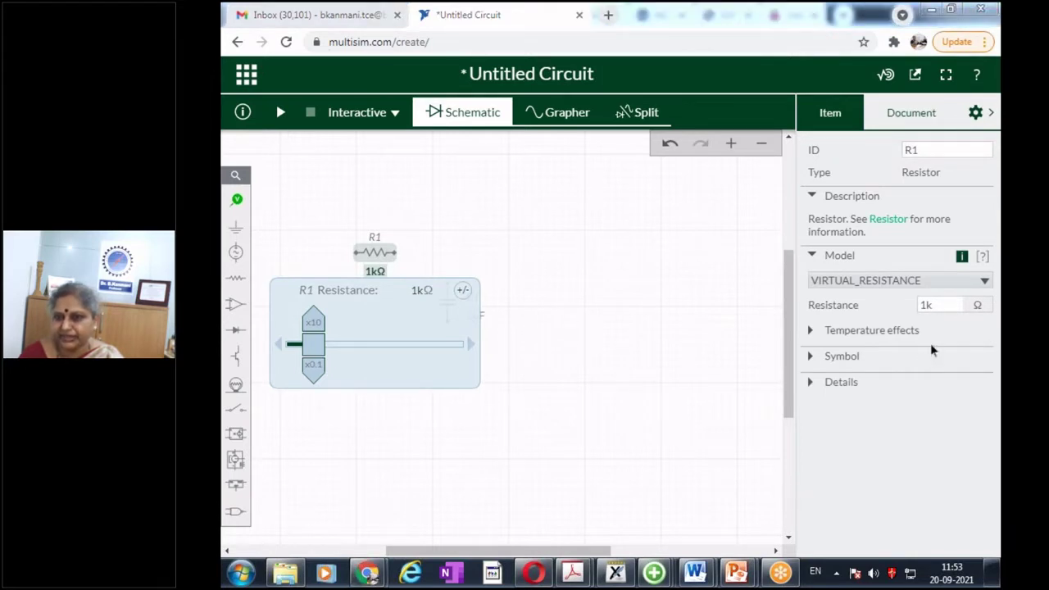
pyautogui.click(939, 304)
pyautogui.doubleClick(939, 304)
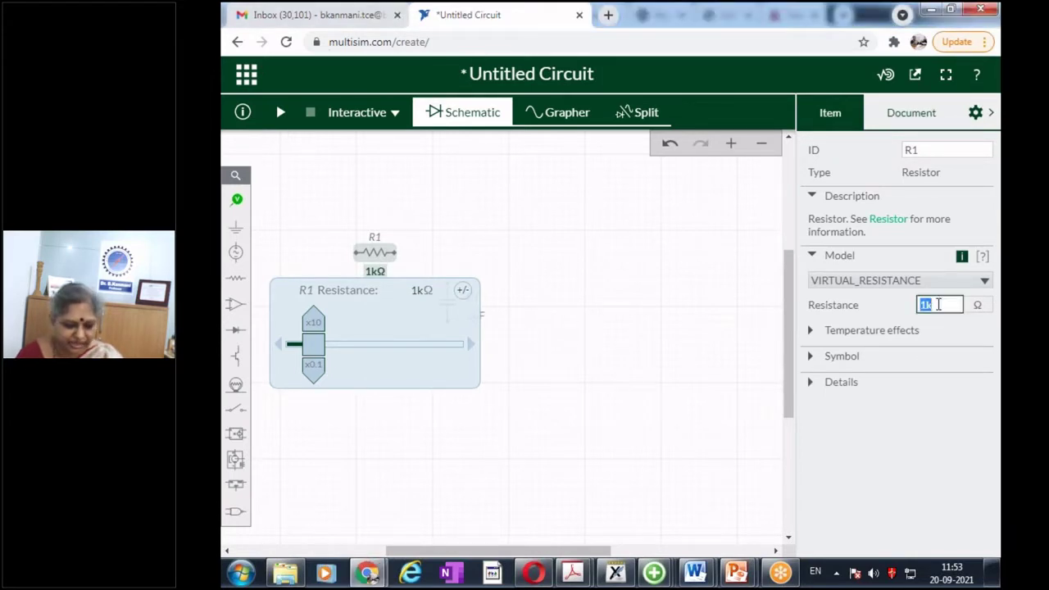
pyautogui.write('160')
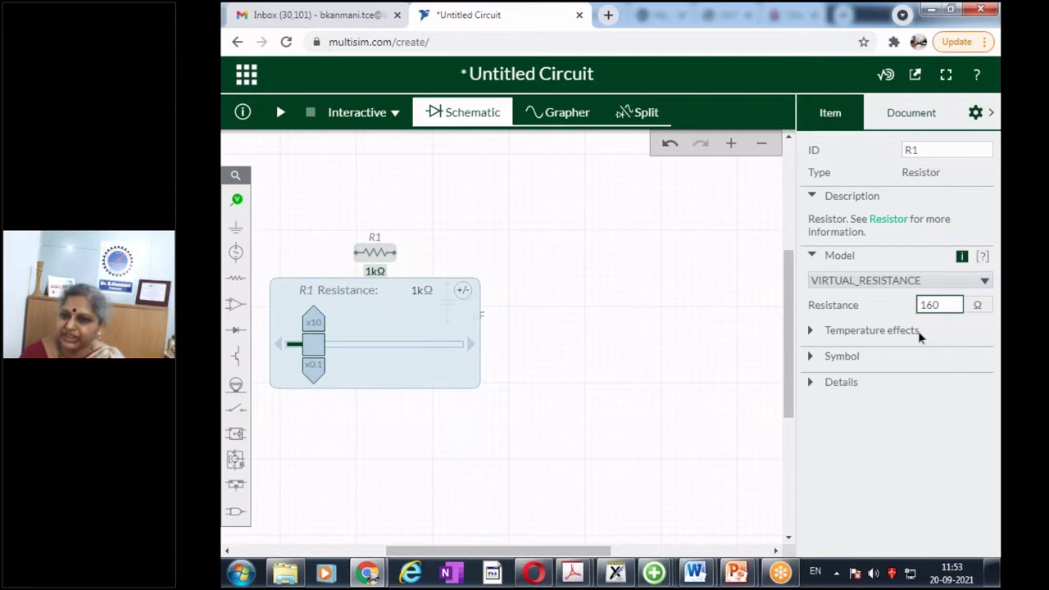
pyautogui.click(693, 385)
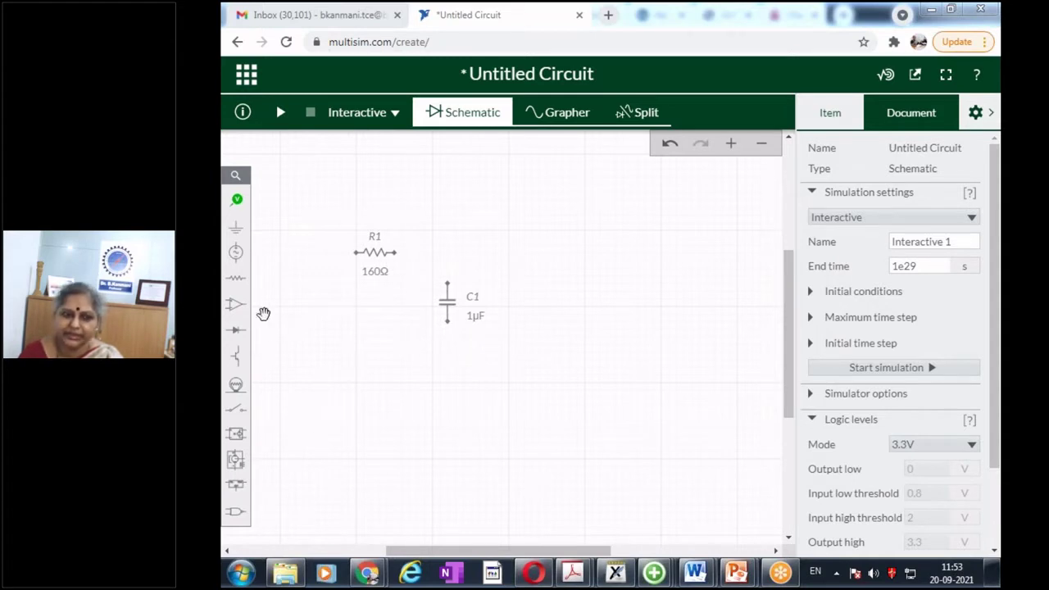
# - Place a ground symbol below resistor R1, slightly lower than the capacitor
pyautogui.click(236, 226)
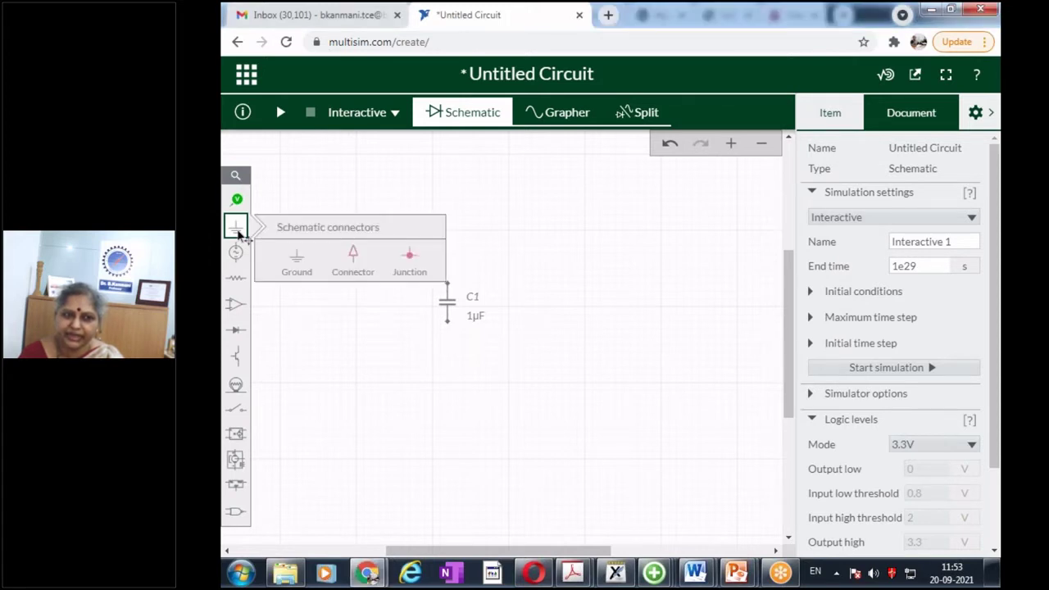
pyautogui.click(295, 259)
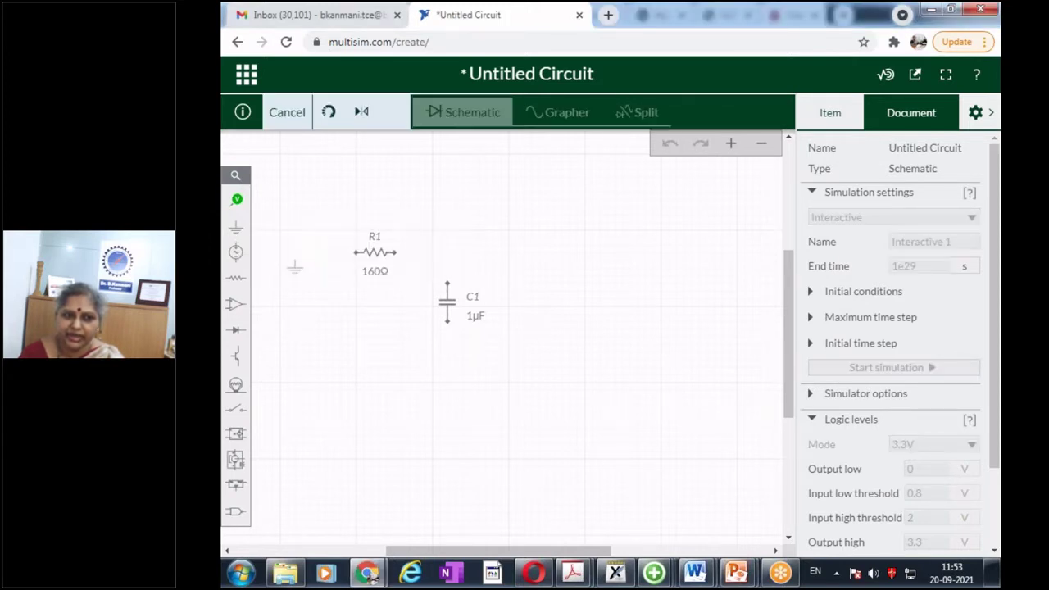
pyautogui.click(373, 363)
pyautogui.click(384, 484)
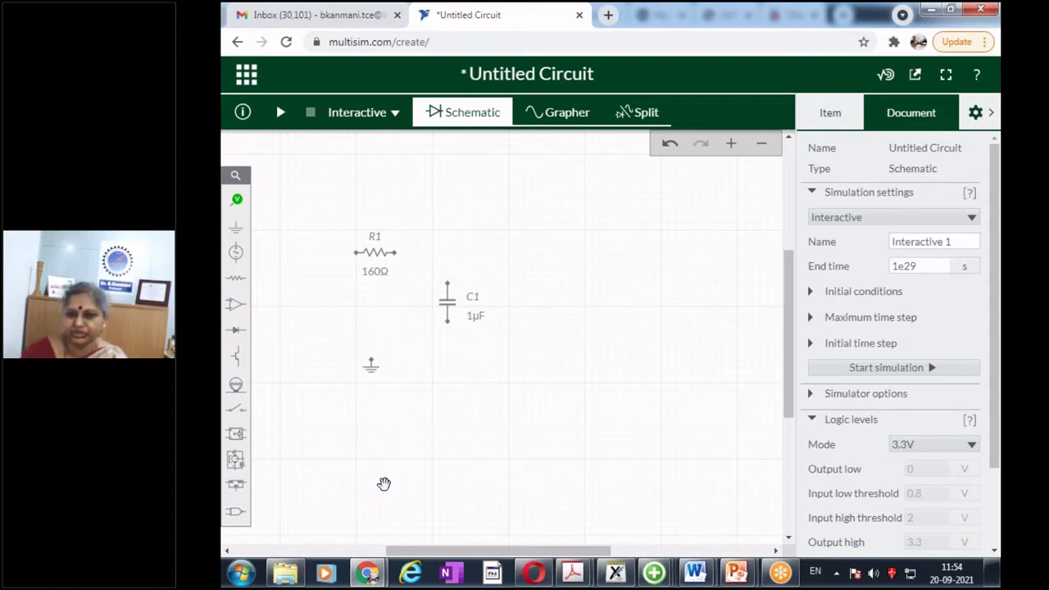
# - Place an AC Voltage source to the left of and below resistor R1
pyautogui.click(236, 254)
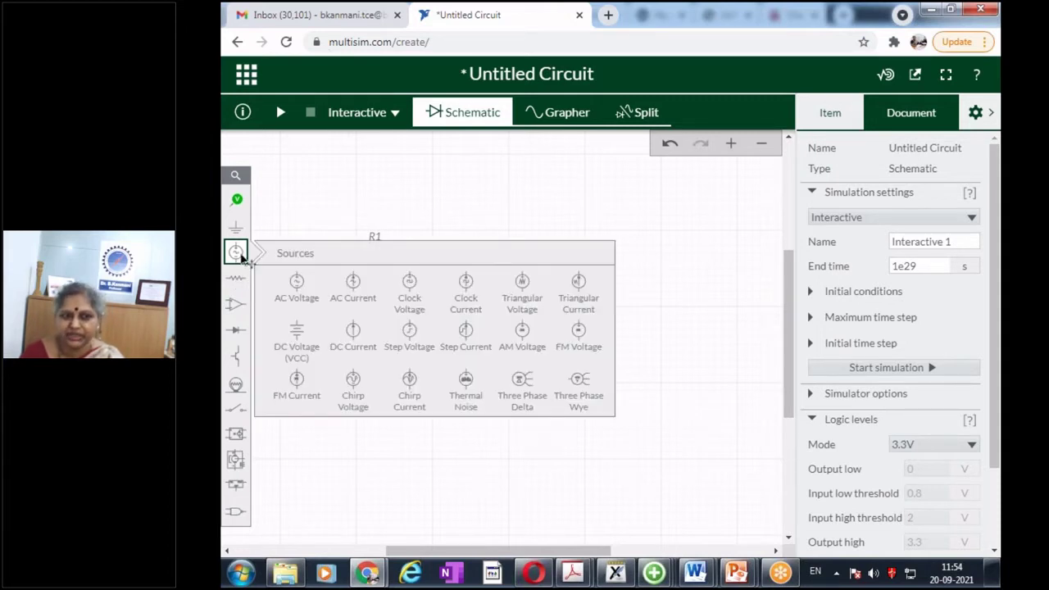
pyautogui.click(304, 300)
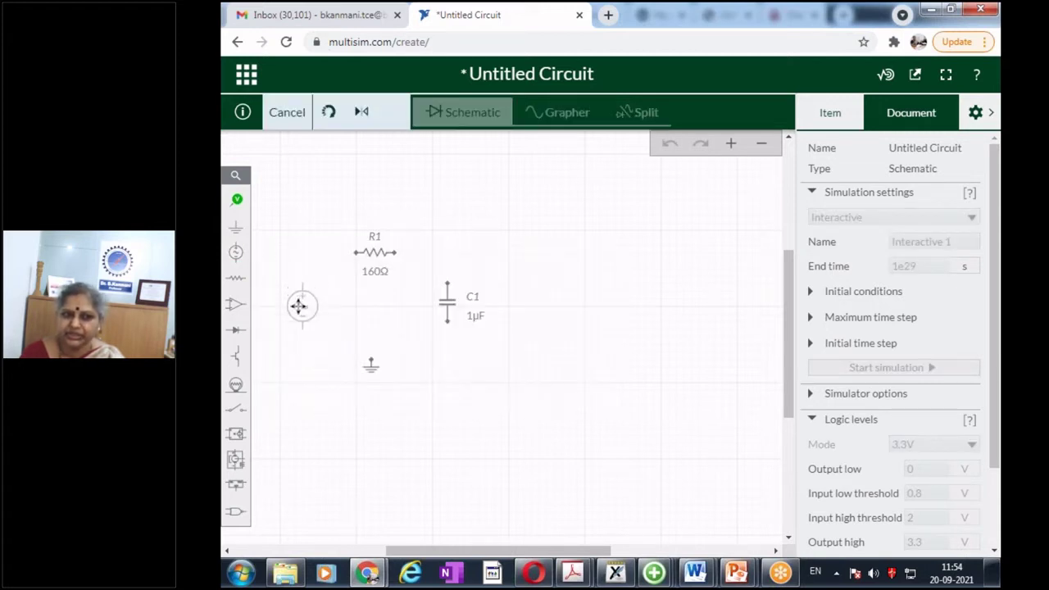
pyautogui.click(293, 314)
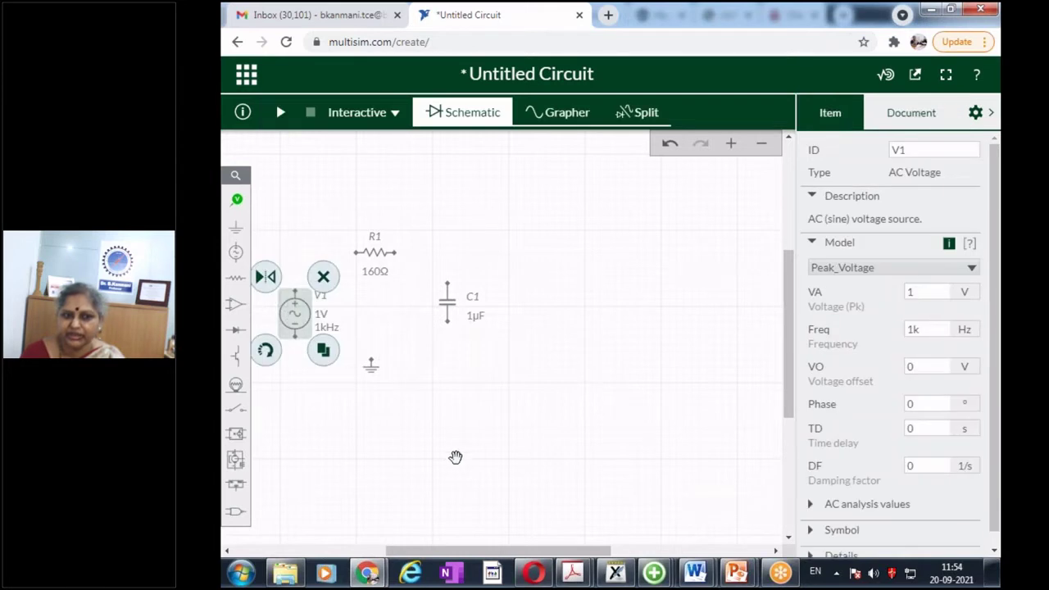
pyautogui.click(456, 457)
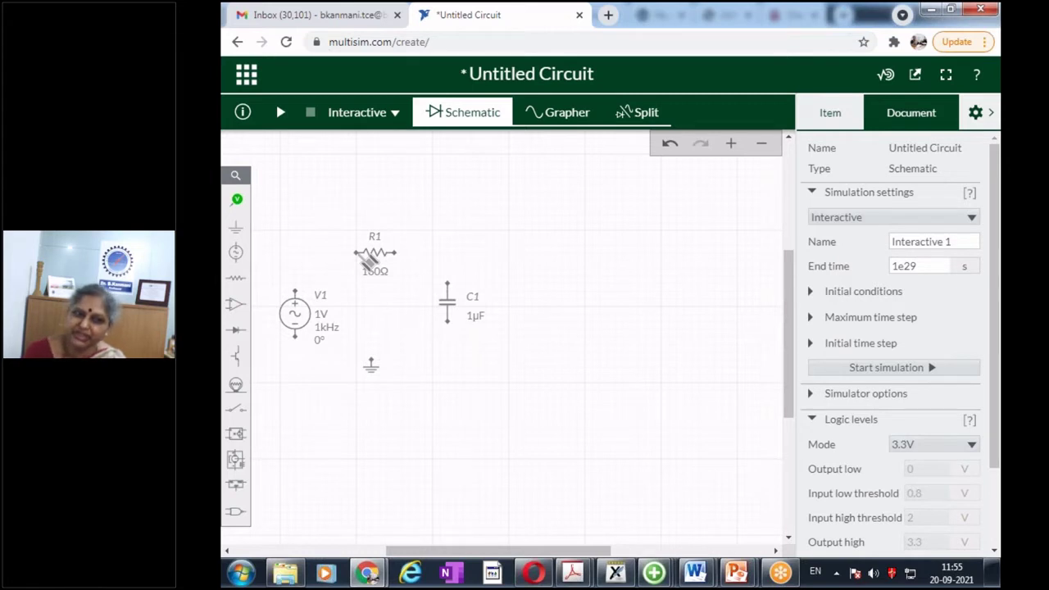
# - Wire R1's left end to the source's positive terminal and its right end to the capacitor's upper terminal
pyautogui.click(356, 252)
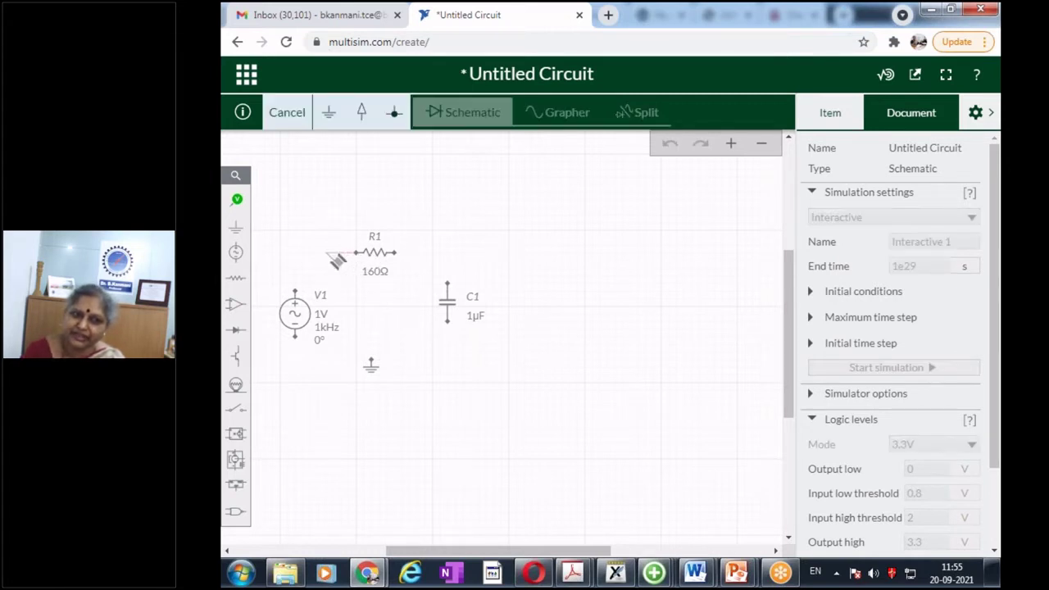
pyautogui.click(295, 292)
pyautogui.click(461, 394)
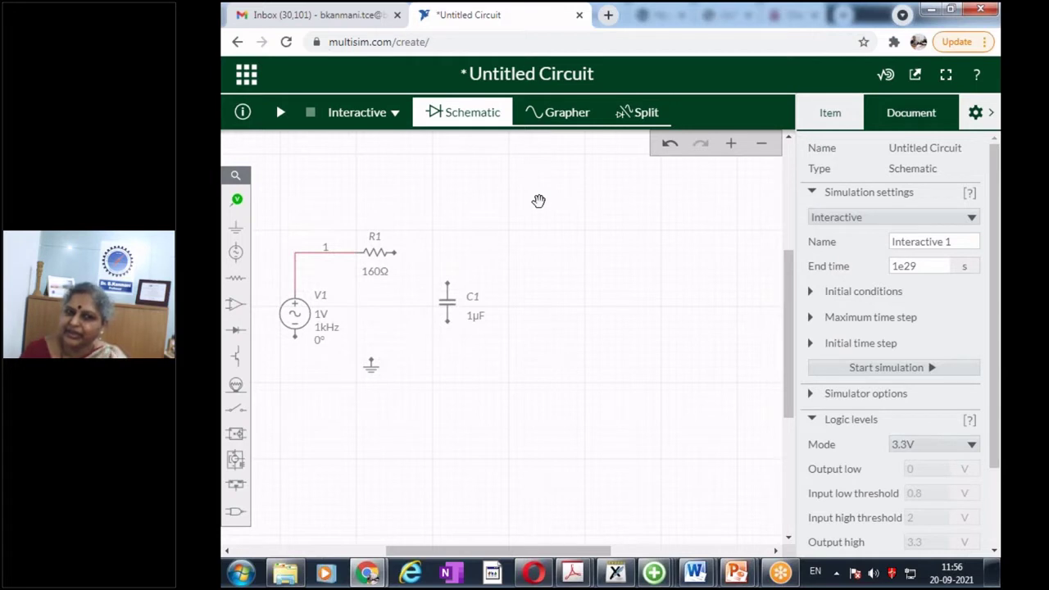
pyautogui.click(397, 253)
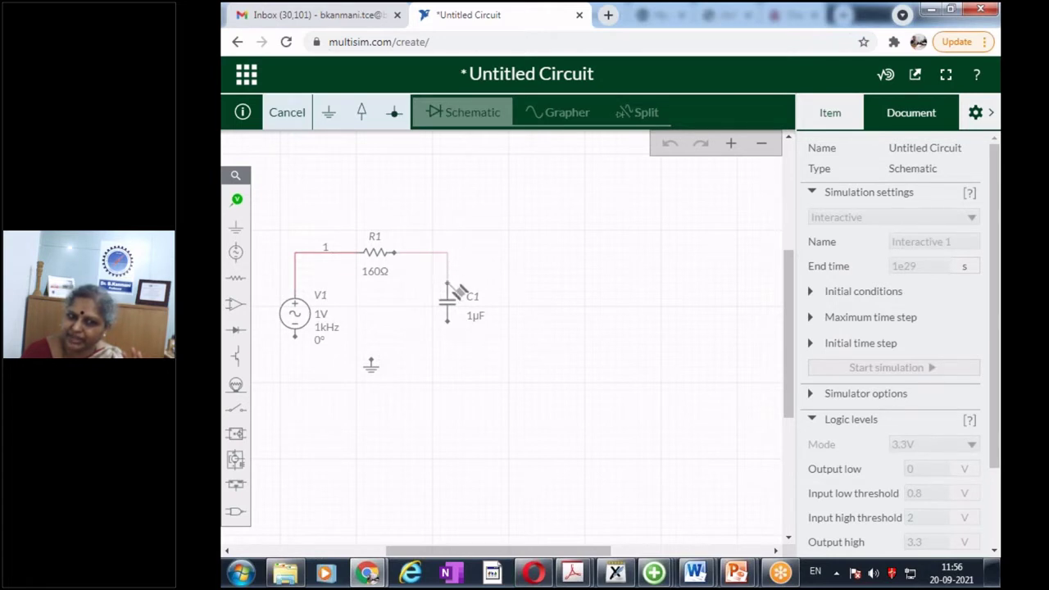
pyautogui.click(448, 283)
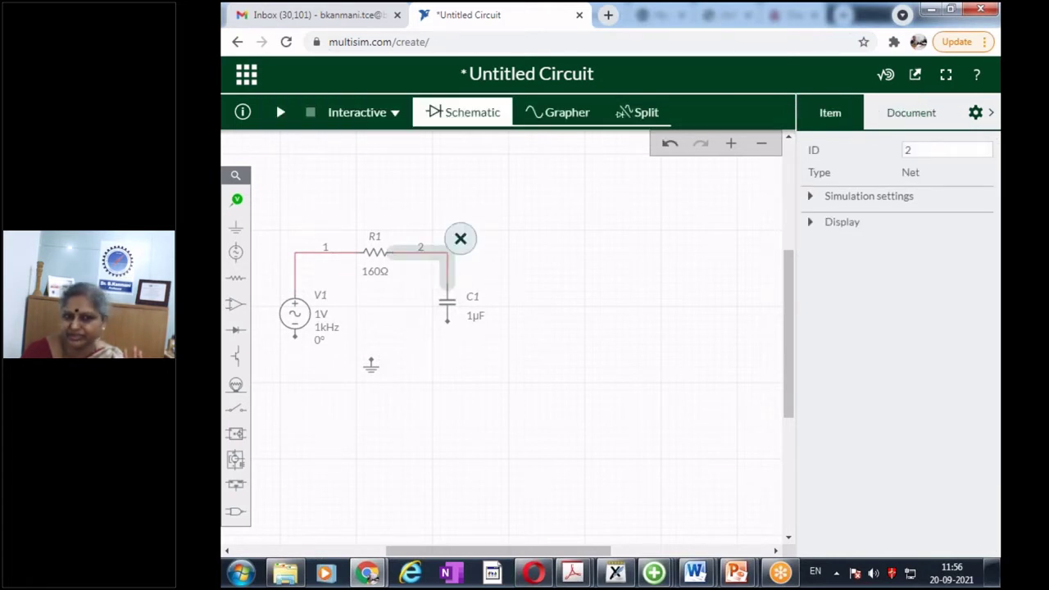
pyautogui.click(487, 381)
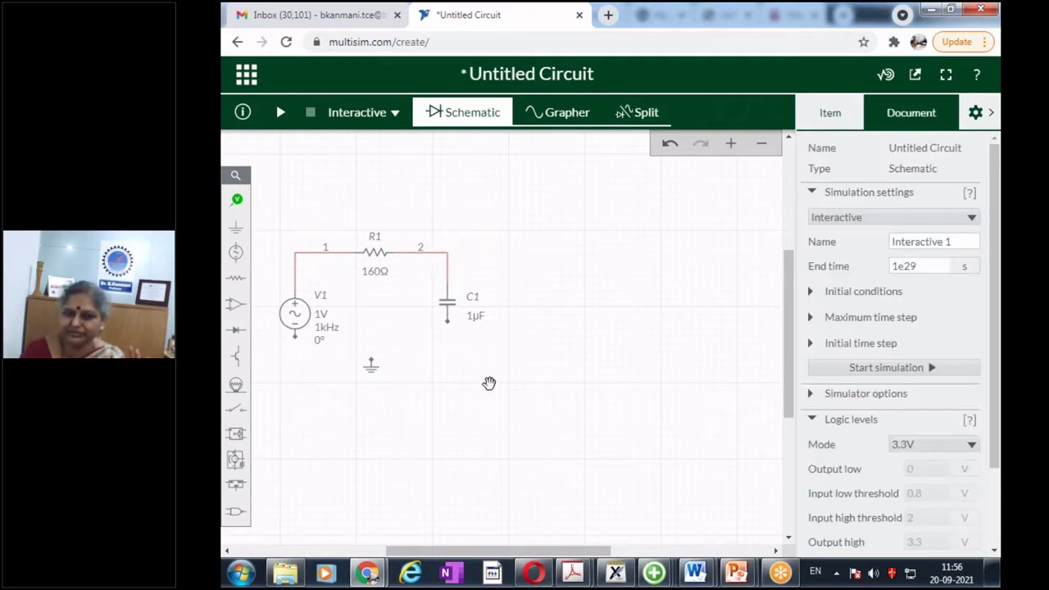
# - Wire the source's negative terminal and the capacitor's lower terminal to the ground symbol
pyautogui.click(295, 335)
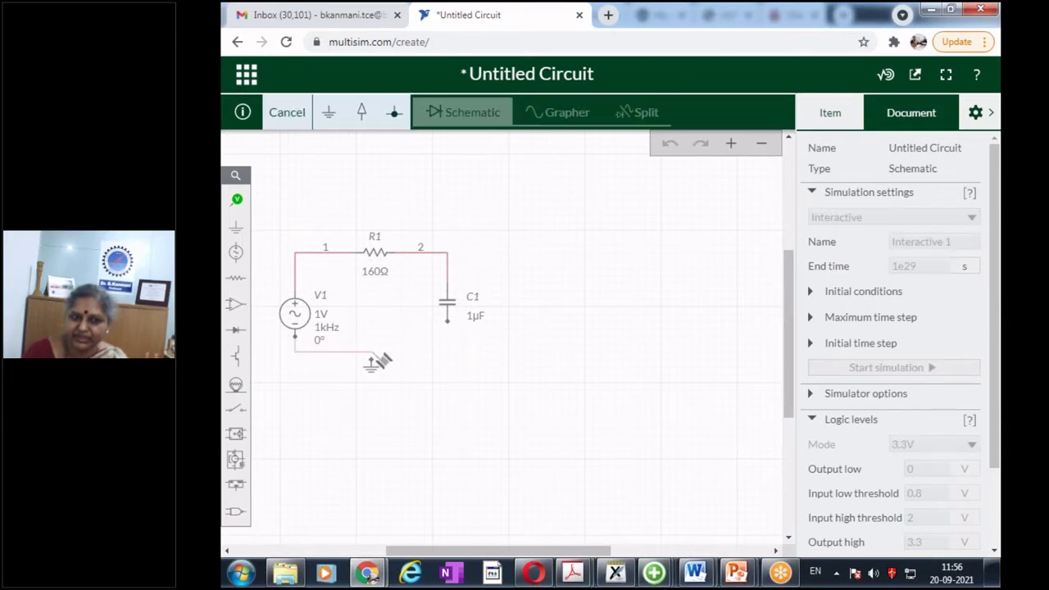
pyautogui.click(373, 364)
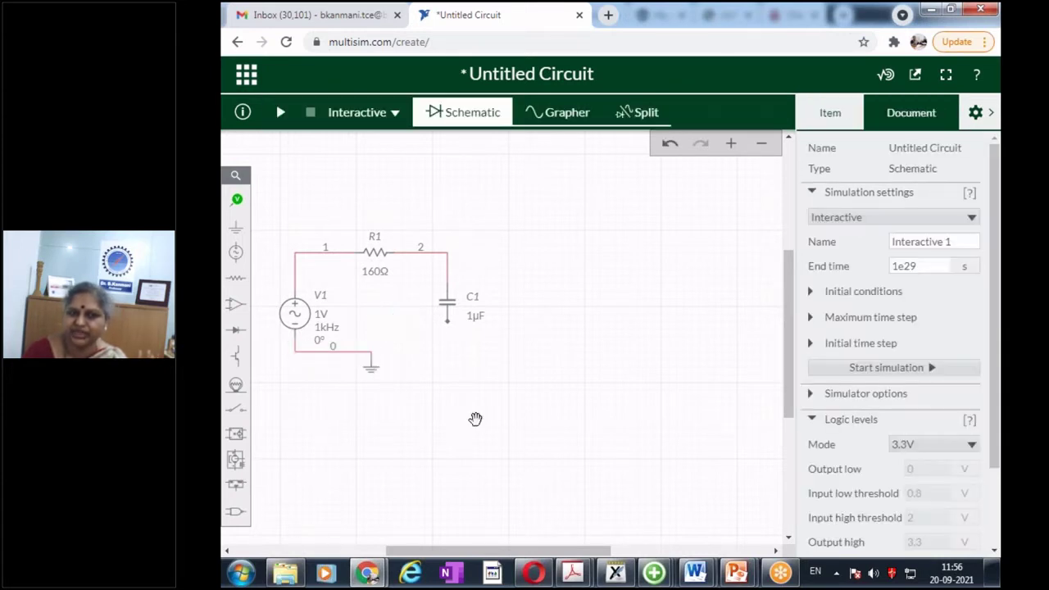
pyautogui.click(449, 323)
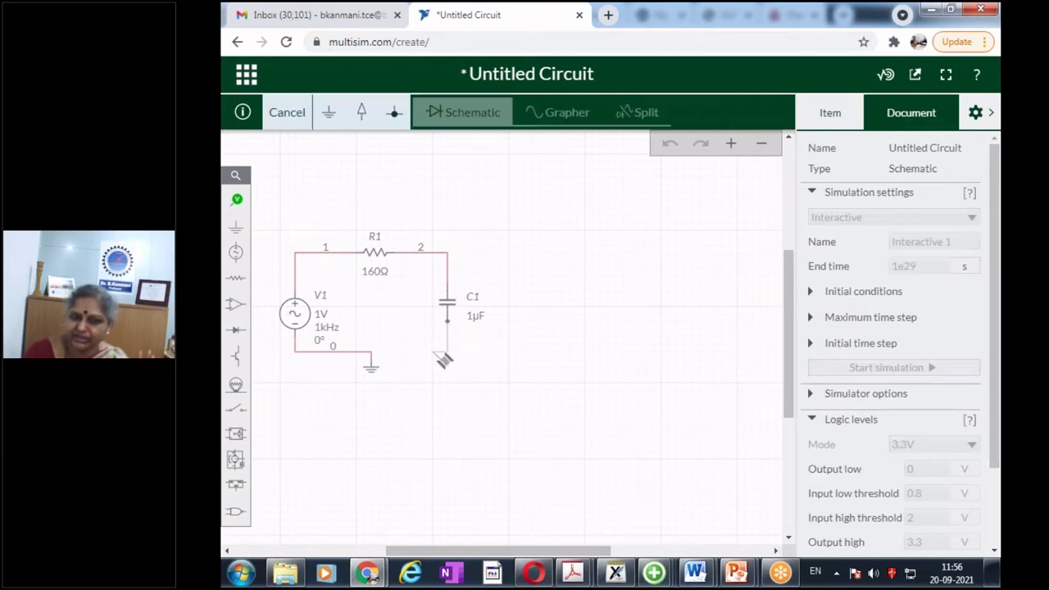
pyautogui.click(370, 357)
pyautogui.click(431, 441)
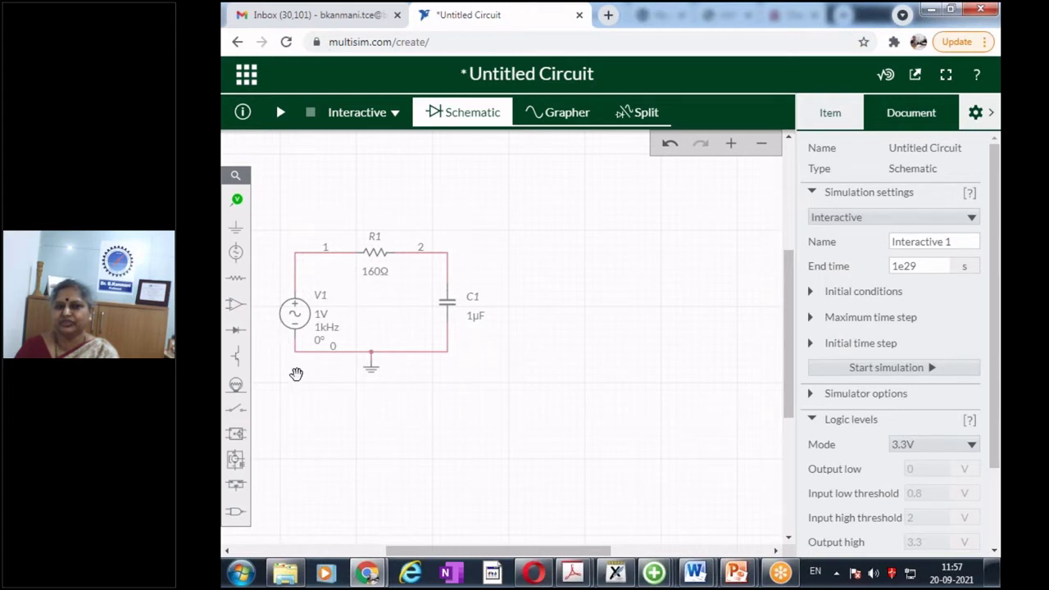
# - Set the AC voltage source's peak voltage to 10 V
pyautogui.click(300, 316)
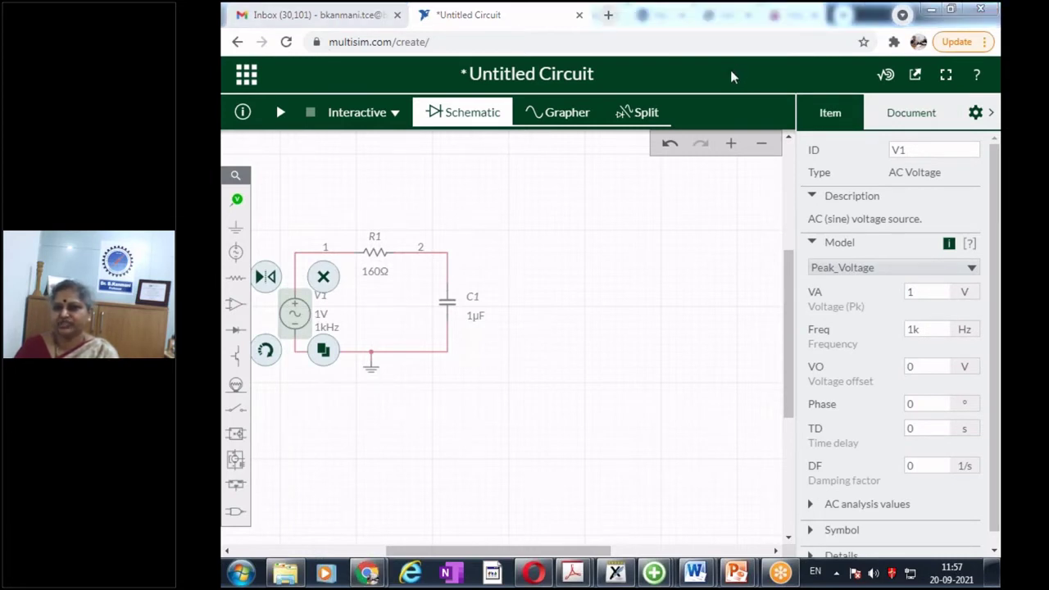
pyautogui.click(925, 291)
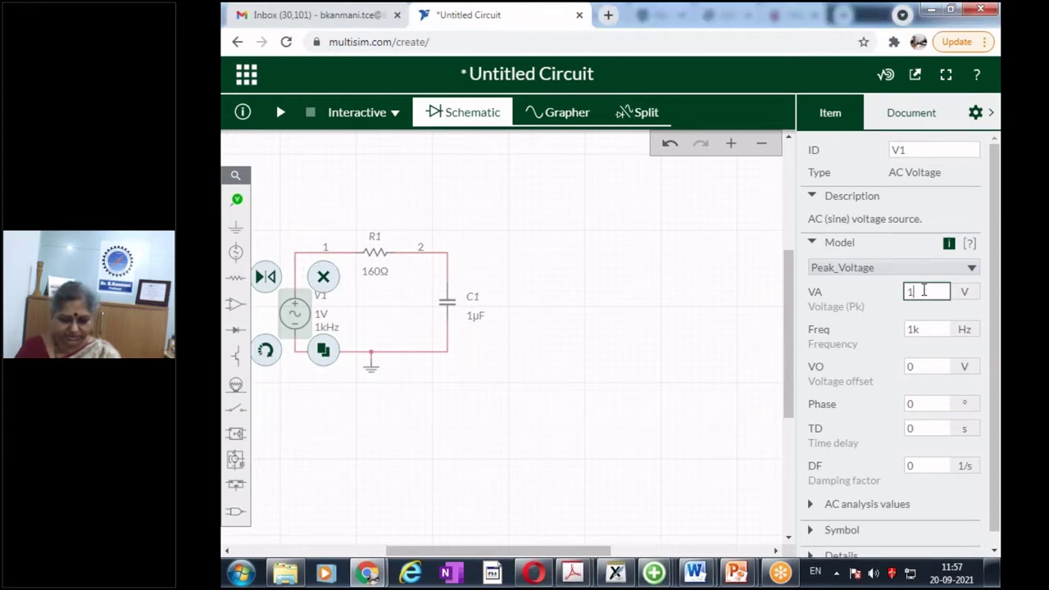
pyautogui.write('0')
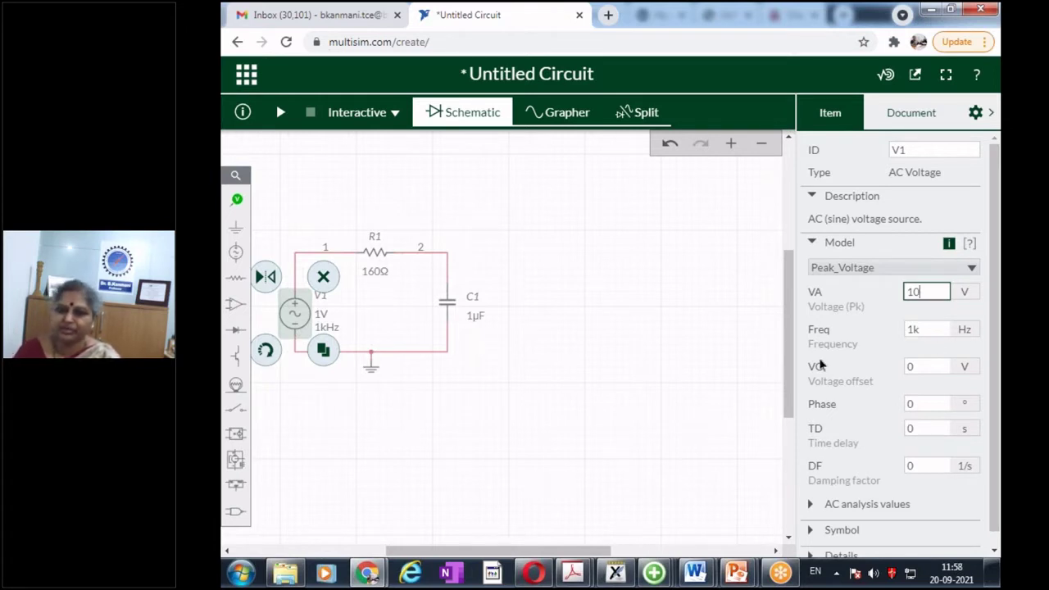
pyautogui.click(678, 447)
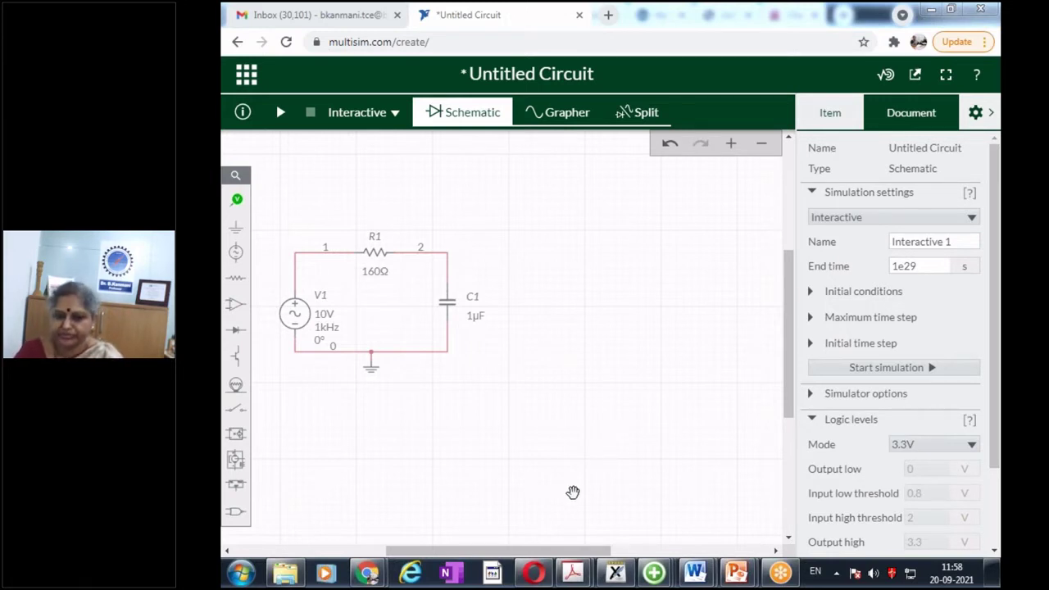
# - Switch to Xournal, move its window so the whole toolbar is visible, and erase the green stroke on the page
pyautogui.click(626, 579)
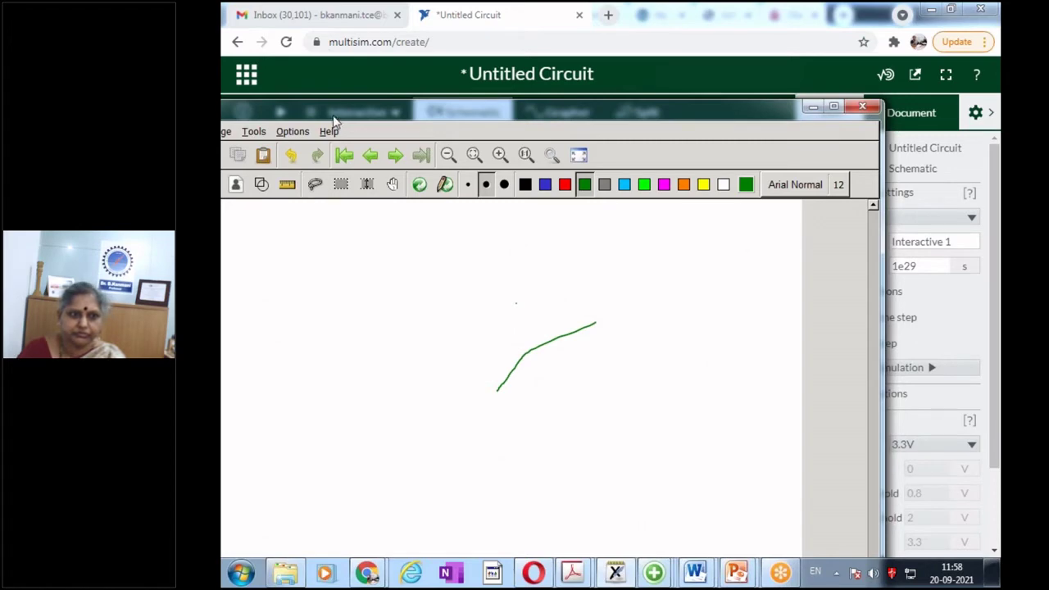
pyautogui.moveTo(335, 122); pyautogui.dragTo(424, 107)
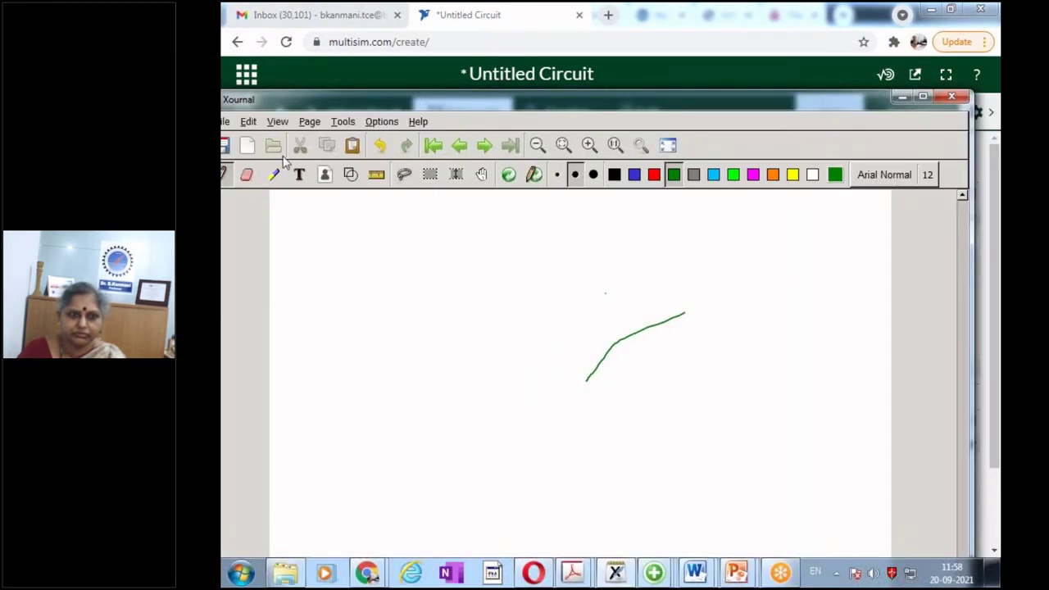
pyautogui.click(250, 174)
pyautogui.moveTo(585, 379)
pyautogui.mouseDown()
pyautogui.moveTo(637, 327)
pyautogui.moveTo(654, 330)
pyautogui.moveTo(620, 342)
pyautogui.mouseUp()
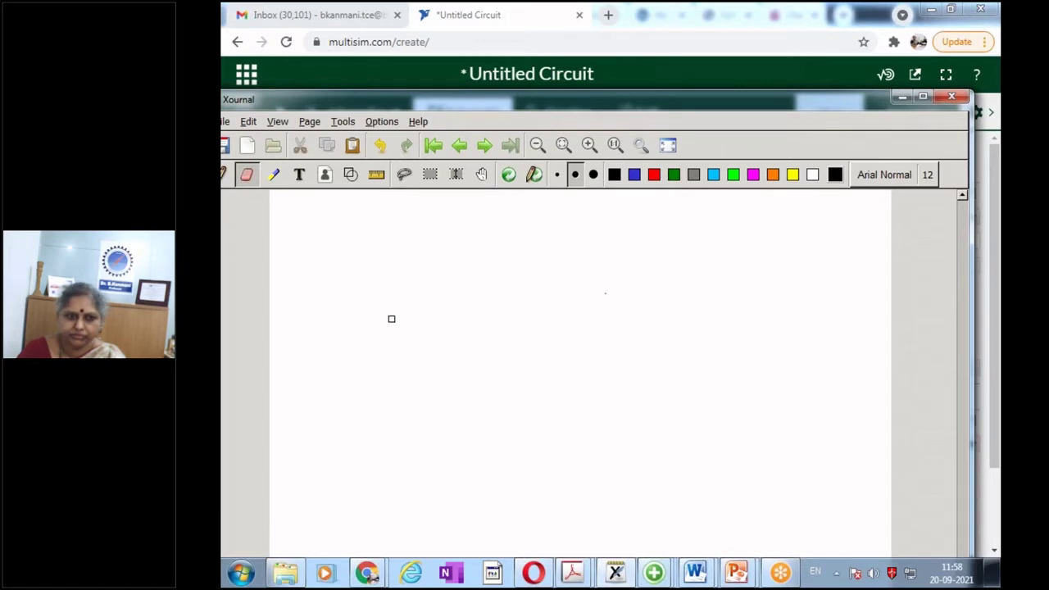
pyautogui.moveTo(401, 109); pyautogui.dragTo(431, 112)
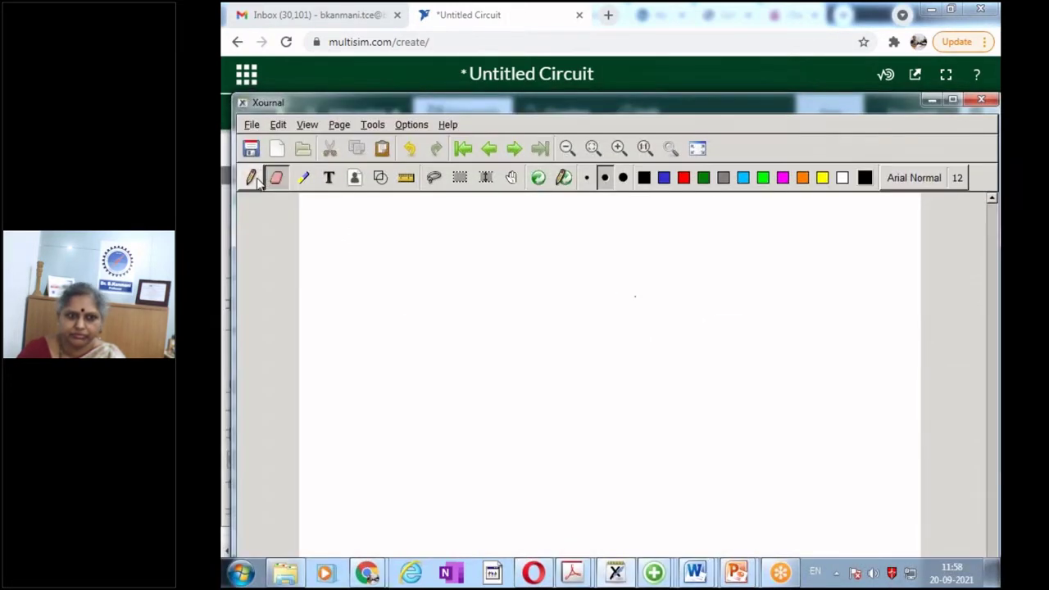
# - Handwrite the component values R = 160 Ω and C = 1 µF with the green pen
pyautogui.click(250, 177)
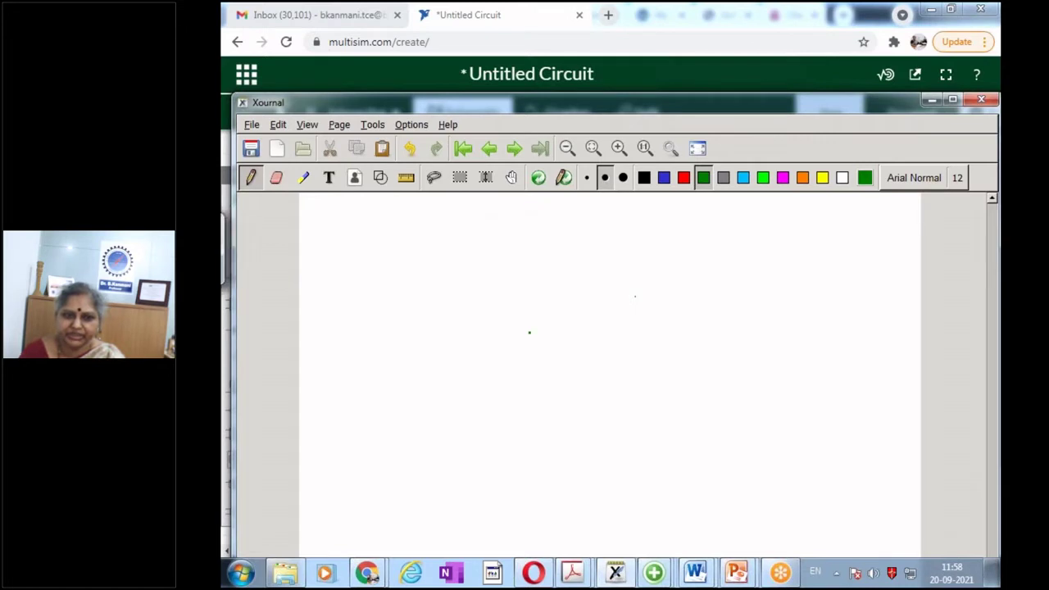
pyautogui.moveTo(460, 276)
pyautogui.mouseDown()
pyautogui.moveTo(458, 305)
pyautogui.moveTo(502, 282)
pyautogui.moveTo(538, 293)
pyautogui.moveTo(576, 269)
pyautogui.moveTo(639, 284)
pyautogui.mouseUp()
pyautogui.moveTo(478, 337)
pyautogui.mouseDown()
pyautogui.moveTo(488, 361)
pyautogui.moveTo(525, 342)
pyautogui.moveTo(560, 347)
pyautogui.mouseUp()
pyautogui.moveTo(575, 332)
pyautogui.mouseDown()
pyautogui.moveTo(572, 377)
pyautogui.moveTo(599, 321)
pyautogui.moveTo(614, 328)
pyautogui.mouseUp()
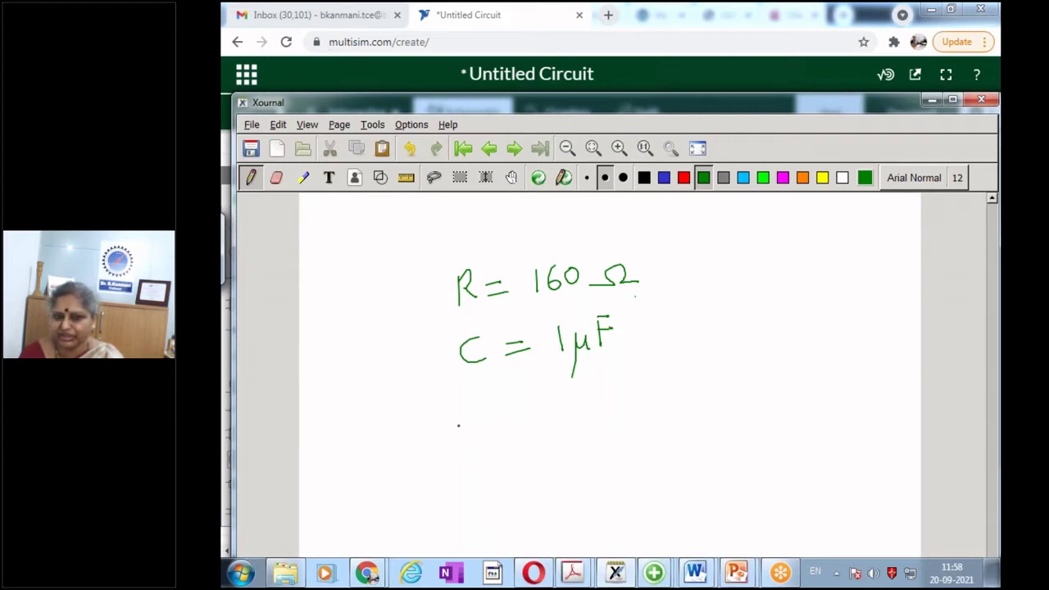
# - Handwrite the formulas ω = 1/RC and f = 1/(2πRC) below the component values
pyautogui.moveTo(457, 425)
pyautogui.mouseDown()
pyautogui.moveTo(514, 426)
pyautogui.moveTo(517, 435)
pyautogui.mouseUp()
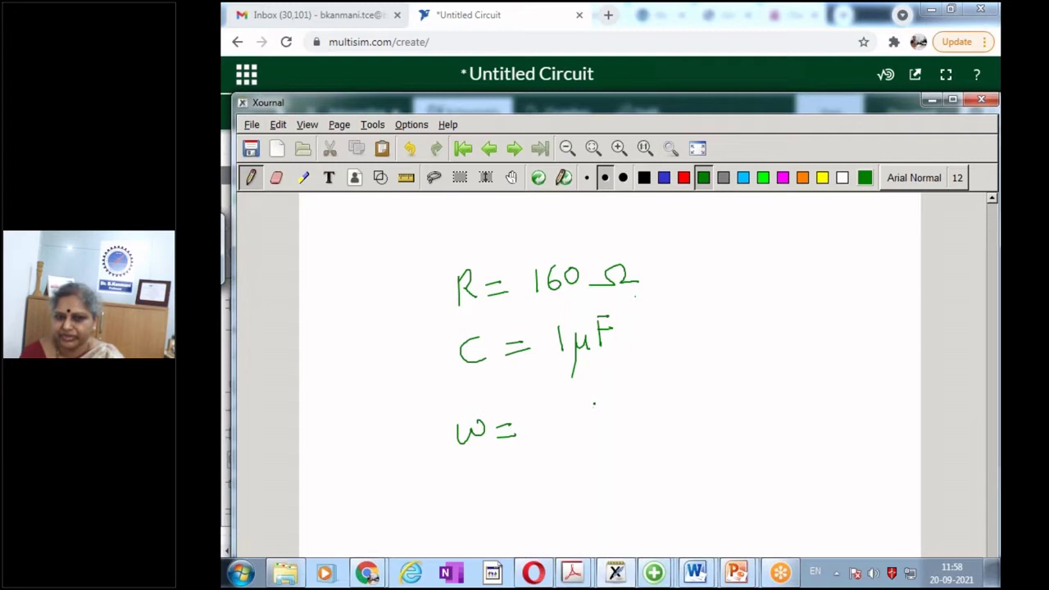
pyautogui.moveTo(595, 402)
pyautogui.mouseDown()
pyautogui.moveTo(594, 419)
pyautogui.moveTo(621, 423)
pyautogui.moveTo(584, 464)
pyautogui.moveTo(616, 458)
pyautogui.mouseUp()
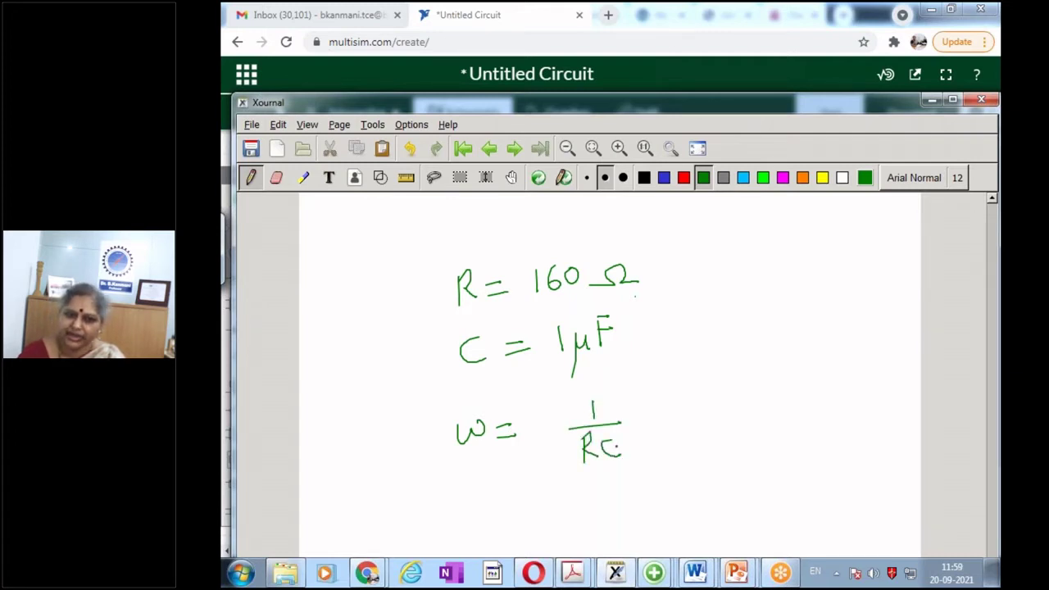
pyautogui.scroll(-1, 617, 447)
pyautogui.moveTo(478, 457); pyautogui.dragTo(468, 490)
pyautogui.moveTo(460, 474)
pyautogui.mouseDown()
pyautogui.moveTo(513, 466)
pyautogui.moveTo(514, 474)
pyautogui.mouseUp()
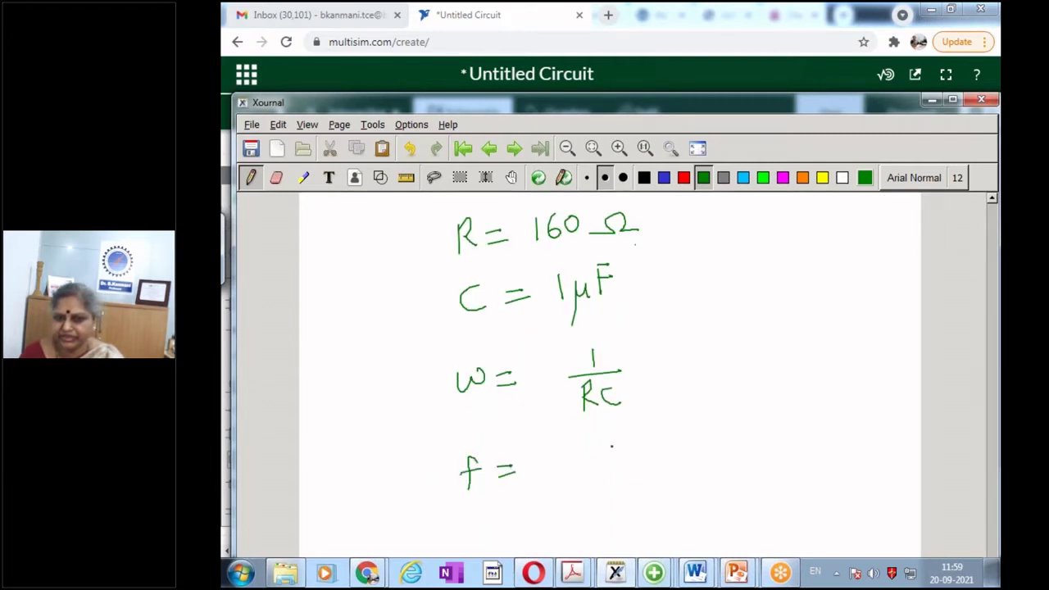
pyautogui.moveTo(608, 441)
pyautogui.mouseDown()
pyautogui.moveTo(610, 462)
pyautogui.moveTo(645, 457)
pyautogui.mouseUp()
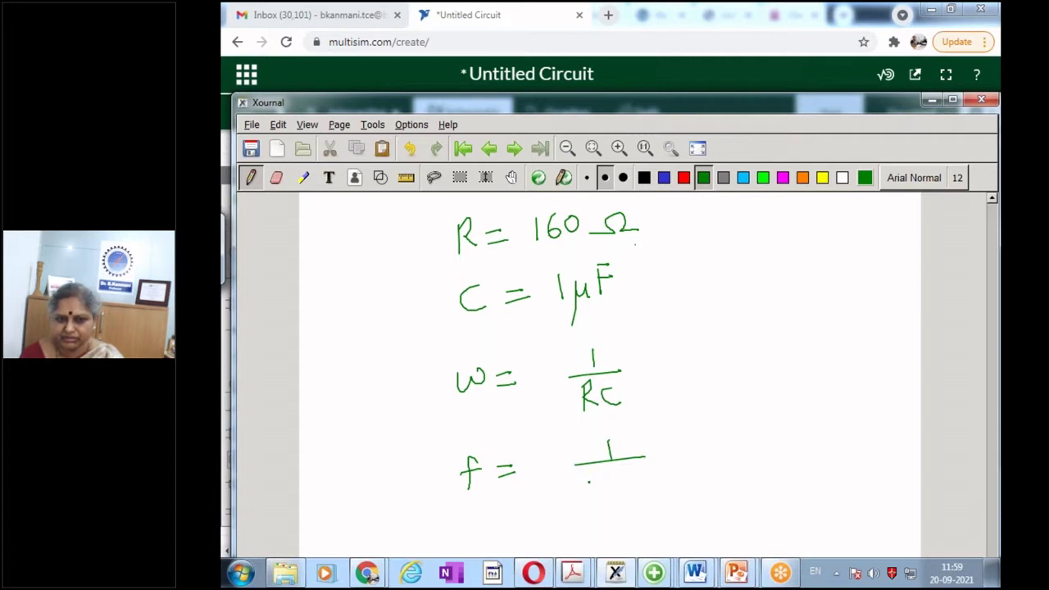
pyautogui.moveTo(580, 475); pyautogui.dragTo(598, 489)
pyautogui.moveTo(593, 475)
pyautogui.mouseDown()
pyautogui.moveTo(617, 471)
pyautogui.moveTo(600, 489)
pyautogui.moveTo(661, 487)
pyautogui.mouseUp()
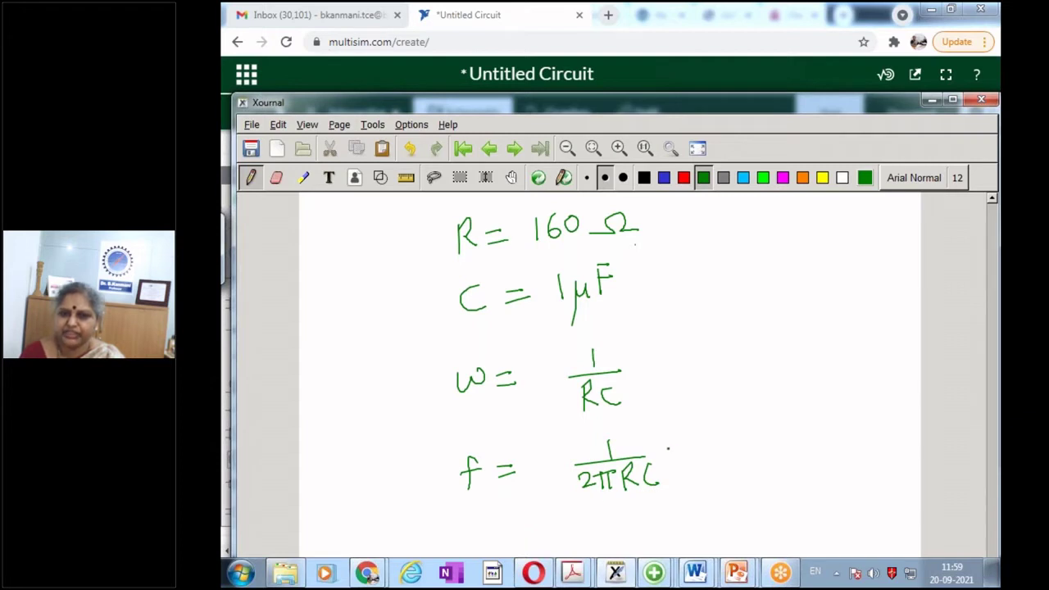
# - Complete the frequency formula with the handwritten result = 995 and, below it, = 1 KHz
pyautogui.moveTo(668, 448)
pyautogui.mouseDown()
pyautogui.moveTo(684, 446)
pyautogui.moveTo(687, 457)
pyautogui.mouseUp()
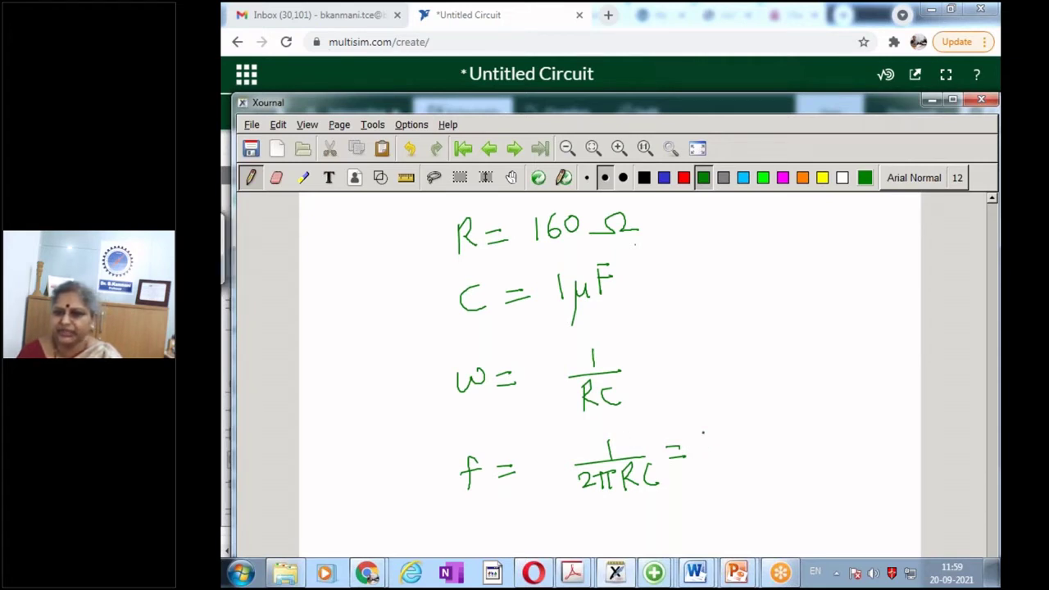
pyautogui.moveTo(703, 440)
pyautogui.mouseDown()
pyautogui.moveTo(707, 461)
pyautogui.moveTo(721, 443)
pyautogui.moveTo(728, 453)
pyautogui.mouseUp()
pyautogui.moveTo(727, 438); pyautogui.dragTo(734, 438)
pyautogui.moveTo(561, 523); pyautogui.dragTo(594, 533)
pyautogui.moveTo(607, 514)
pyautogui.mouseDown()
pyautogui.moveTo(609, 537)
pyautogui.moveTo(636, 534)
pyautogui.moveTo(638, 523)
pyautogui.mouseUp()
pyautogui.moveTo(639, 522); pyautogui.dragTo(656, 531)
pyautogui.moveTo(660, 507)
pyautogui.mouseDown()
pyautogui.moveTo(660, 529)
pyautogui.moveTo(670, 517)
pyautogui.mouseUp()
pyautogui.moveTo(672, 505)
pyautogui.mouseDown()
pyautogui.moveTo(673, 530)
pyautogui.moveTo(687, 530)
pyautogui.moveTo(686, 519)
pyautogui.mouseUp()
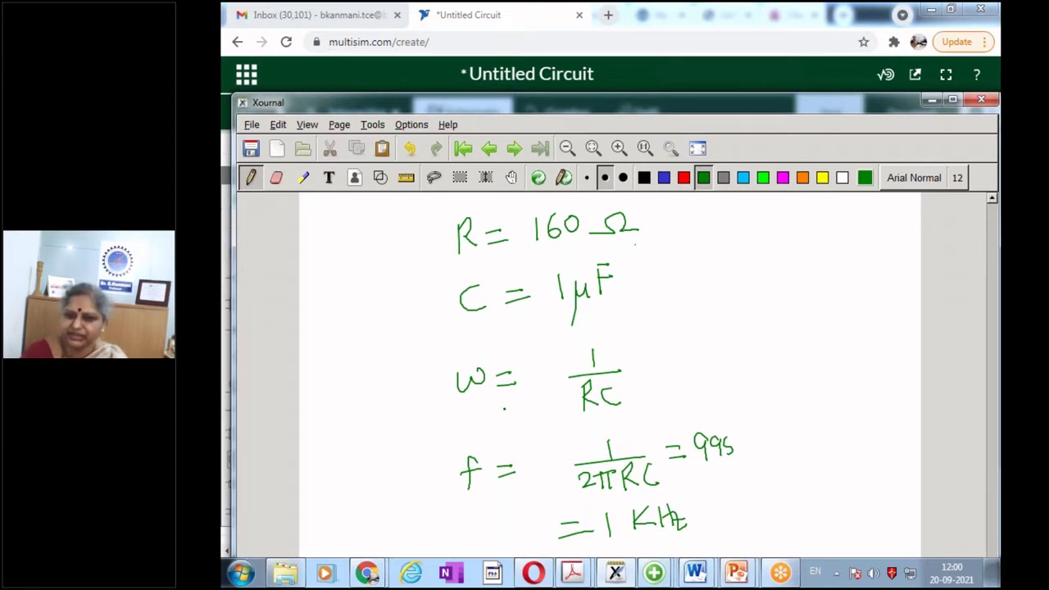
# - Minimize Xournal to return to Multisim Live and review the AC source's voltage and frequency settings
pyautogui.click(737, 69)
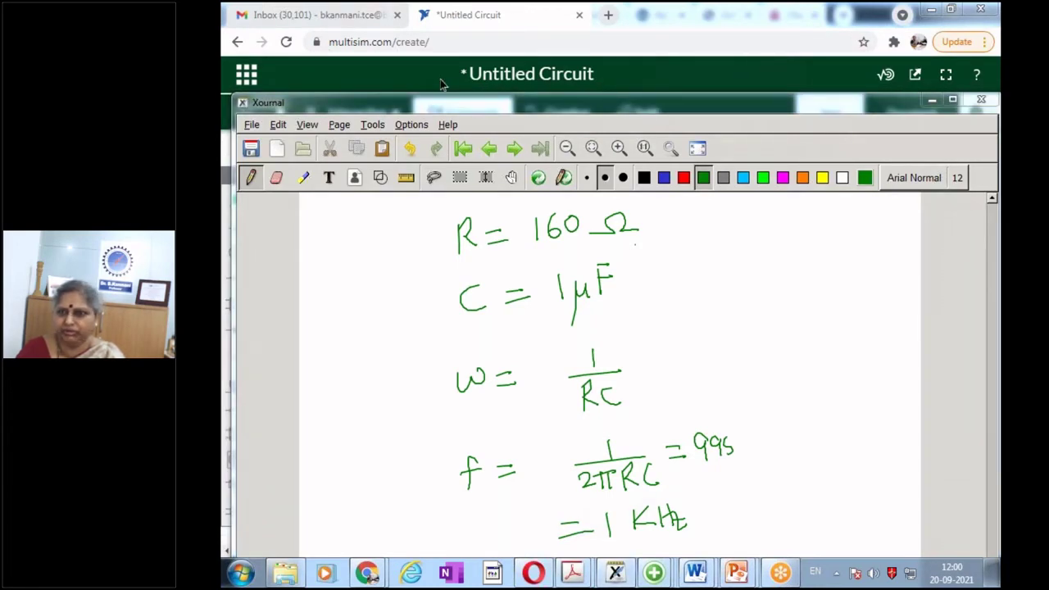
pyautogui.click(932, 100)
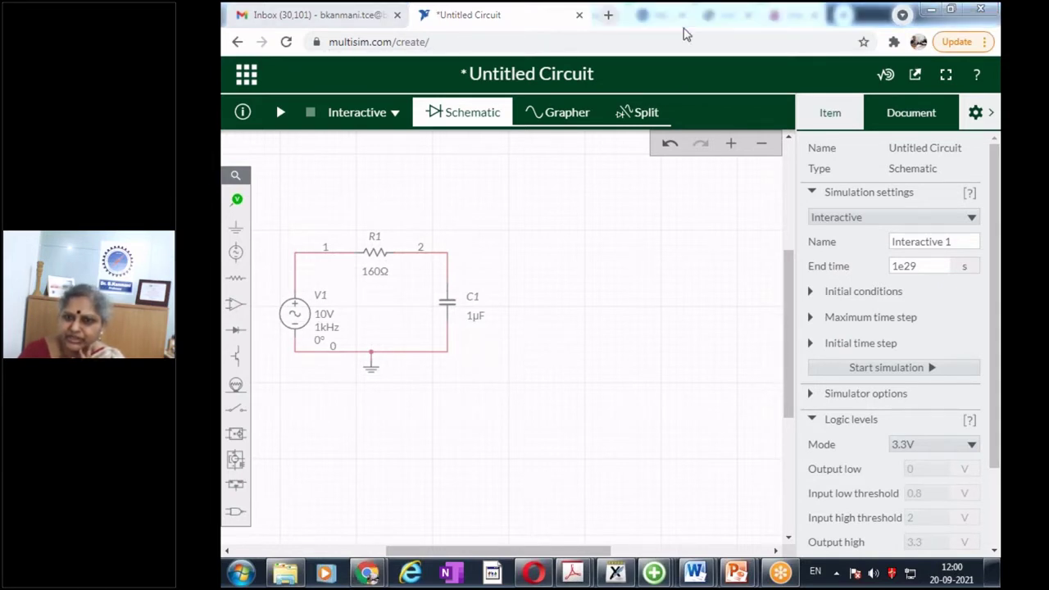
pyautogui.click(297, 316)
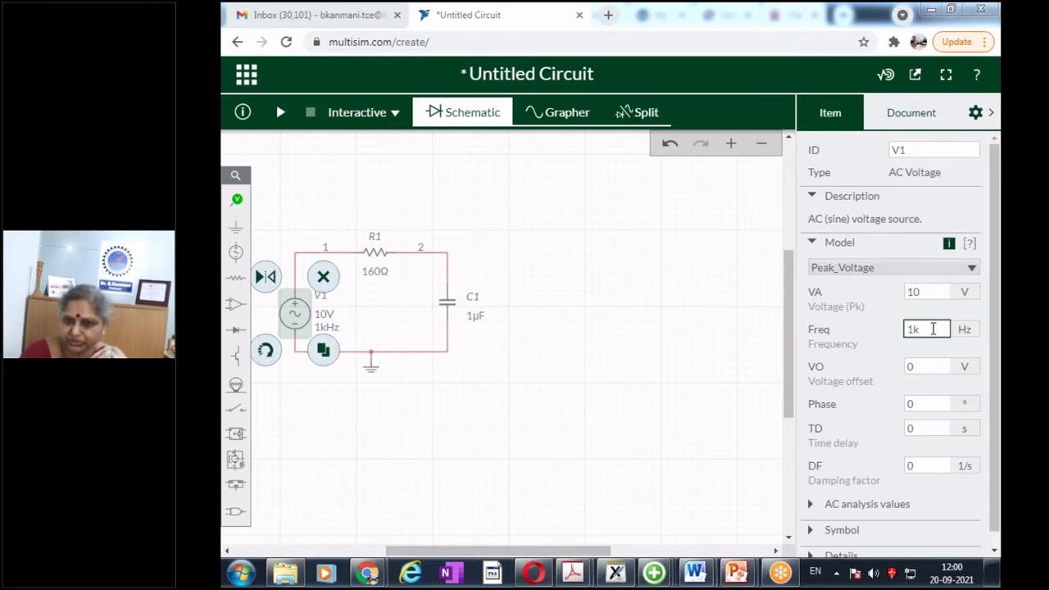
pyautogui.hotkey('shift', 'Tab')
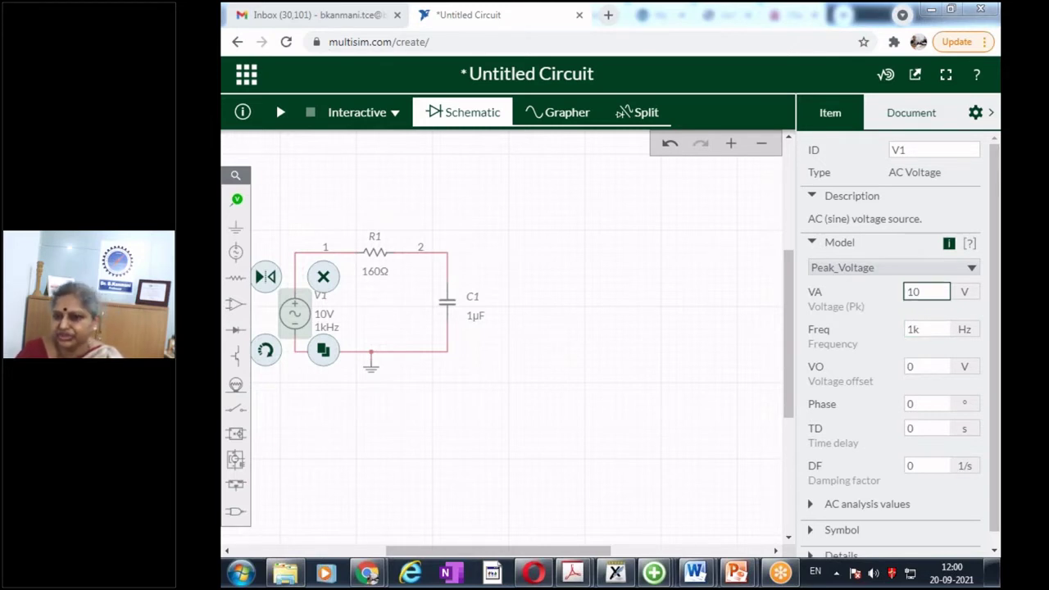
pyautogui.press('Return')
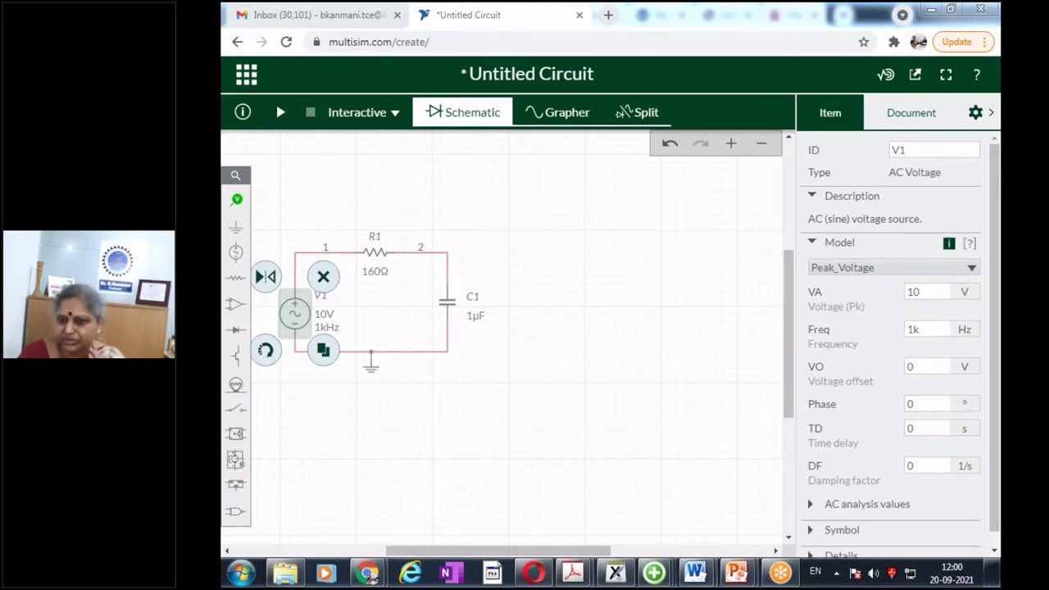
pyautogui.click(662, 397)
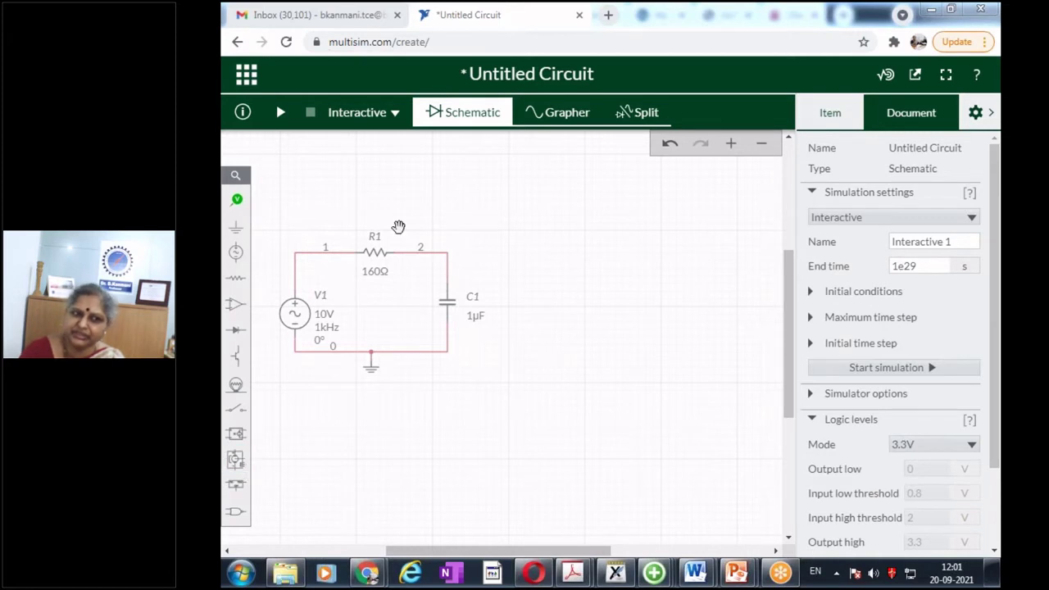
# - Place a voltage probe on the wire between the AC source and resistor R1
pyautogui.click(241, 206)
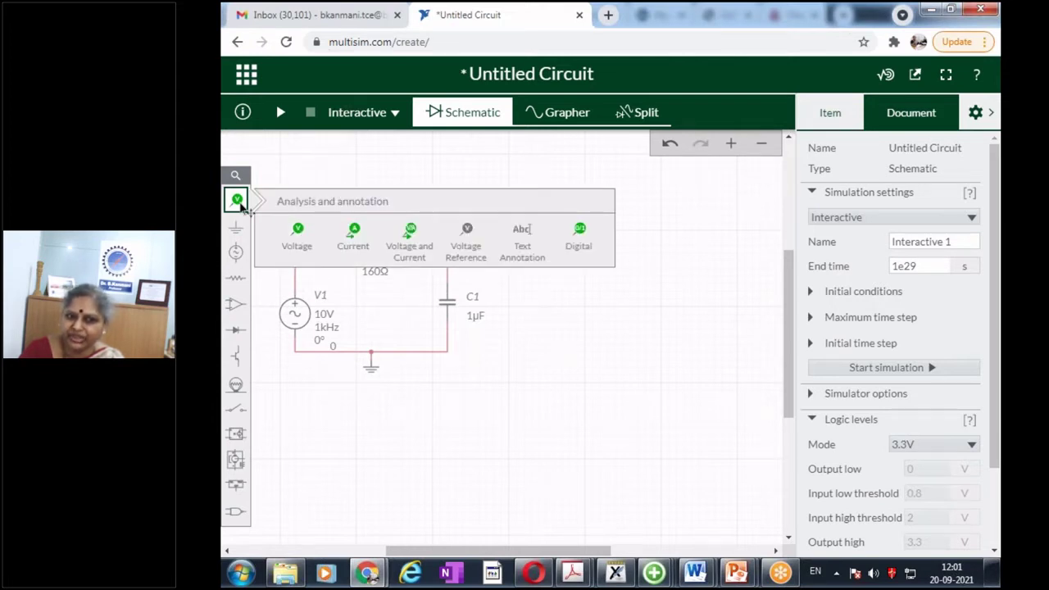
pyautogui.click(297, 237)
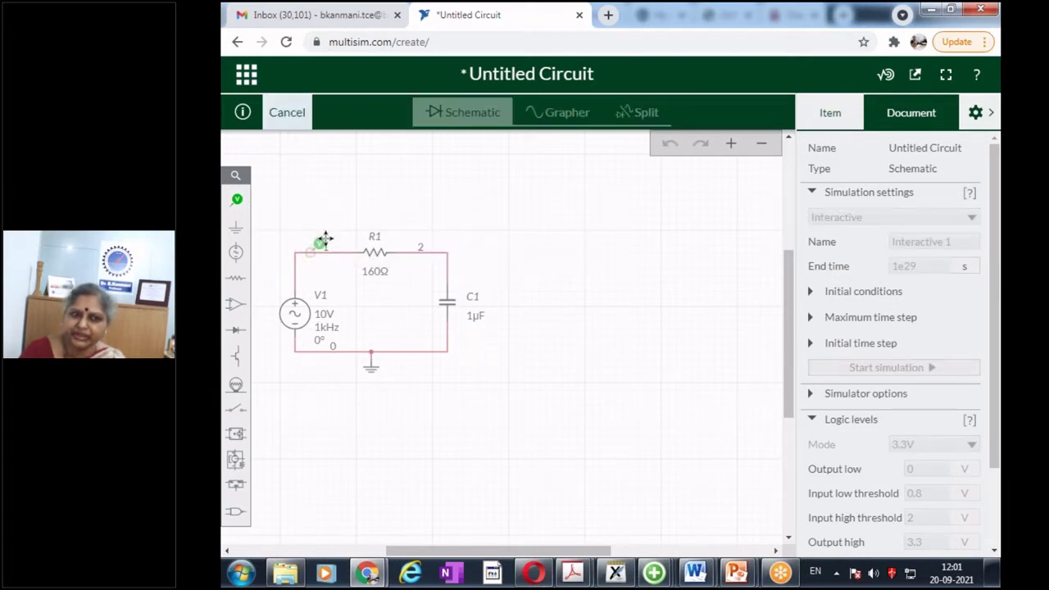
pyautogui.click(324, 239)
pyautogui.click(478, 218)
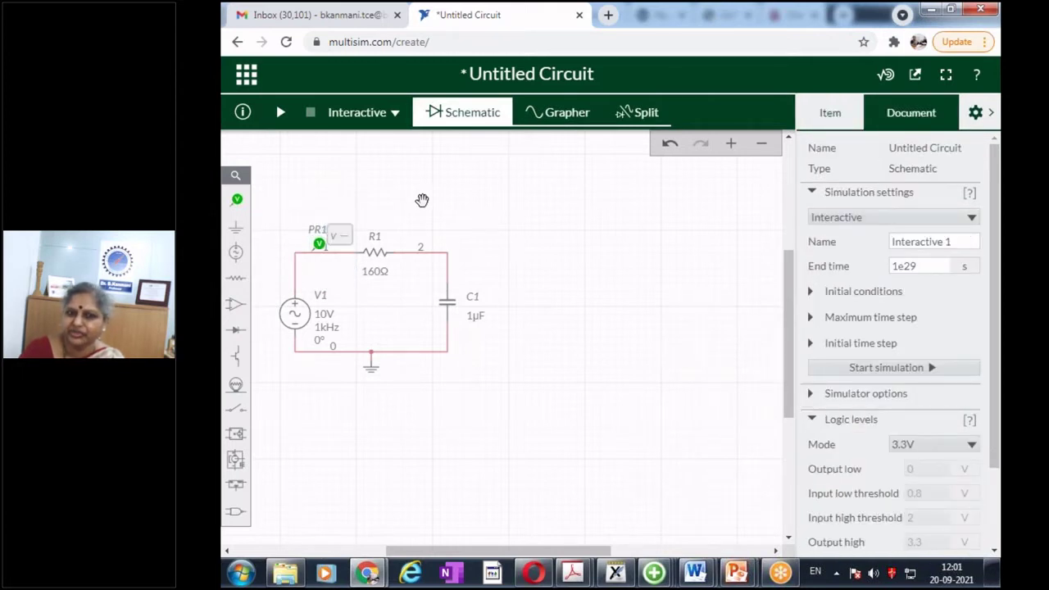
# - Place a second voltage probe at the wire corner between resistor R1 and capacitor C1
pyautogui.click(238, 202)
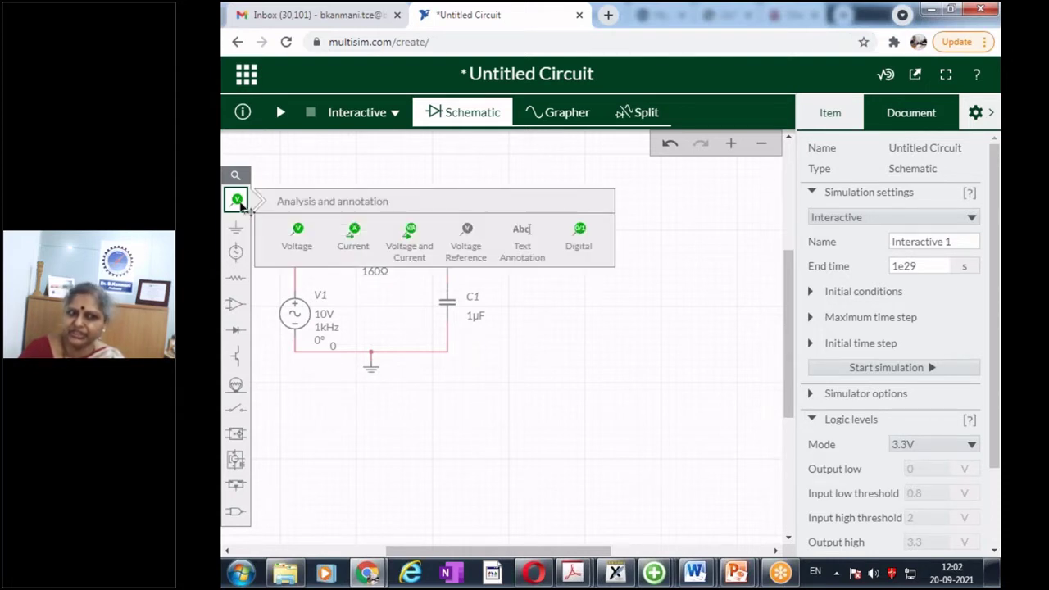
pyautogui.click(296, 234)
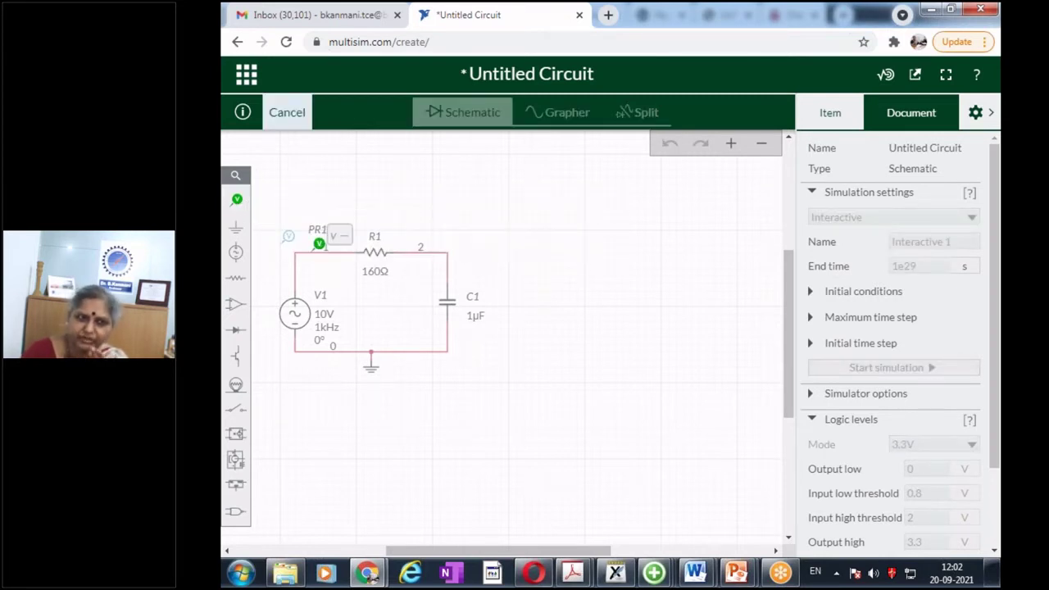
pyautogui.click(450, 239)
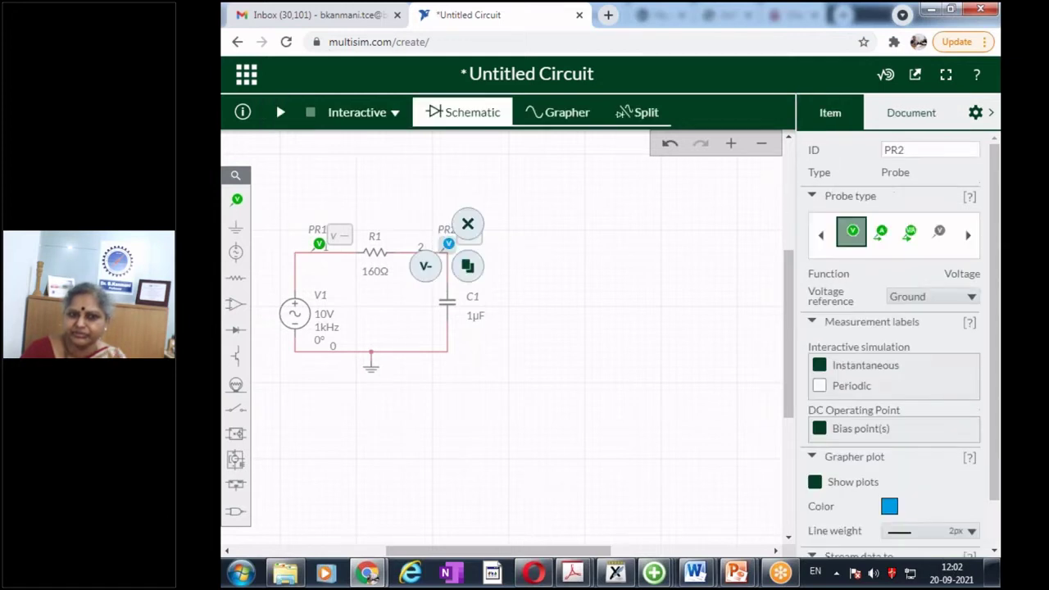
pyautogui.click(632, 320)
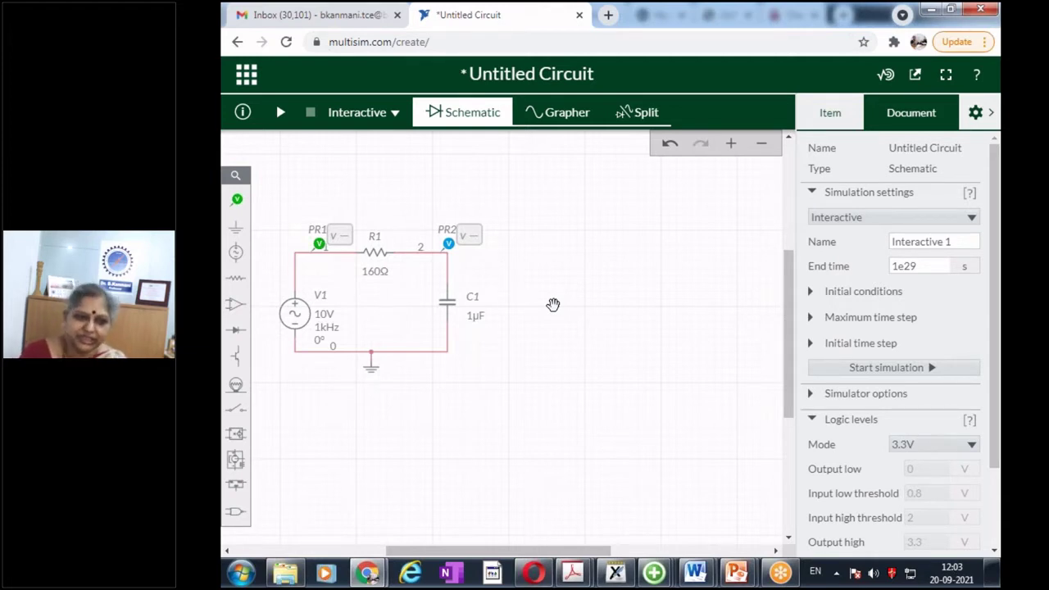
# - Place two resistors side by side on the empty canvas below and to the right of capacitor C1
pyautogui.click(238, 280)
pyautogui.click(298, 313)
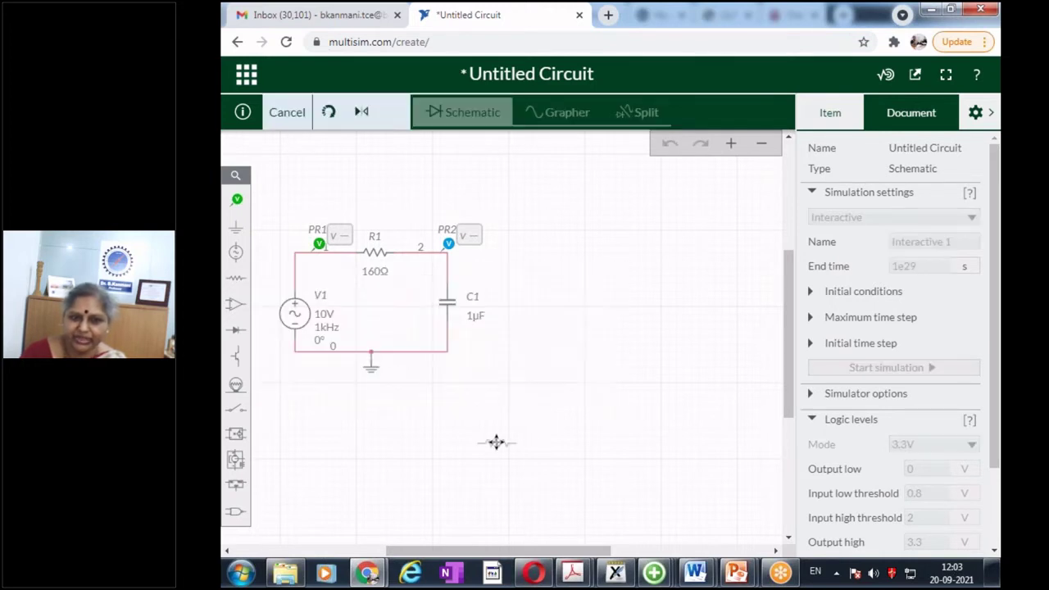
pyautogui.click(506, 428)
pyautogui.click(366, 505)
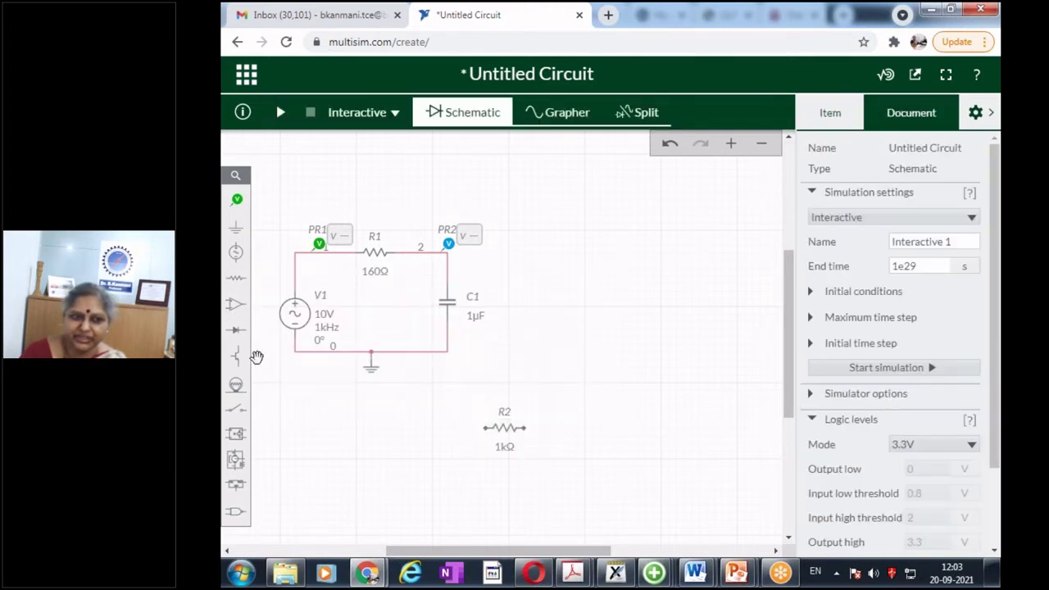
pyautogui.click(236, 281)
pyautogui.click(296, 318)
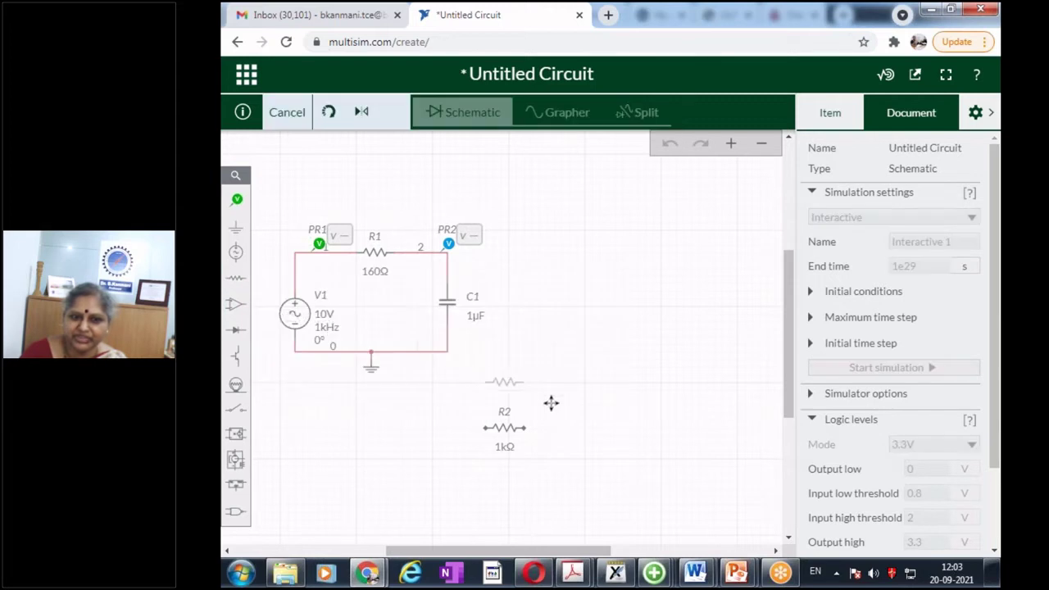
pyautogui.click(609, 427)
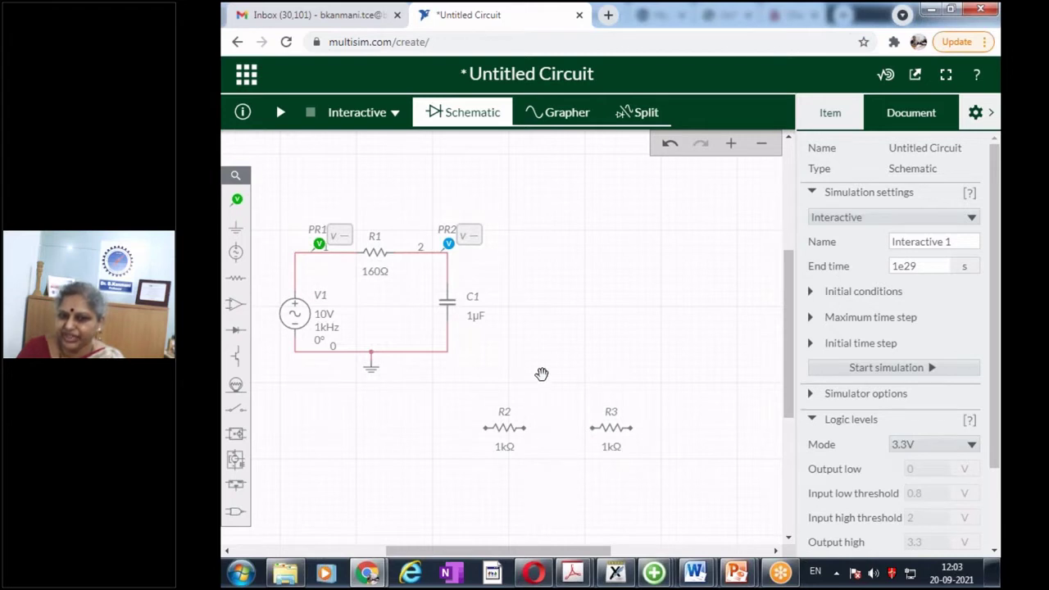
# - Wire the facing terminals of resistors R2 and R3 together
pyautogui.click(524, 428)
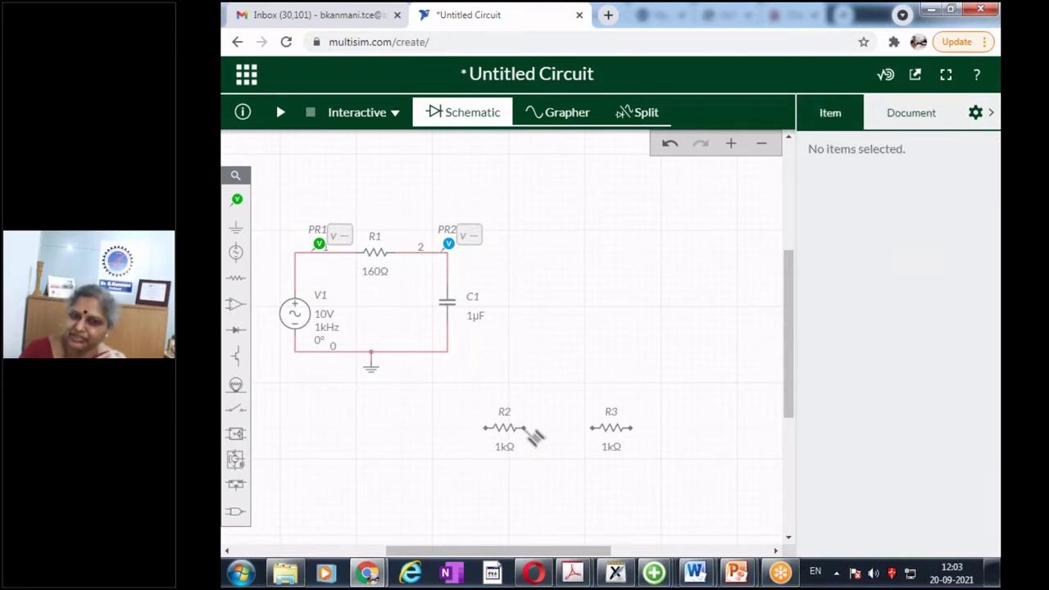
pyautogui.click(528, 429)
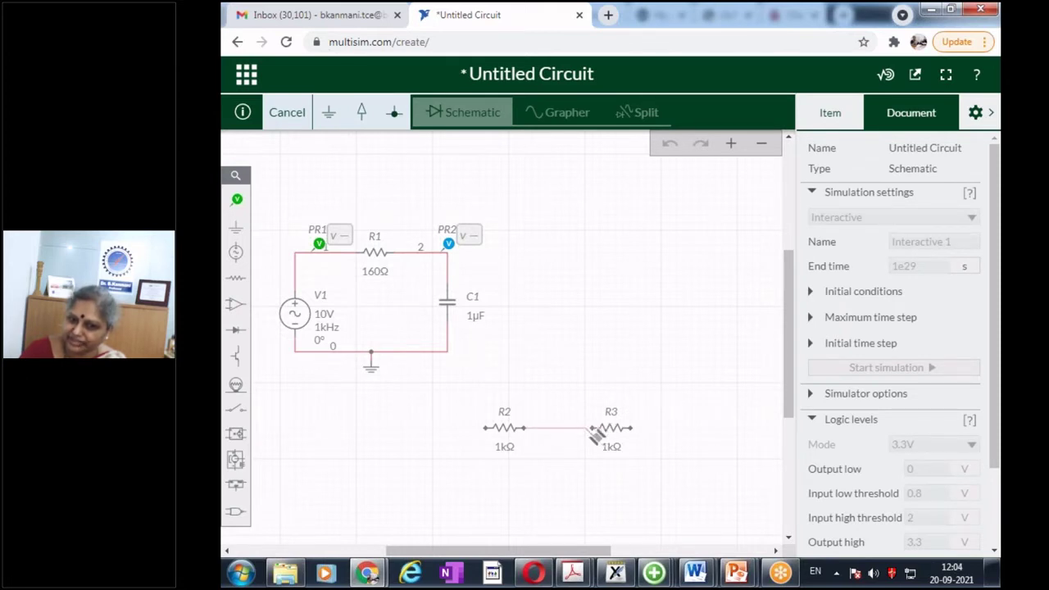
pyautogui.click(592, 428)
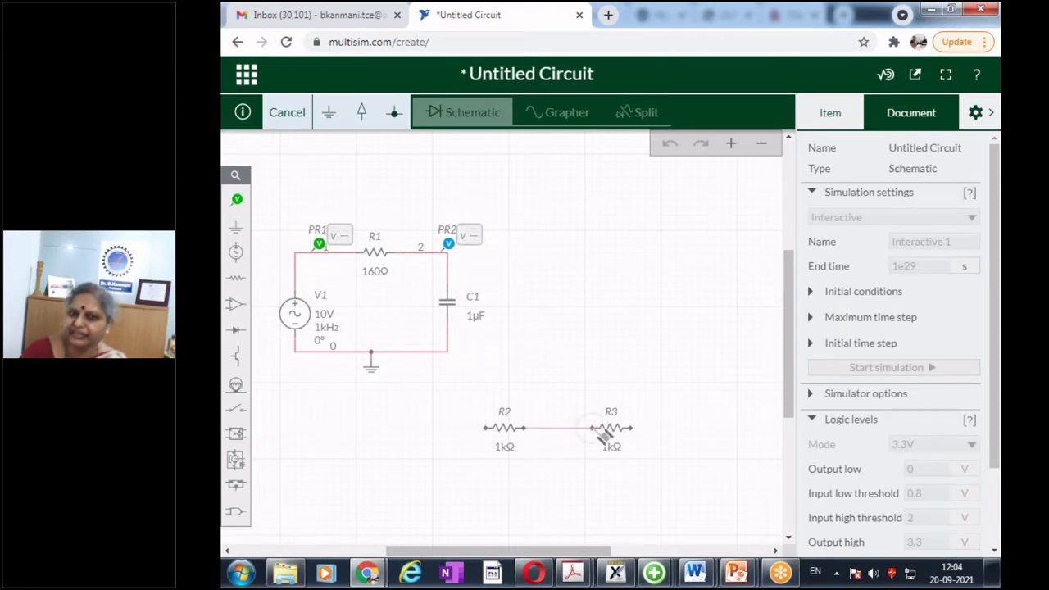
pyautogui.click(599, 430)
pyautogui.click(580, 483)
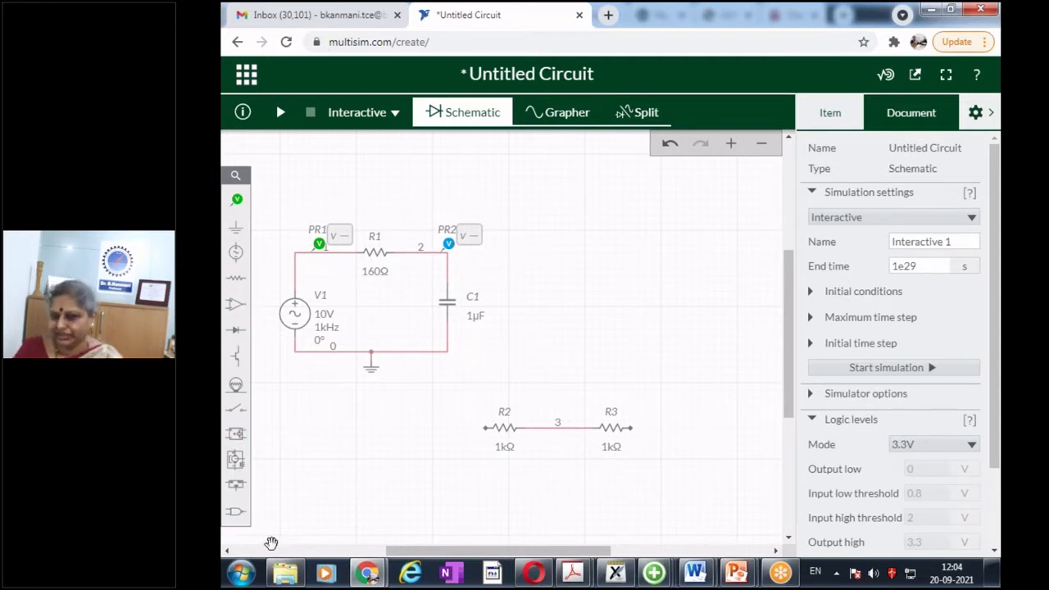
# - Route a wire from R3's free terminal below both resistors and back up to R2's free terminal
pyautogui.click(633, 428)
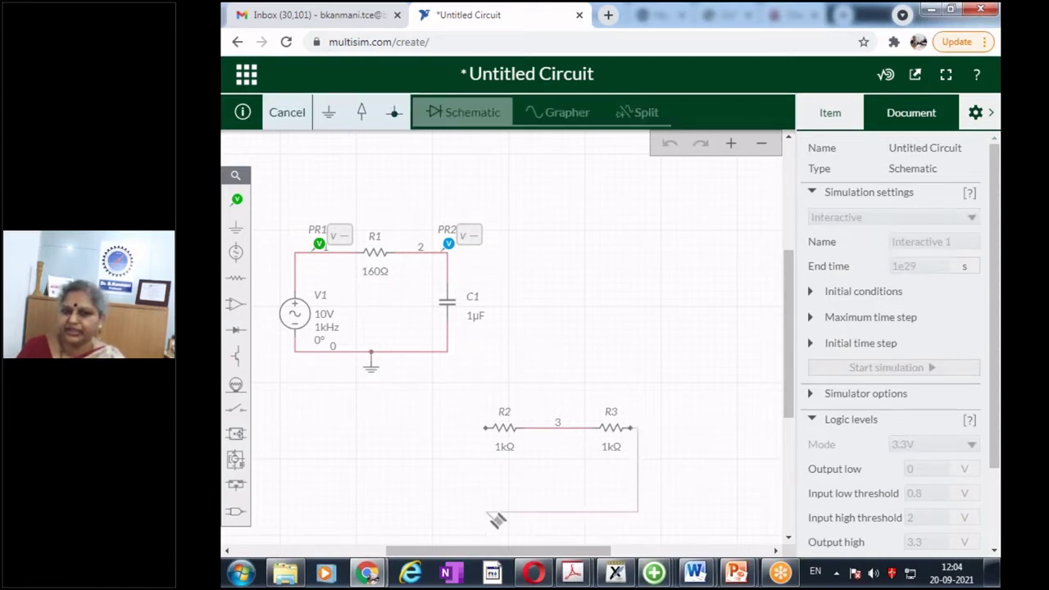
pyautogui.hscroll(1, 496, 521)
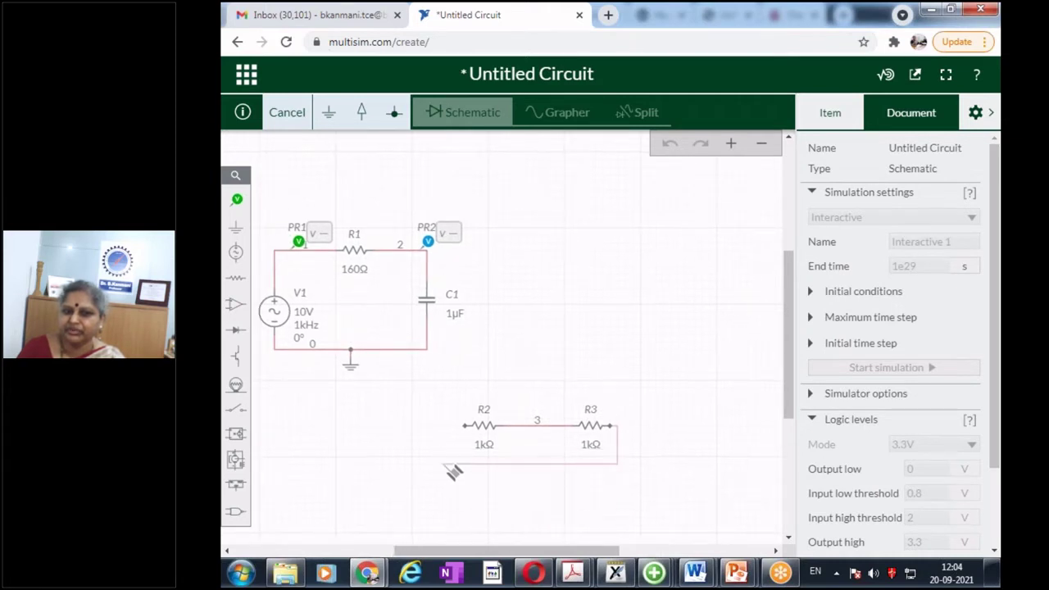
pyautogui.click(464, 425)
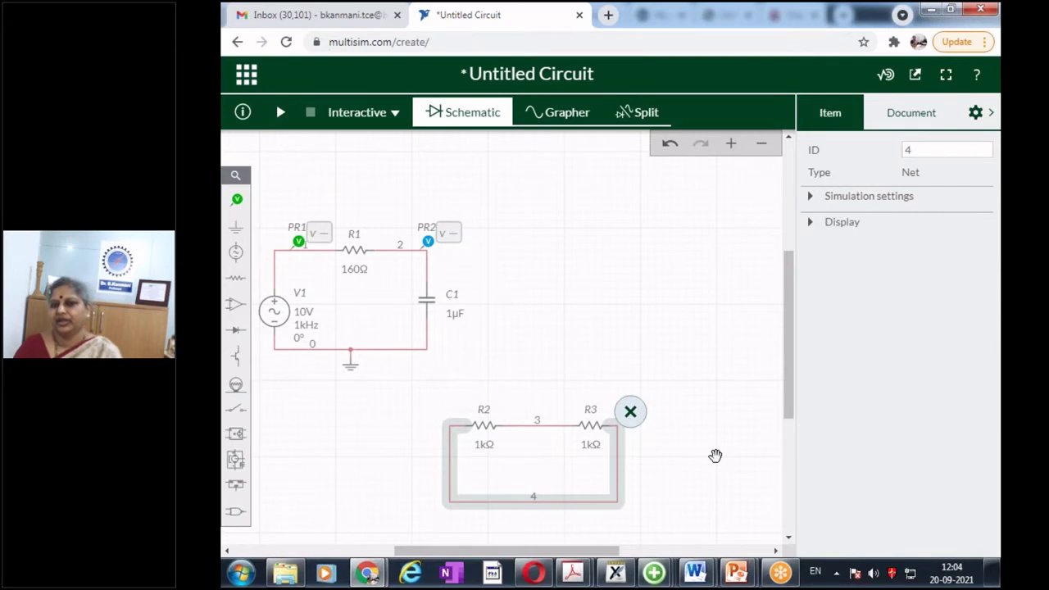
# - Delete the wire loop and both extra resistors R2 and R3, leaving only the RC circuit on the canvas
pyautogui.click(631, 412)
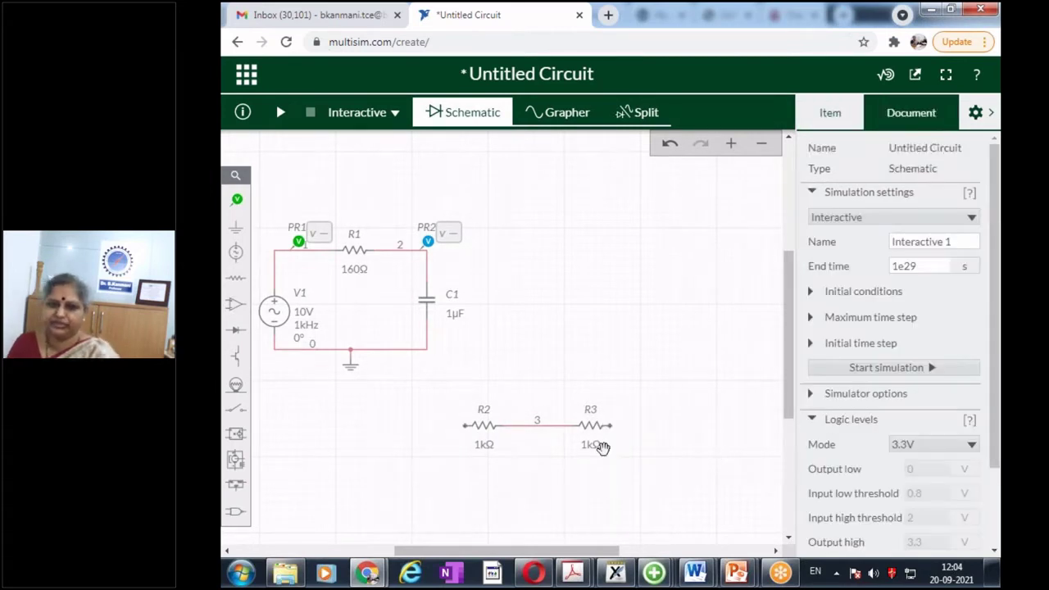
pyautogui.click(483, 424)
pyautogui.press('Delete')
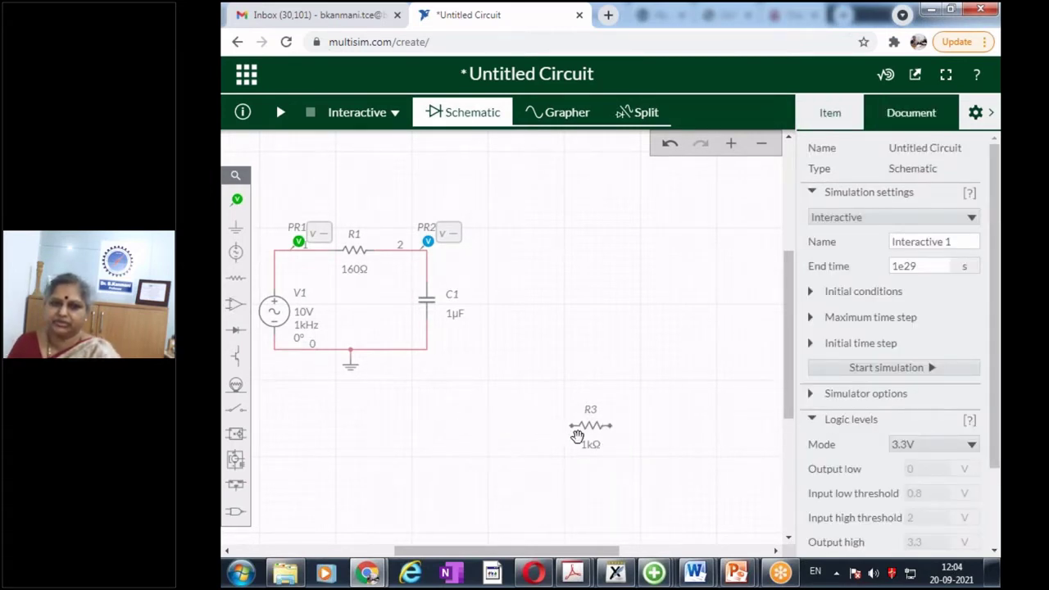
pyautogui.click(590, 428)
pyautogui.press('Delete')
pyautogui.moveTo(613, 553); pyautogui.dragTo(578, 553)
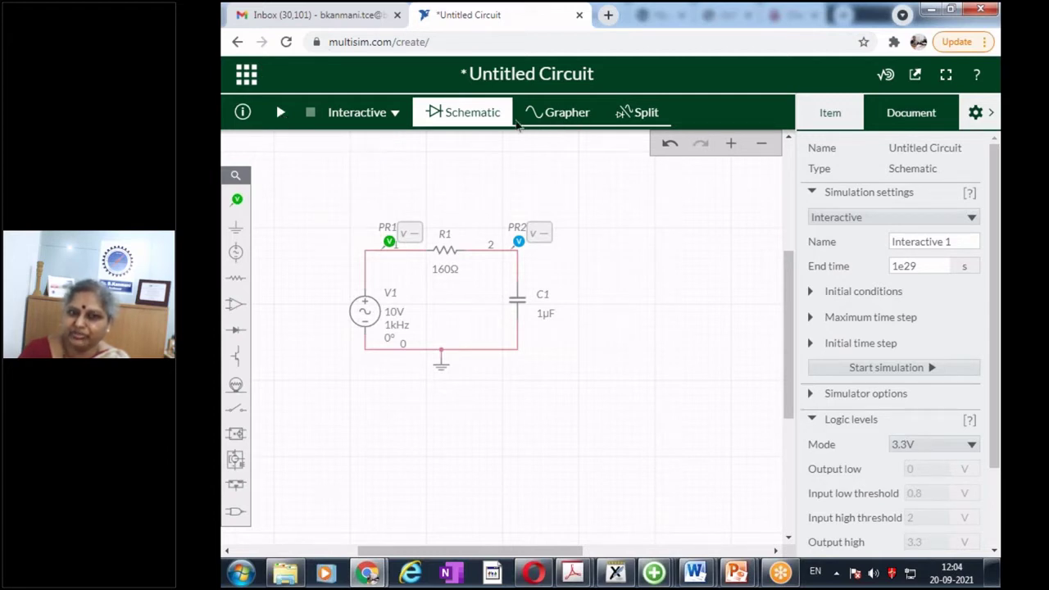
# - Run the interactive simulation and display the PR1 and PR2 voltage waveforms in the Grapher
pyautogui.click(280, 113)
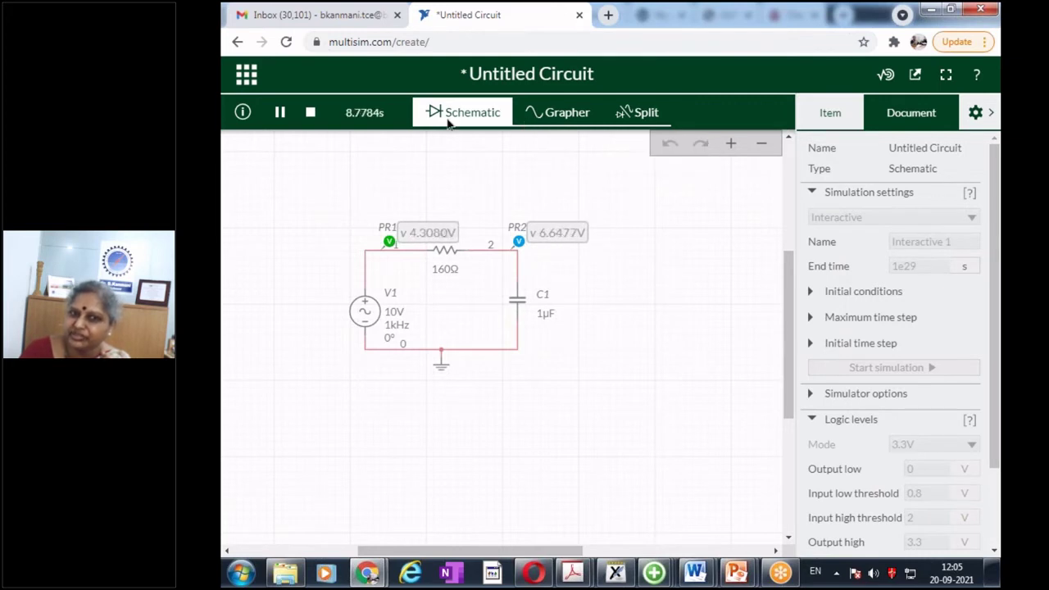
pyautogui.click(539, 120)
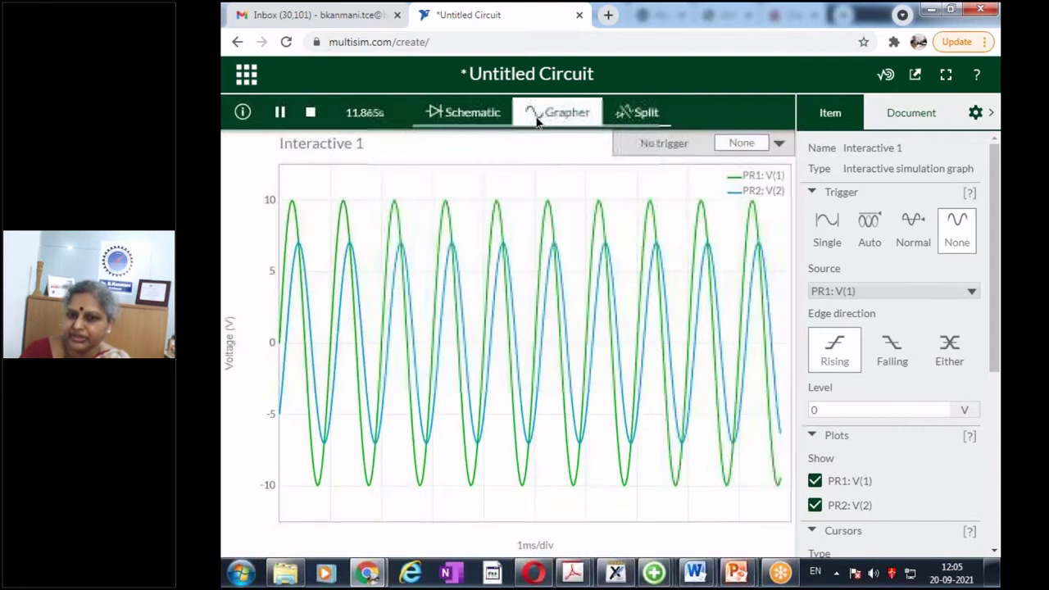
pyautogui.moveTo(563, 304)
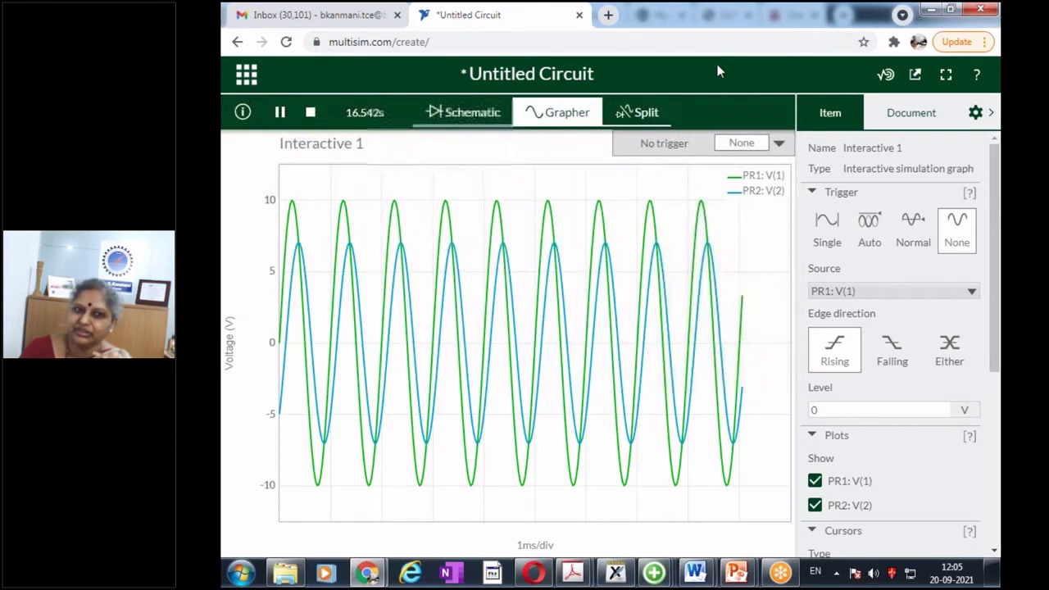
# - Compare the live probe readings on the schematic with the plotted waveforms, and stop the simulation
pyautogui.click(472, 113)
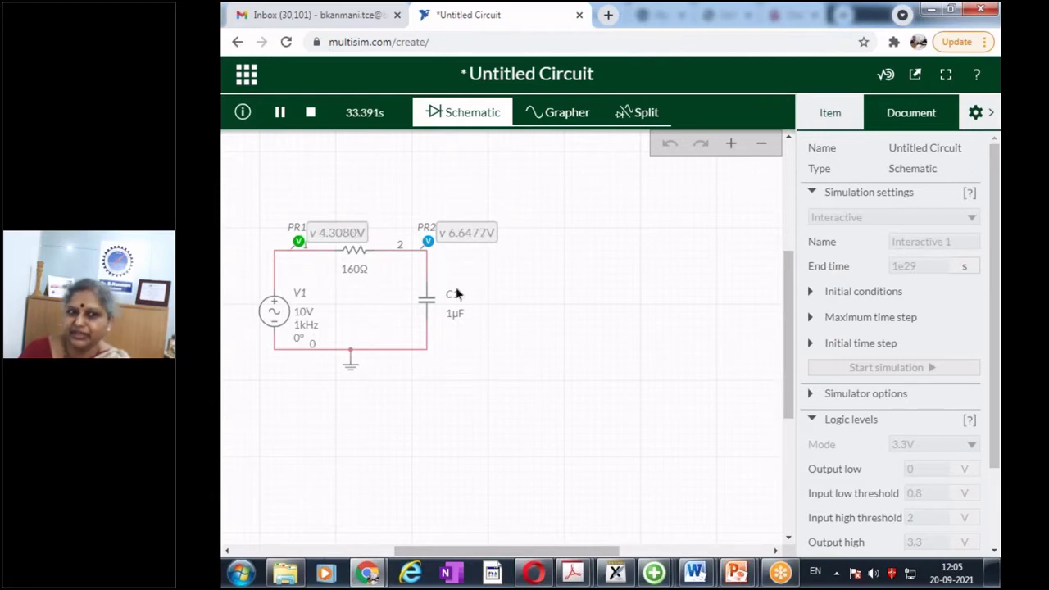
pyautogui.click(551, 115)
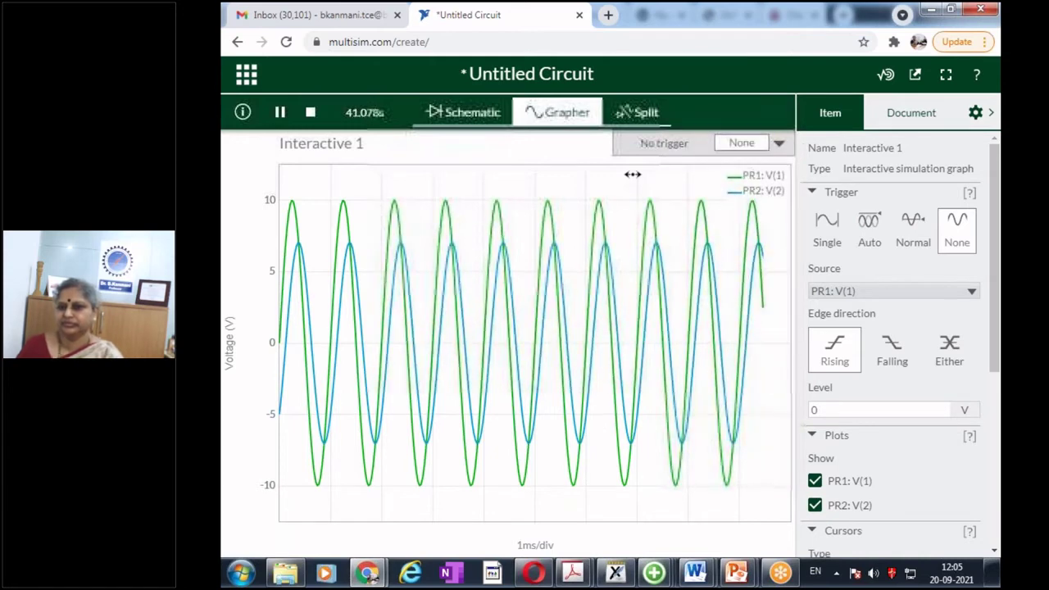
pyautogui.click(461, 114)
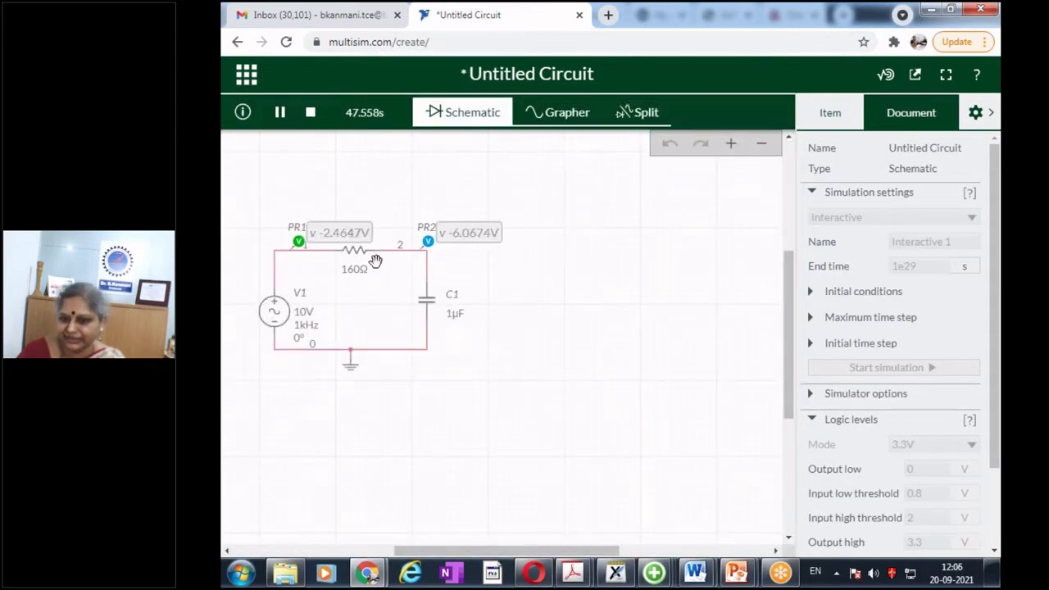
pyautogui.click(558, 112)
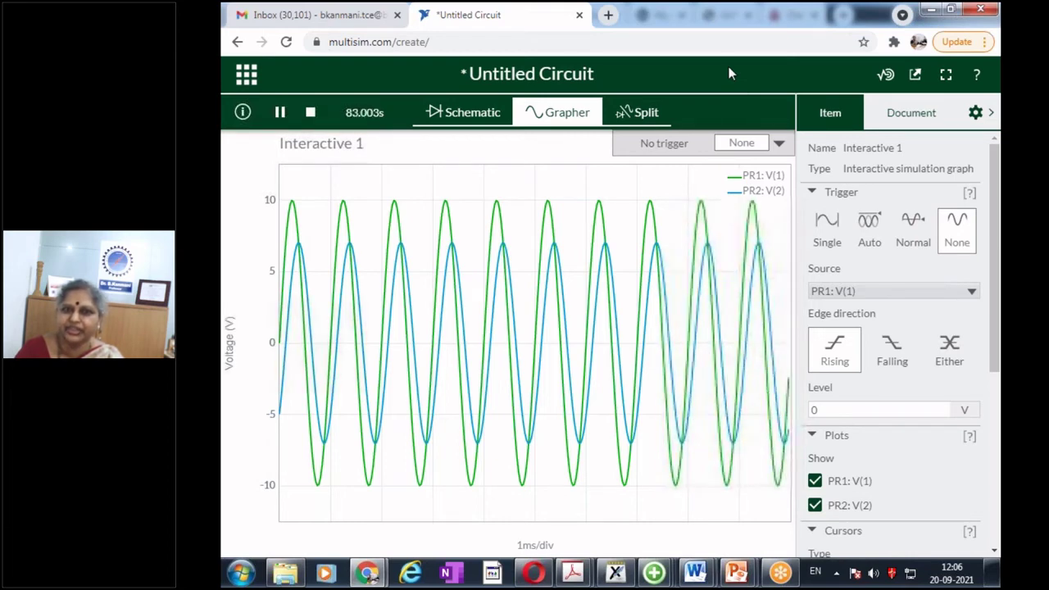
pyautogui.click(463, 112)
pyautogui.click(311, 113)
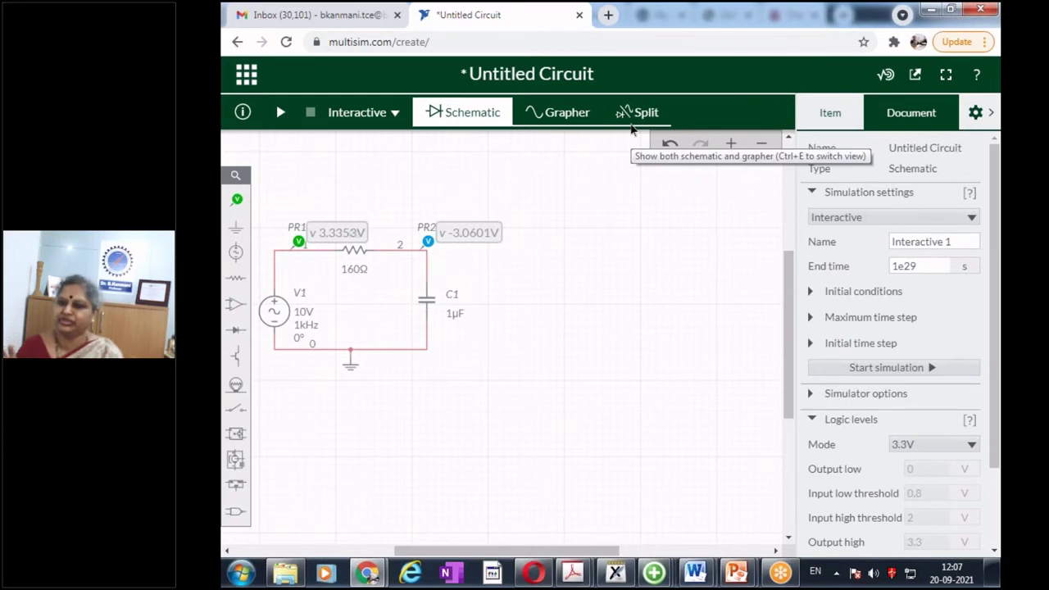
# - Rerun the simulation, set the Grapher's time scale to 500 µs/div, and stop the run to inspect the axes
pyautogui.click(280, 114)
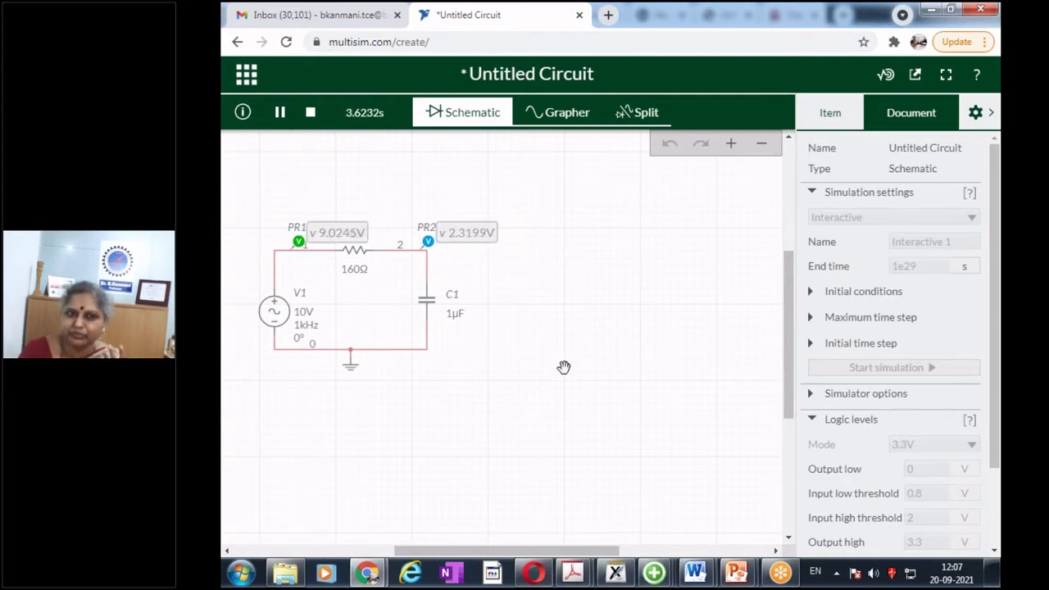
pyautogui.click(555, 115)
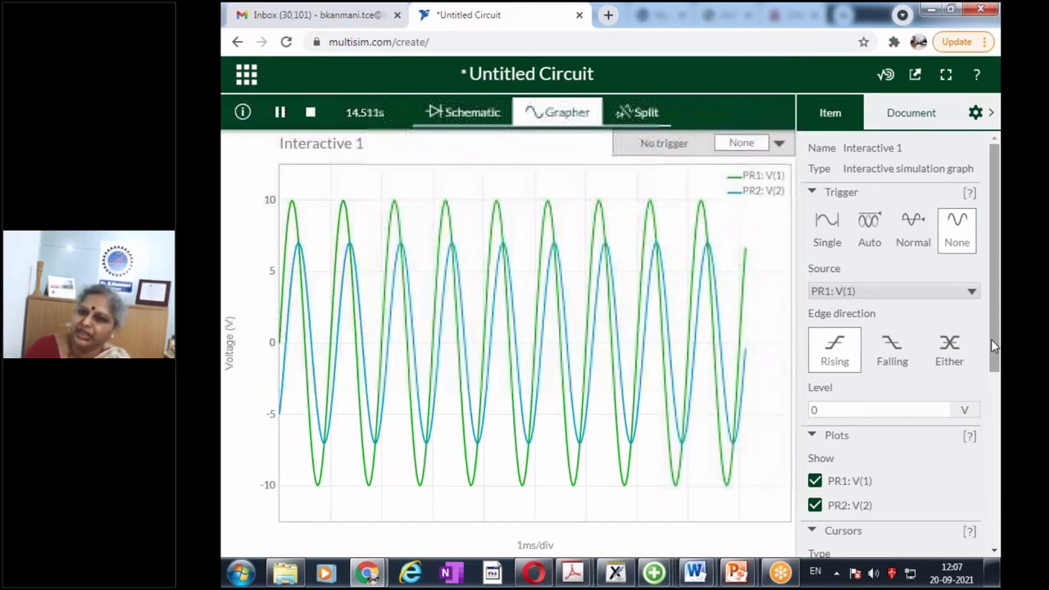
pyautogui.moveTo(992, 340); pyautogui.dragTo(997, 523)
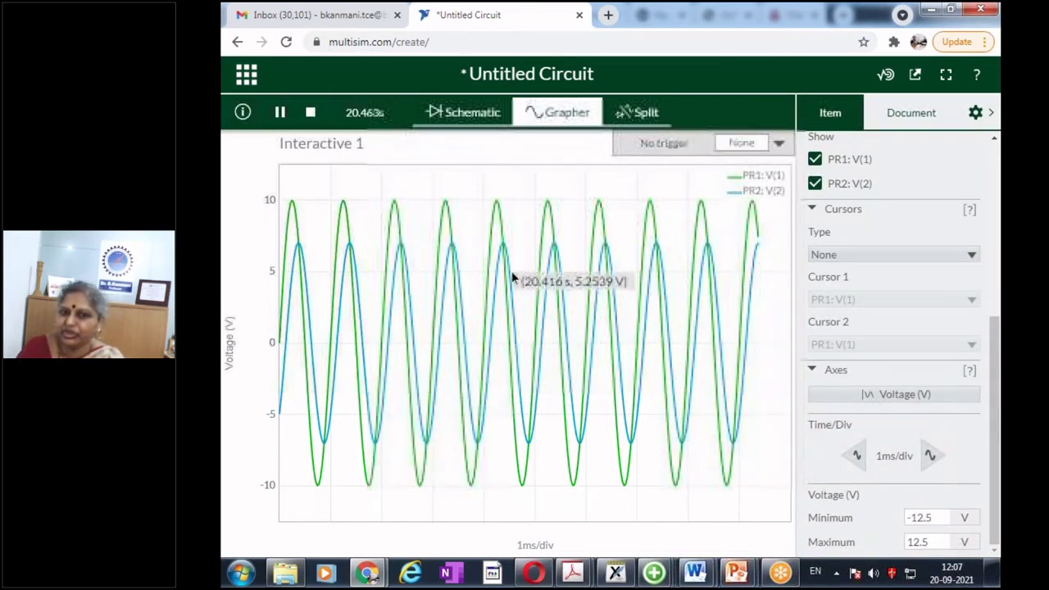
pyautogui.click(857, 457)
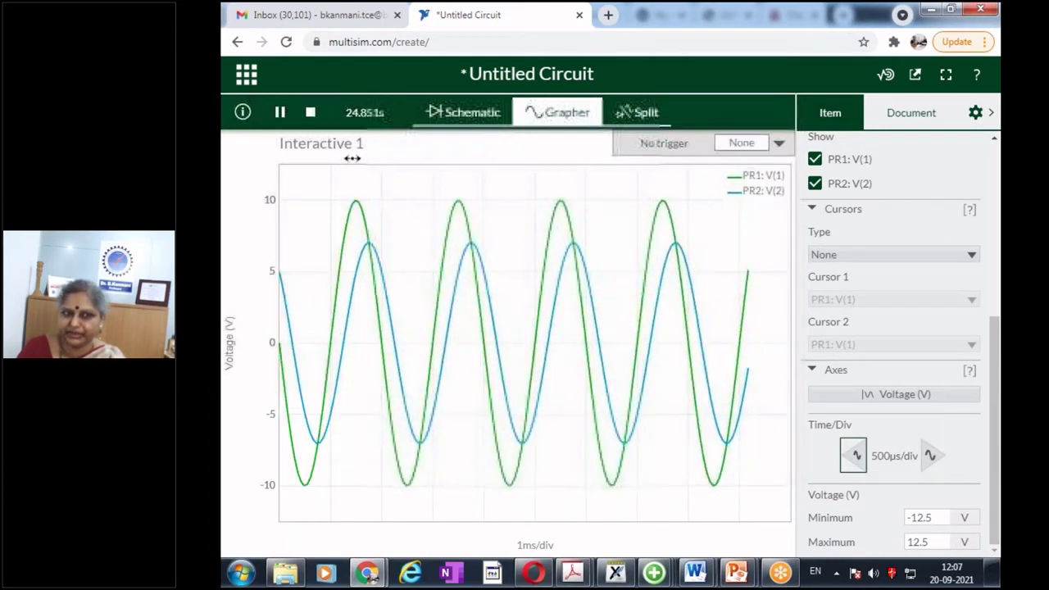
pyautogui.click(310, 112)
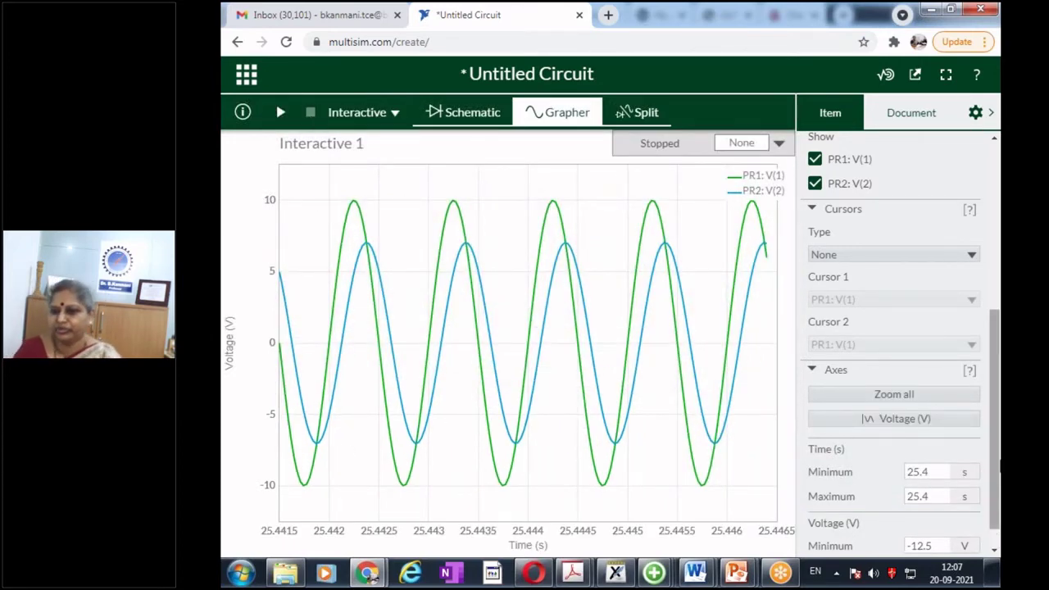
pyautogui.scroll(-1, 993, 475)
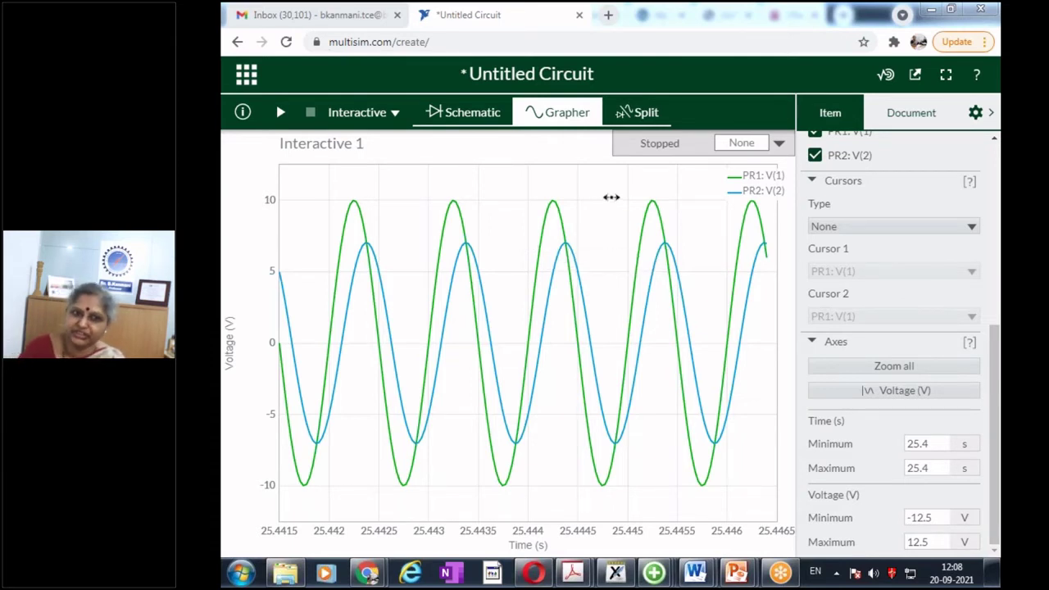
# - Check the probe readings on the schematic, restart the simulation in the Grapher and review its trigger, plot and axis settings
pyautogui.click(468, 112)
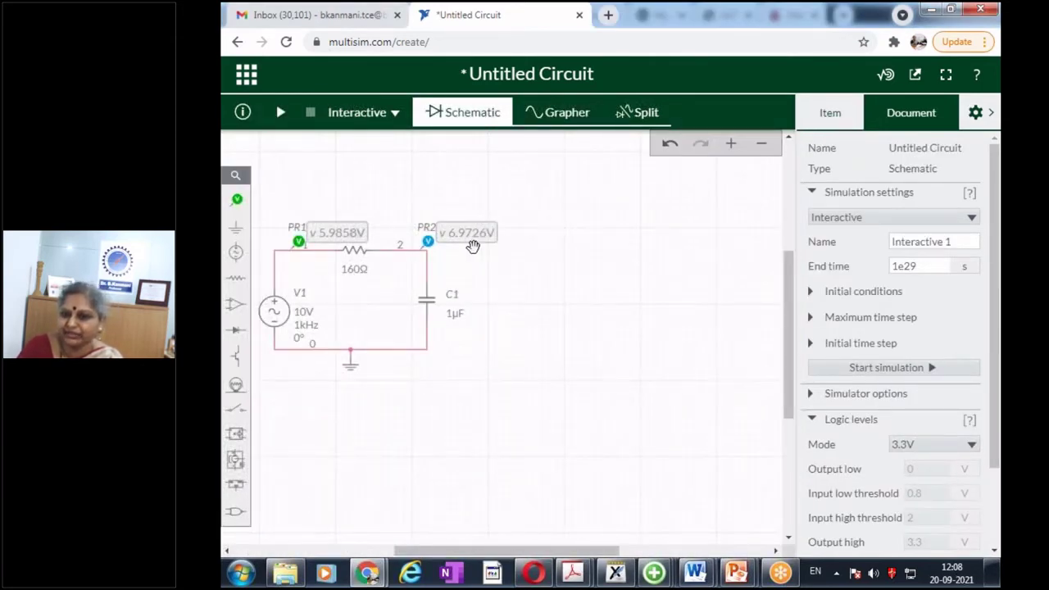
pyautogui.click(557, 117)
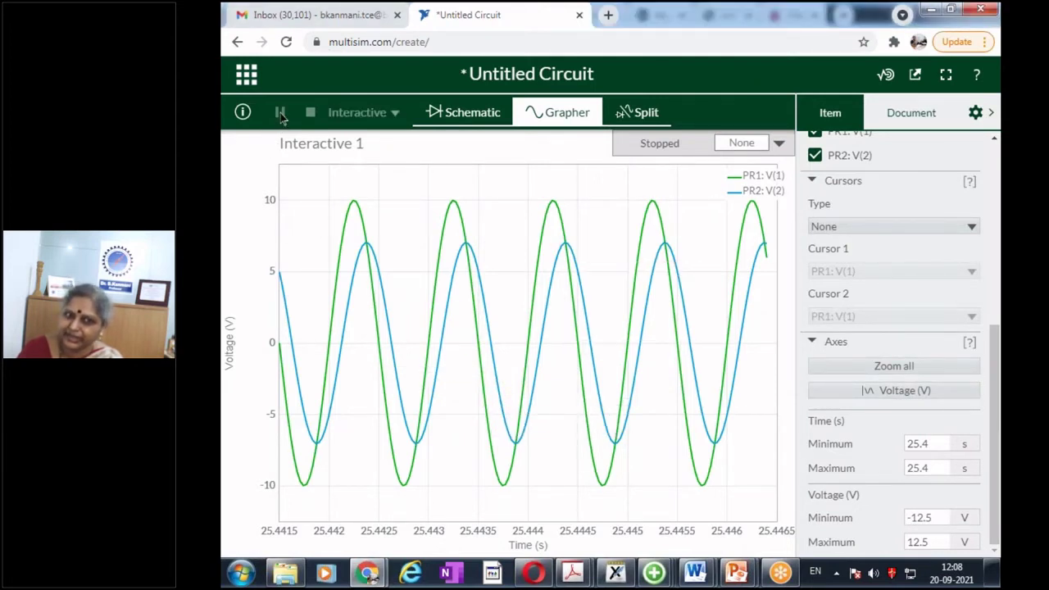
pyautogui.click(280, 113)
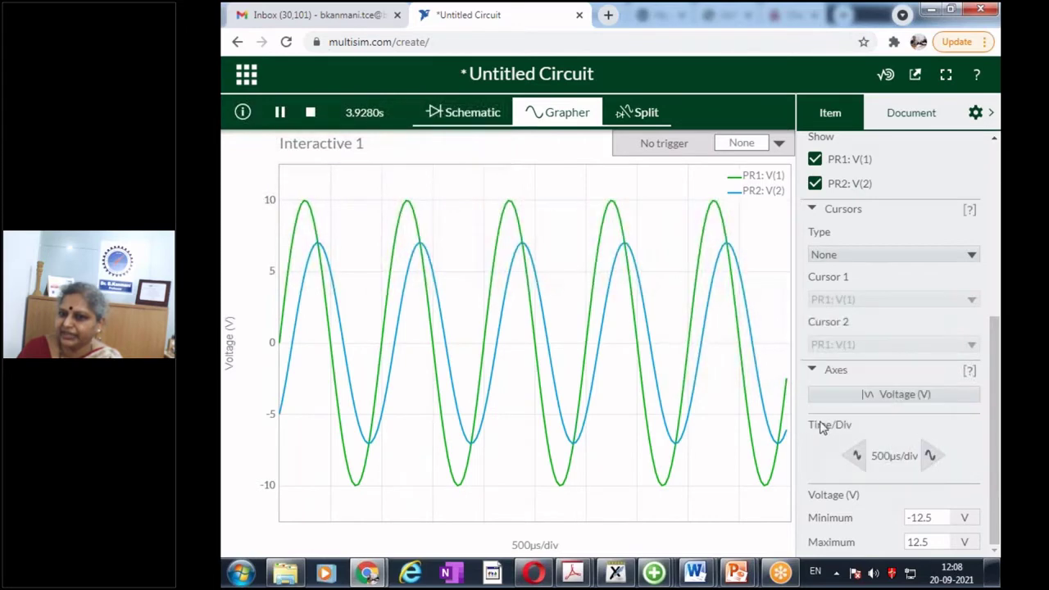
pyautogui.moveTo(992, 374); pyautogui.dragTo(999, 190)
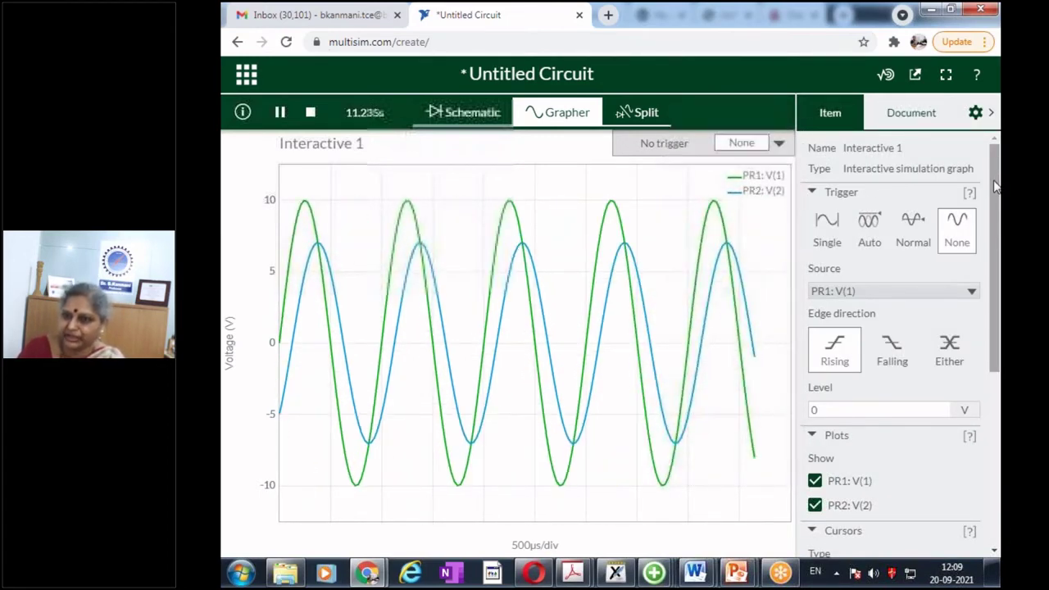
pyautogui.moveTo(992, 182); pyautogui.dragTo(993, 415)
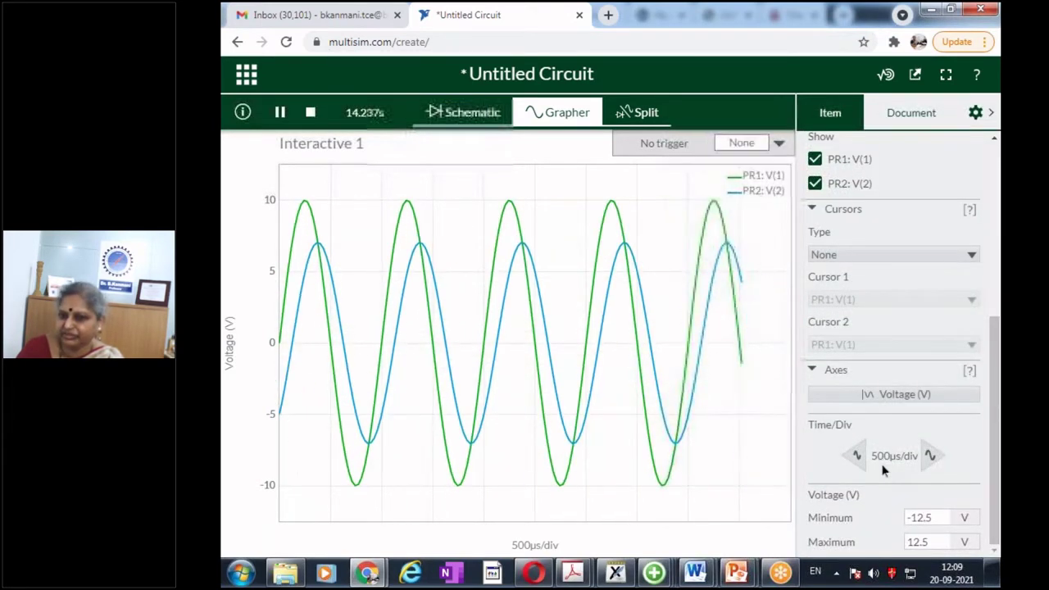
# - Try different Grapher time scales, first 100 µs/div and then in increasing increments up to 5 ms/div
pyautogui.click(857, 458)
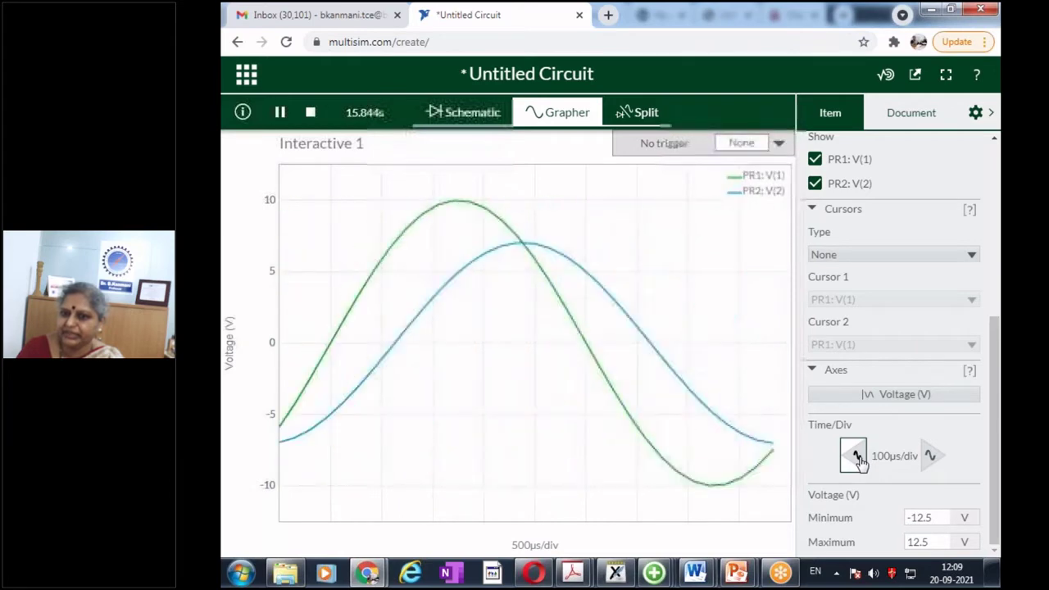
pyautogui.click(930, 457)
pyautogui.click(931, 456)
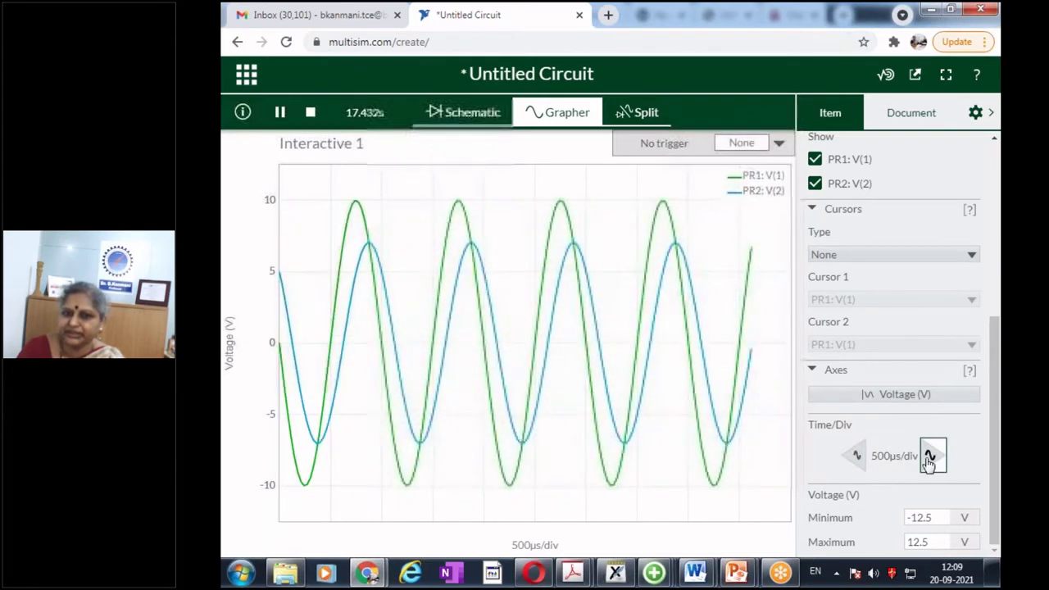
pyautogui.click(931, 457)
pyautogui.click(931, 457)
pyautogui.click(930, 456)
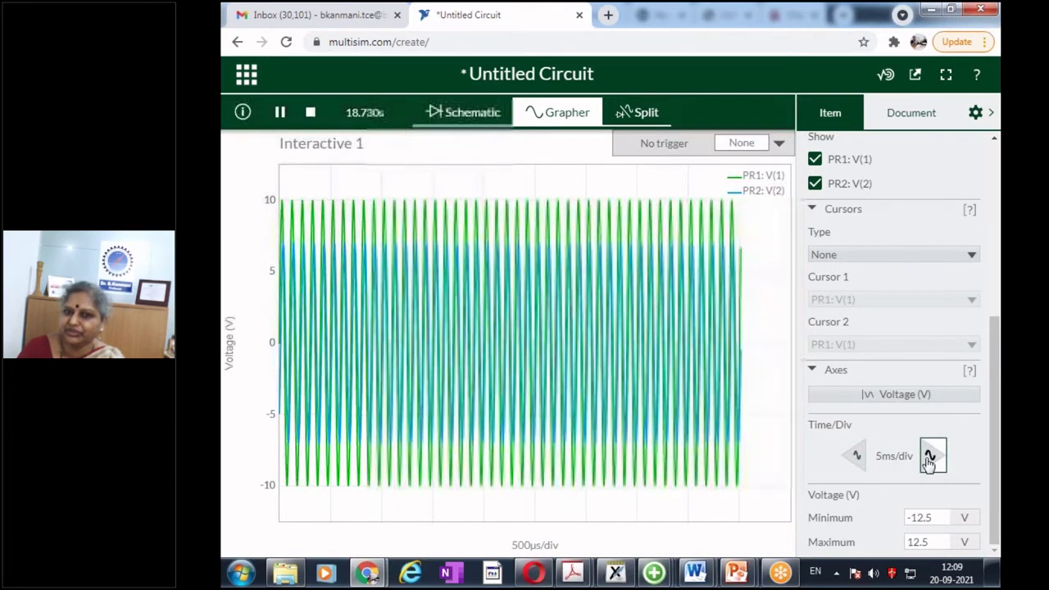
# - Set the Grapher's time scale back to 500 µs/div and stop the simulation
pyautogui.click(855, 458)
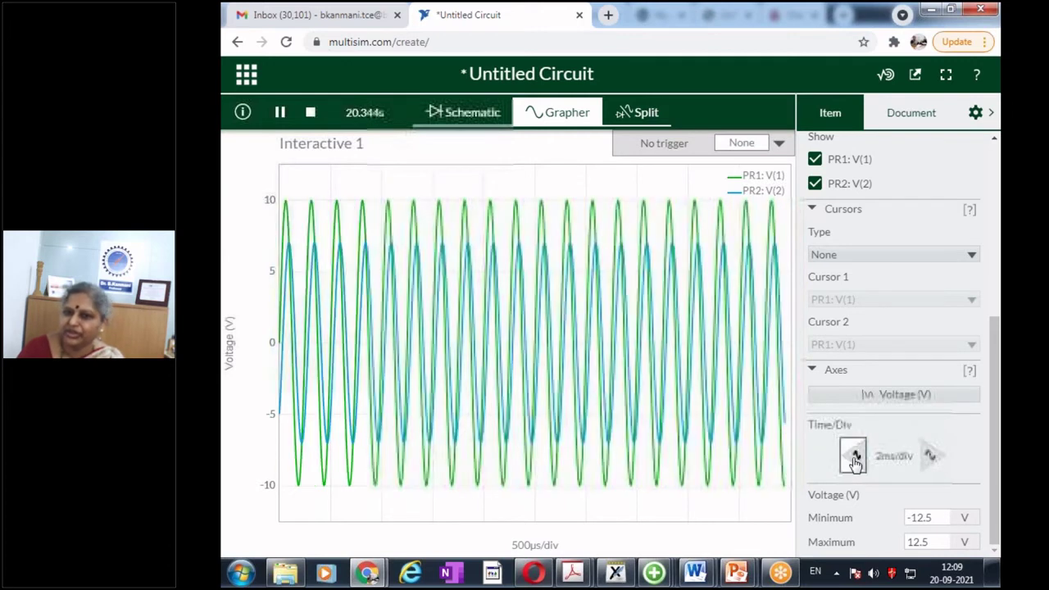
pyautogui.click(855, 457)
pyautogui.click(855, 457)
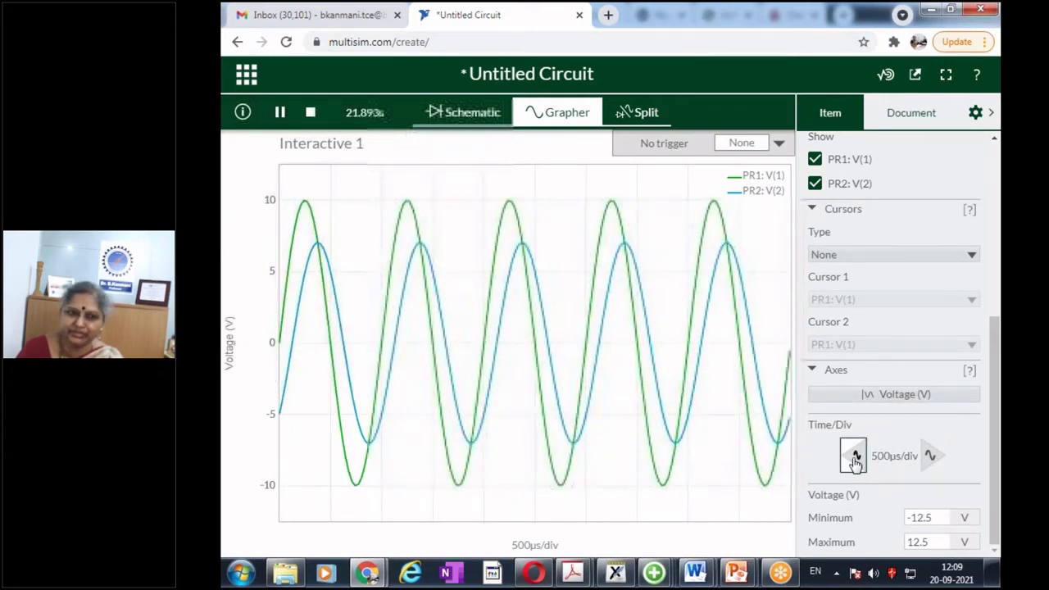
pyautogui.click(311, 114)
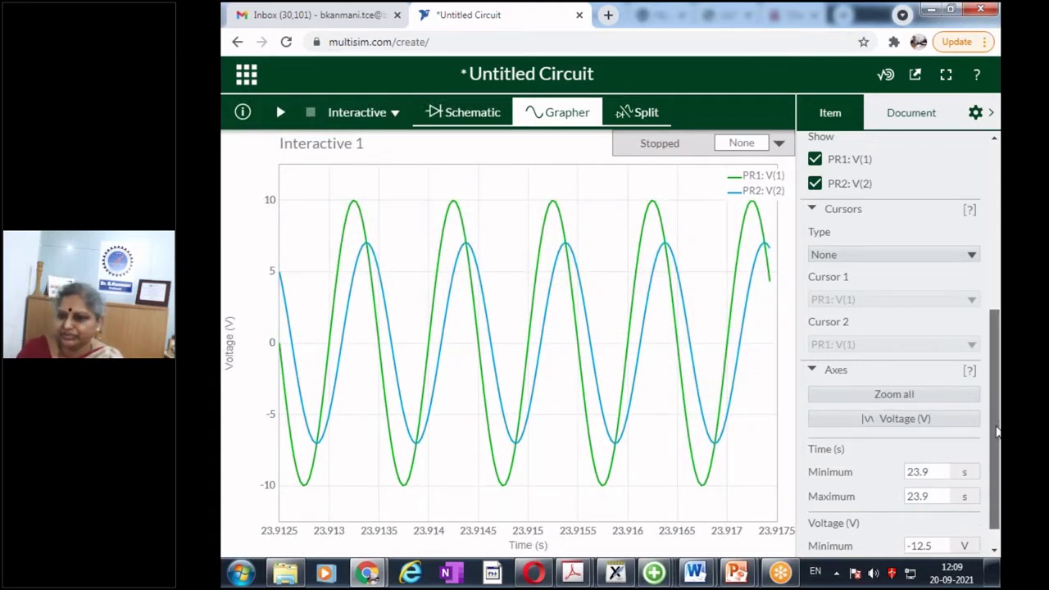
# - Set the Grapher's voltage axis range to a minimum of -15 V and a maximum of 15 V
pyautogui.scroll(-1, 997, 421)
pyautogui.click(934, 517)
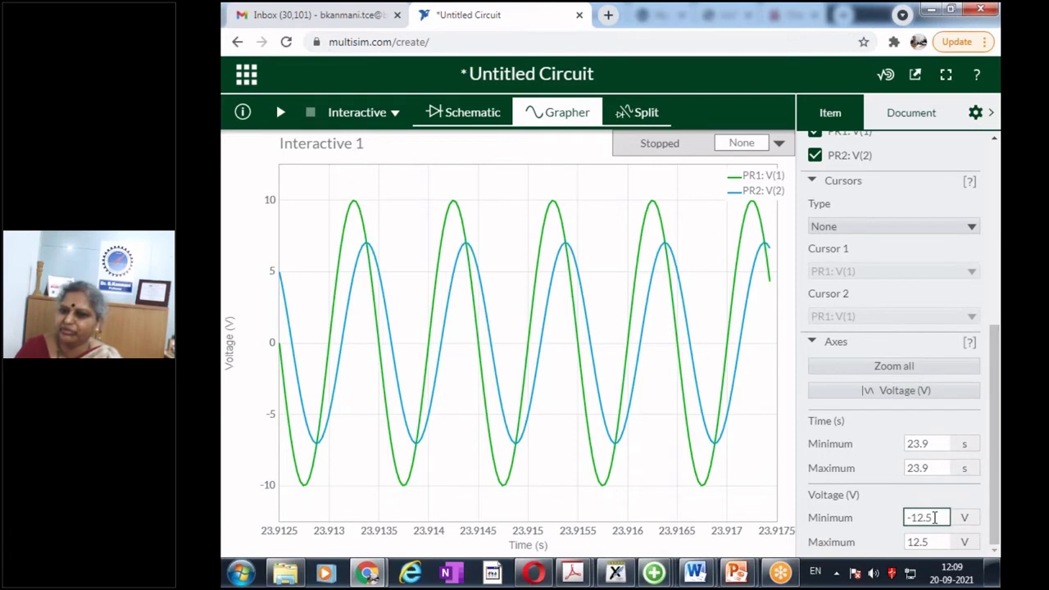
pyautogui.tripleClick(935, 518)
pyautogui.press('BackSpace')
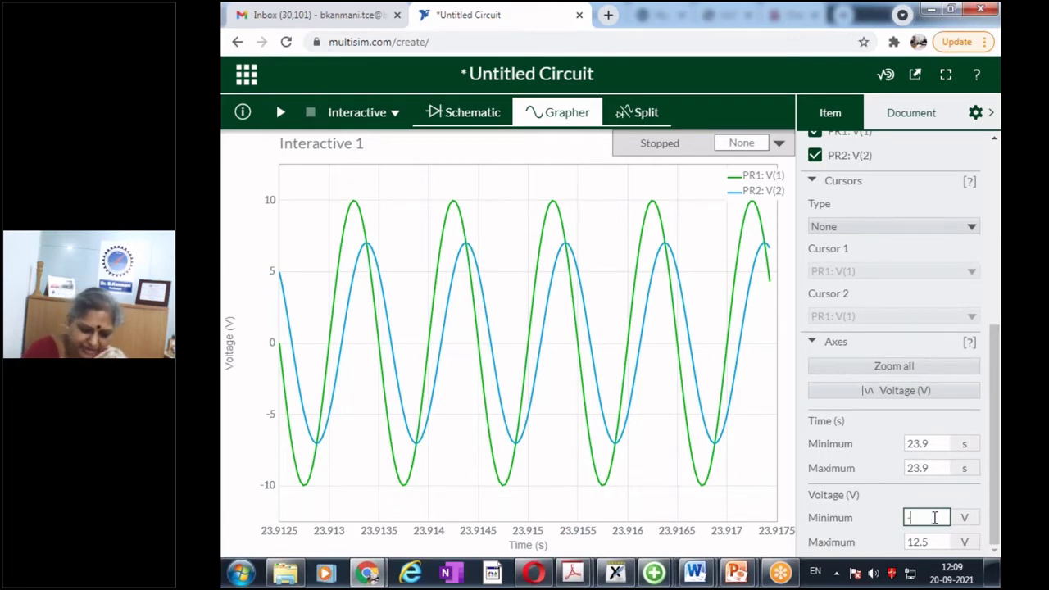
pyautogui.write('-15')
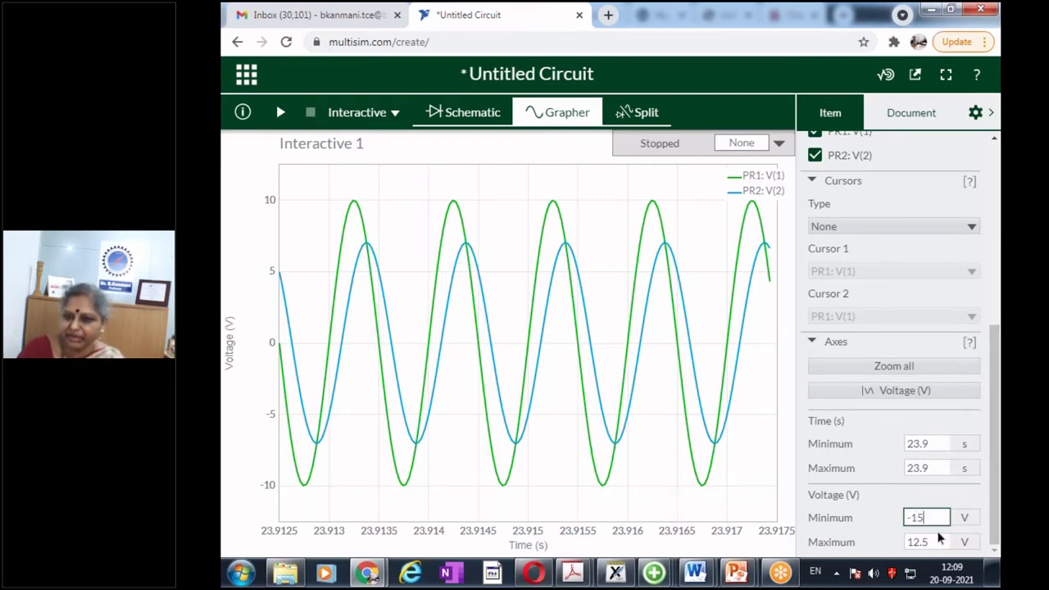
pyautogui.tripleClick(935, 541)
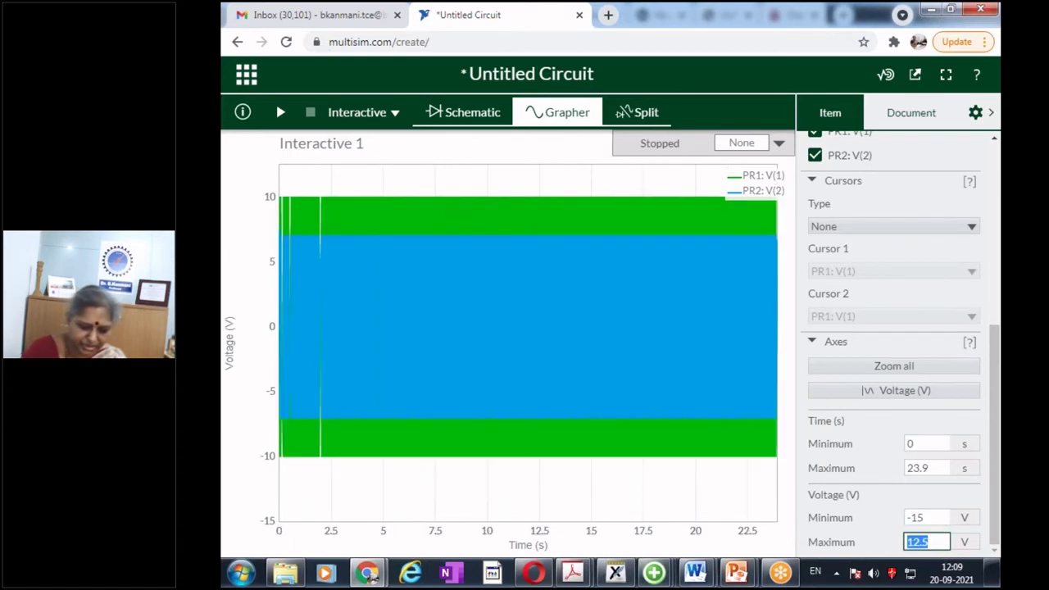
pyautogui.write('15')
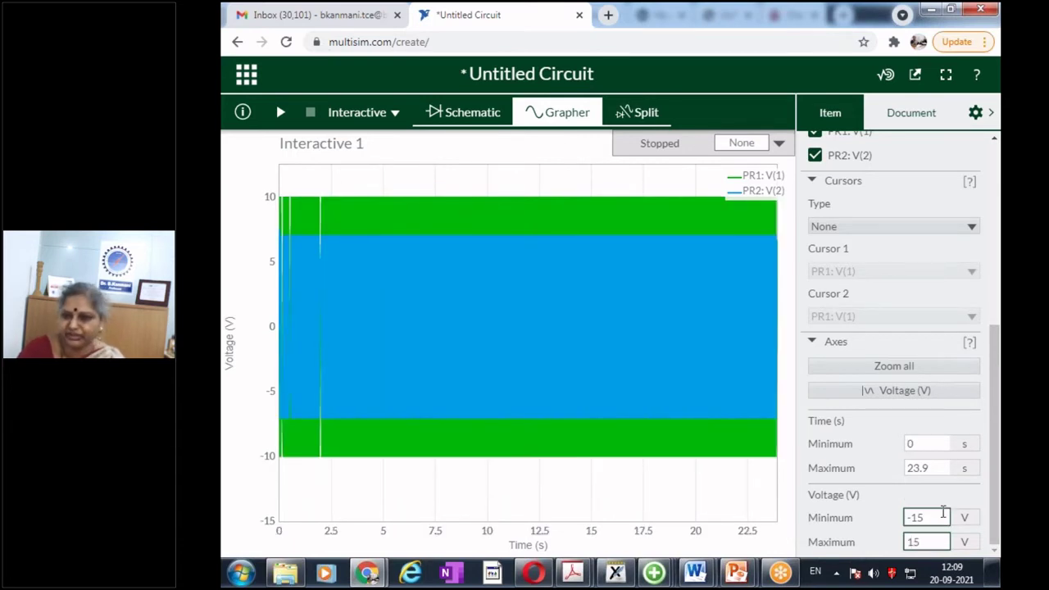
pyautogui.click(983, 495)
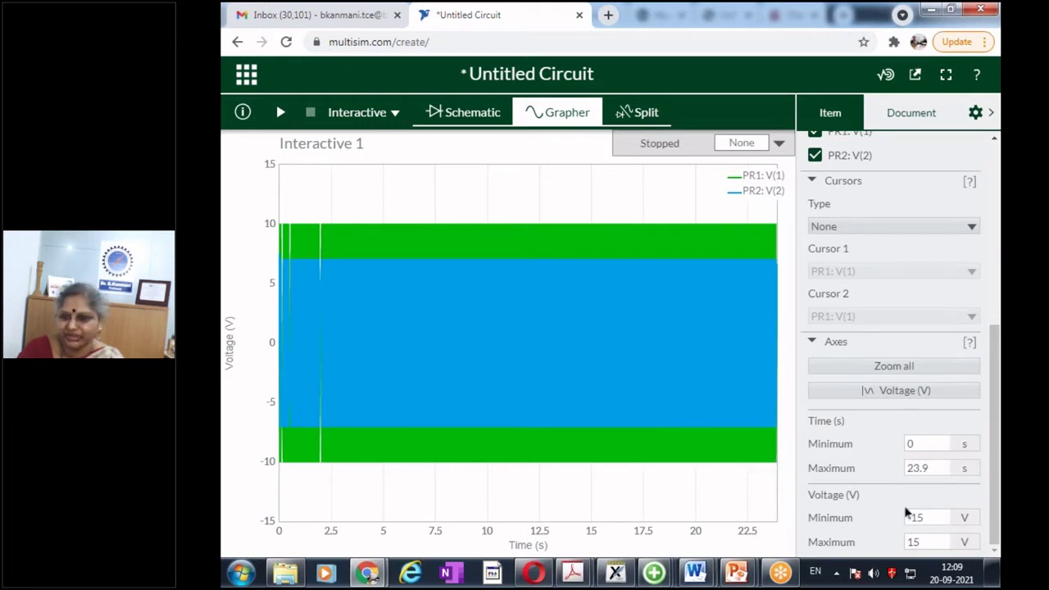
# - Rerun the simulation with the new voltage range, stop it, and check the voltage axis limits
pyautogui.click(281, 113)
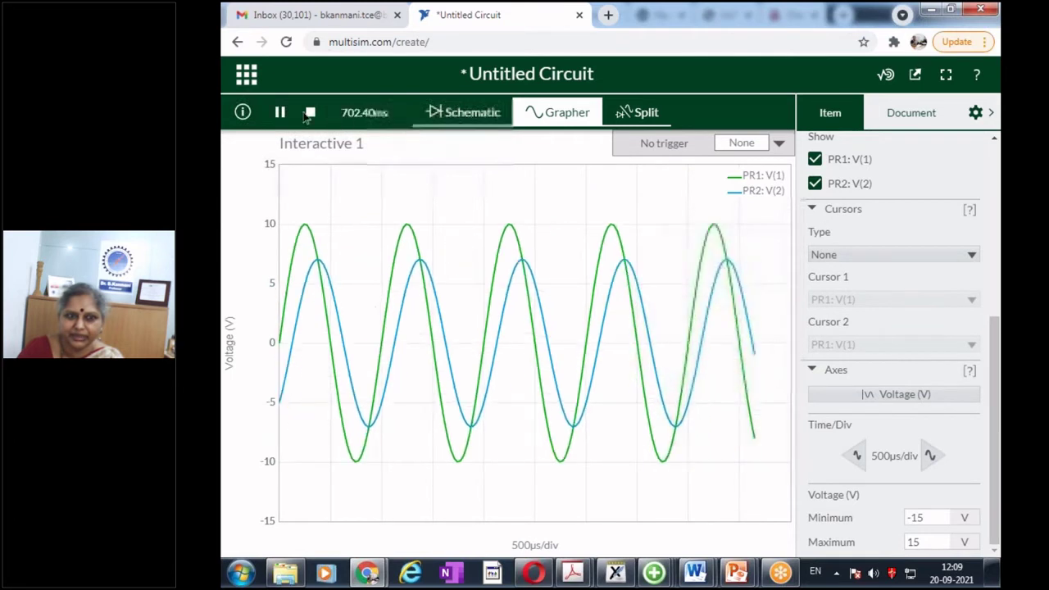
pyautogui.click(311, 115)
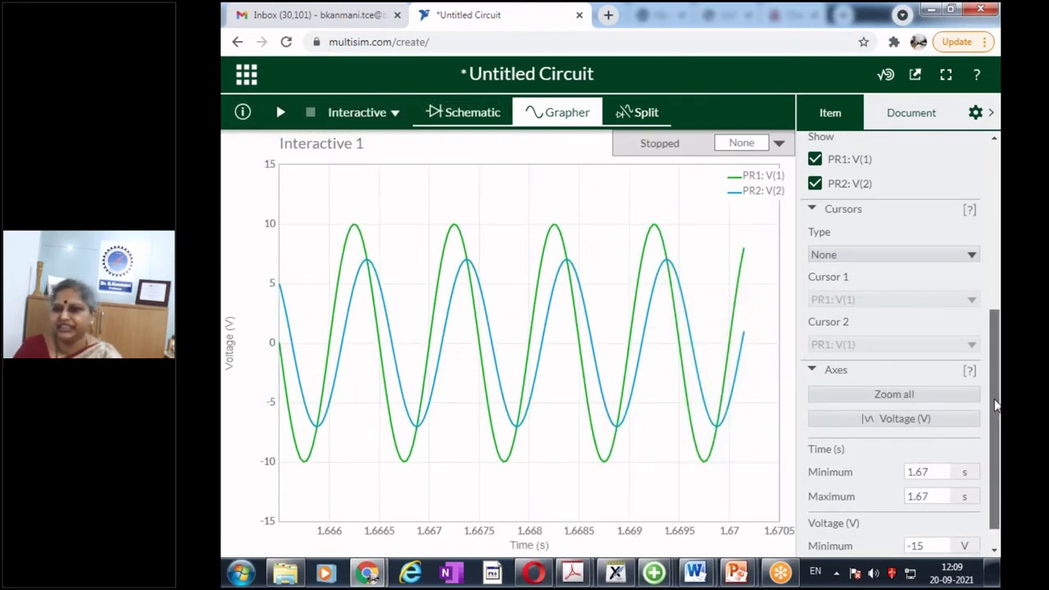
pyautogui.scroll(-2, 997, 443)
pyautogui.click(932, 541)
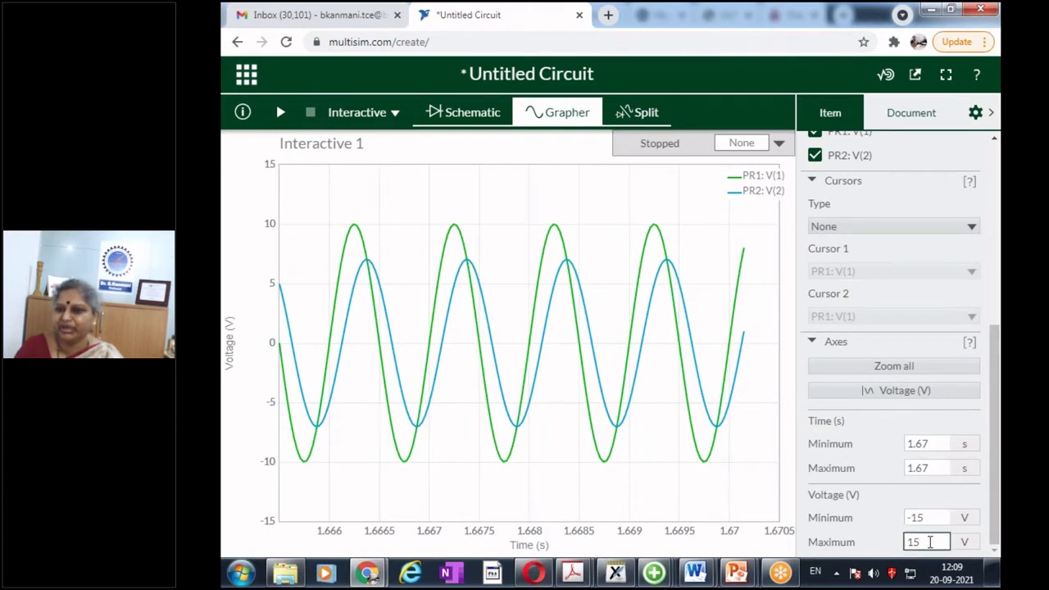
pyautogui.click(363, 394)
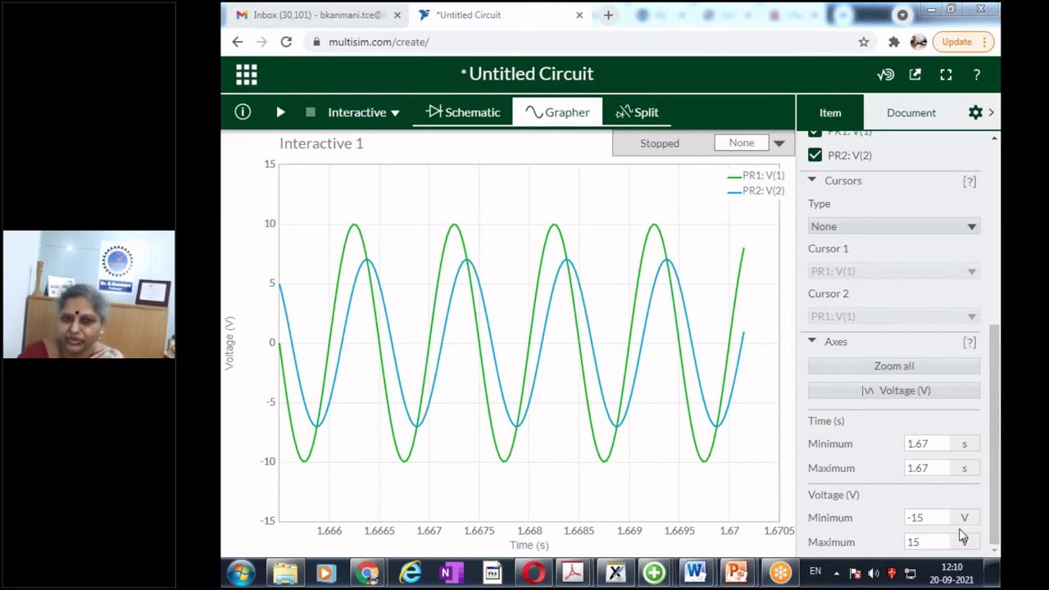
# - Look at the schematic's probe readings, return to the Grapher, and read a peak of the PR1 input waveform
pyautogui.click(459, 113)
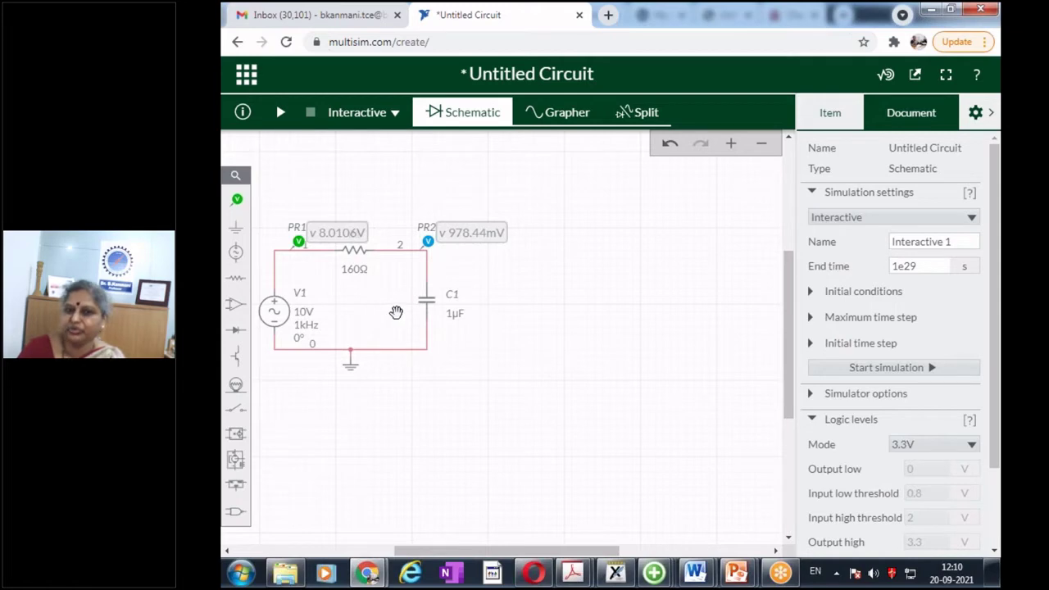
pyautogui.click(555, 114)
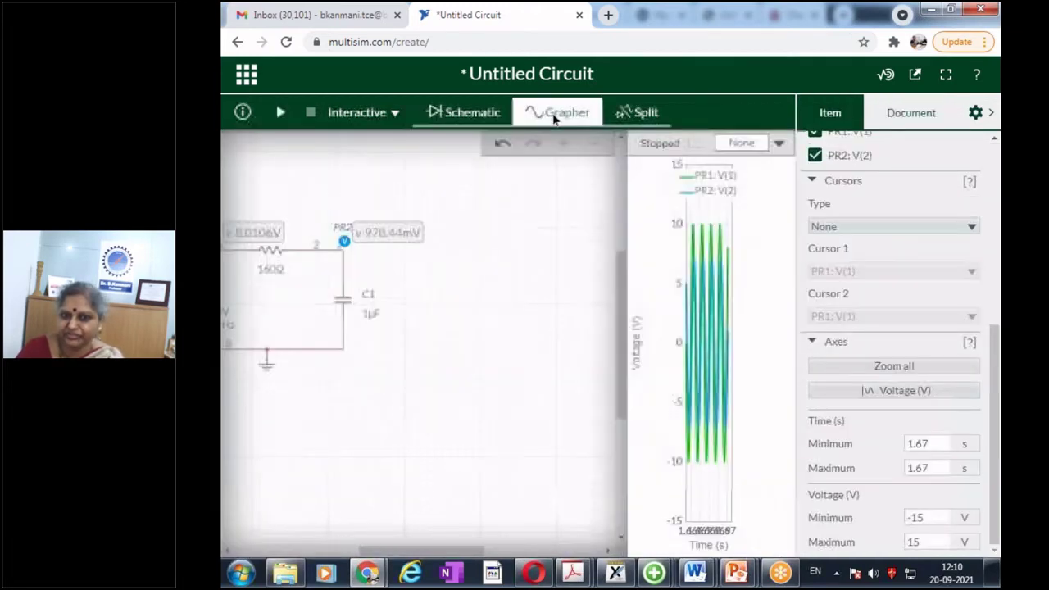
pyautogui.moveTo(451, 228)
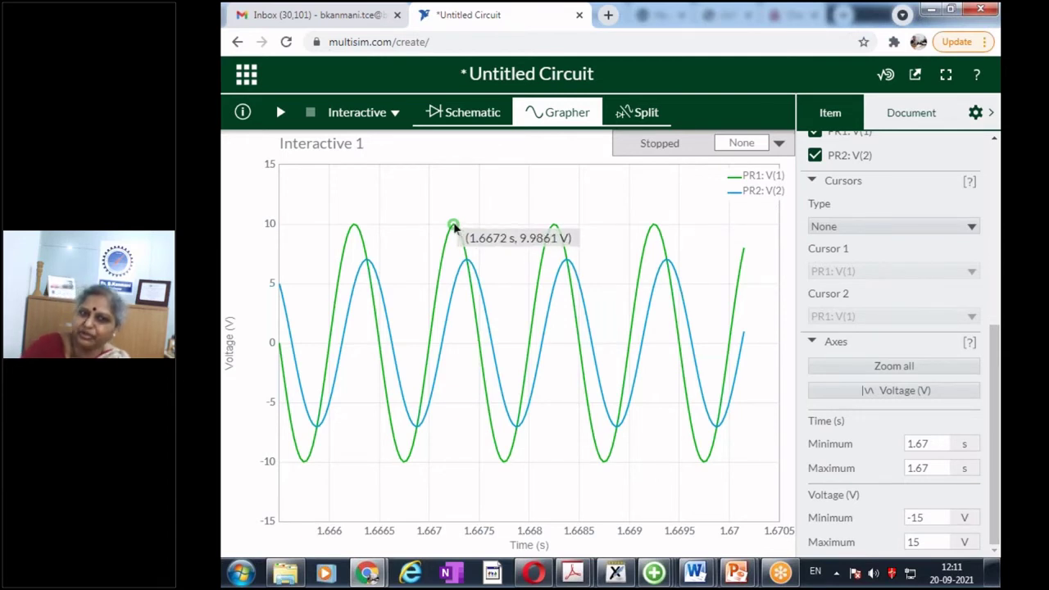
# - Start the simulation, pause and resume it, pause it again, and read the peaks of the PR1 and PR2 waveforms
pyautogui.click(280, 115)
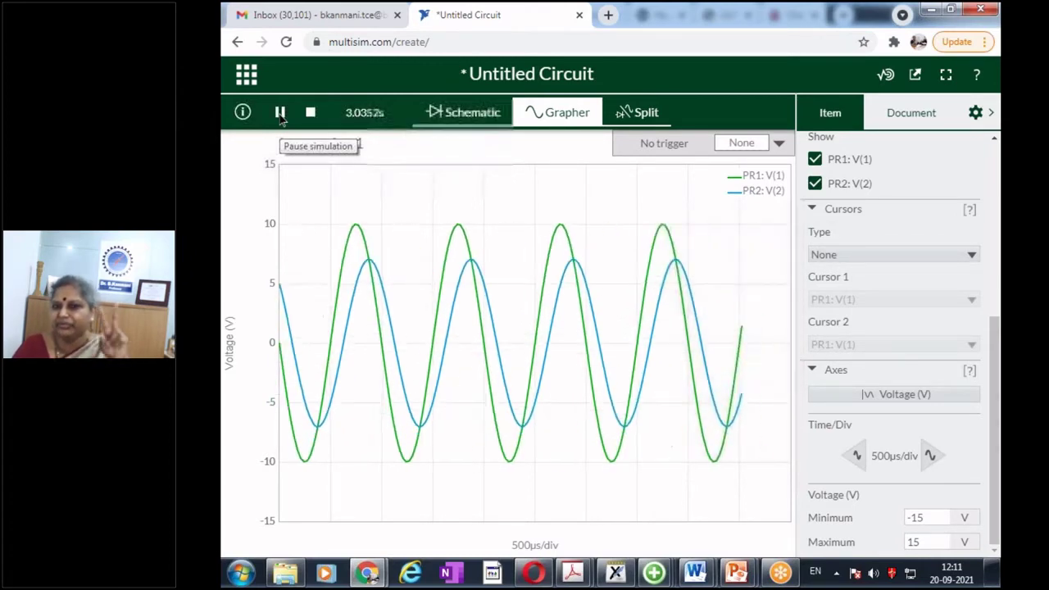
pyautogui.click(280, 113)
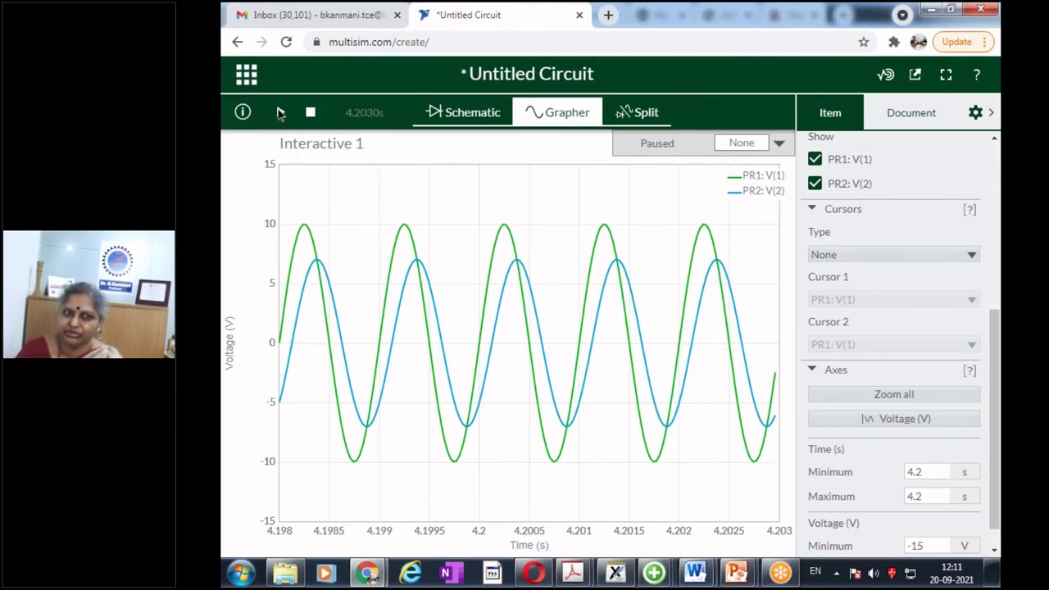
pyautogui.click(278, 113)
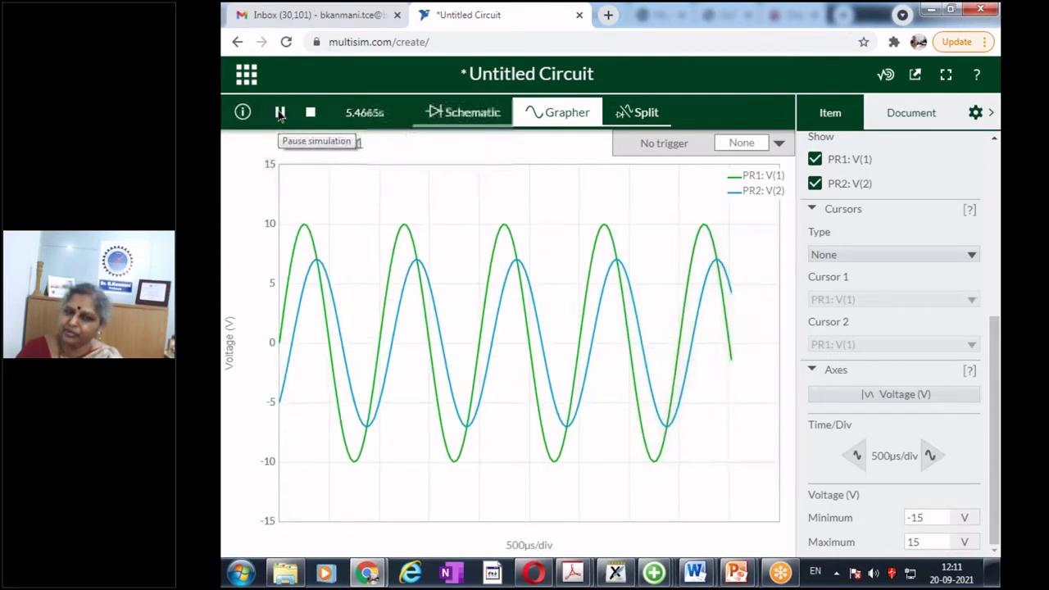
pyautogui.click(279, 113)
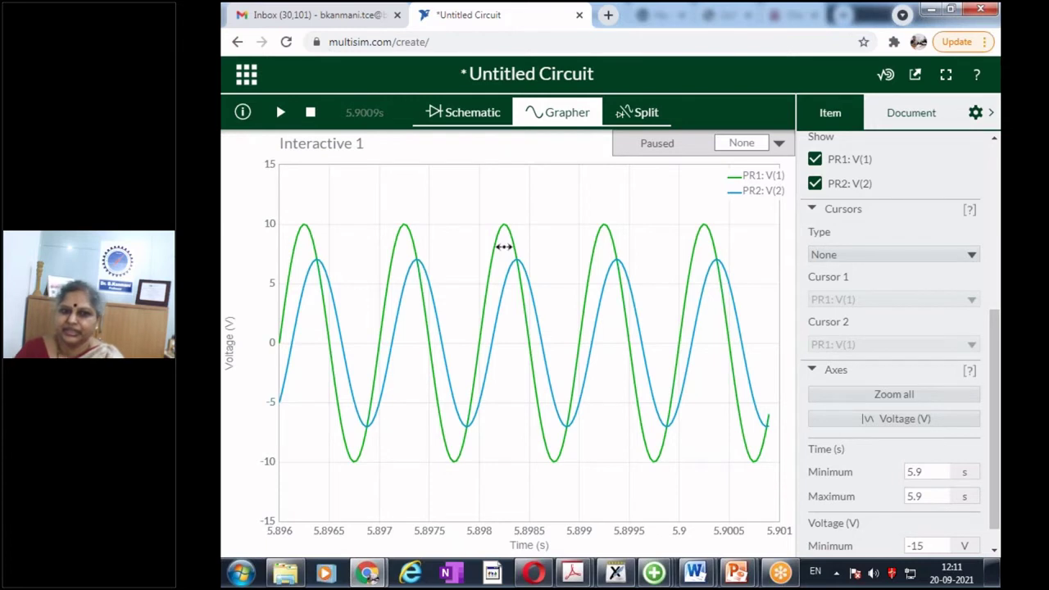
pyautogui.moveTo(503, 228)
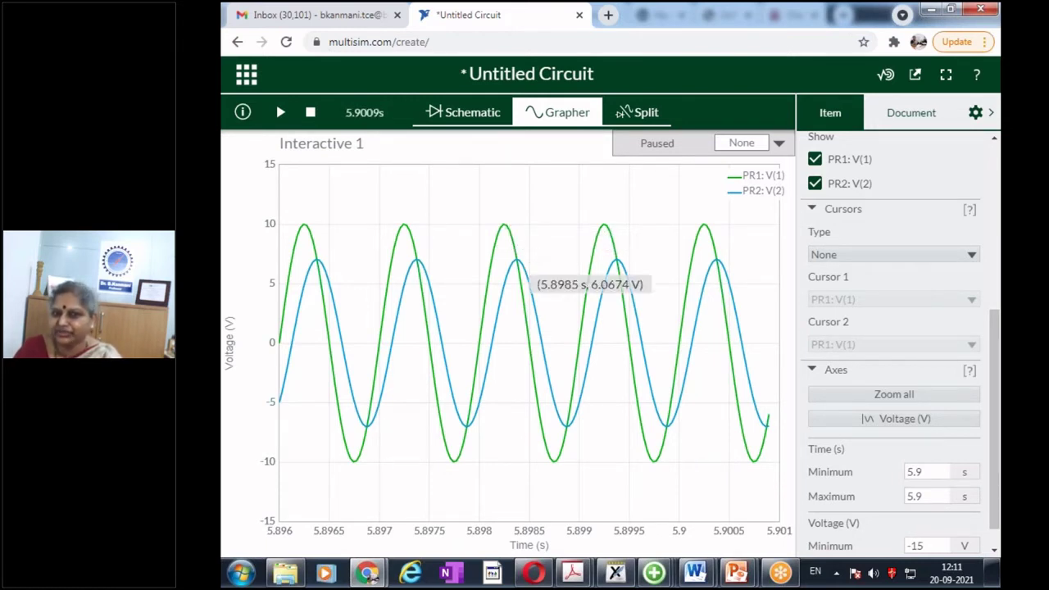
pyautogui.moveTo(517, 267)
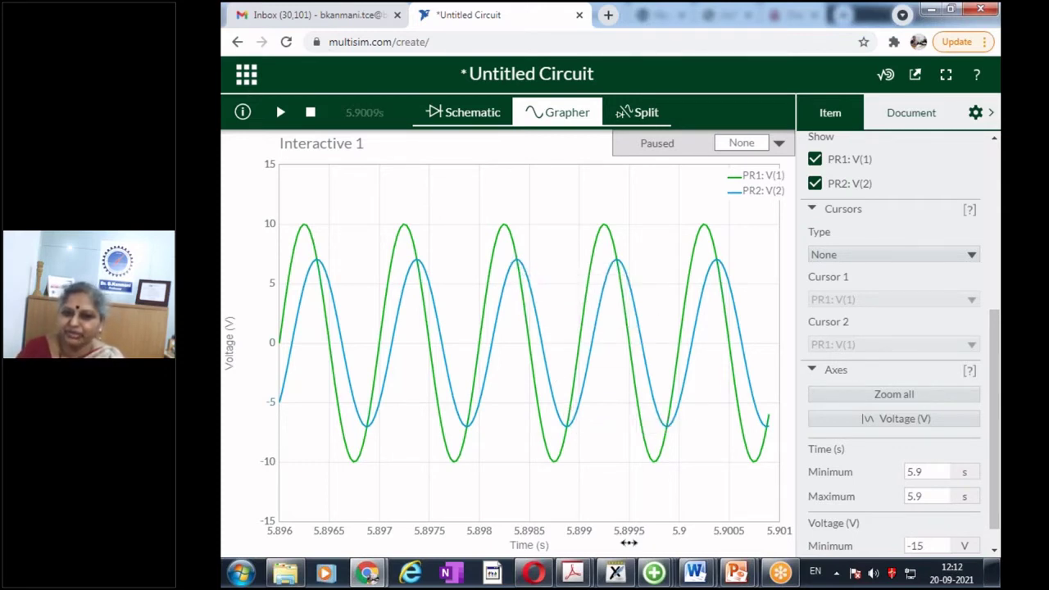
# - Switch to Xournal and handwrite case (i) below the existing notes: ω = 1/RC, f = 1 kHz
pyautogui.click(616, 573)
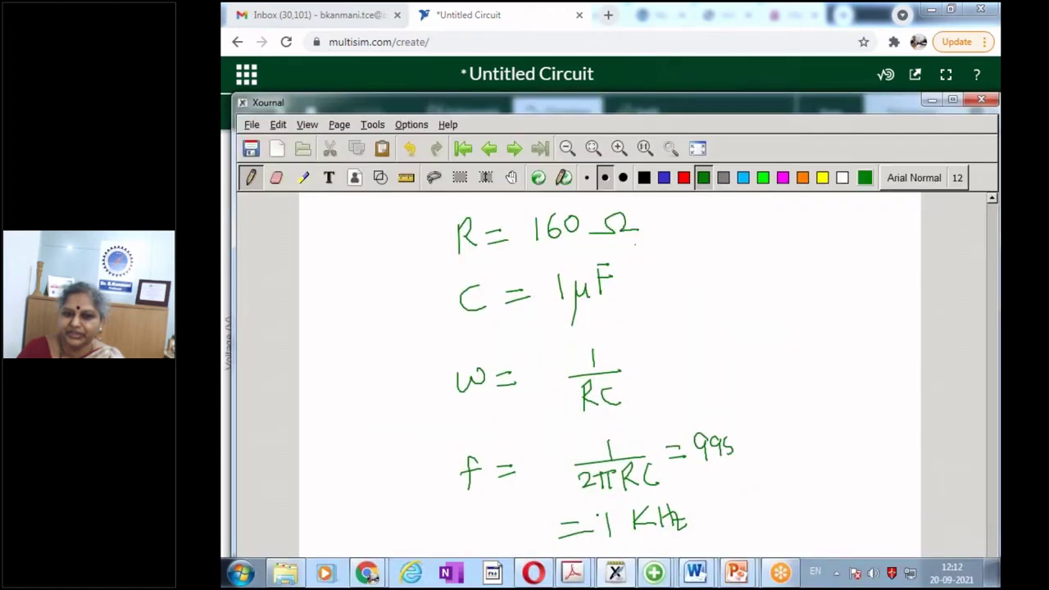
pyautogui.scroll(-5, 596, 514)
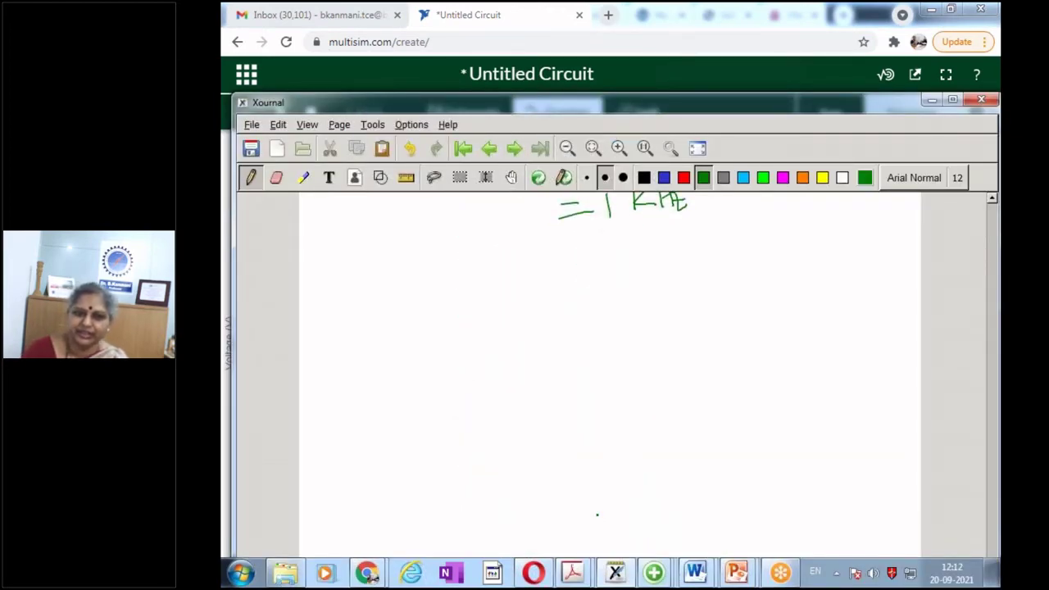
pyautogui.moveTo(357, 291); pyautogui.dragTo(346, 321)
pyautogui.click(355, 289)
pyautogui.moveTo(365, 297); pyautogui.dragTo(371, 317)
pyautogui.moveTo(455, 292)
pyautogui.mouseDown()
pyautogui.moveTo(549, 300)
pyautogui.moveTo(526, 332)
pyautogui.moveTo(556, 330)
pyautogui.mouseUp()
pyautogui.click(528, 319)
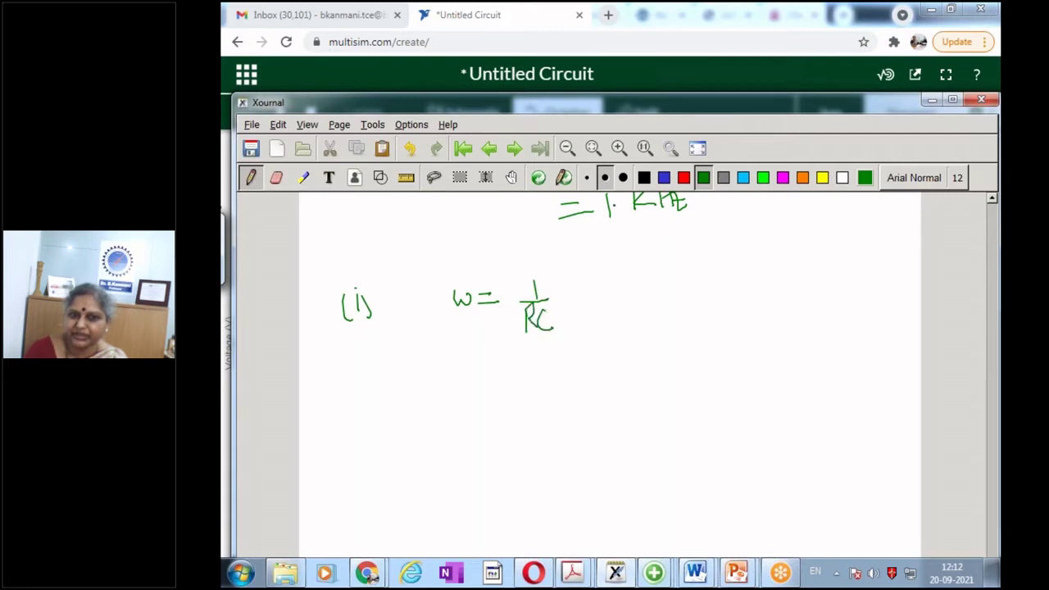
pyautogui.moveTo(641, 282)
pyautogui.mouseDown()
pyautogui.moveTo(639, 305)
pyautogui.moveTo(651, 282)
pyautogui.moveTo(648, 292)
pyautogui.moveTo(674, 305)
pyautogui.mouseUp()
pyautogui.moveTo(683, 287)
pyautogui.mouseDown()
pyautogui.moveTo(684, 303)
pyautogui.moveTo(693, 291)
pyautogui.mouseUp()
pyautogui.moveTo(692, 291); pyautogui.dragTo(699, 301)
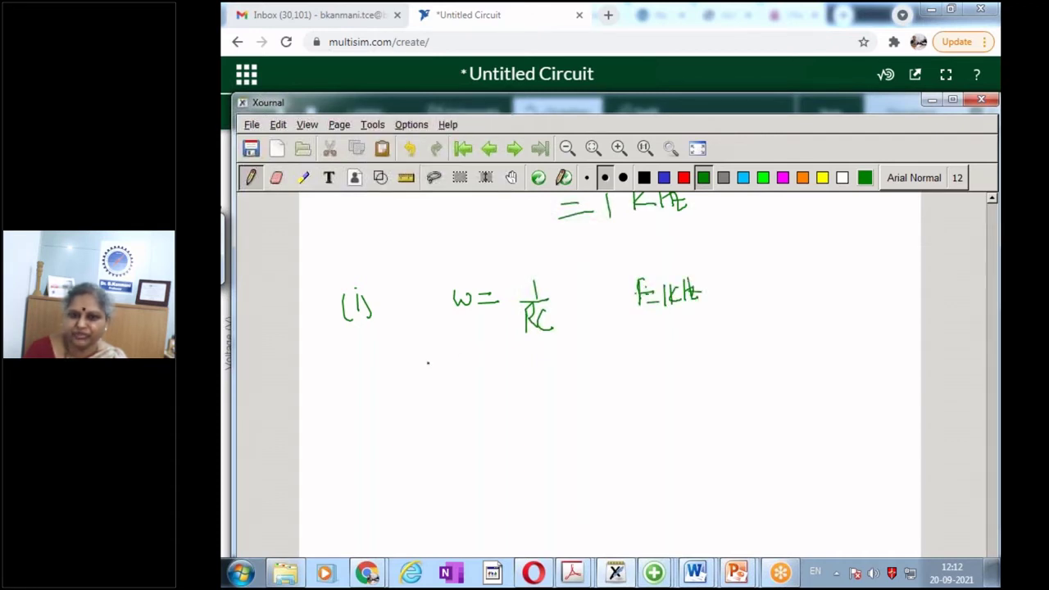
# - Handwrite the output relation under case (i): o/p 0.707 input, with a phase angle of -45°
pyautogui.moveTo(401, 391)
pyautogui.mouseDown()
pyautogui.moveTo(416, 412)
pyautogui.moveTo(423, 398)
pyautogui.mouseUp()
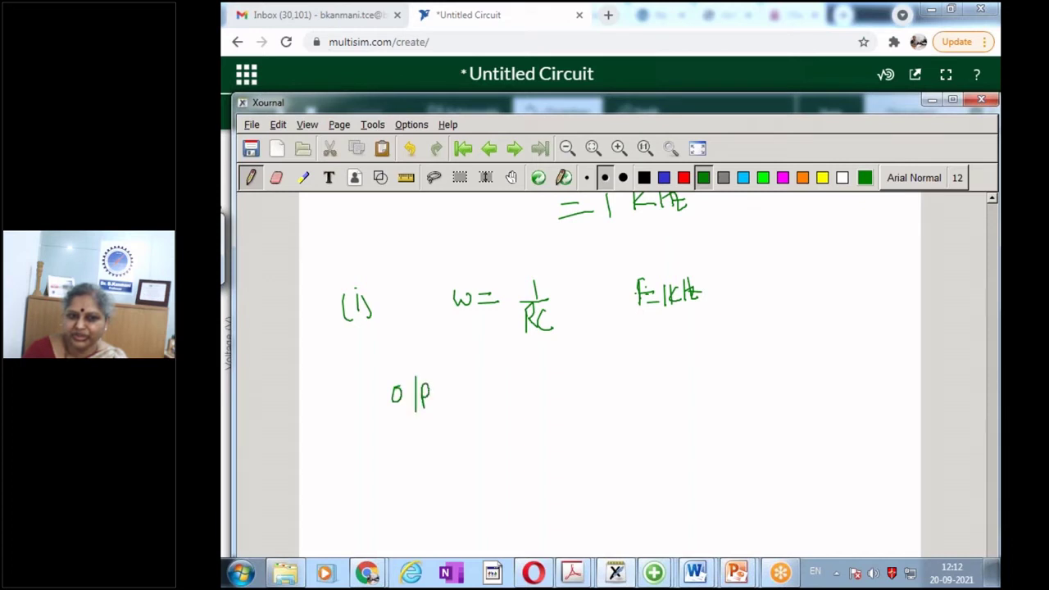
pyautogui.moveTo(501, 385)
pyautogui.mouseDown()
pyautogui.moveTo(525, 399)
pyautogui.moveTo(538, 383)
pyautogui.moveTo(554, 398)
pyautogui.moveTo(566, 390)
pyautogui.moveTo(609, 400)
pyautogui.moveTo(632, 379)
pyautogui.mouseUp()
pyautogui.moveTo(628, 385)
pyautogui.mouseDown()
pyautogui.moveTo(648, 368)
pyautogui.moveTo(652, 379)
pyautogui.mouseUp()
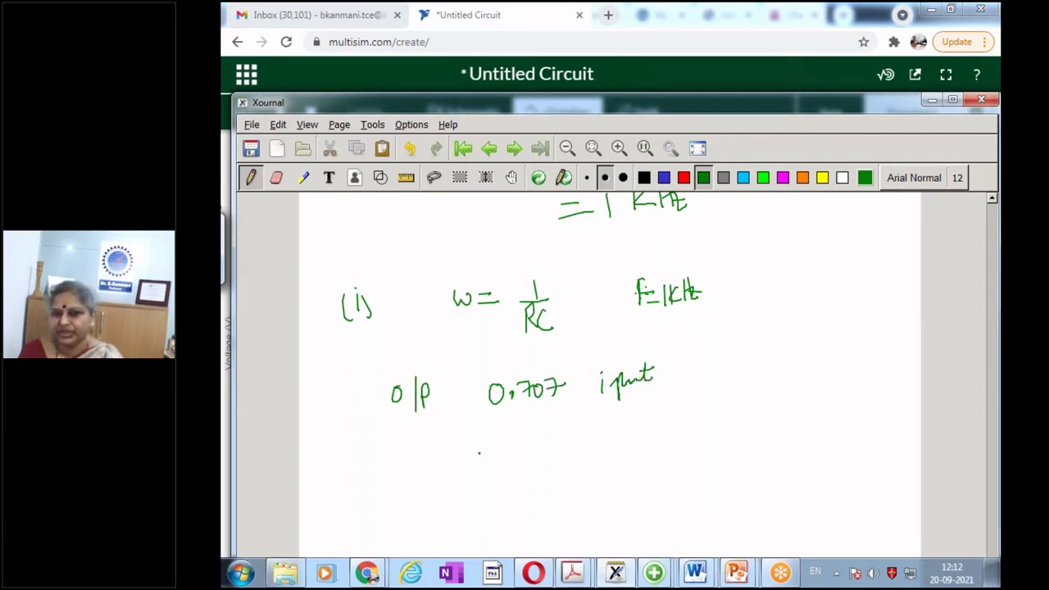
pyautogui.moveTo(494, 427)
pyautogui.mouseDown()
pyautogui.moveTo(483, 459)
pyautogui.moveTo(559, 455)
pyautogui.moveTo(514, 452)
pyautogui.mouseUp()
pyautogui.moveTo(531, 436)
pyautogui.mouseDown()
pyautogui.moveTo(522, 450)
pyautogui.moveTo(541, 431)
pyautogui.mouseUp()
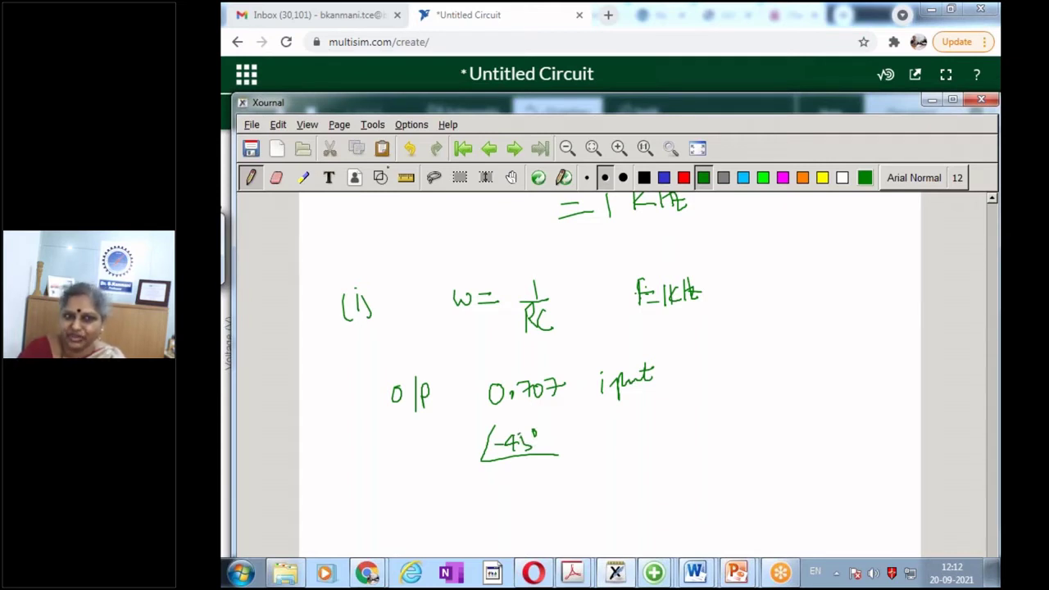
# - Minimize Xournal to return to Multisim Live, resume the simulation with the Grapher's time scale at 200 µs/div, and pause it
pyautogui.moveTo(691, 106); pyautogui.dragTo(435, 370)
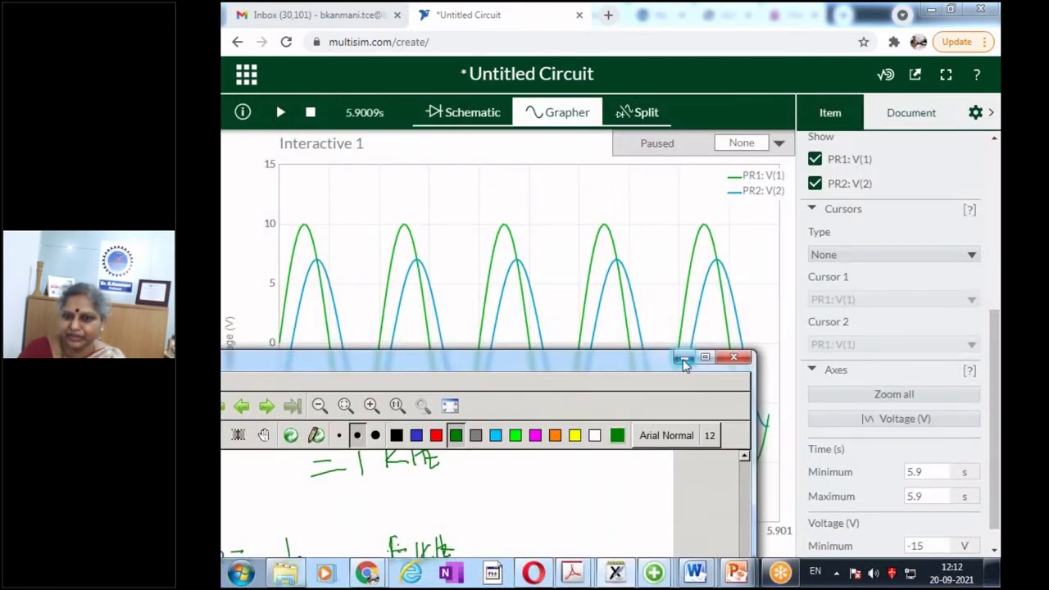
pyautogui.click(686, 358)
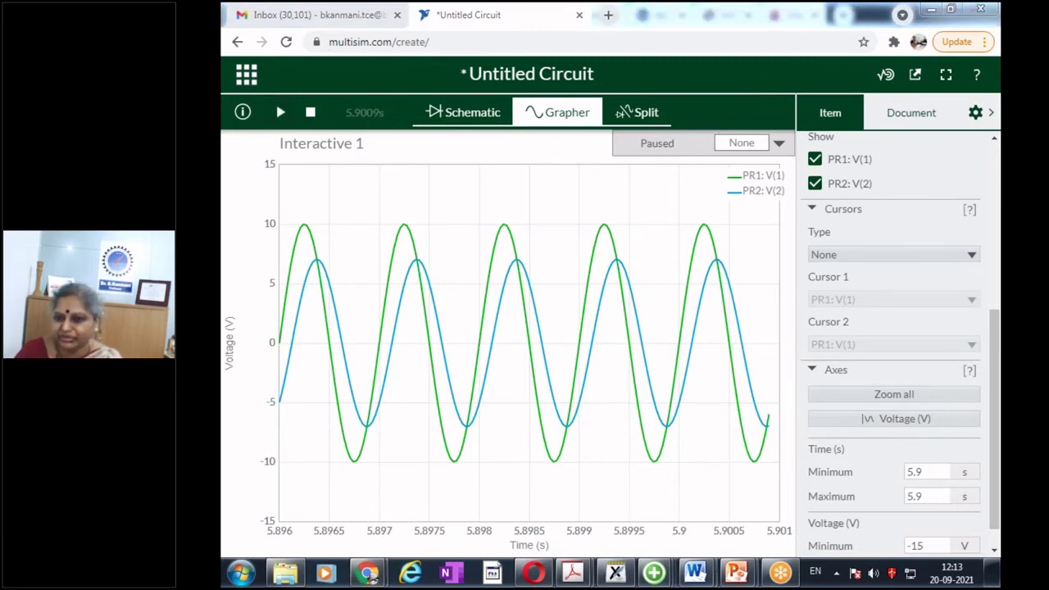
pyautogui.scroll(-1, 992, 492)
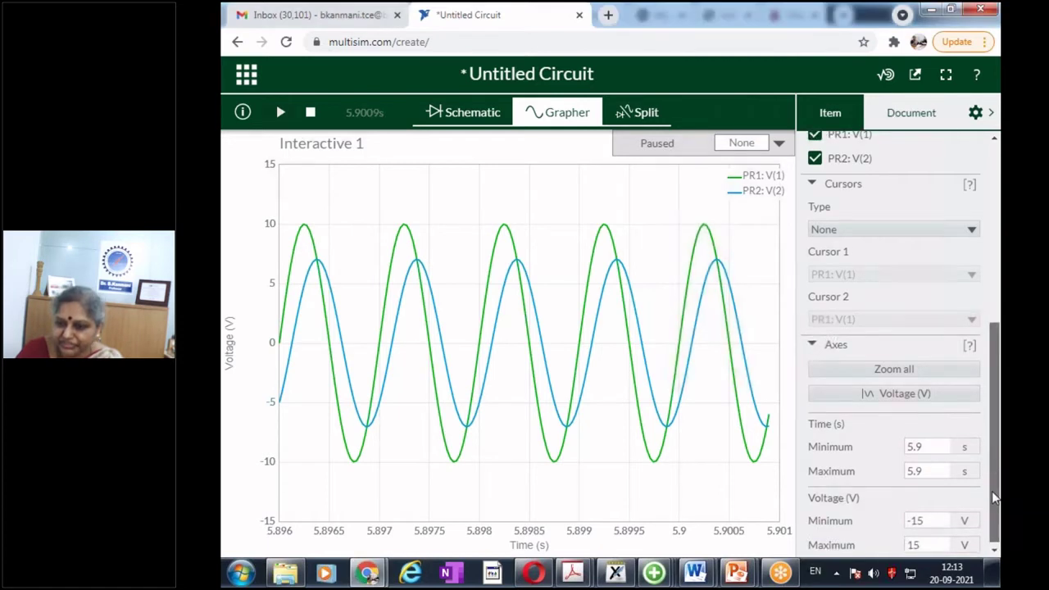
pyautogui.click(280, 112)
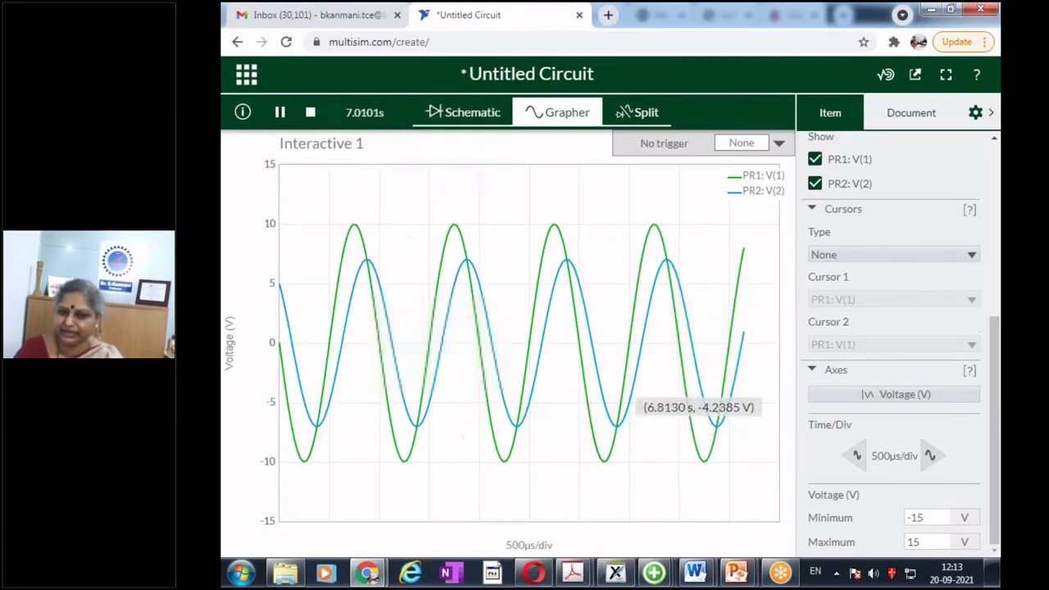
pyautogui.click(858, 458)
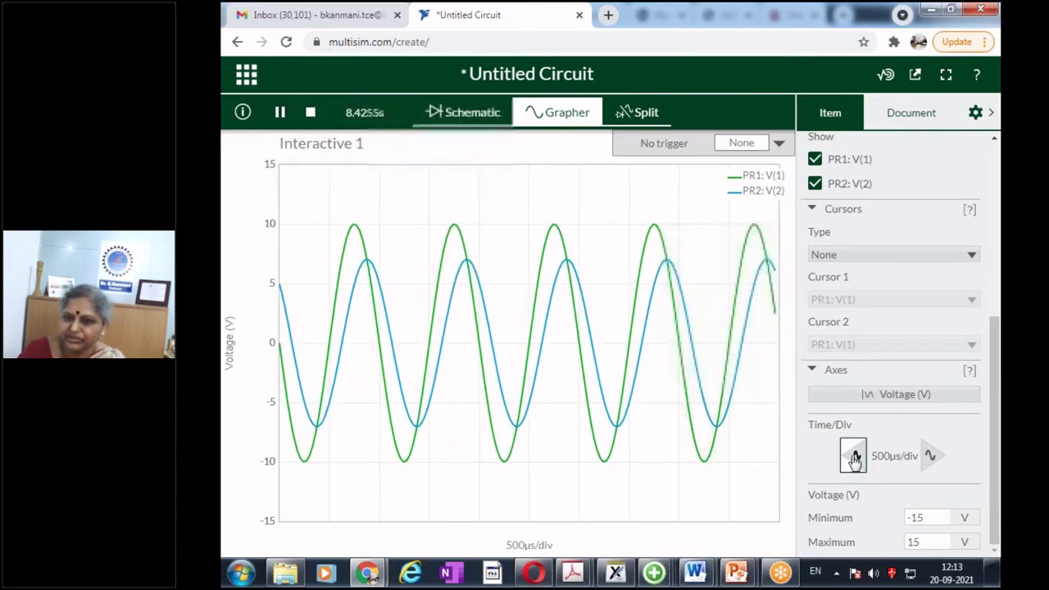
pyautogui.click(280, 113)
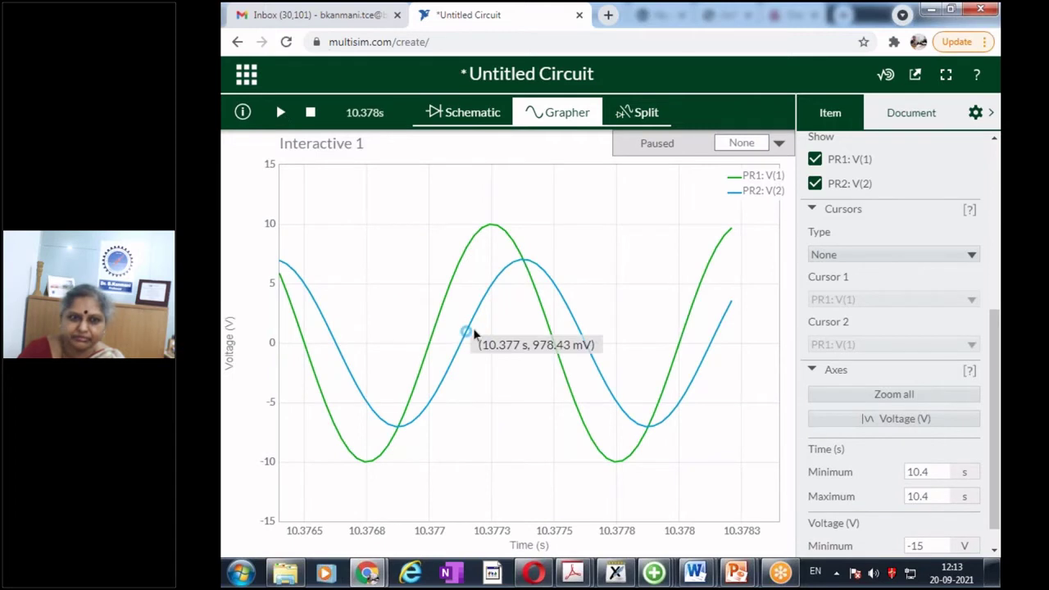
# - Resume the simulation briefly, pause it for a fresh view of both waveforms, and check the axis settings
pyautogui.click(281, 112)
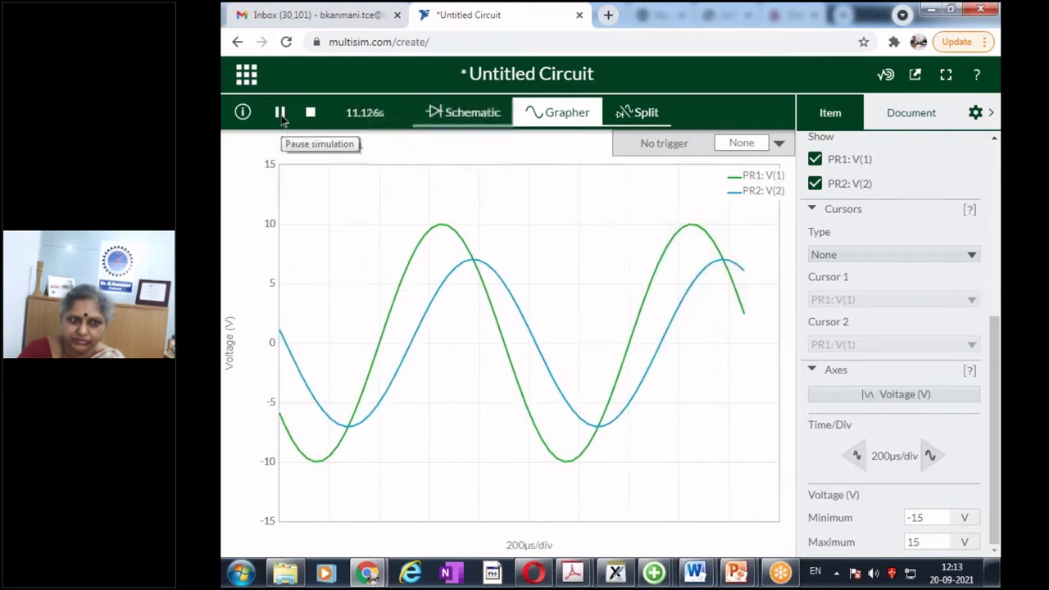
pyautogui.click(281, 112)
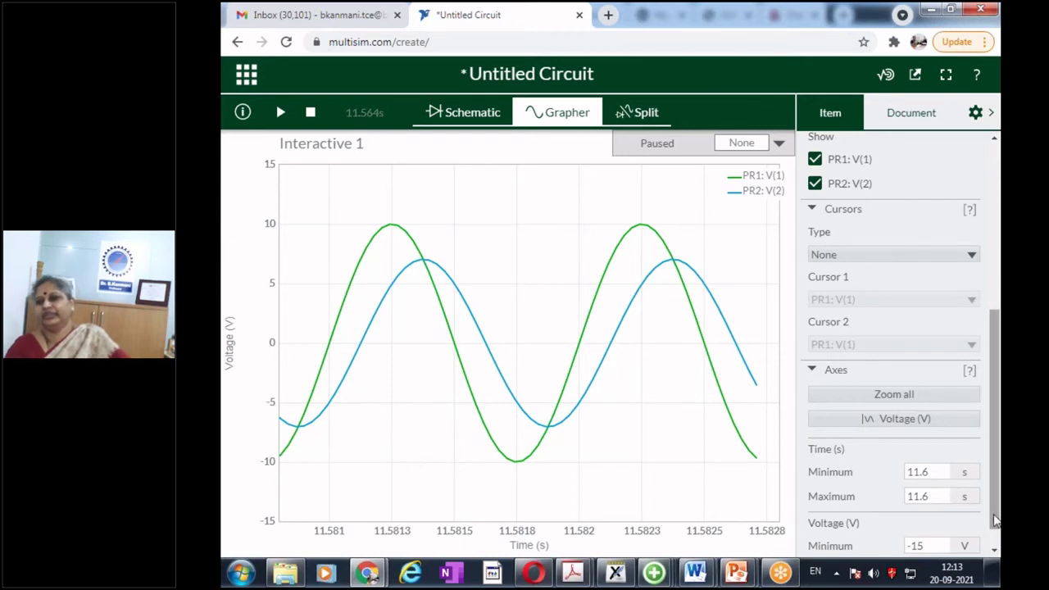
pyautogui.moveTo(997, 527); pyautogui.dragTo(996, 543)
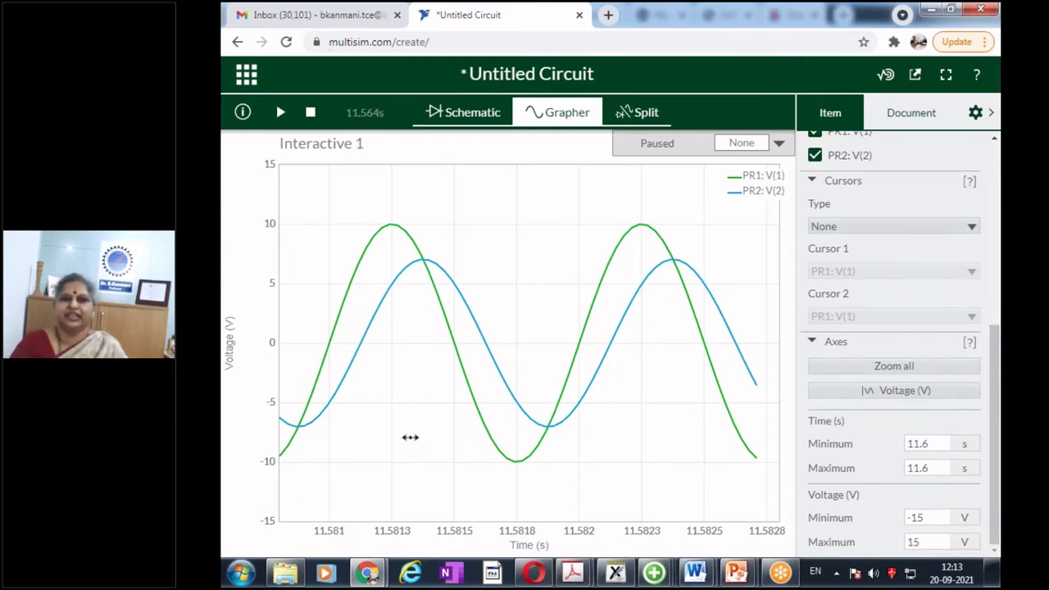
# - Examine the peak amplitudes of the PR1: V(1) and PR2: V(2) waveforms and the phase lag between them on the paused graph
pyautogui.moveTo(387, 233)
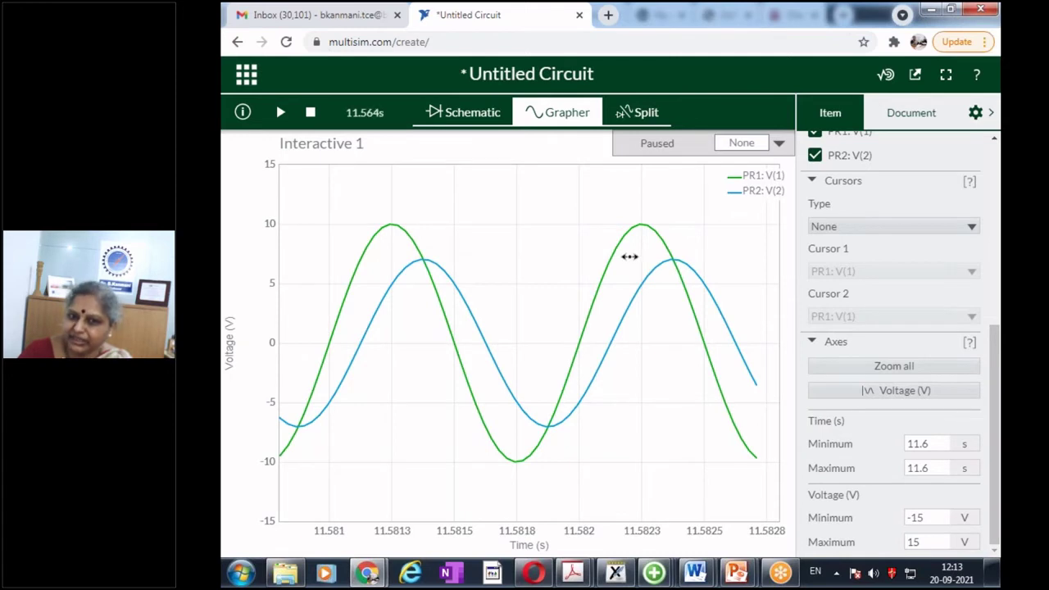
pyautogui.moveTo(642, 229)
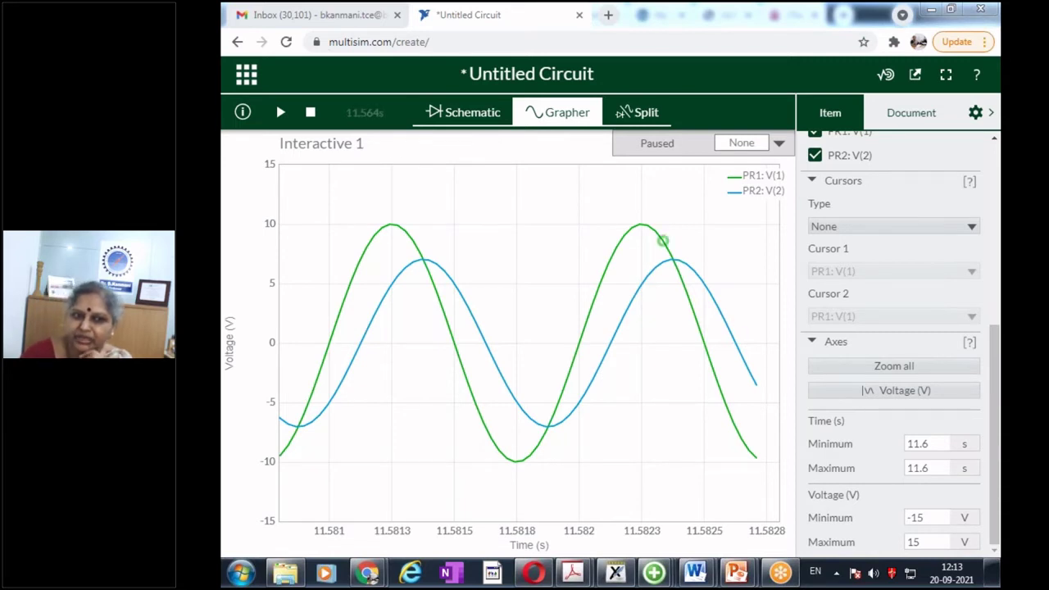
pyautogui.moveTo(656, 234)
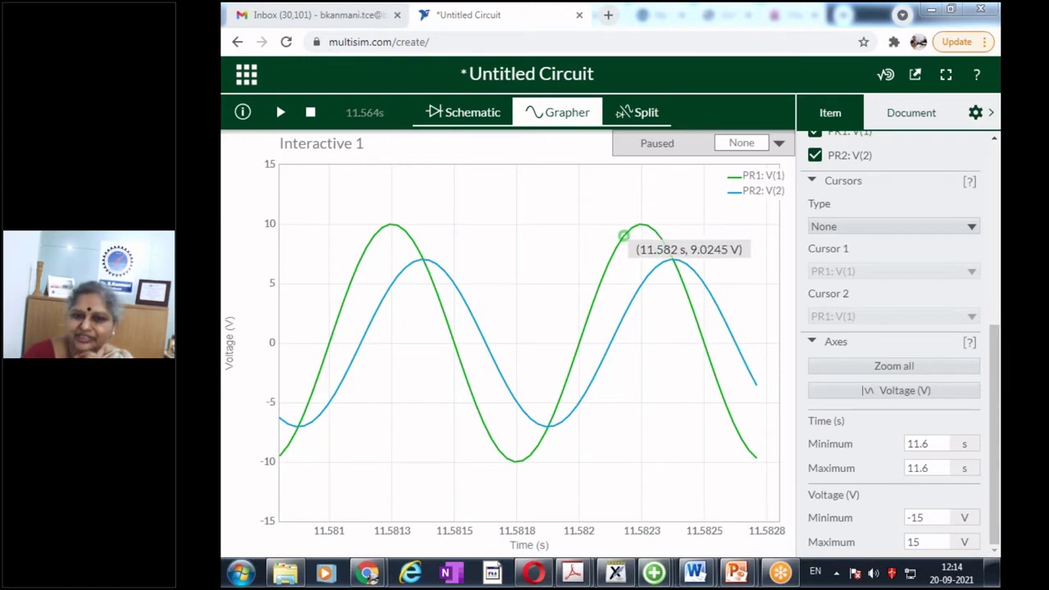
pyautogui.moveTo(413, 259)
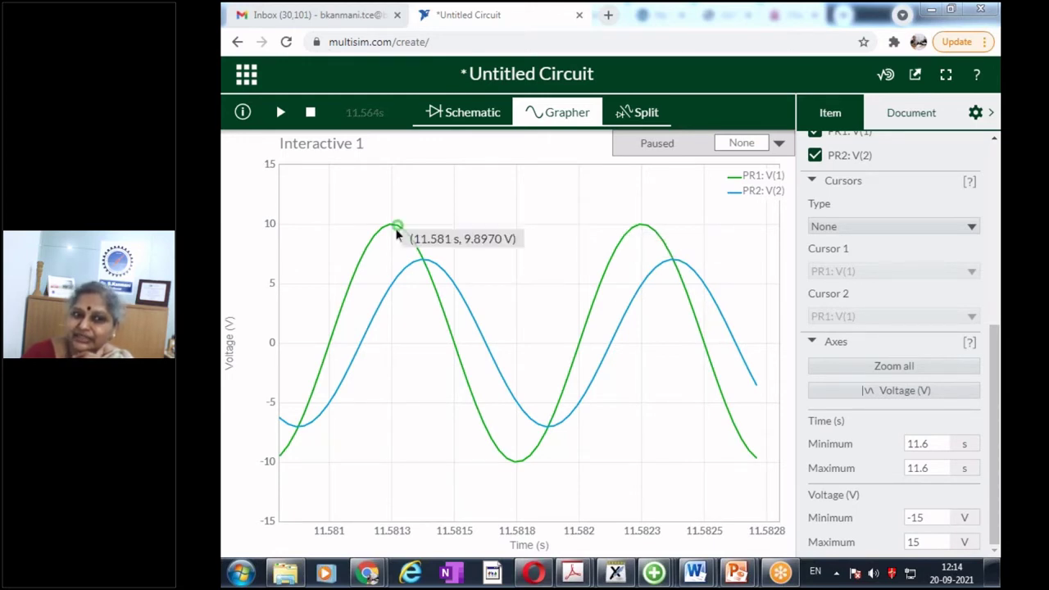
pyautogui.moveTo(514, 468)
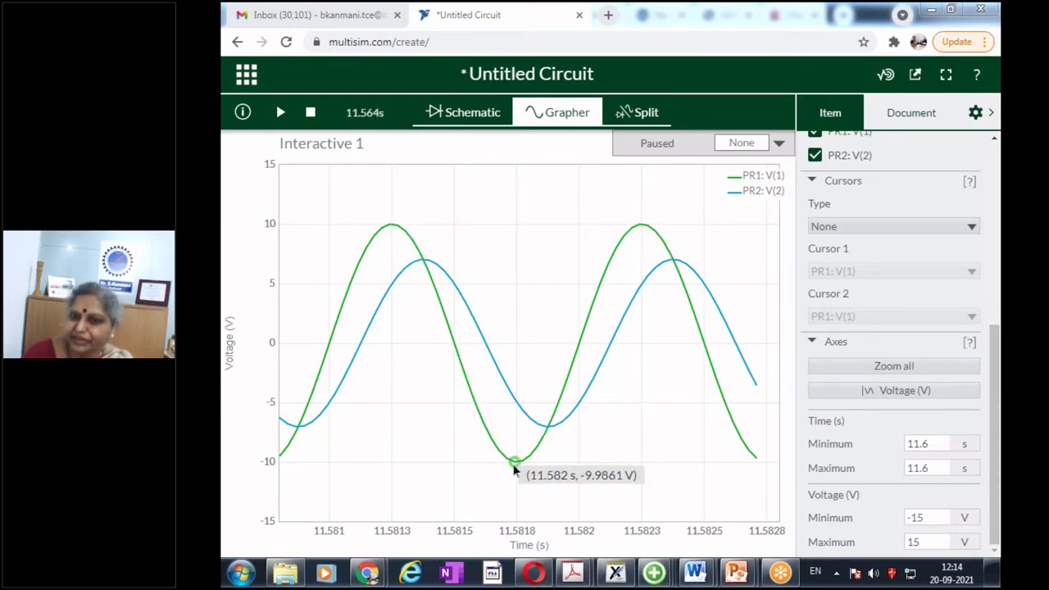
pyautogui.moveTo(391, 230)
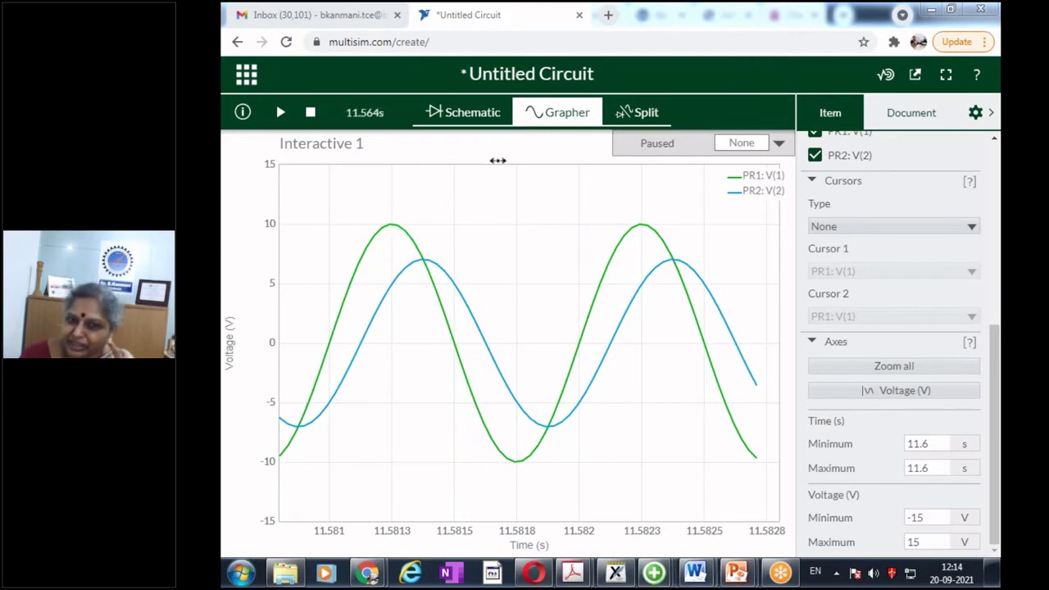
pyautogui.moveTo(612, 258)
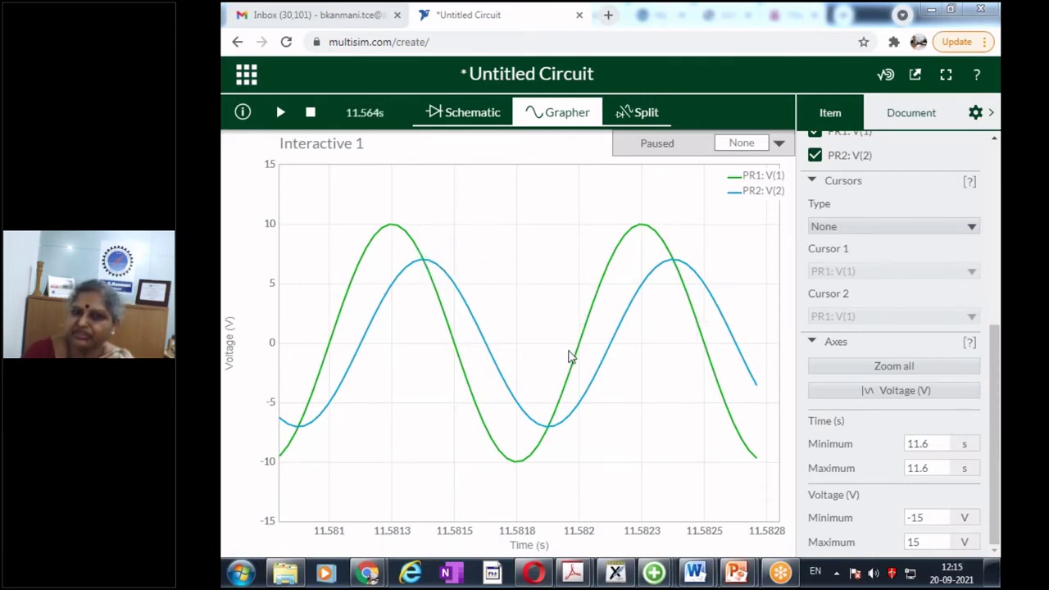
pyautogui.moveTo(401, 279)
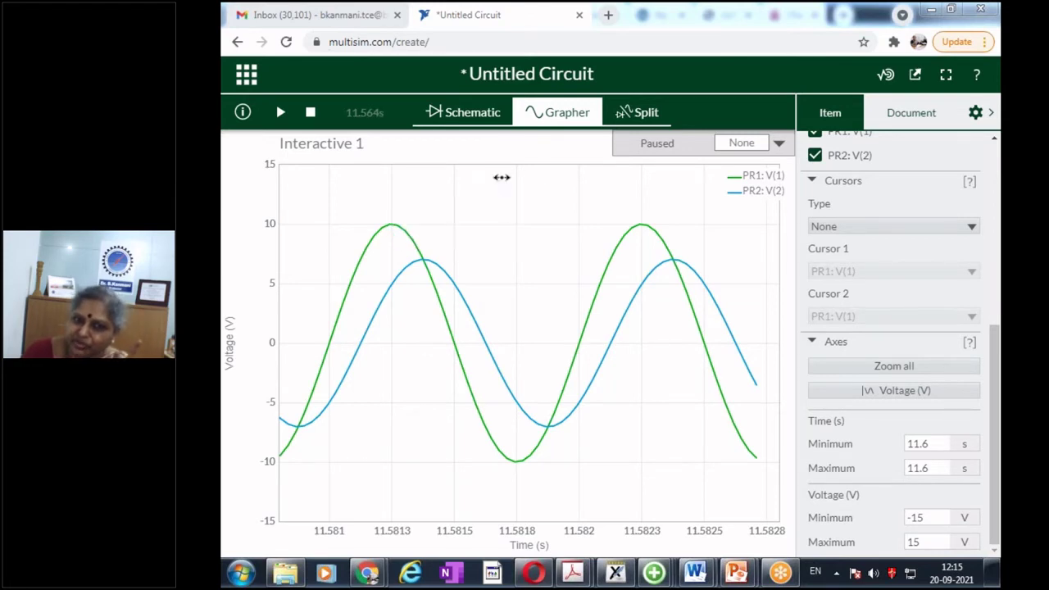
pyautogui.moveTo(601, 282)
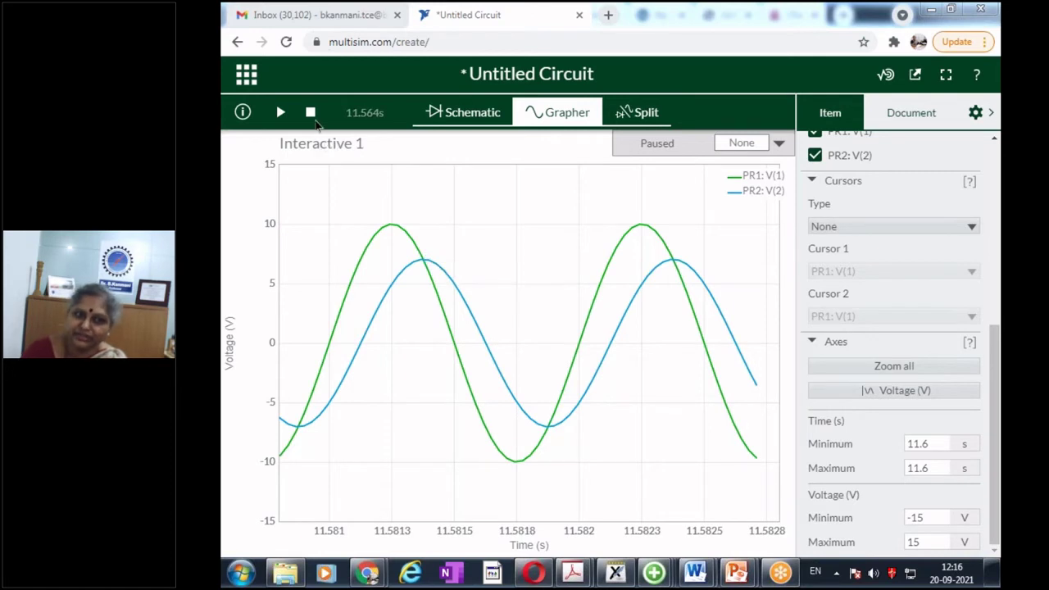
# - Return to the schematic and set the frequency of AC source V1 to 100 Hz
pyautogui.click(458, 115)
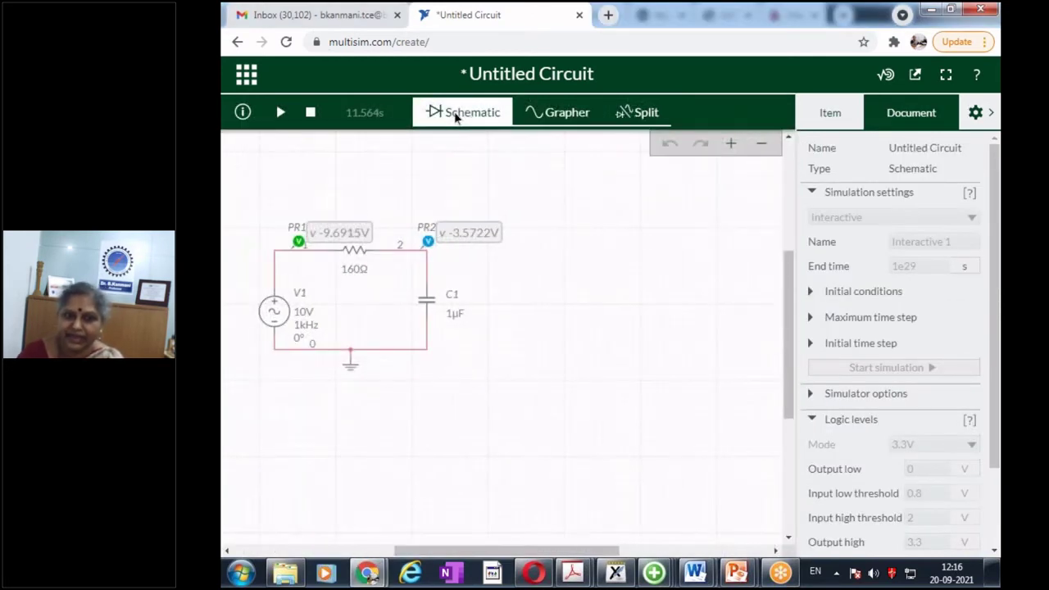
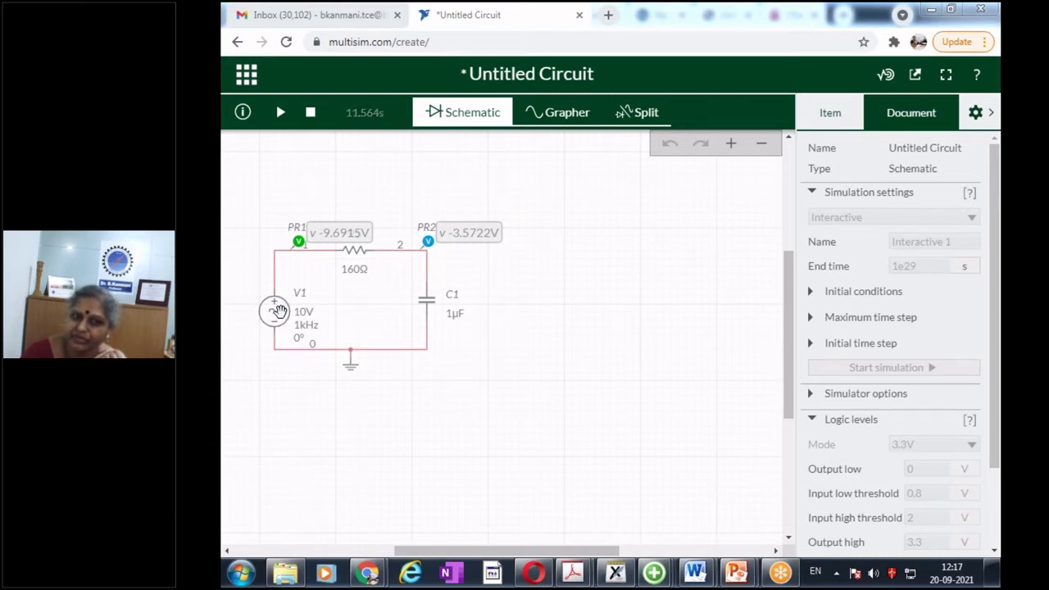
pyautogui.click(277, 310)
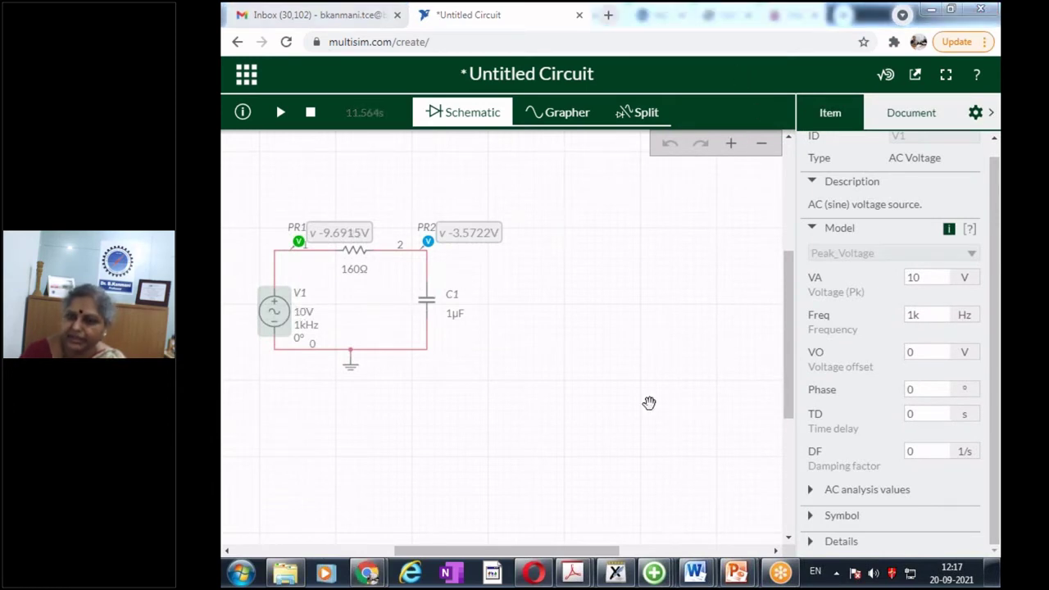
pyautogui.click(947, 276)
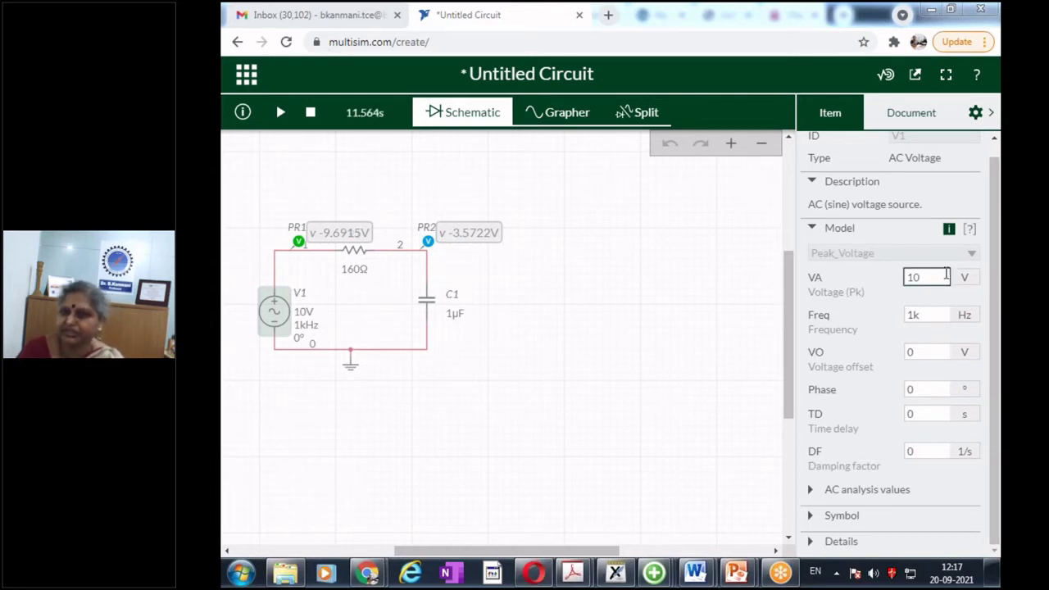
pyautogui.click(940, 315)
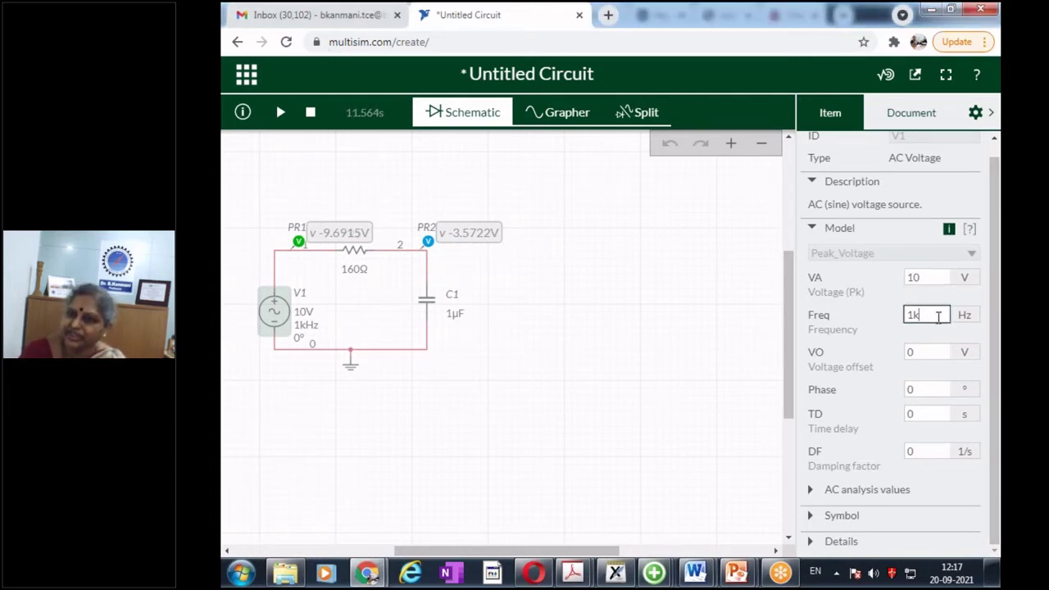
pyautogui.doubleClick(939, 317)
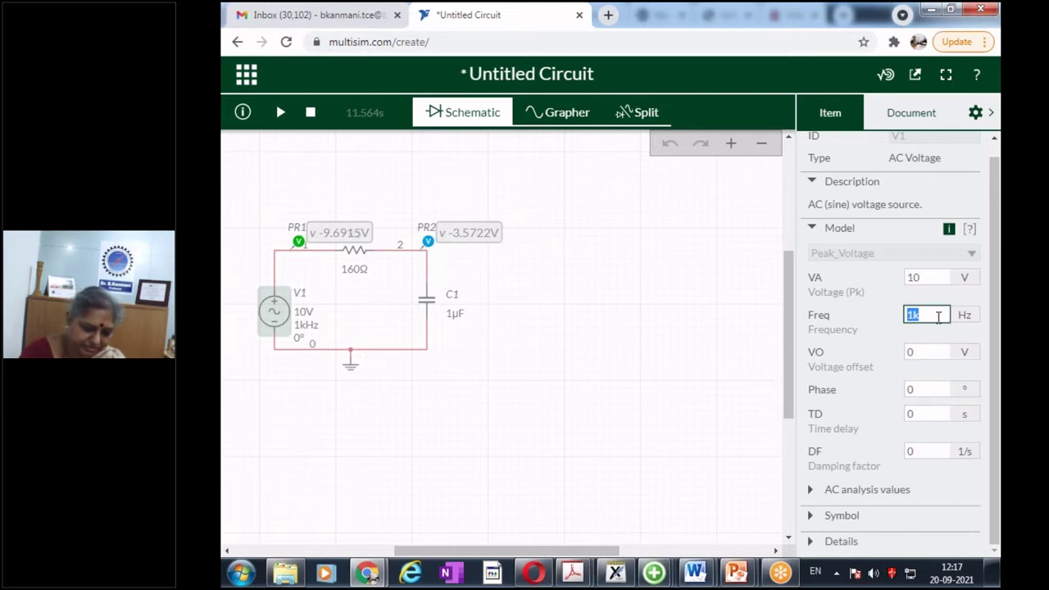
pyautogui.write('100')
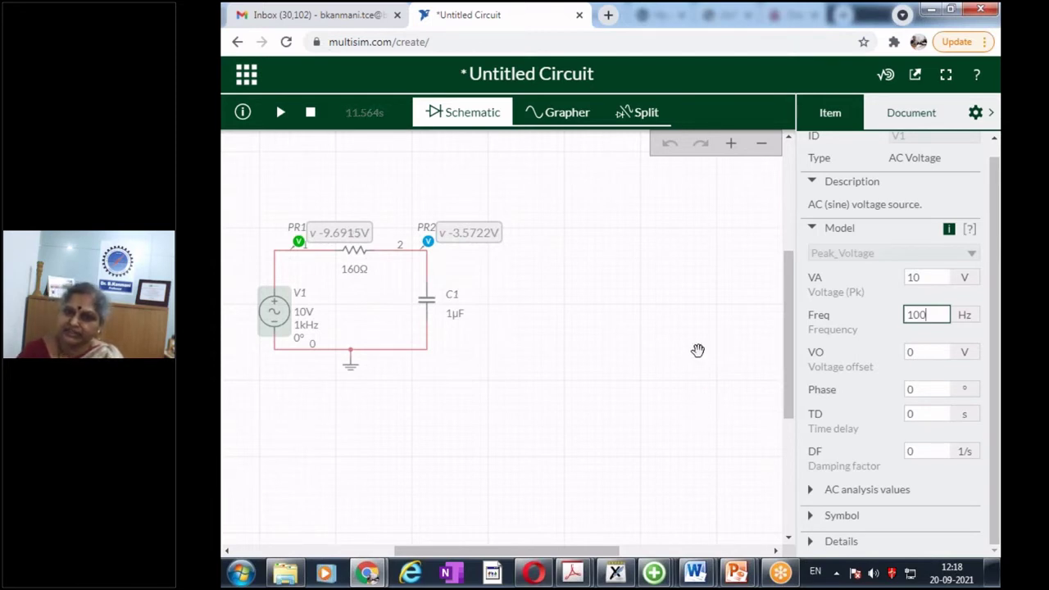
pyautogui.click(684, 29)
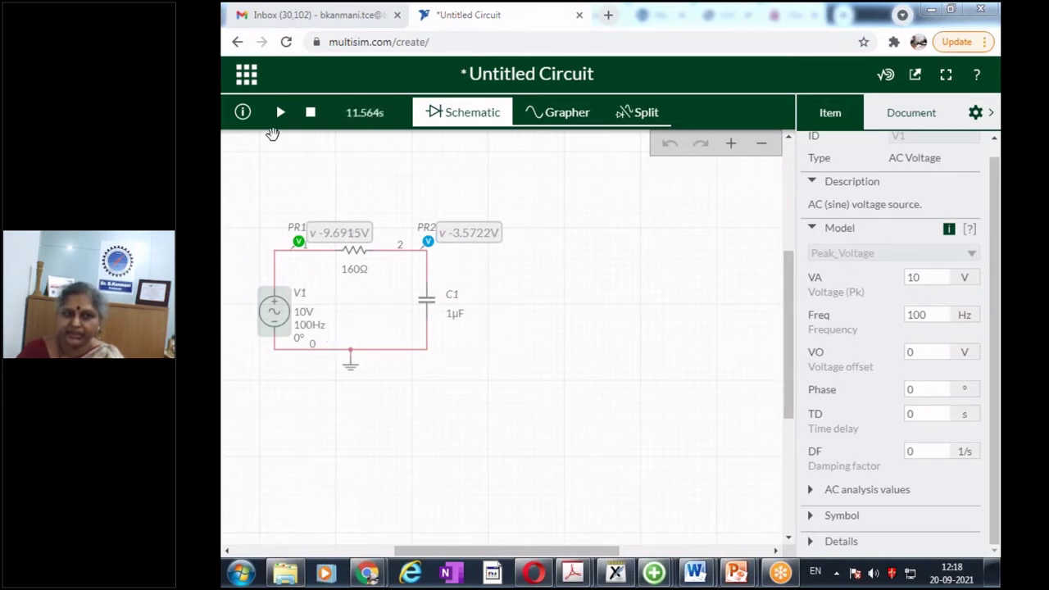
# - Run the simulation, show the waveforms in the Grapher at a time scale of 2 ms/div, and pause it
pyautogui.click(281, 113)
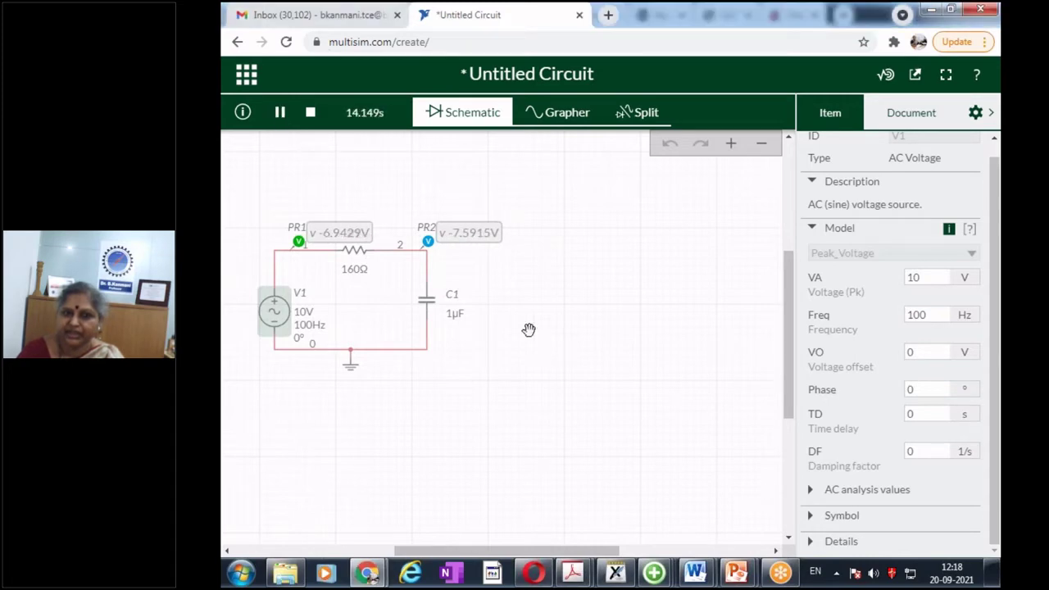
pyautogui.click(556, 112)
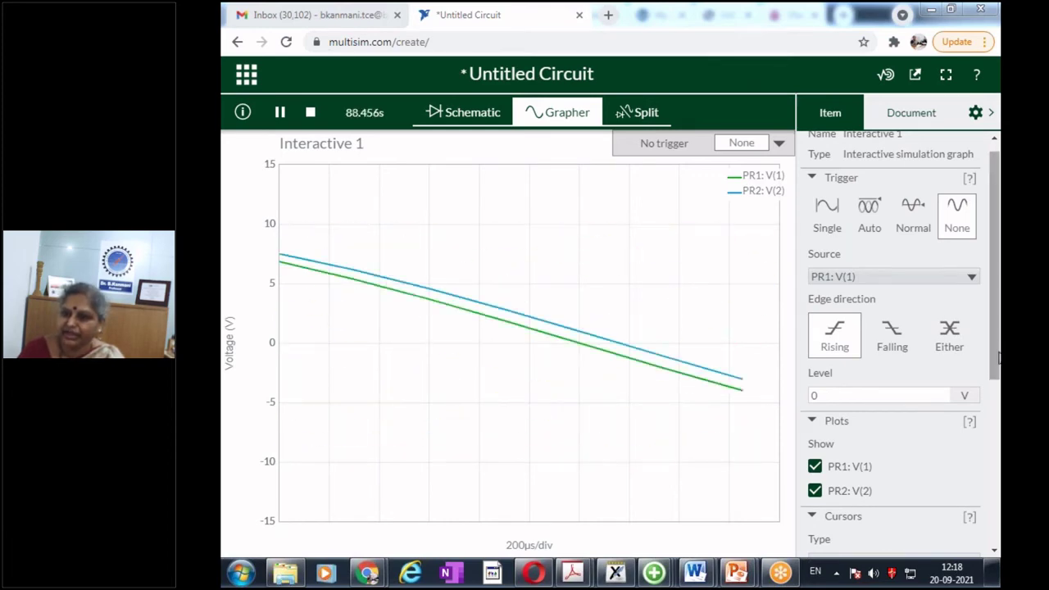
pyautogui.scroll(-3, 893, 344)
pyautogui.scroll(-2, 894, 459)
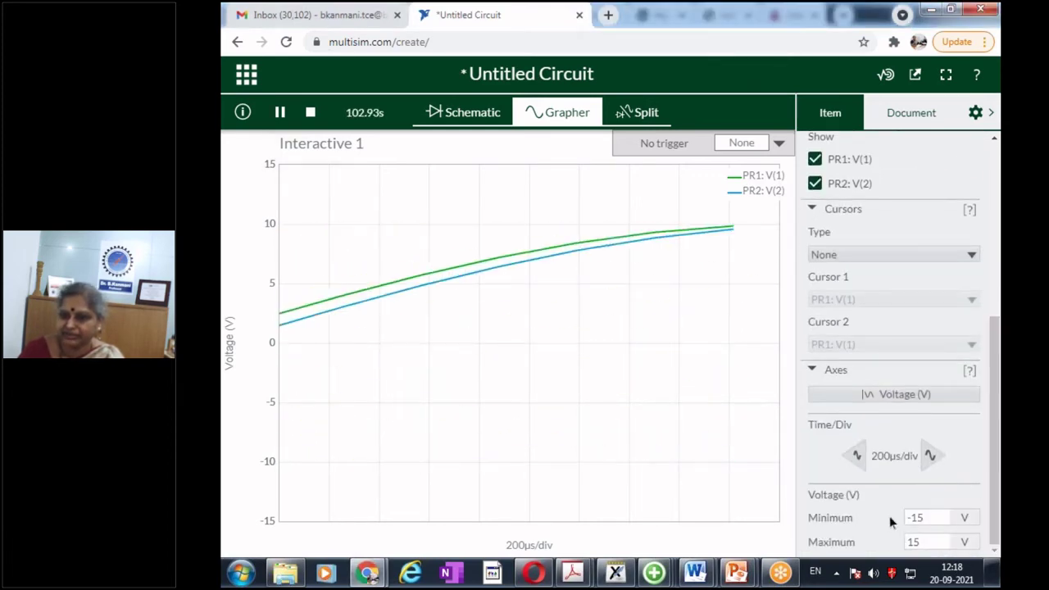
pyautogui.click(931, 456)
pyautogui.click(931, 456)
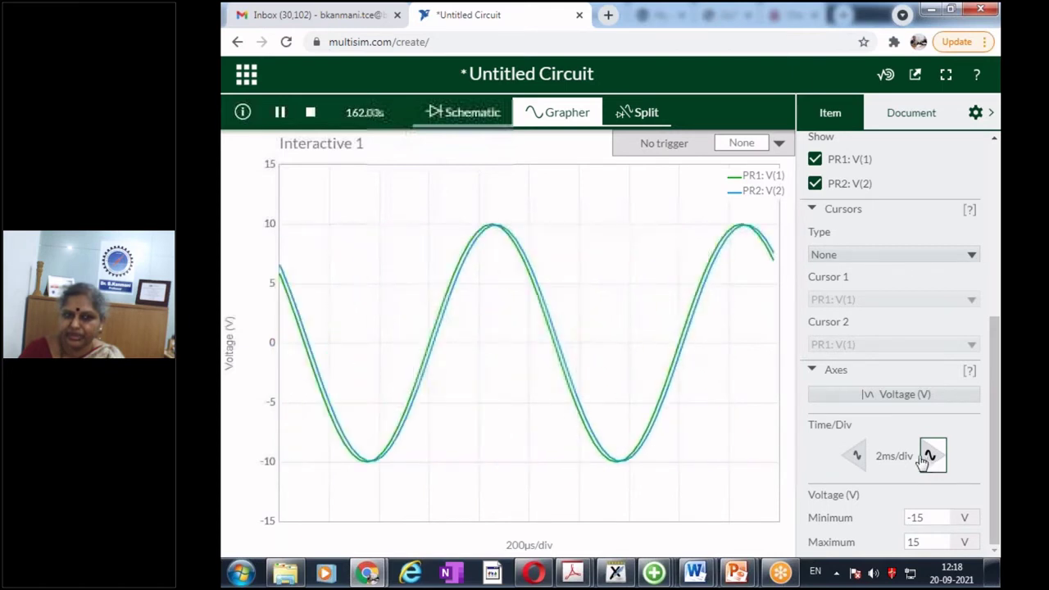
pyautogui.click(280, 113)
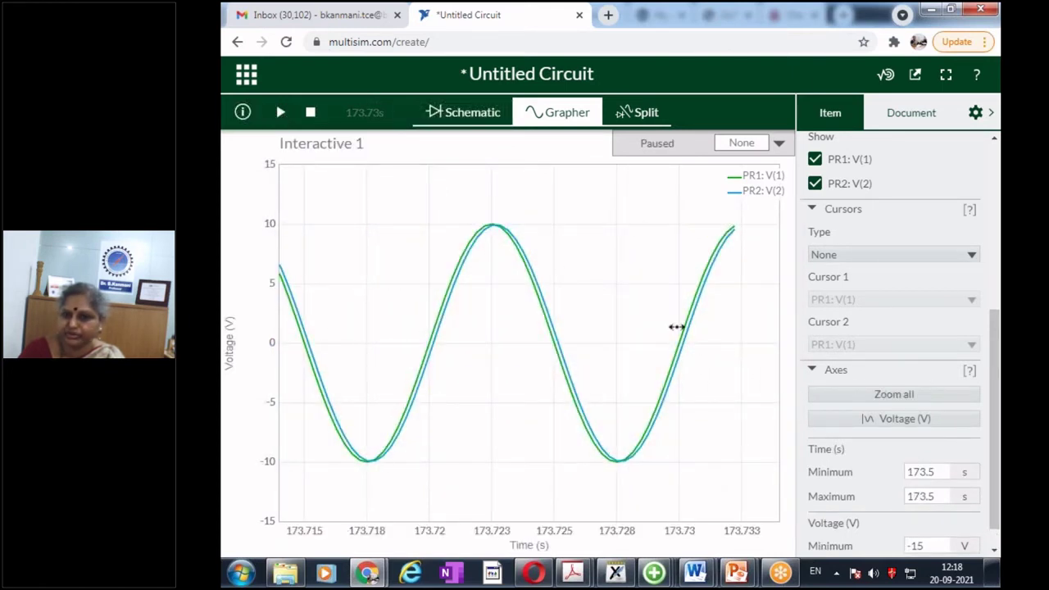
# - Resume the simulation, try a time scale of 5 ms/div, and pause it
pyautogui.click(280, 113)
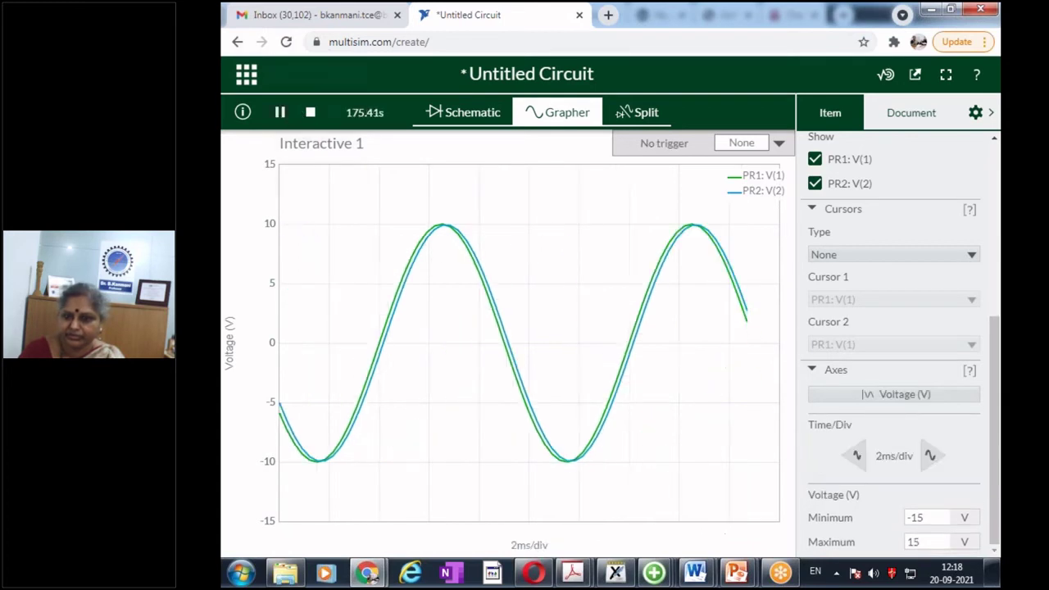
pyautogui.click(933, 456)
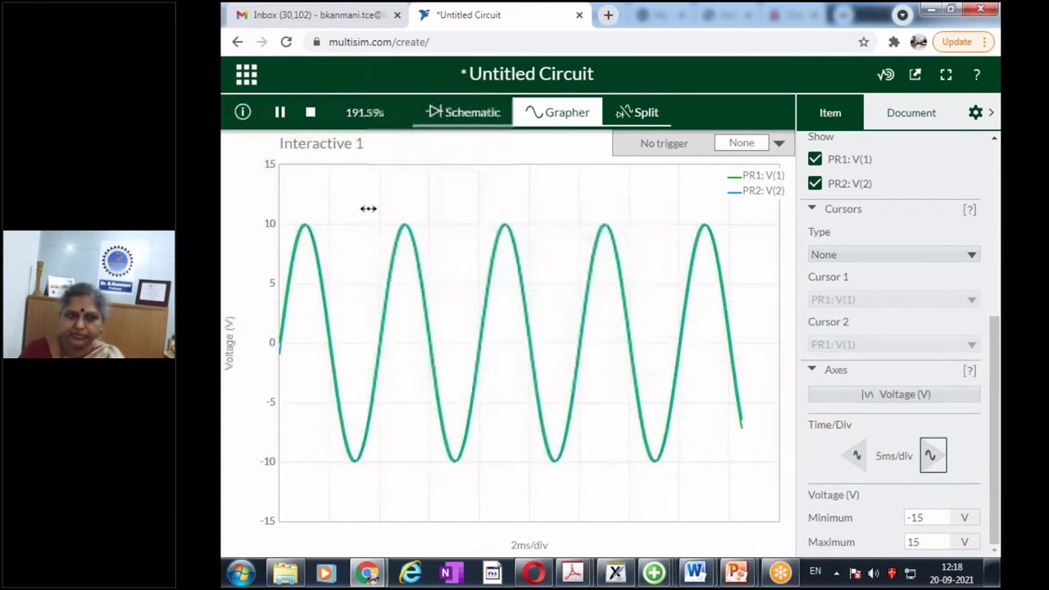
pyautogui.click(280, 113)
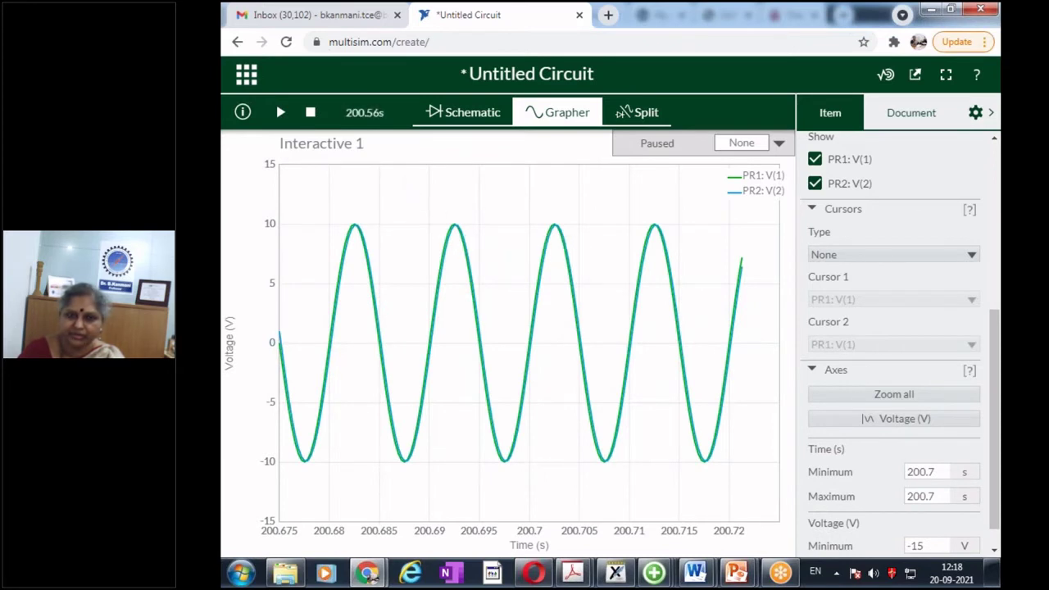
# - Resume the simulation, bring the time scale back to 2 ms/div, and pause it with both waveforms distinguishable
pyautogui.click(280, 114)
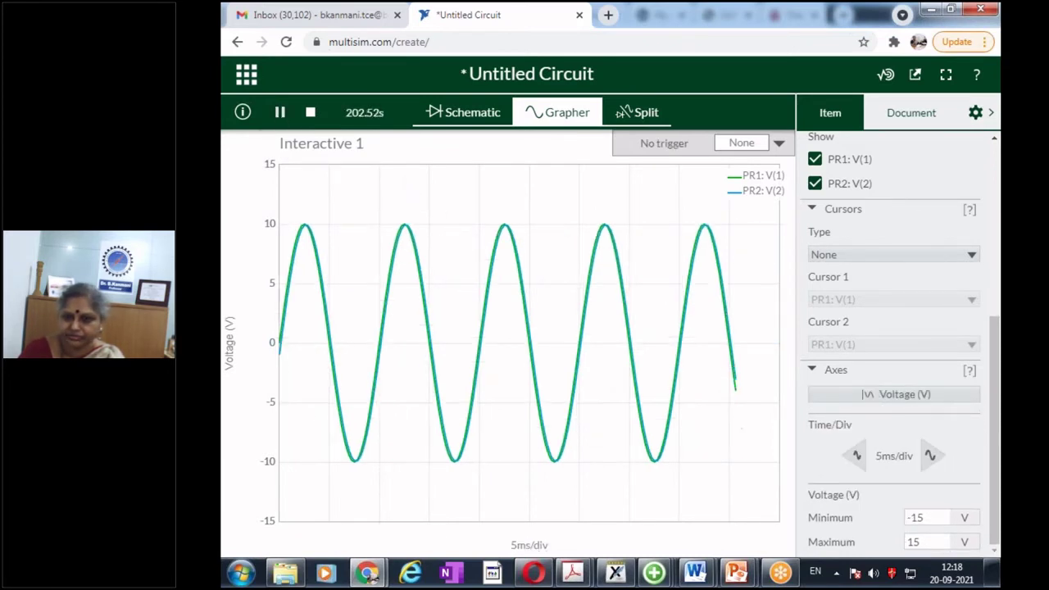
pyautogui.click(856, 456)
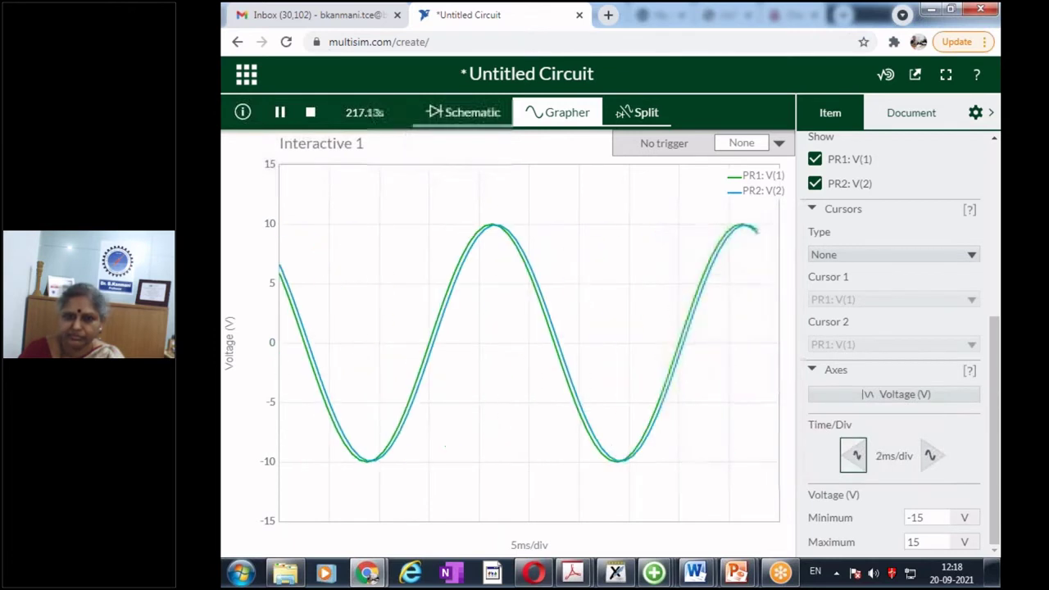
pyautogui.click(280, 115)
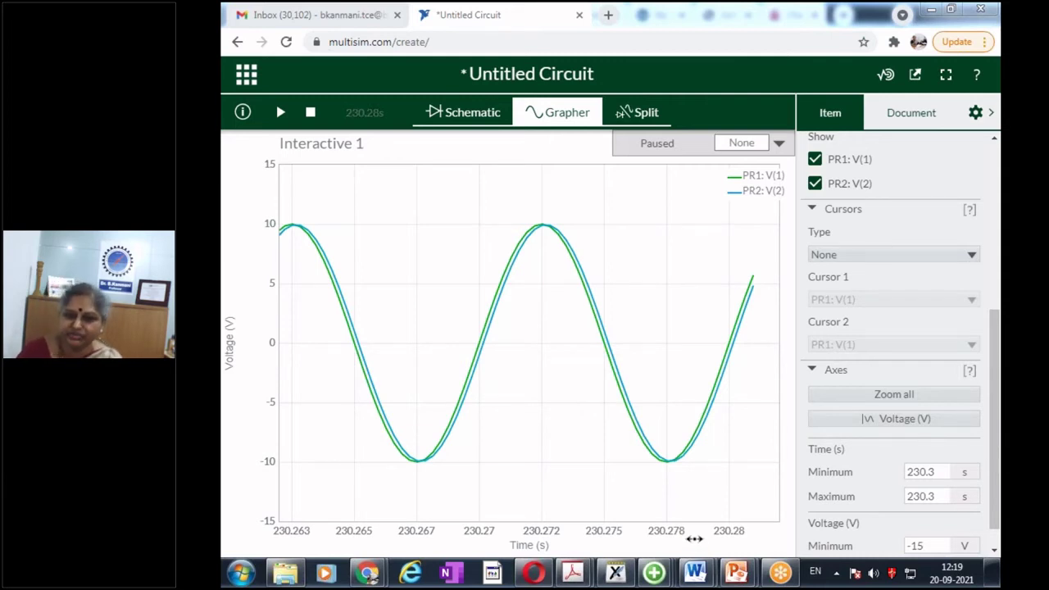
# - Switch to Xournal, reposition its window to show the case (i) notes in full, and undo the stray line drawn below them
pyautogui.click(616, 572)
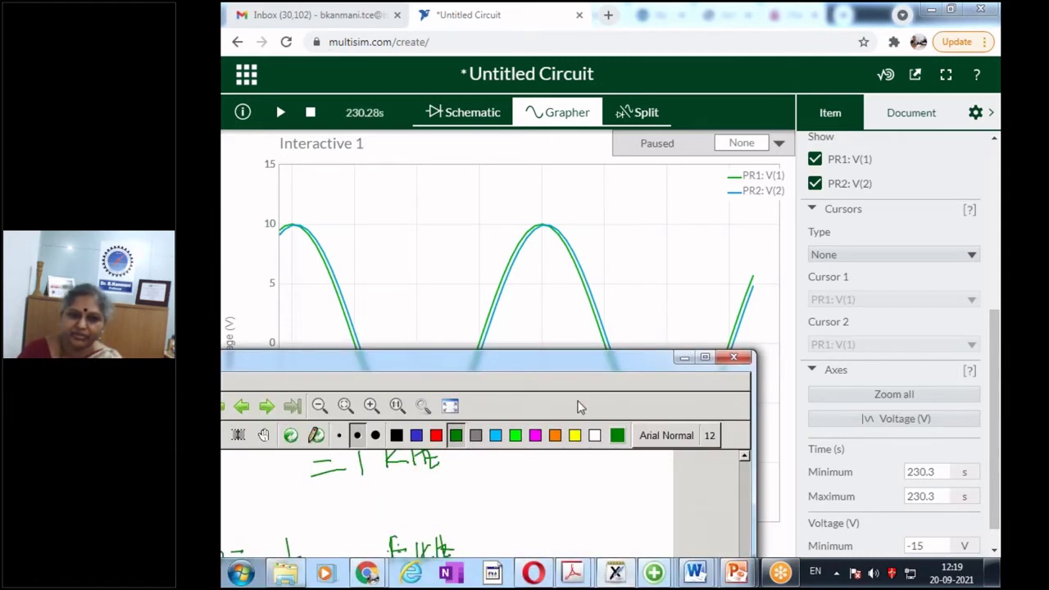
pyautogui.moveTo(605, 366); pyautogui.dragTo(687, 90)
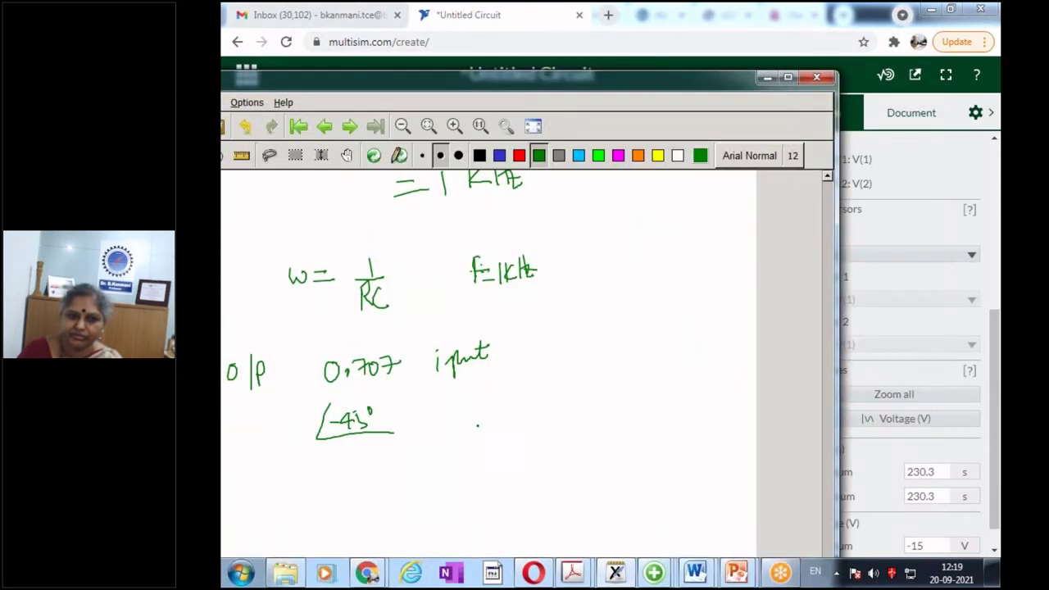
pyautogui.moveTo(452, 489); pyautogui.dragTo(576, 464)
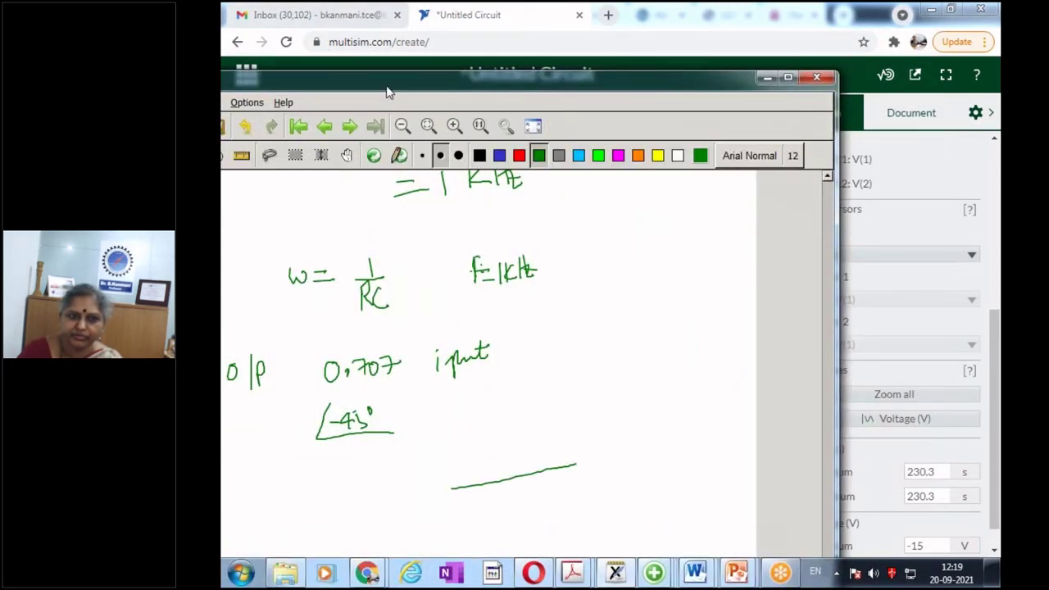
pyautogui.moveTo(392, 87); pyautogui.dragTo(528, 46)
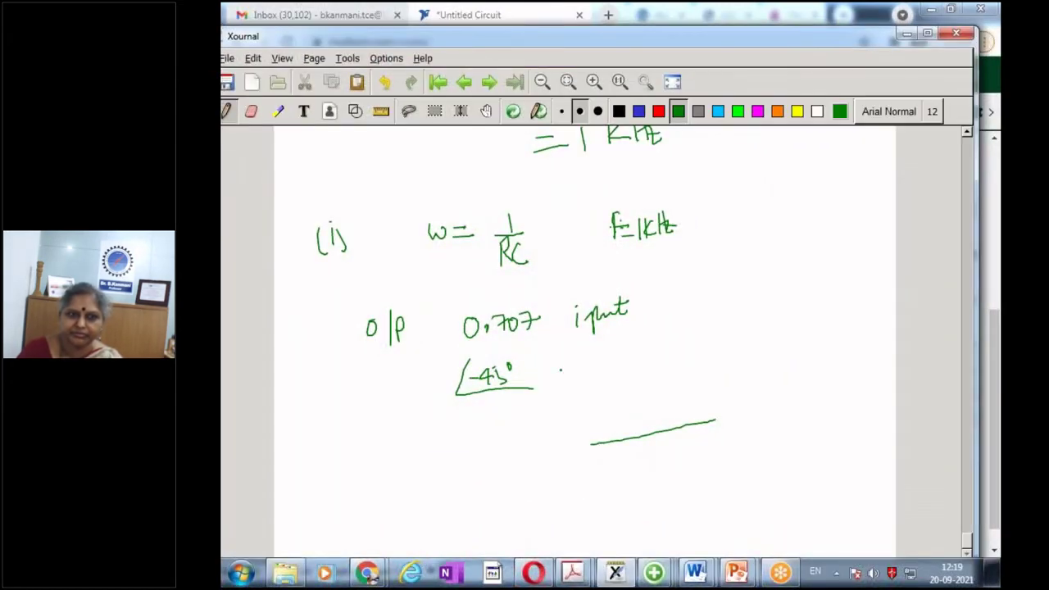
pyautogui.hotkey('ctrl', 'z')
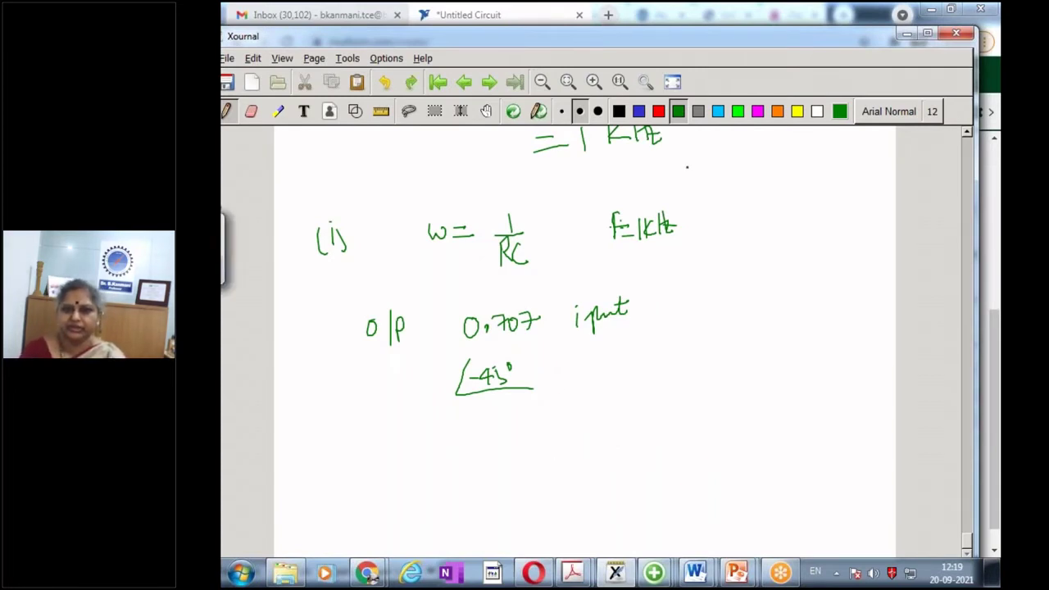
# - Handwrite case (ii) in blue below the case (i) notes: ω = 0.1/RC
pyautogui.click(639, 111)
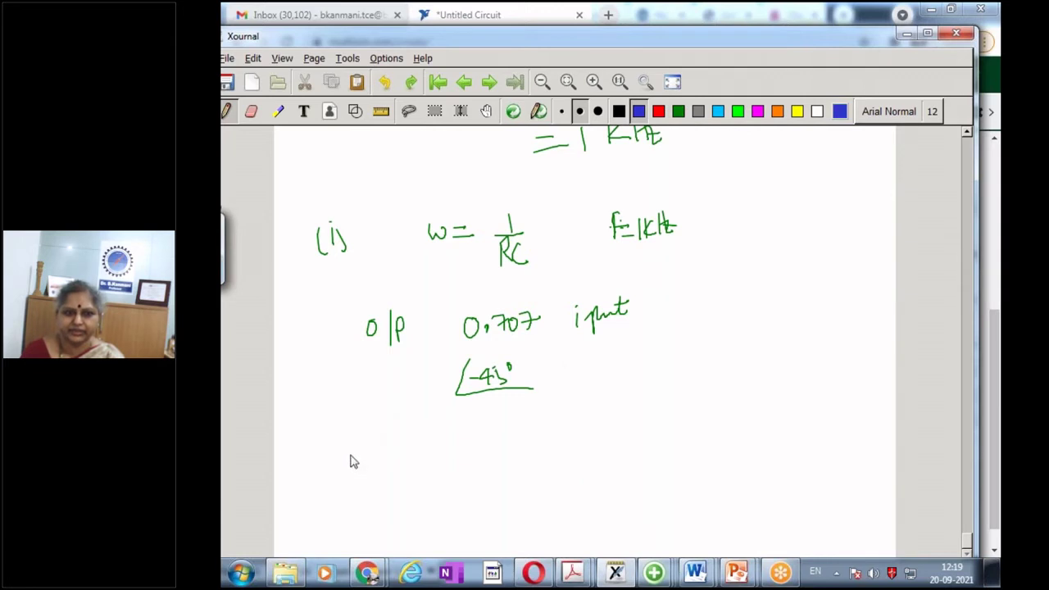
pyautogui.moveTo(349, 459); pyautogui.dragTo(349, 480)
pyautogui.moveTo(358, 456)
pyautogui.mouseDown()
pyautogui.moveTo(358, 478)
pyautogui.moveTo(367, 448)
pyautogui.moveTo(339, 494)
pyautogui.moveTo(370, 482)
pyautogui.mouseUp()
pyautogui.moveTo(456, 461)
pyautogui.mouseDown()
pyautogui.moveTo(511, 467)
pyautogui.moveTo(545, 450)
pyautogui.moveTo(577, 472)
pyautogui.moveTo(548, 515)
pyautogui.moveTo(578, 510)
pyautogui.mouseUp()
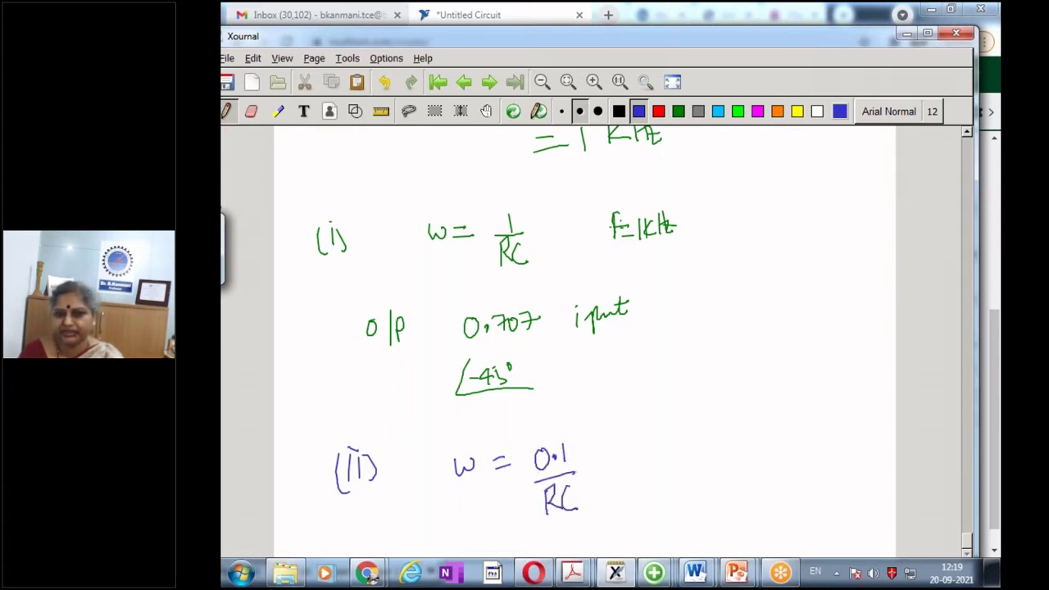
# - Handwrite f = 100 Hz in blue beside the case (ii) expression ω = 0.1/RC
pyautogui.moveTo(648, 443); pyautogui.dragTo(639, 468)
pyautogui.click(666, 462)
pyautogui.moveTo(635, 456); pyautogui.dragTo(670, 454)
pyautogui.moveTo(656, 465); pyautogui.dragTo(670, 463)
pyautogui.moveTo(673, 448)
pyautogui.mouseDown()
pyautogui.moveTo(673, 467)
pyautogui.moveTo(685, 451)
pyautogui.moveTo(712, 461)
pyautogui.moveTo(719, 451)
pyautogui.mouseUp()
pyautogui.moveTo(721, 449); pyautogui.dragTo(729, 460)
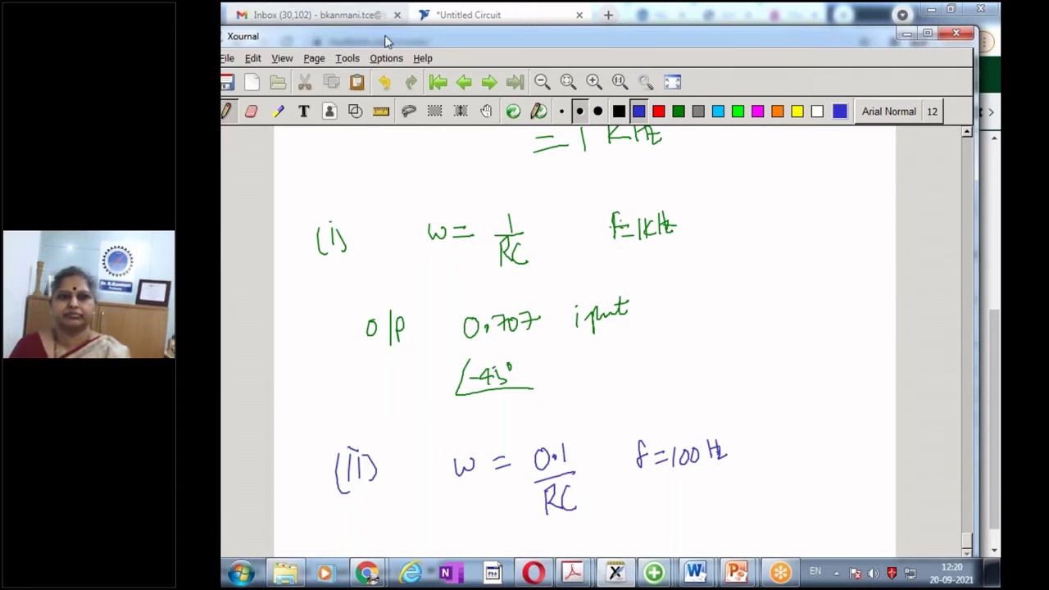
# - Move the Xournal window up, add page 17 below the notes, and begin the case (ii) output value with 0.9
pyautogui.moveTo(386, 41); pyautogui.dragTo(382, 5)
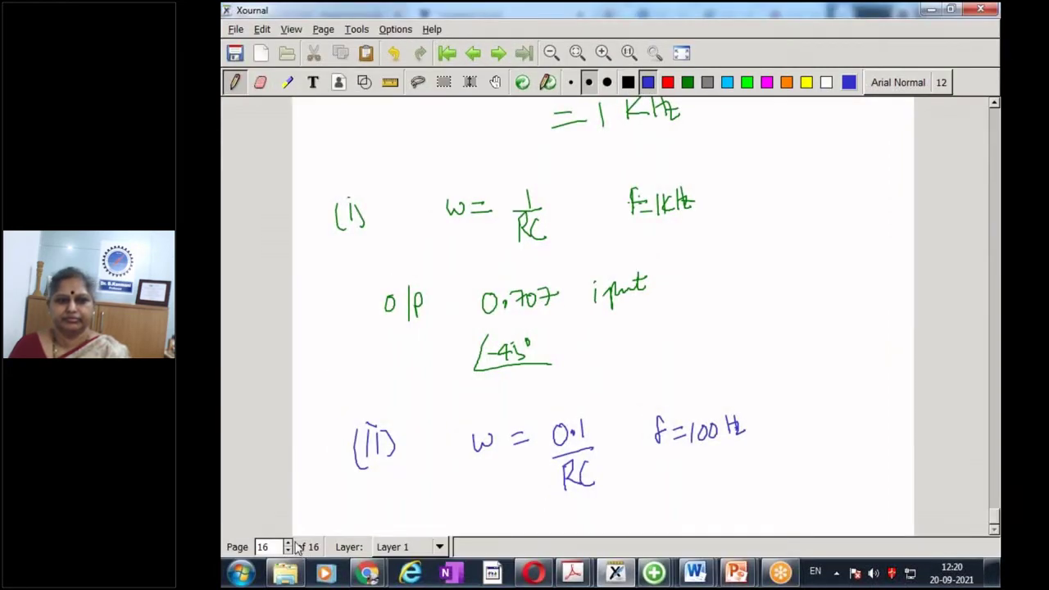
pyautogui.click(288, 544)
pyautogui.scroll(5, 378, 458)
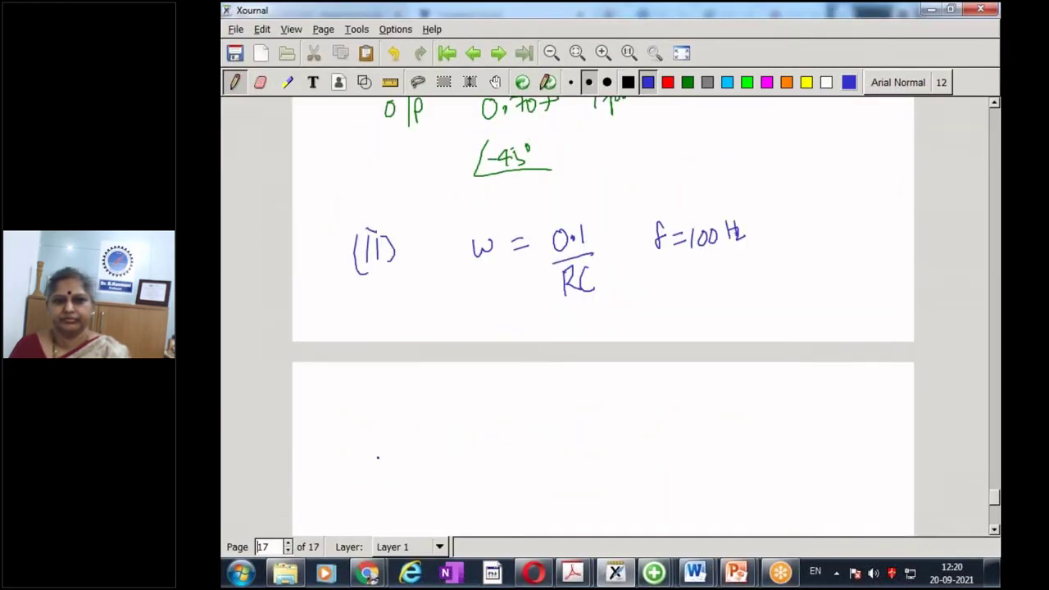
pyautogui.scroll(1, 378, 457)
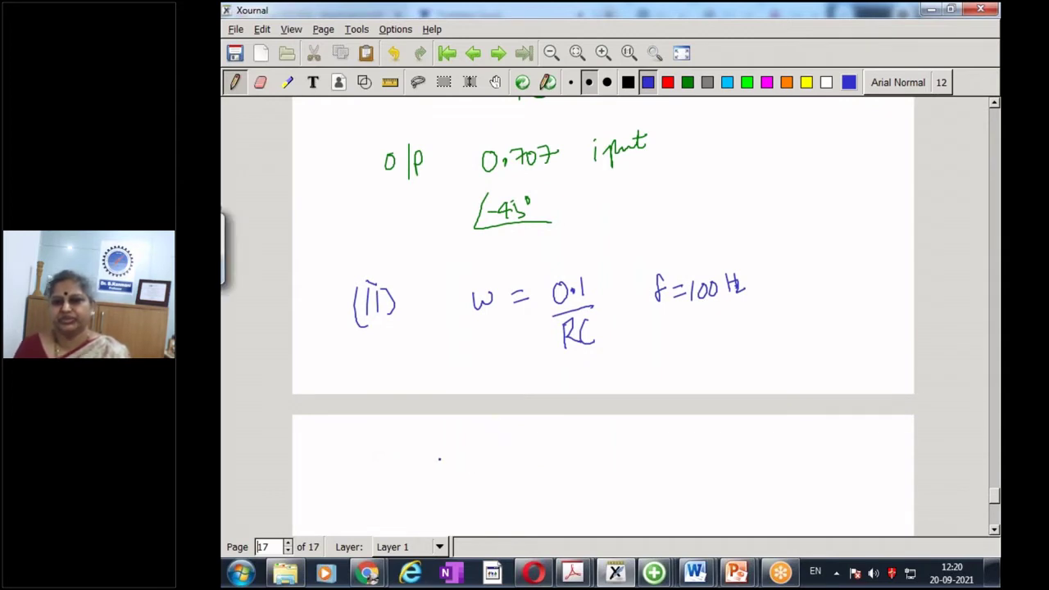
pyautogui.moveTo(446, 453); pyautogui.dragTo(470, 472)
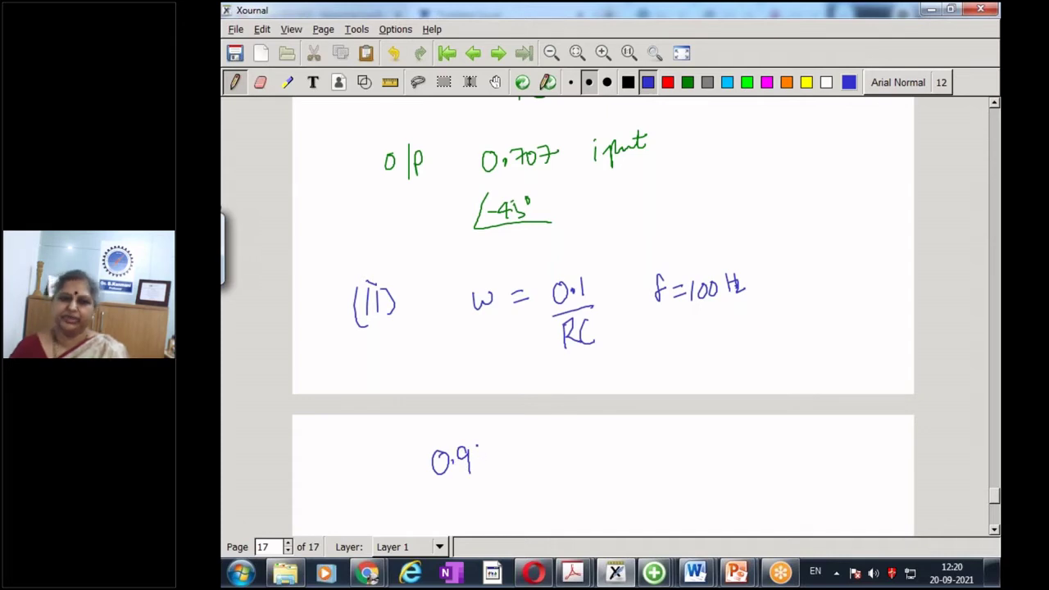
# - Consult the 1/(1 + 0.1j) derivation on page 14 and complete the case (ii) result on page 17 as 0.99 ∠−5.6°
pyautogui.scroll(10, 603, 319)
pyautogui.scroll(10, 553, 303)
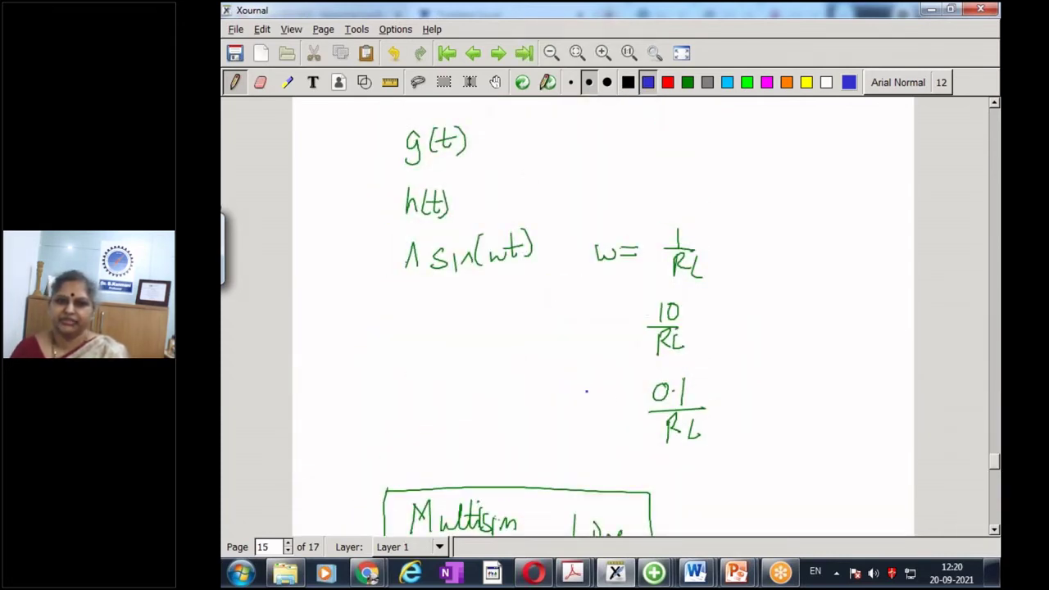
pyautogui.scroll(10, 587, 391)
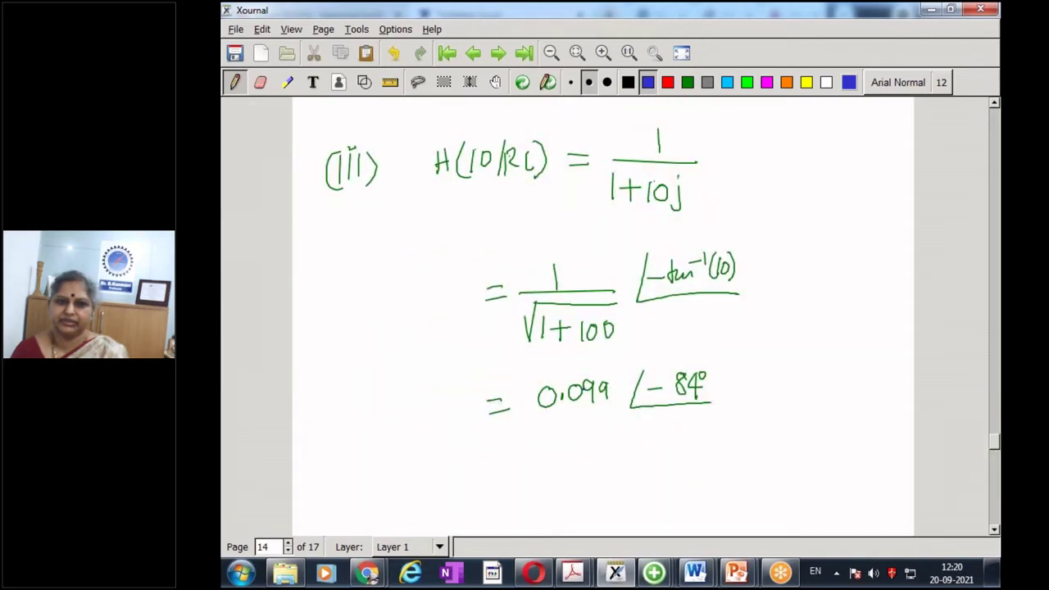
pyautogui.scroll(8, 603, 320)
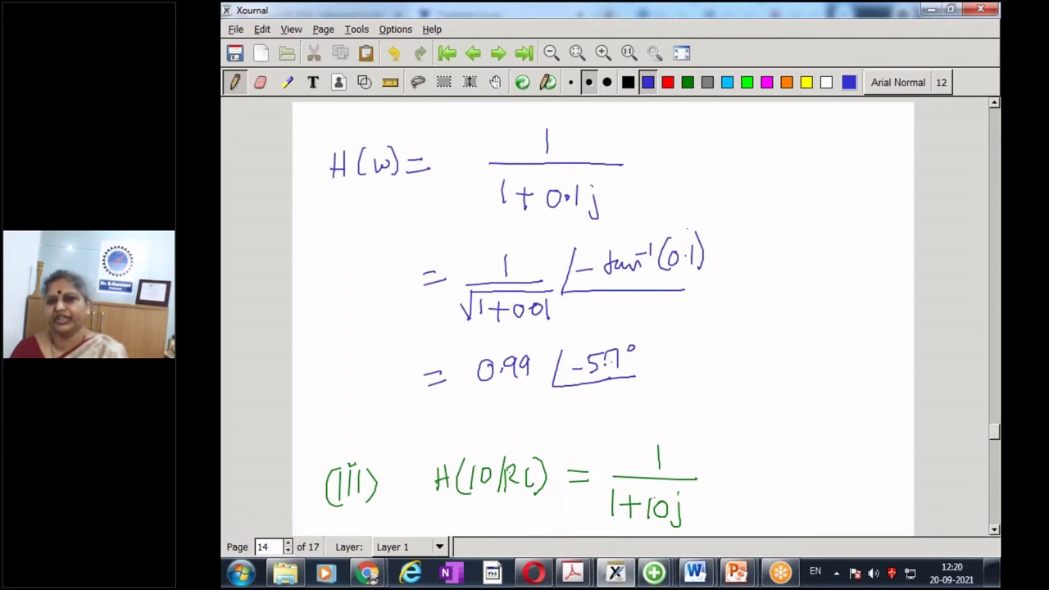
pyautogui.scroll(-15, 594, 371)
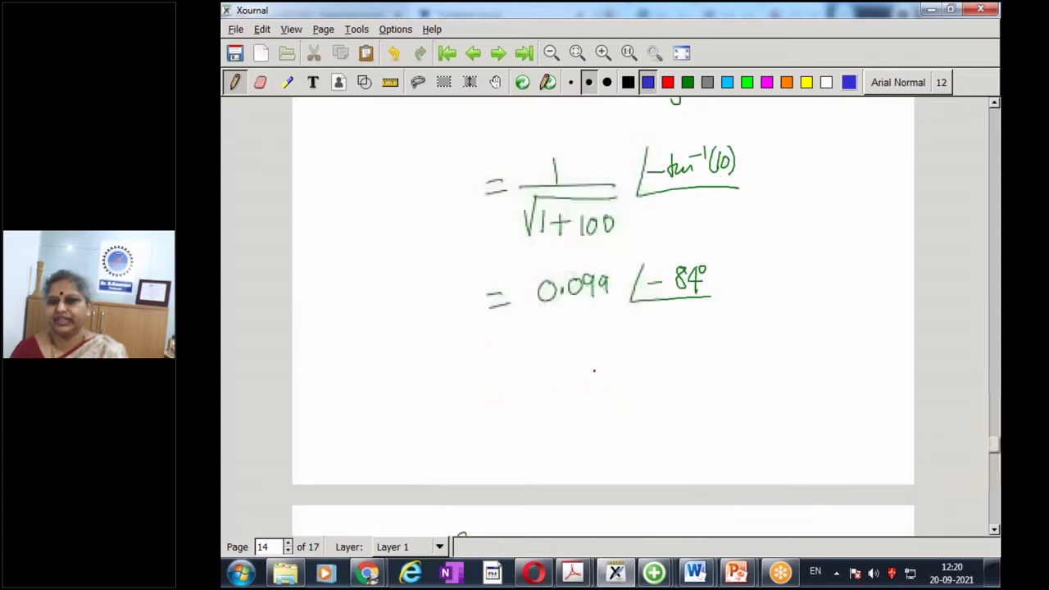
pyautogui.scroll(-5, 595, 370)
pyautogui.scroll(-3, 917, 227)
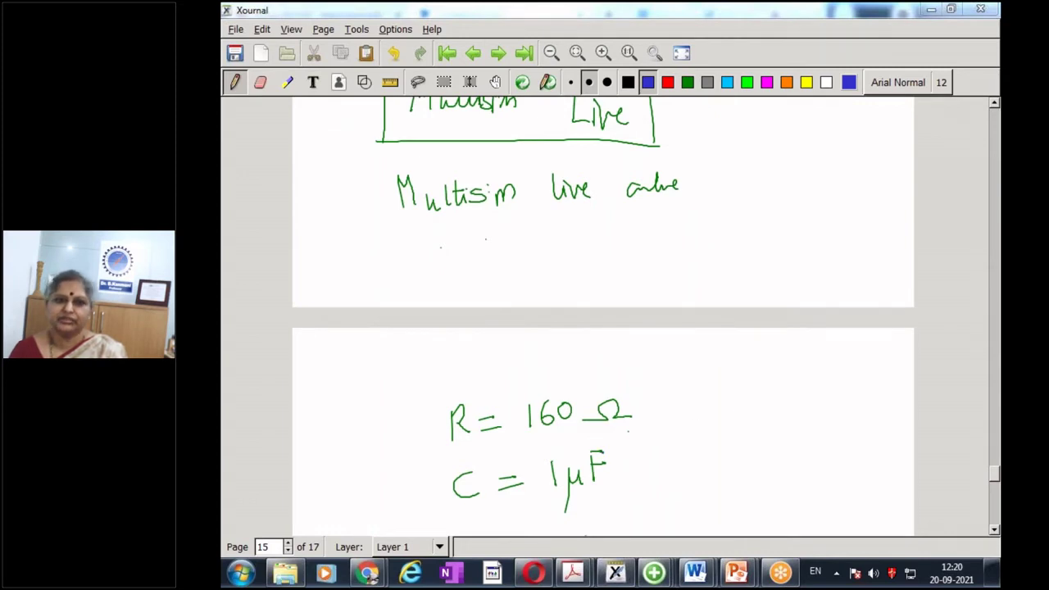
pyautogui.scroll(-14, 486, 240)
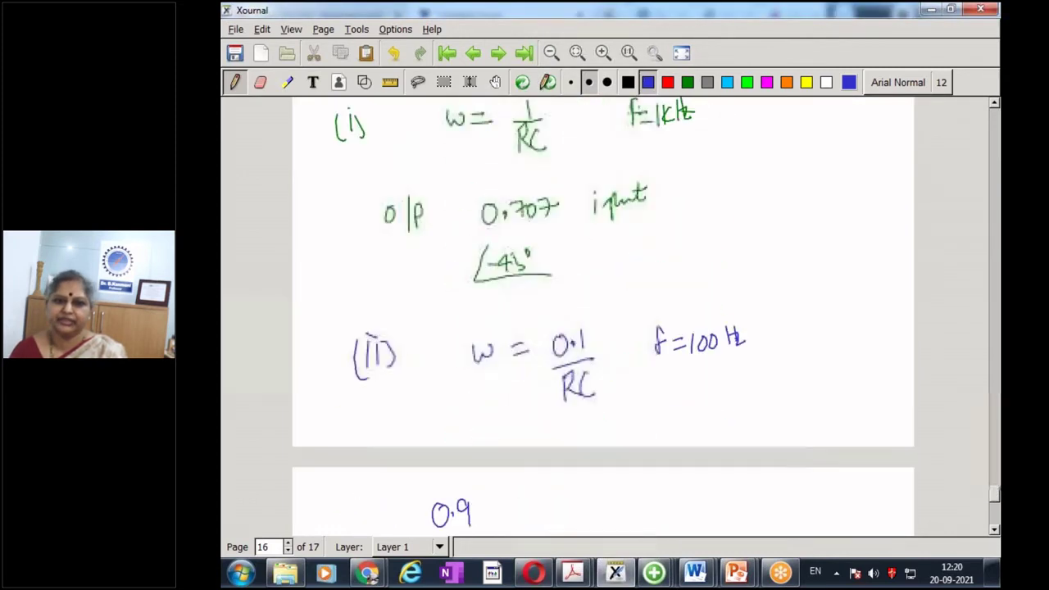
pyautogui.scroll(-2, 603, 316)
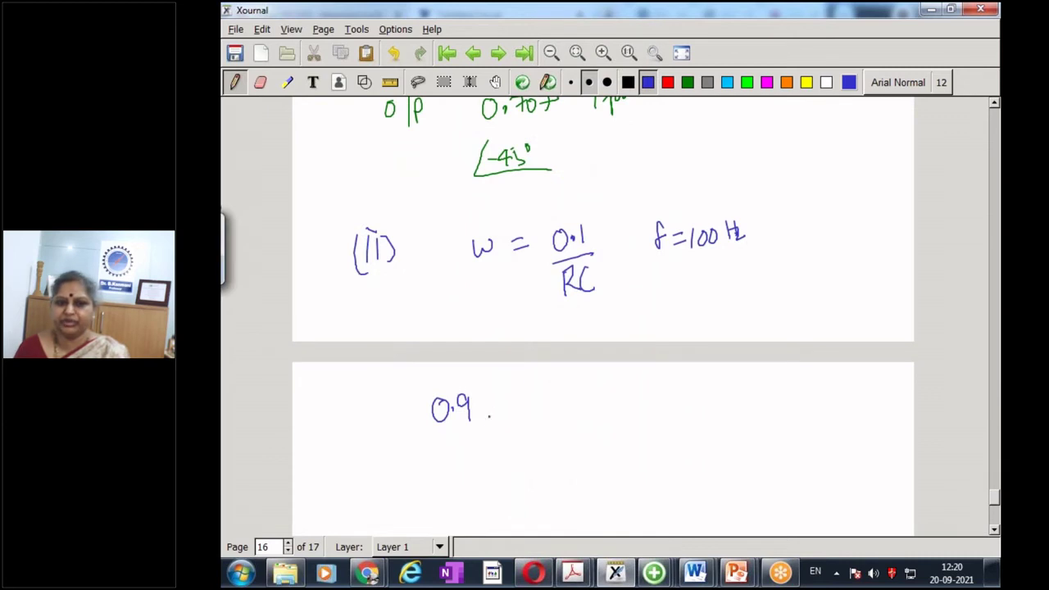
pyautogui.moveTo(483, 400); pyautogui.dragTo(486, 419)
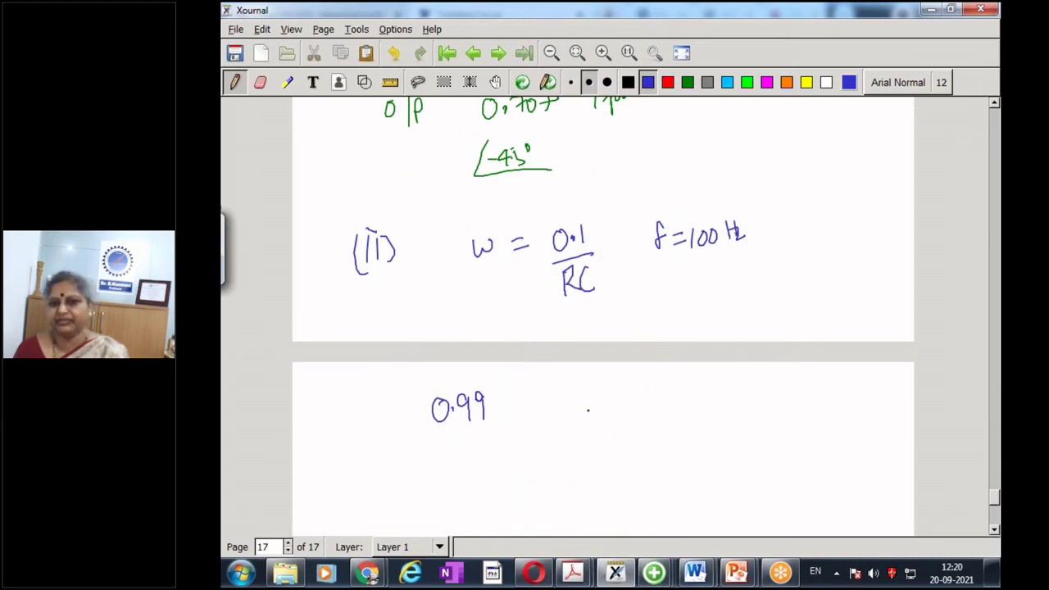
pyautogui.moveTo(535, 388)
pyautogui.mouseDown()
pyautogui.moveTo(594, 417)
pyautogui.moveTo(548, 411)
pyautogui.moveTo(555, 416)
pyautogui.moveTo(566, 392)
pyautogui.moveTo(575, 410)
pyautogui.moveTo(584, 392)
pyautogui.mouseUp()
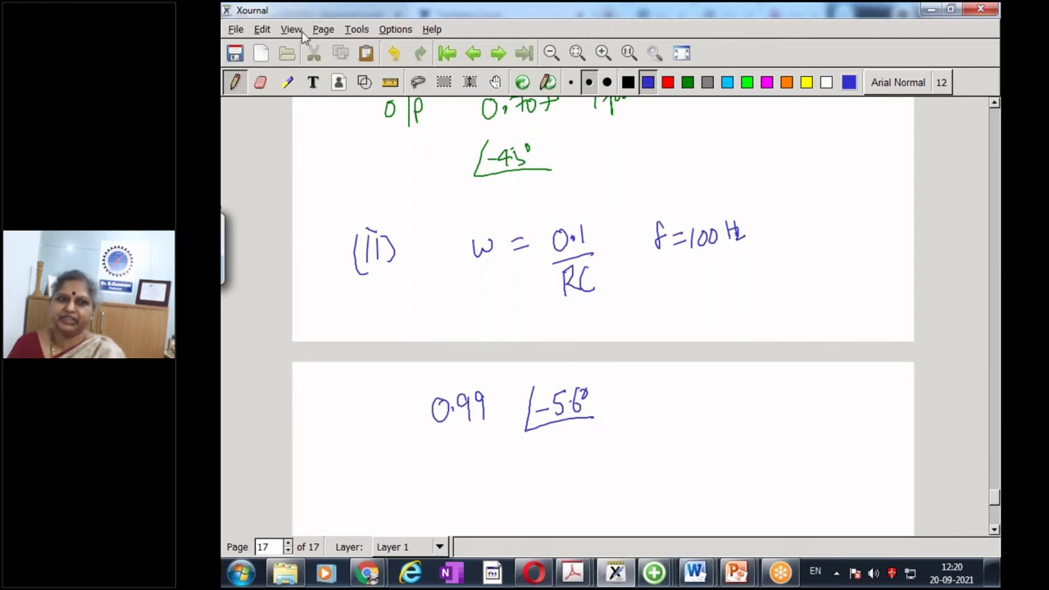
# - Get Xournal out of the way to return to Multisim Live and examine the paused 100 Hz input and output waveforms
pyautogui.moveTo(308, 18); pyautogui.dragTo(249, 179)
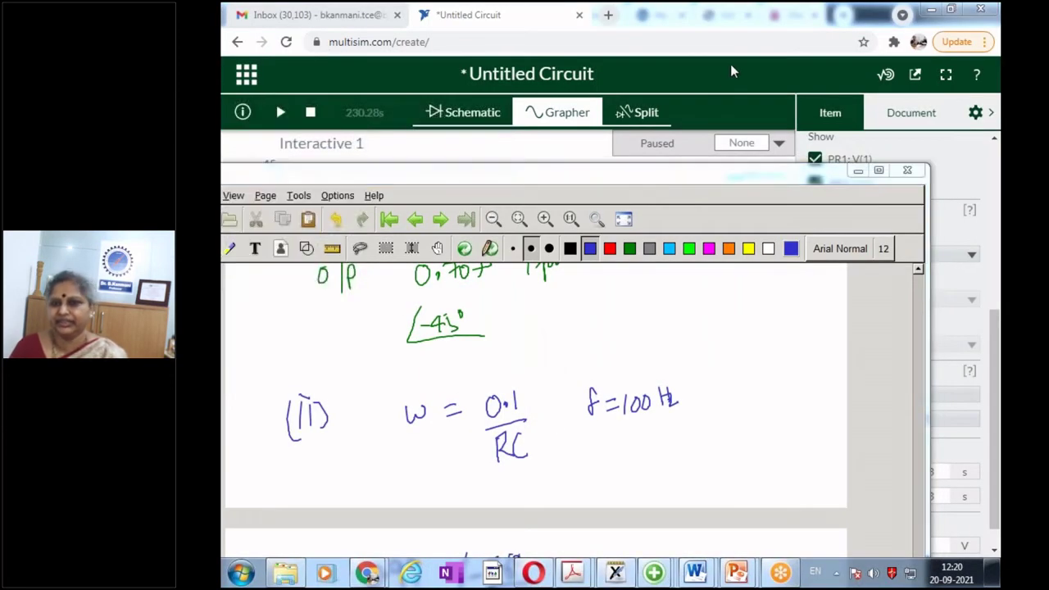
pyautogui.click(859, 171)
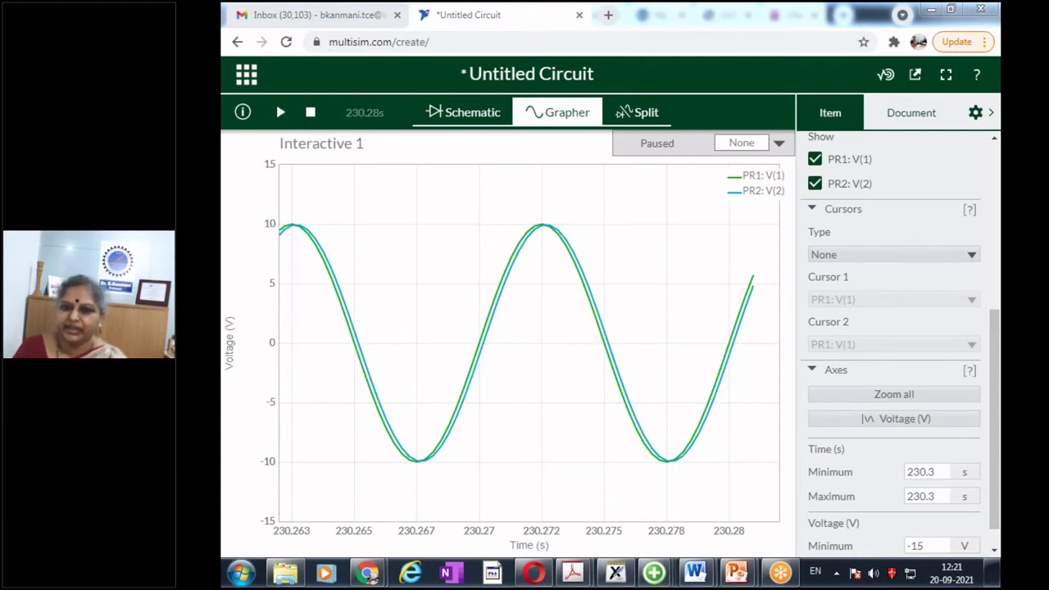
pyautogui.moveTo(537, 229)
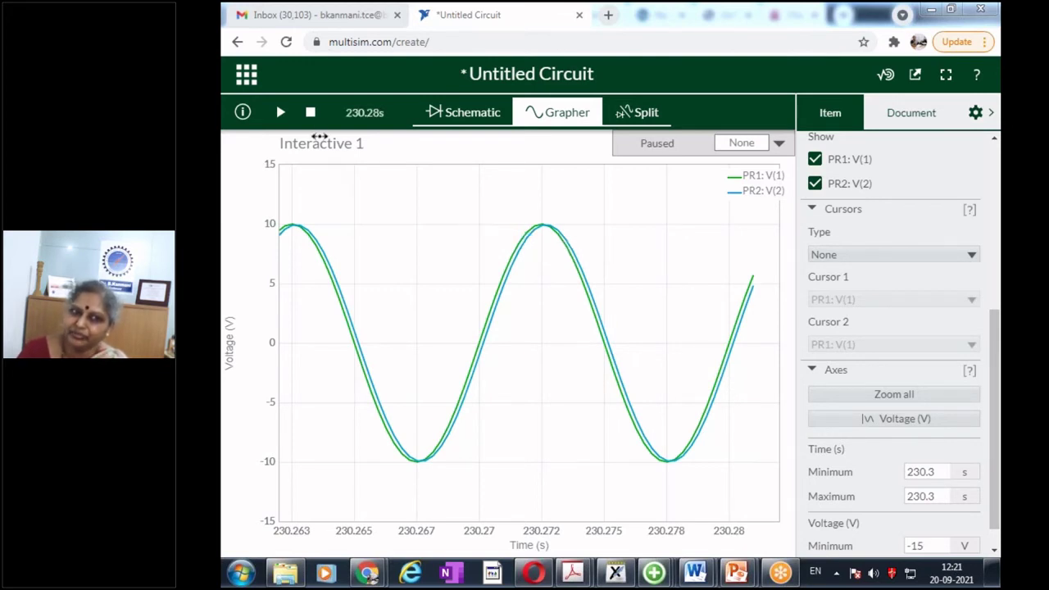
# - Return to the circuit schematic and set the frequency of source V1 to 10 kHz
pyautogui.click(459, 119)
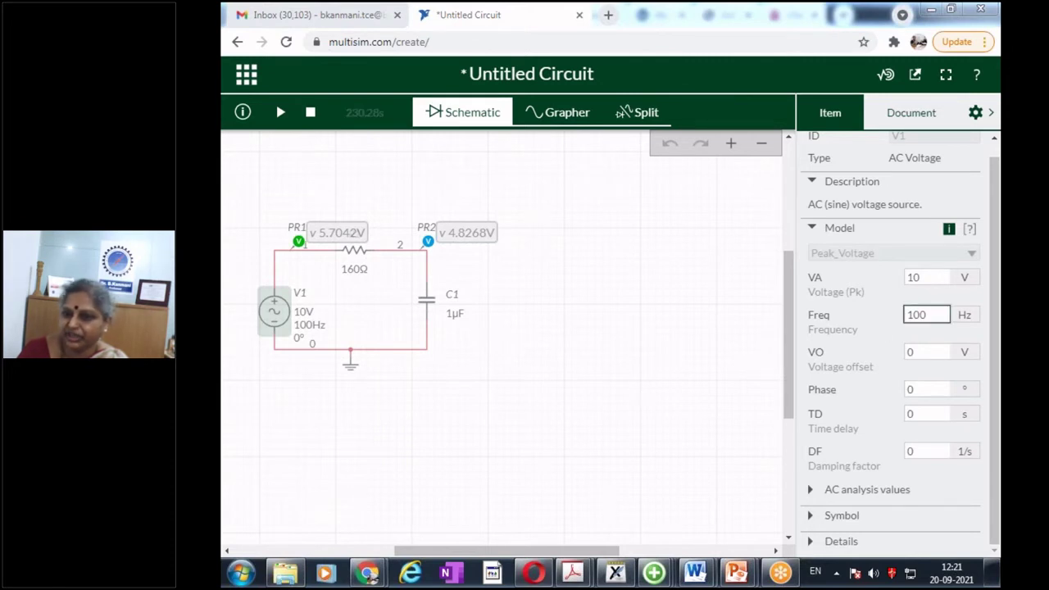
pyautogui.doubleClick(933, 313)
pyautogui.write('10k')
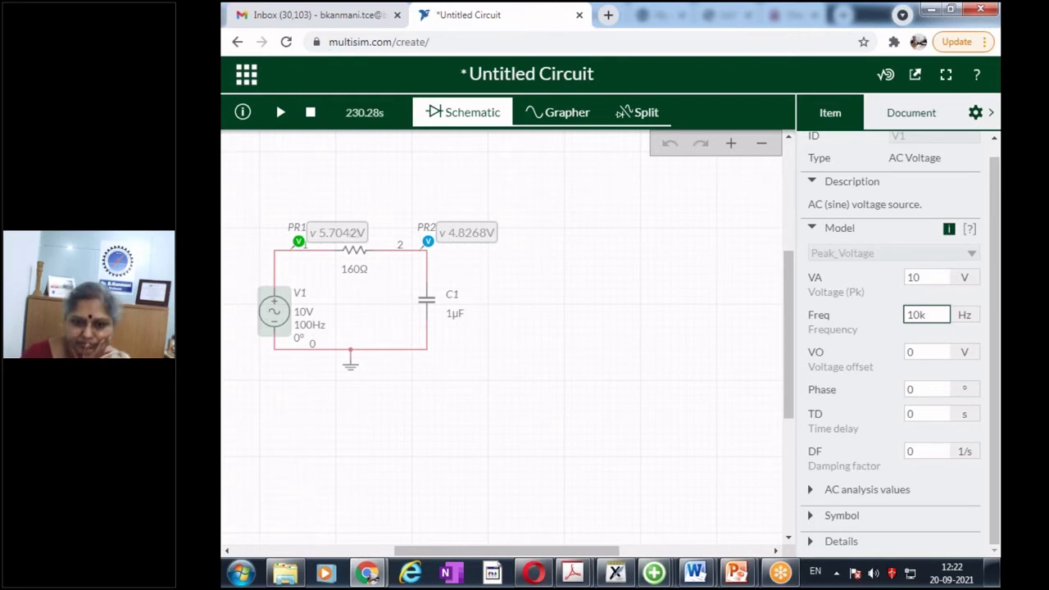
# - Switch to Xournal, review the case (iii) derivation of H(10/RC) with its magnitude and phase, and return to Multisim Live
pyautogui.click(613, 577)
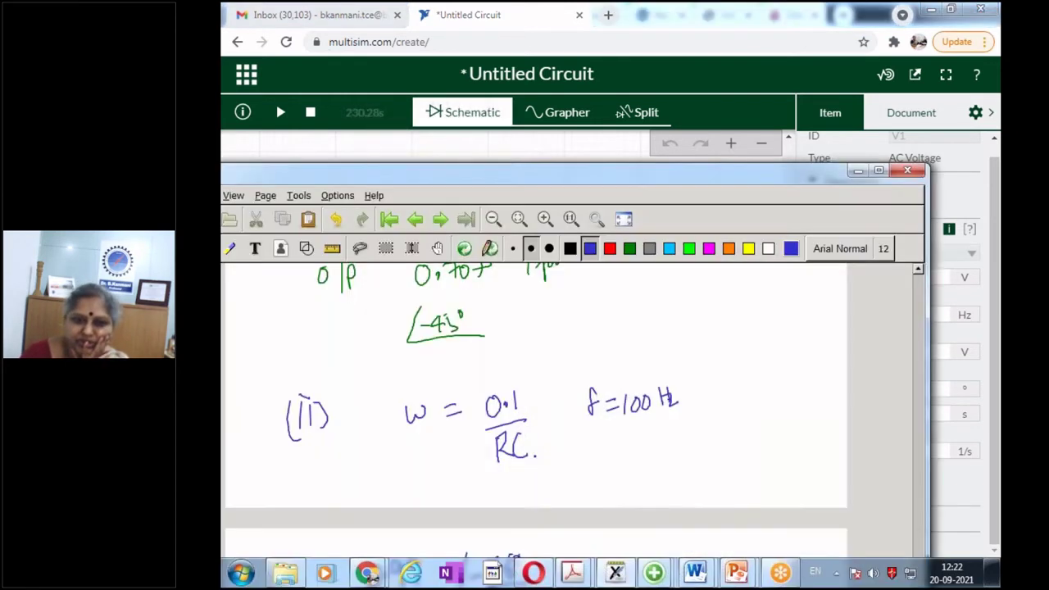
pyautogui.scroll(10, 533, 410)
pyautogui.scroll(10, 533, 410)
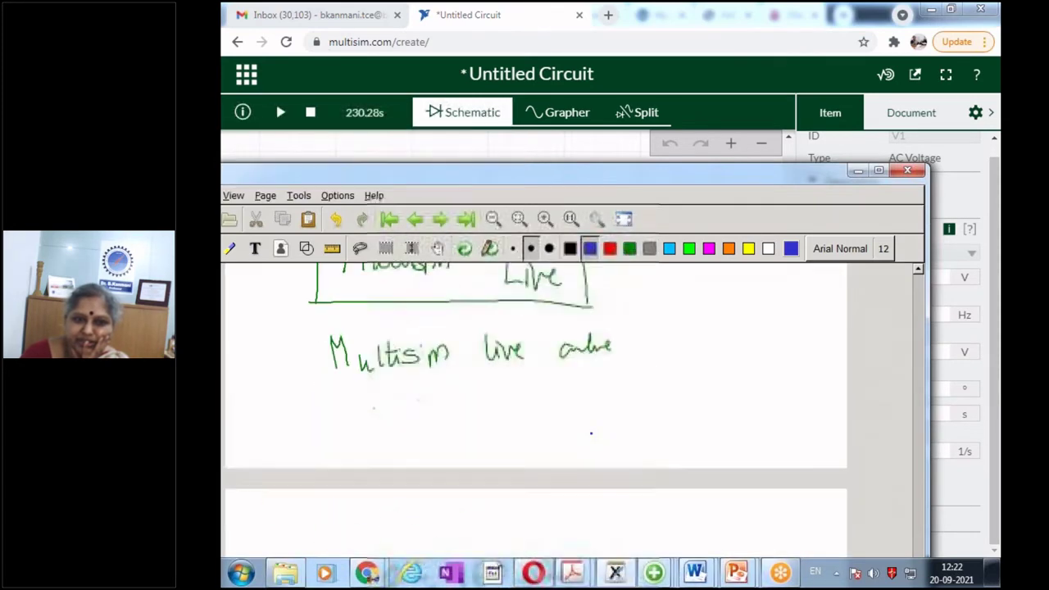
pyautogui.scroll(15, 590, 433)
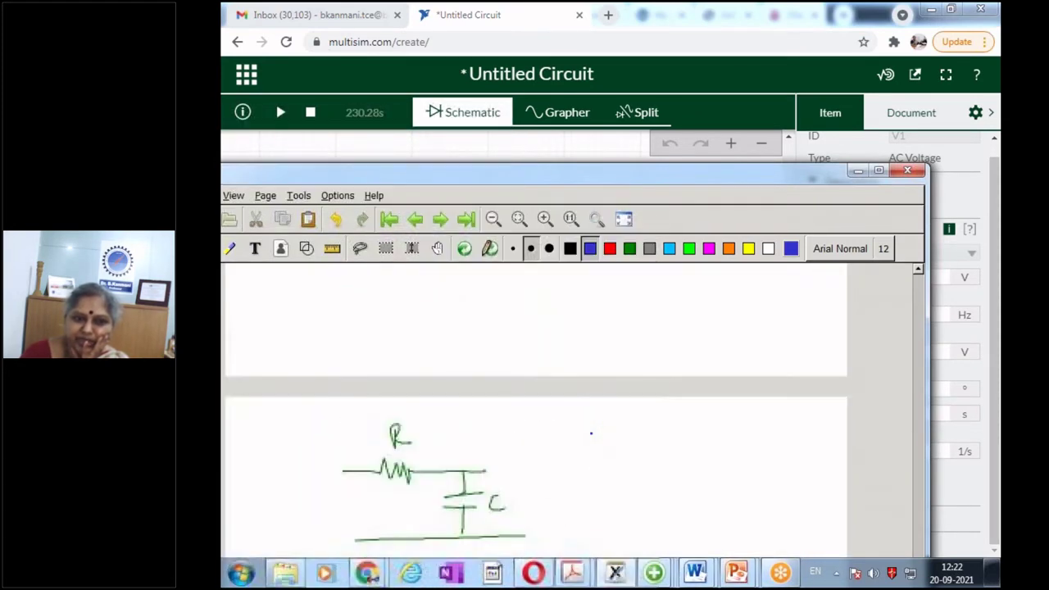
pyautogui.scroll(2, 591, 433)
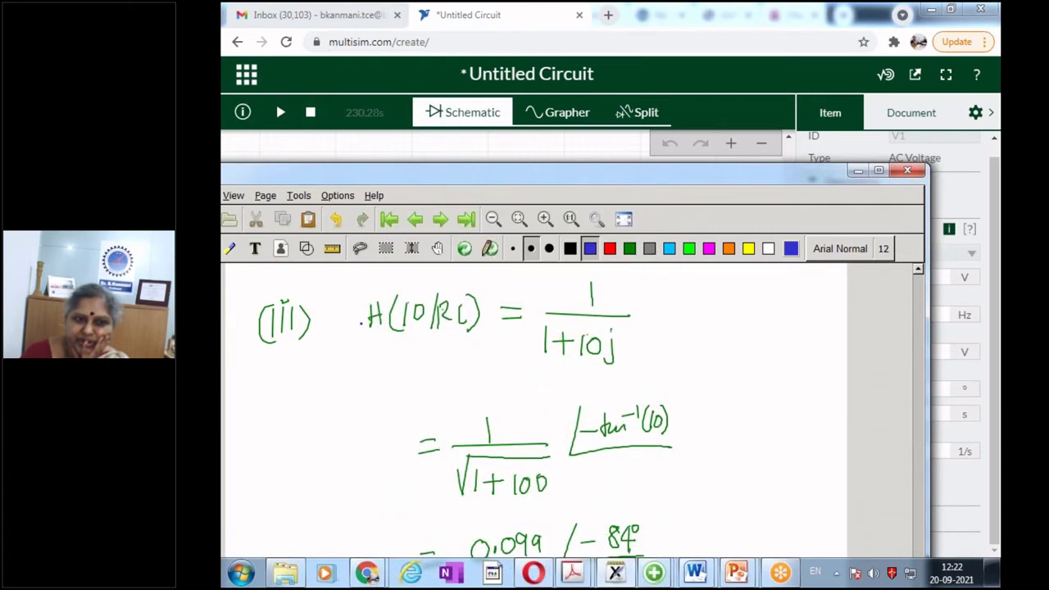
pyautogui.scroll(-3, 477, 373)
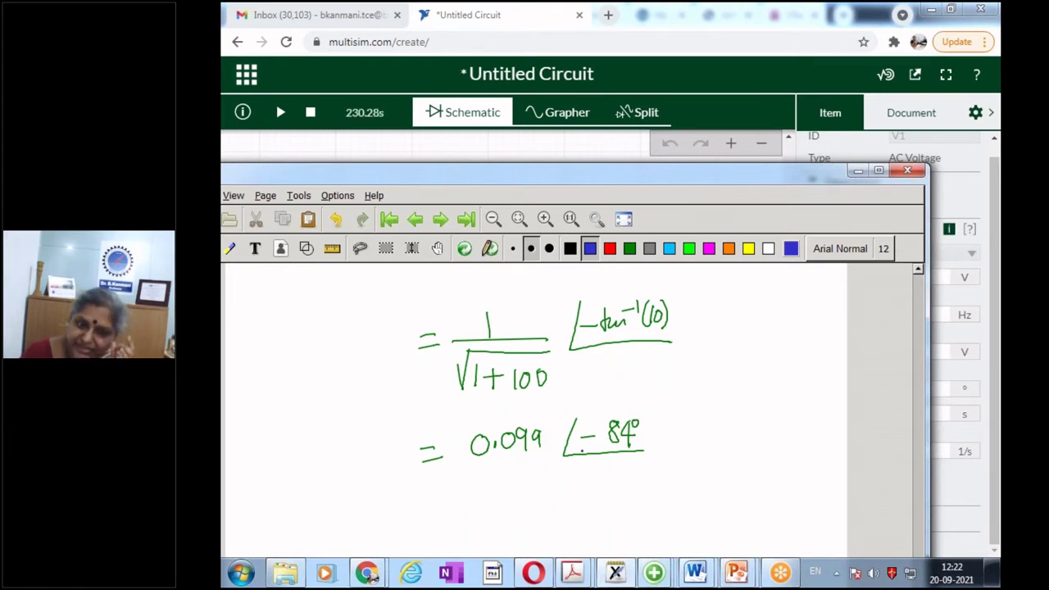
pyautogui.click(857, 171)
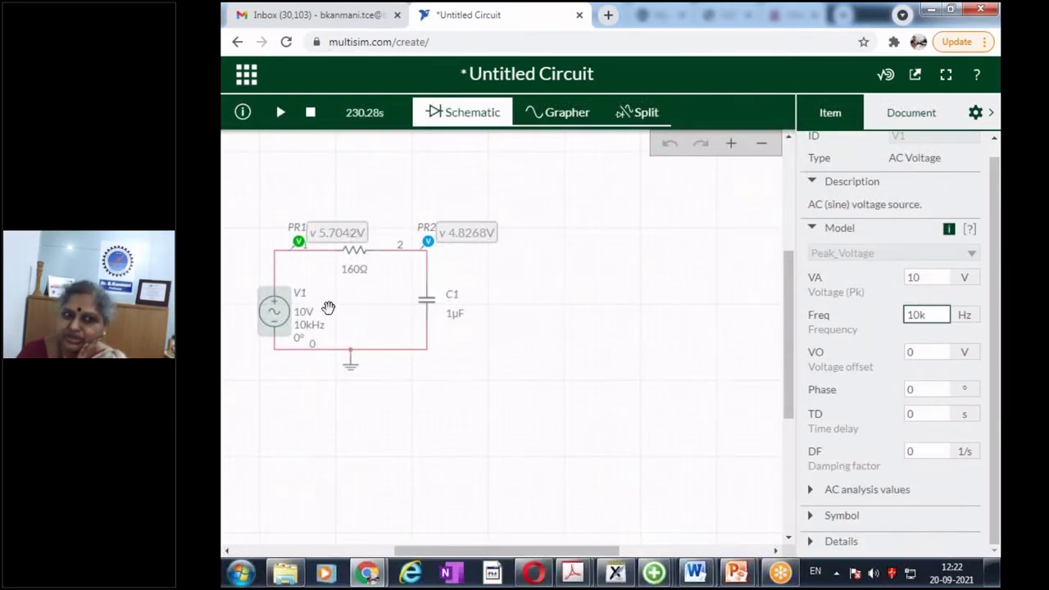
# - Resume the simulation with the new source frequency and display both probe voltages in the grapher
pyautogui.click(281, 113)
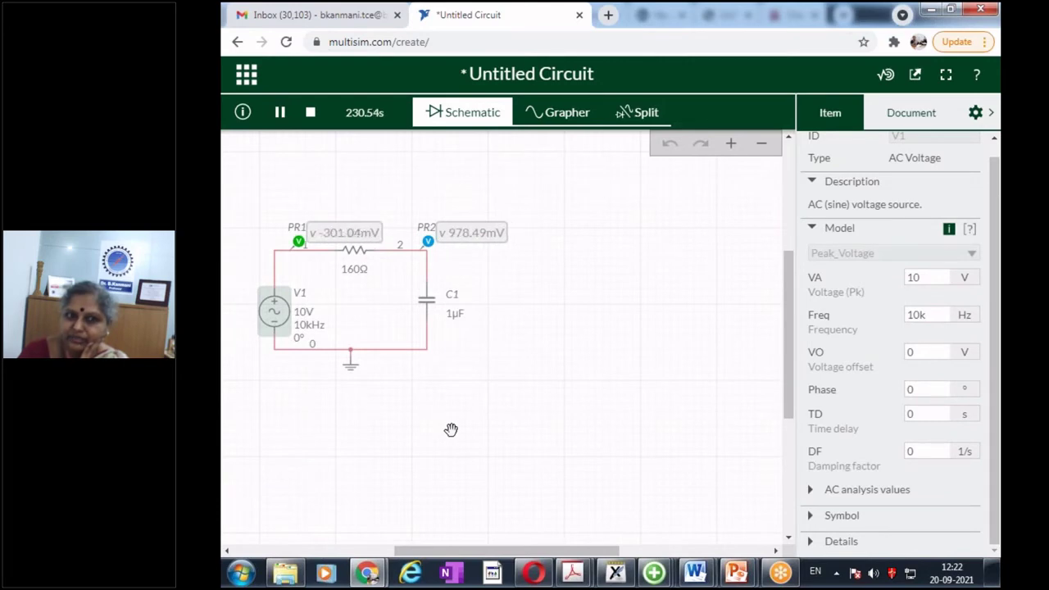
pyautogui.click(538, 117)
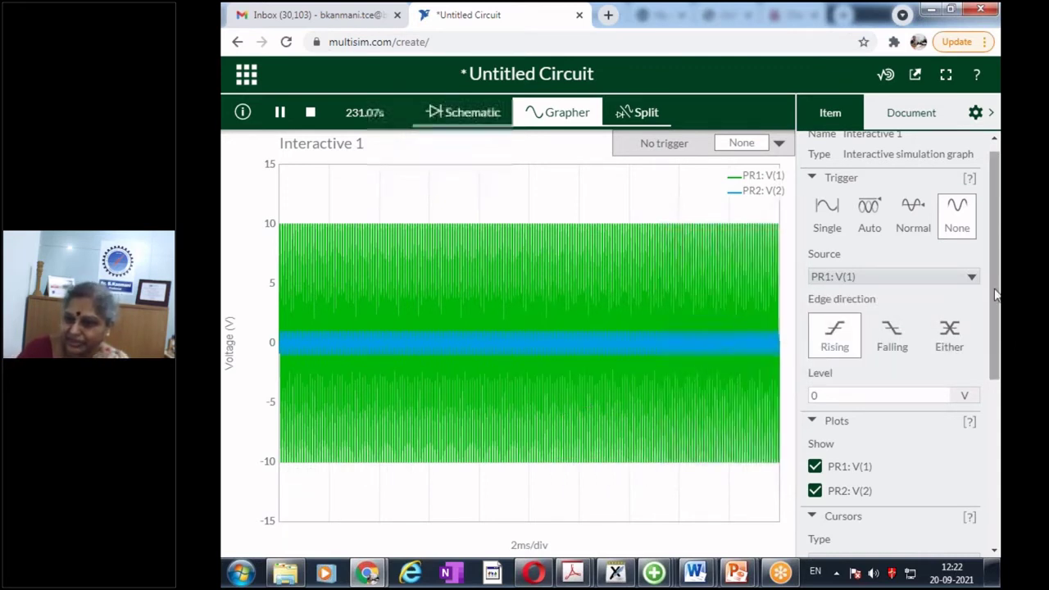
pyautogui.scroll(-4, 894, 369)
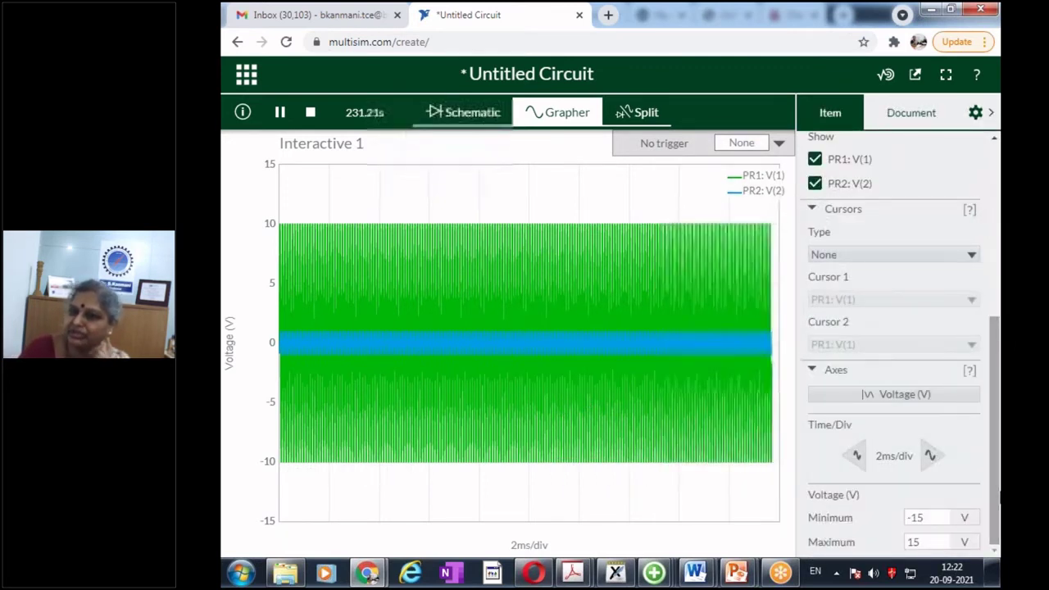
# - Reduce the grapher's time scale to 50 µs/div and pause the simulation
pyautogui.click(855, 459)
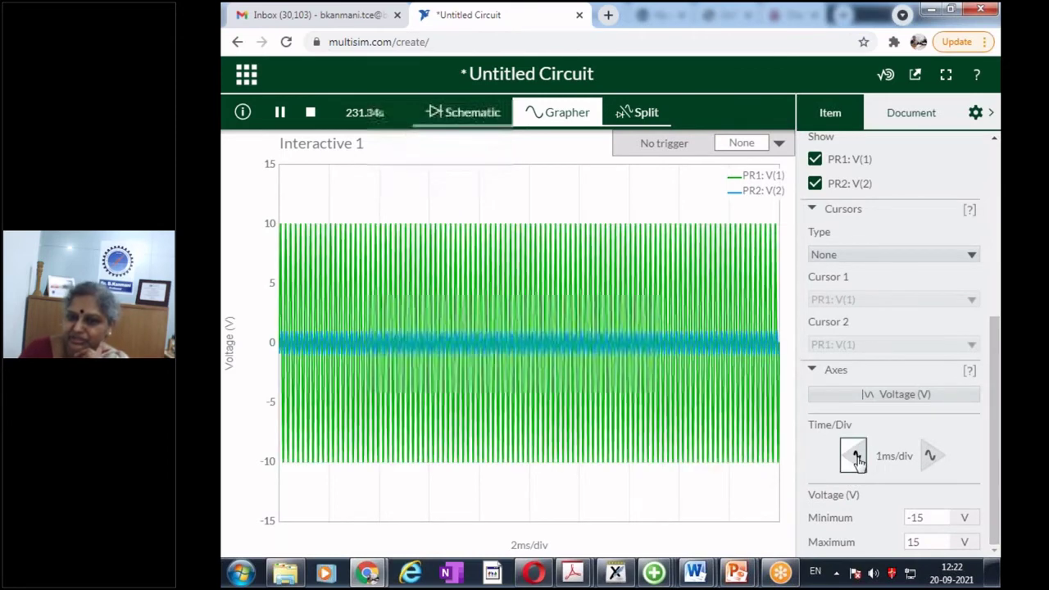
pyautogui.click(856, 459)
pyautogui.click(856, 460)
pyautogui.click(855, 459)
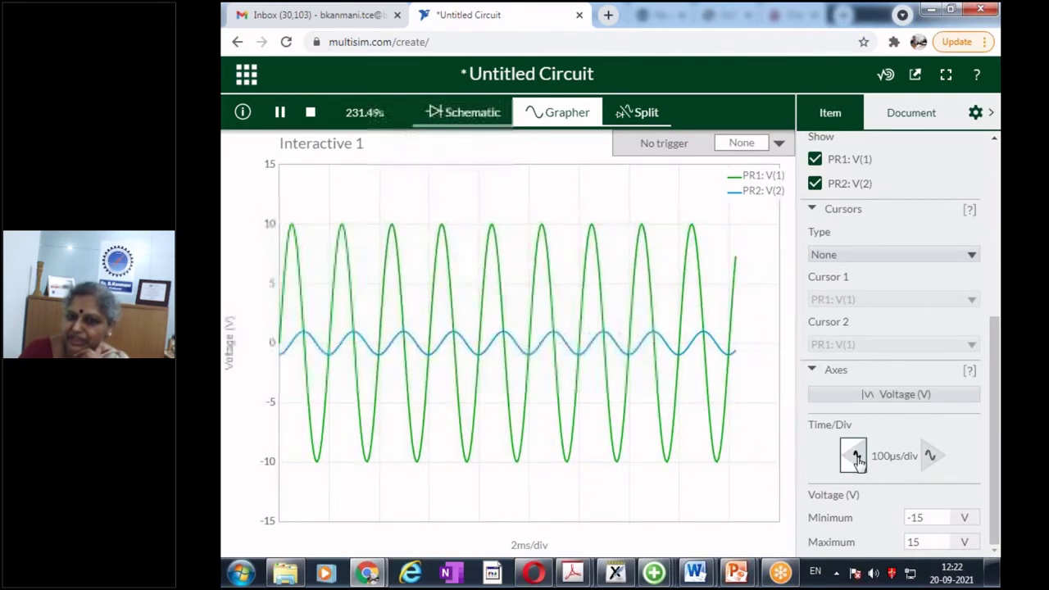
pyautogui.click(856, 459)
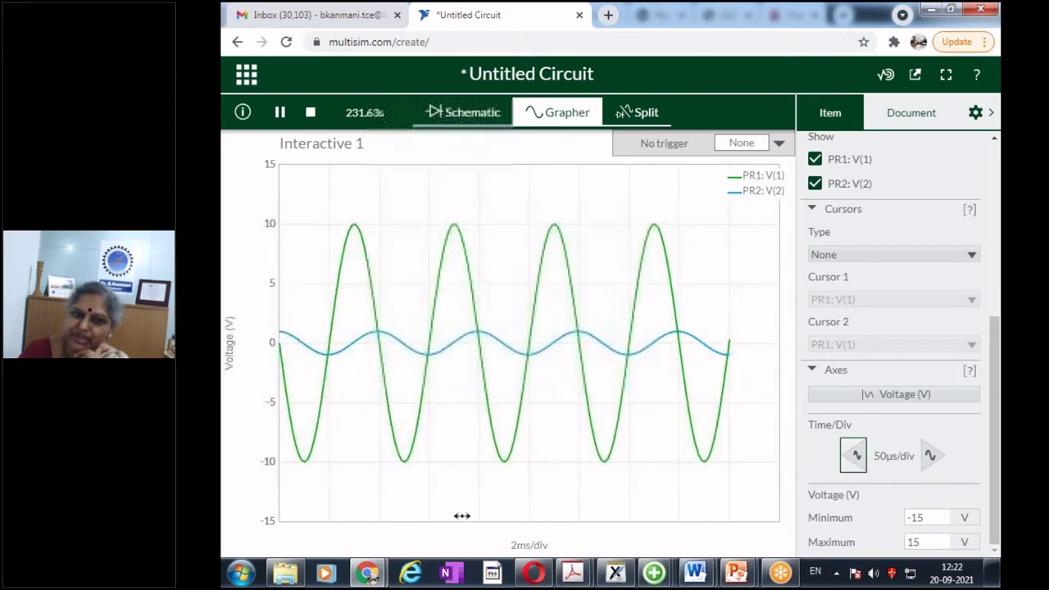
pyautogui.click(281, 114)
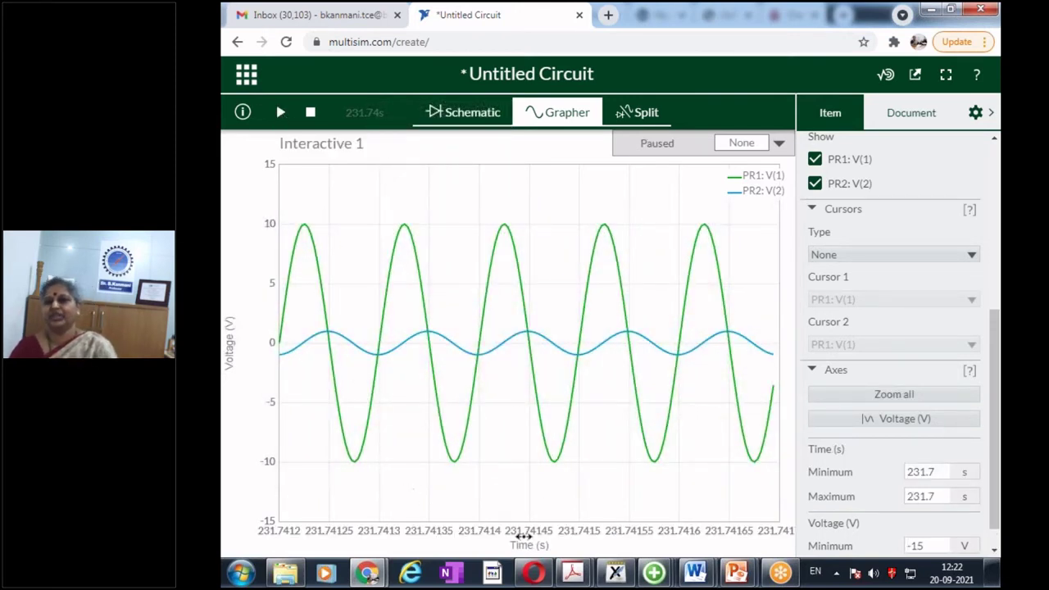
# - Inspect the peaks of the input and output waveforms on the paused 10 kHz graph to compare amplitude and phase
pyautogui.moveTo(398, 230)
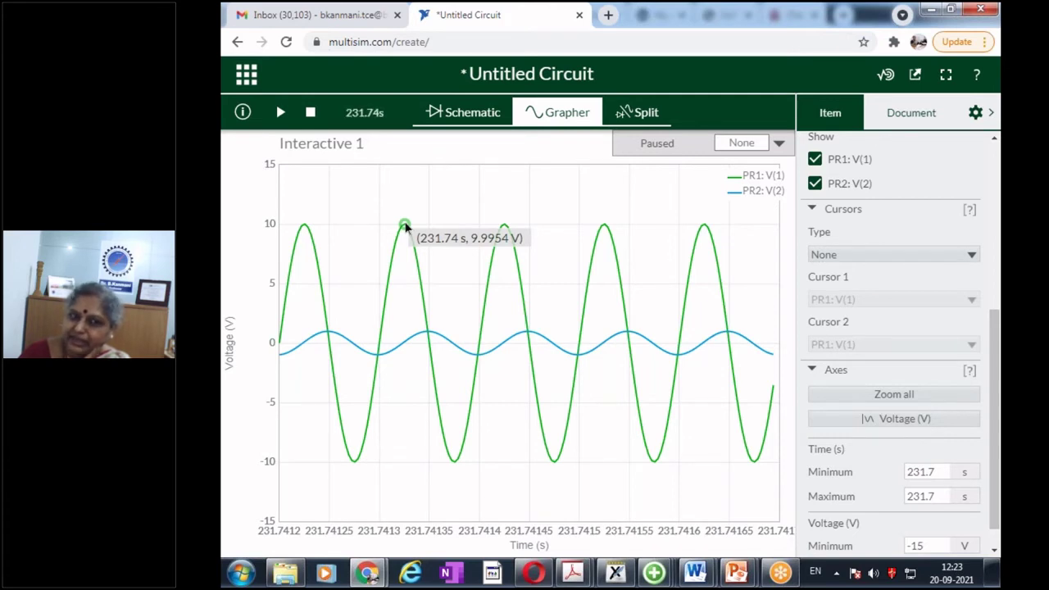
pyautogui.moveTo(525, 334)
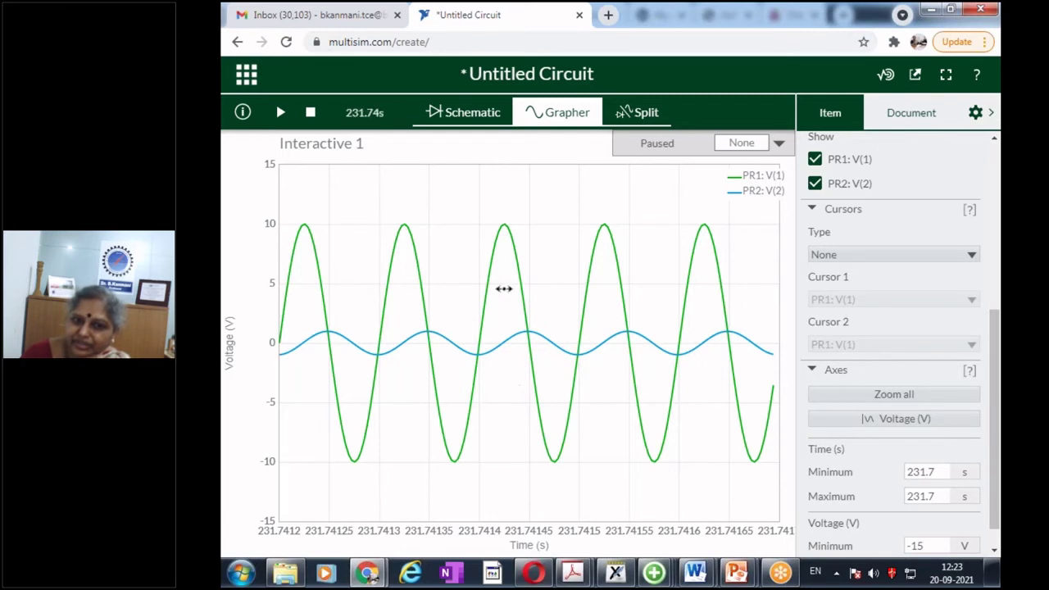
pyautogui.moveTo(502, 234)
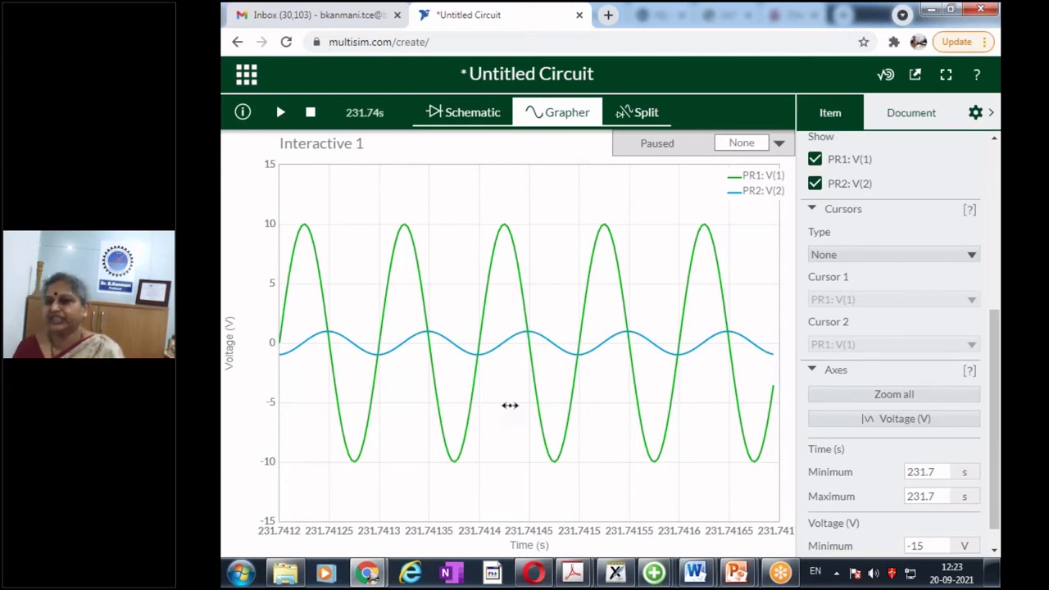
# - Resume the simulation, reduce the grapher's time scale to 20 µs/div and pause it on the enlarged 10 kHz waveforms
pyautogui.click(281, 112)
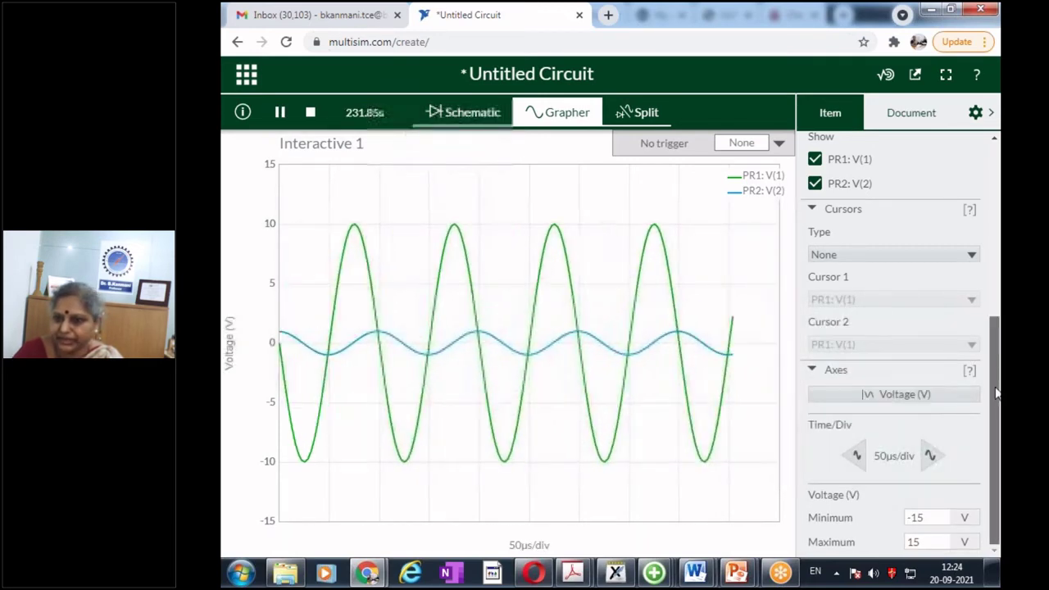
pyautogui.click(280, 112)
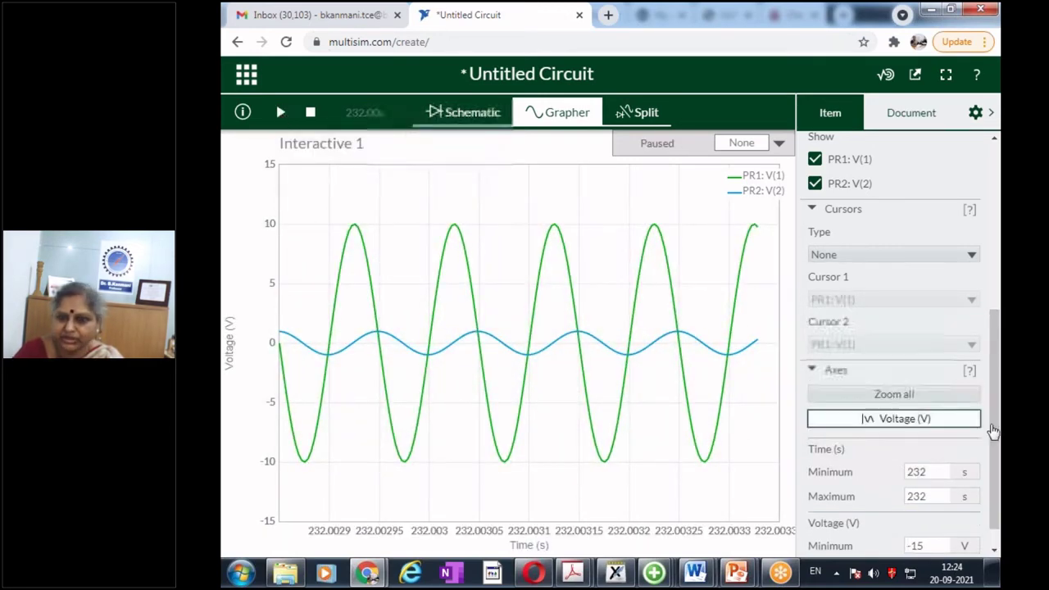
pyautogui.click(281, 113)
pyautogui.click(856, 456)
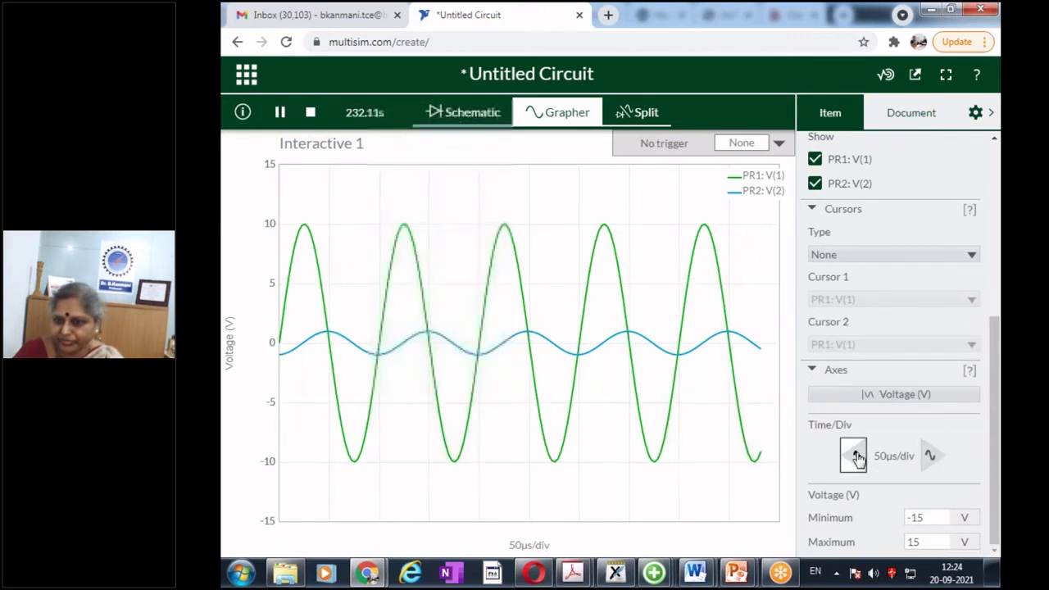
pyautogui.click(281, 112)
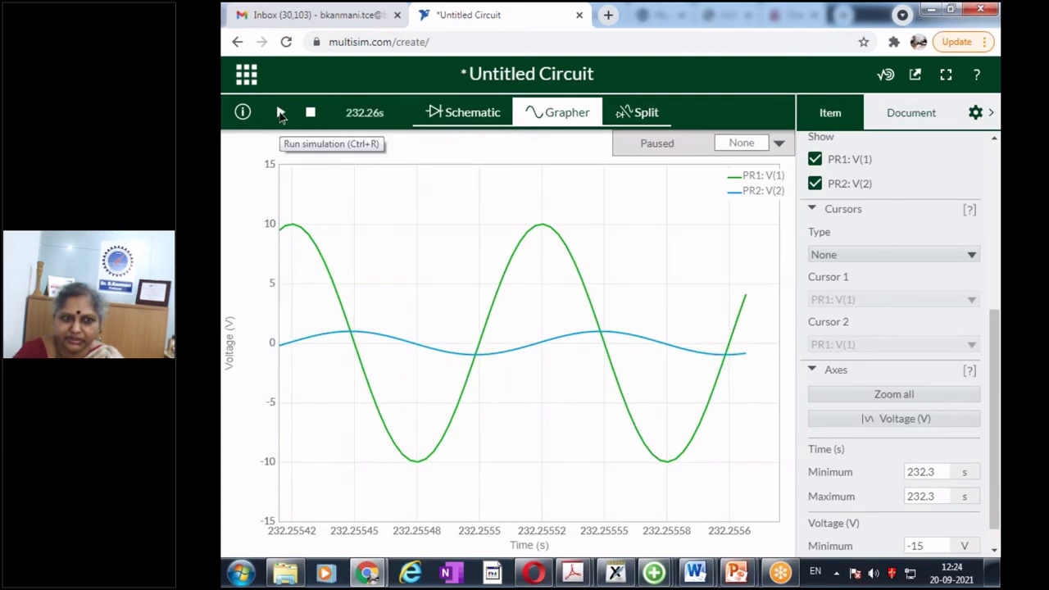
pyautogui.click(280, 113)
pyautogui.click(280, 112)
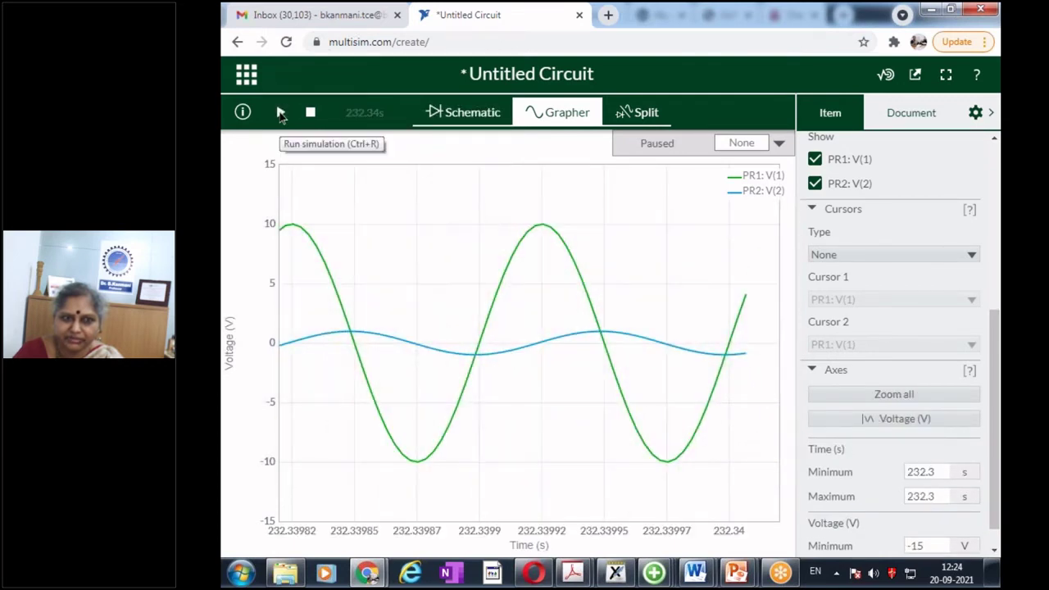
pyautogui.click(280, 112)
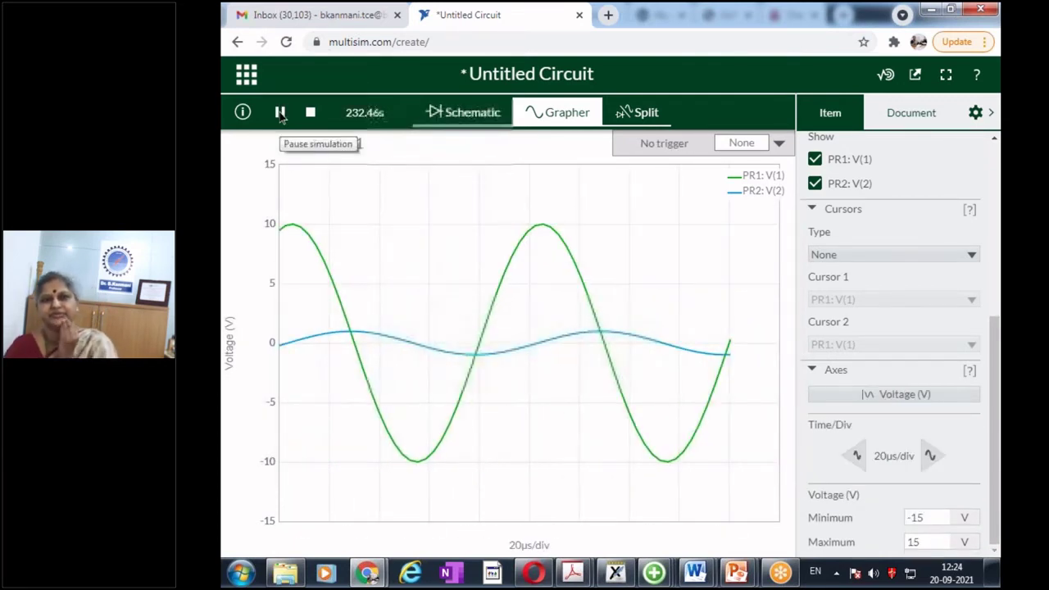
pyautogui.click(280, 113)
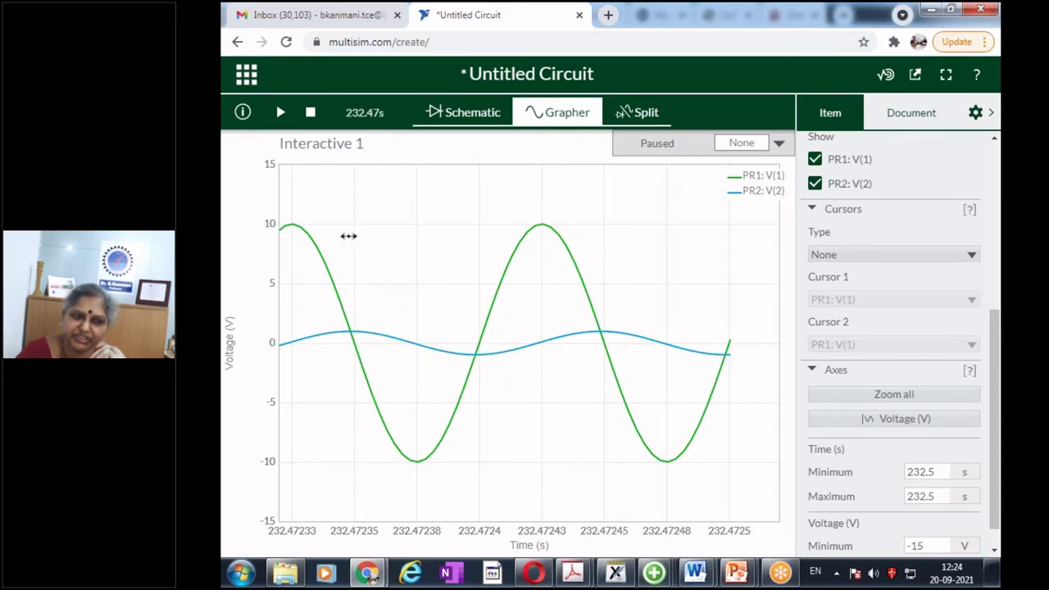
# - Read the peaks of the input V(1) and output V(2) waveforms on the paused 20 µs/div graph
pyautogui.moveTo(543, 229)
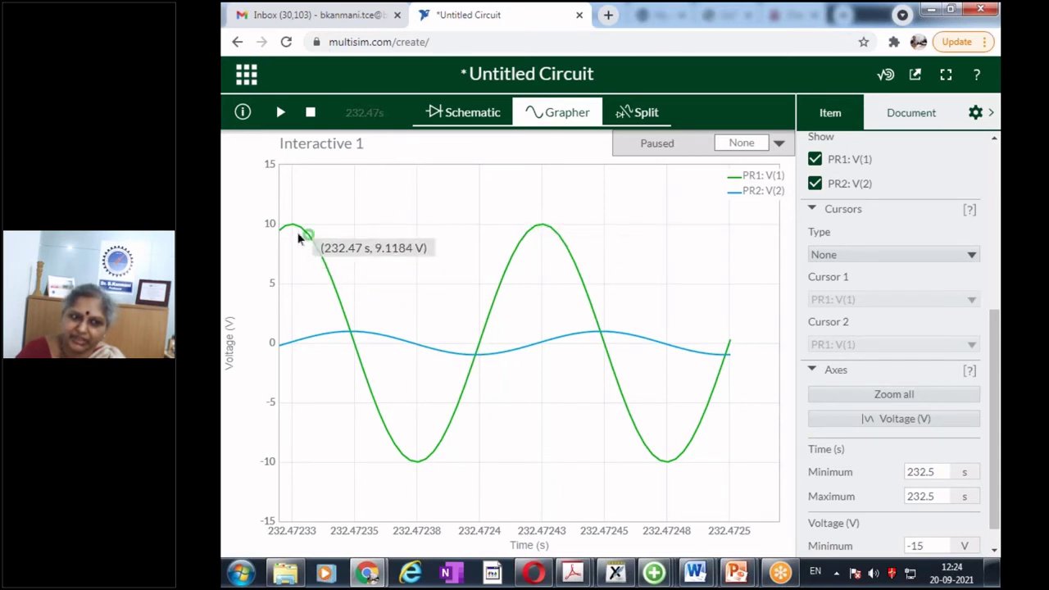
pyautogui.moveTo(294, 228)
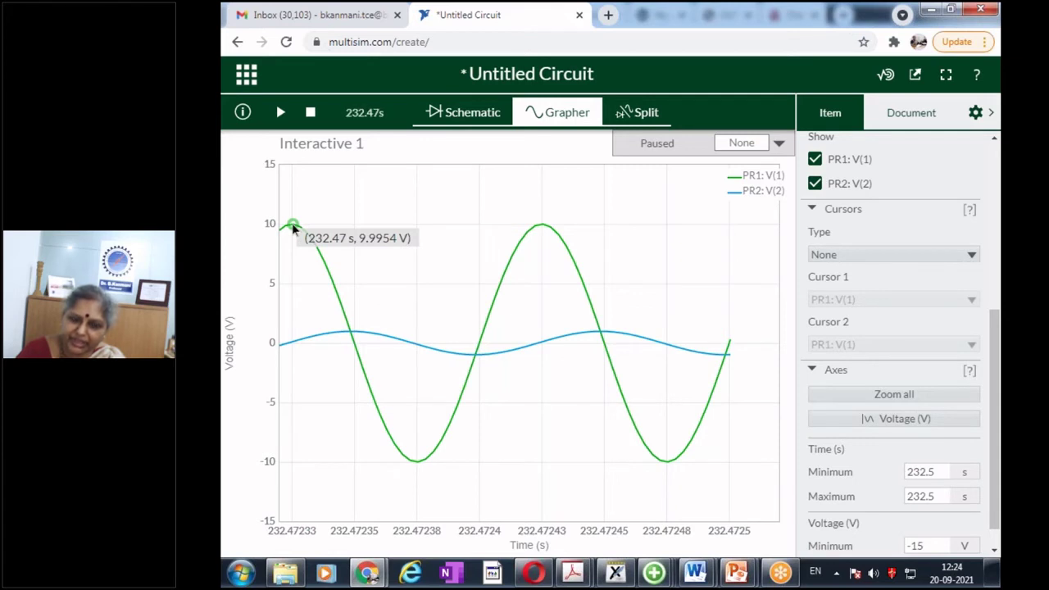
pyautogui.moveTo(350, 335)
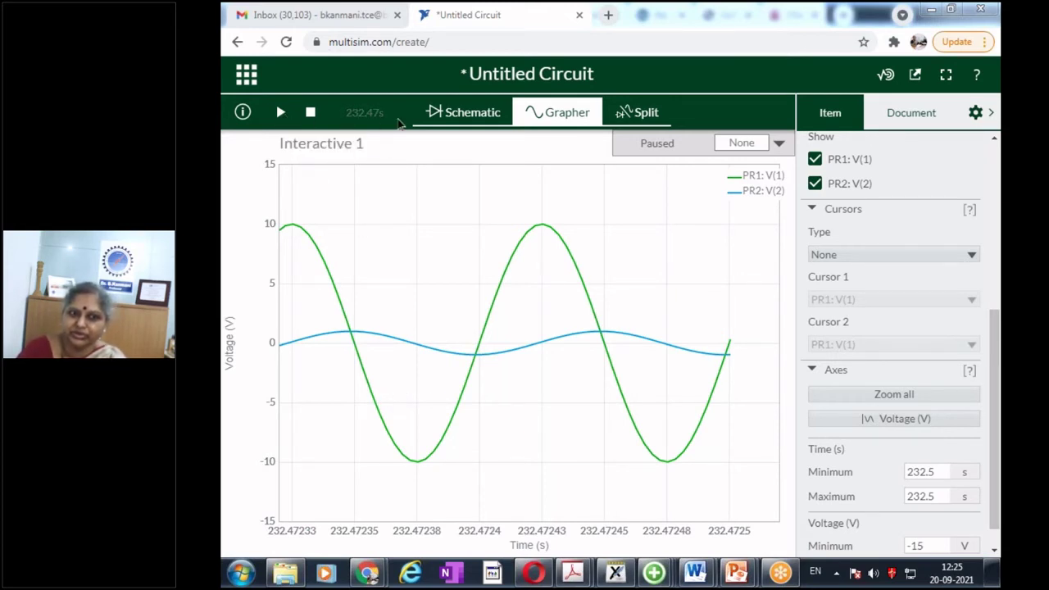
# - Return to the circuit schematic and stop the paused simulation so that the circuit can be edited
pyautogui.click(470, 115)
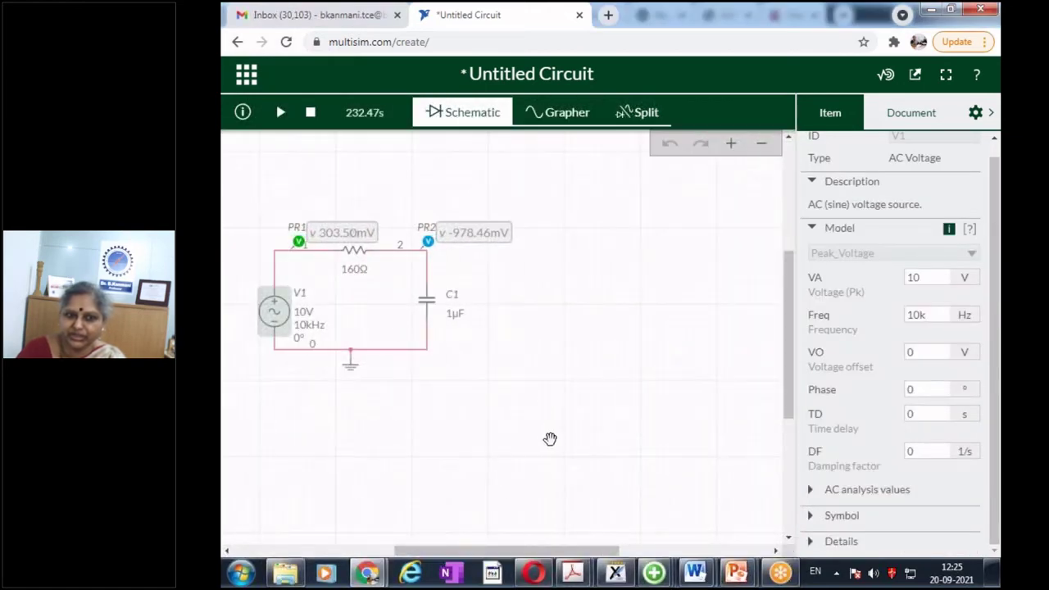
pyautogui.click(502, 416)
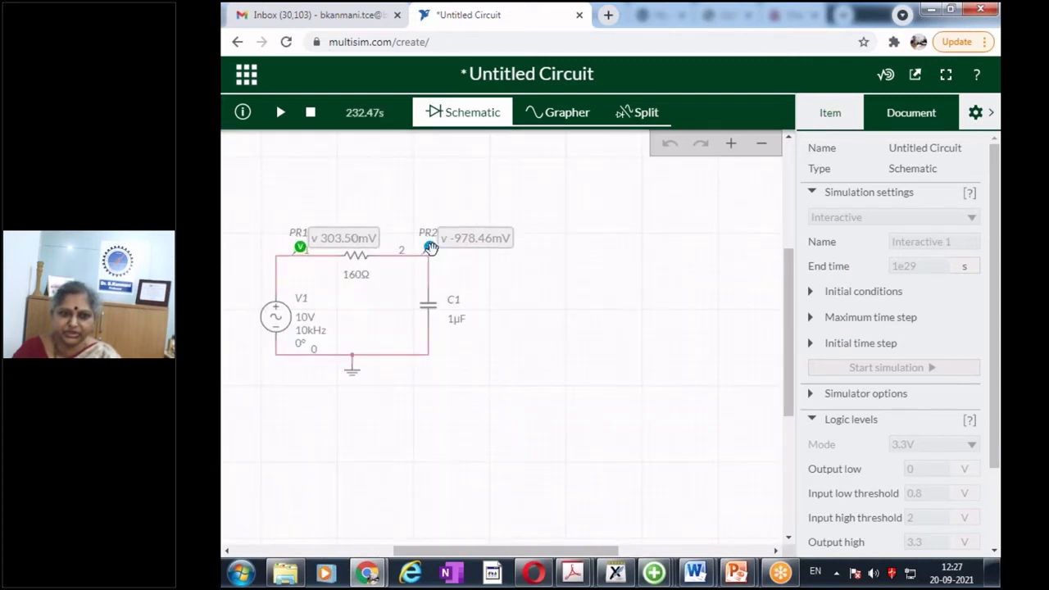
pyautogui.click(430, 248)
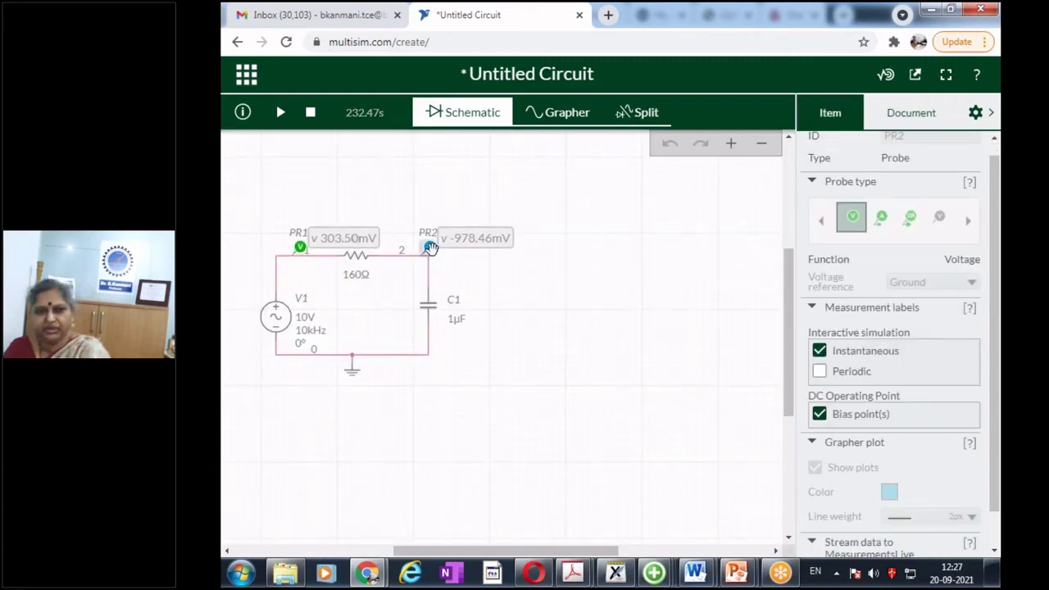
pyautogui.click(489, 289)
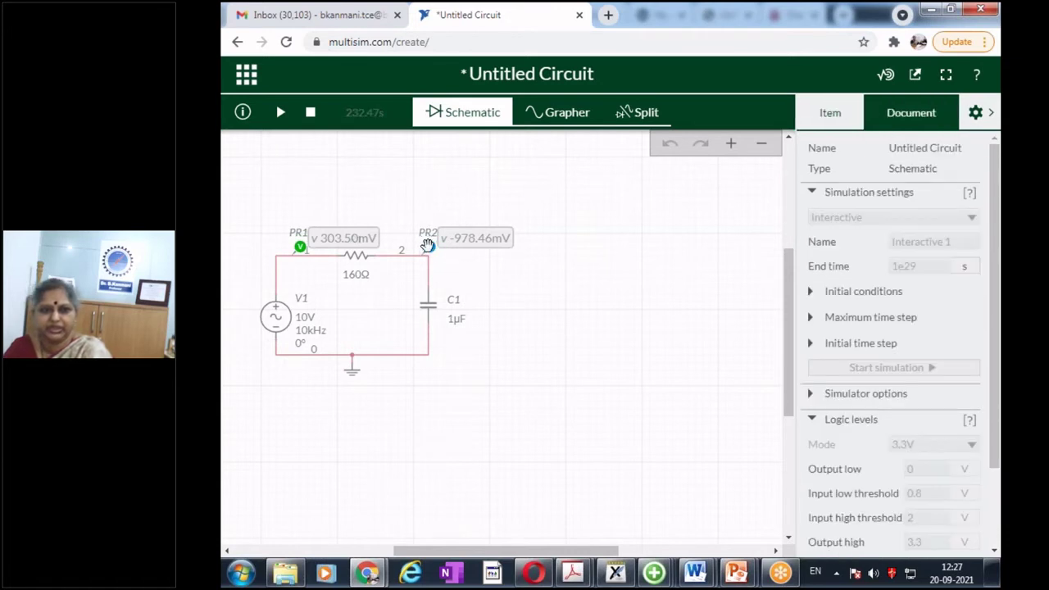
pyautogui.click(427, 246)
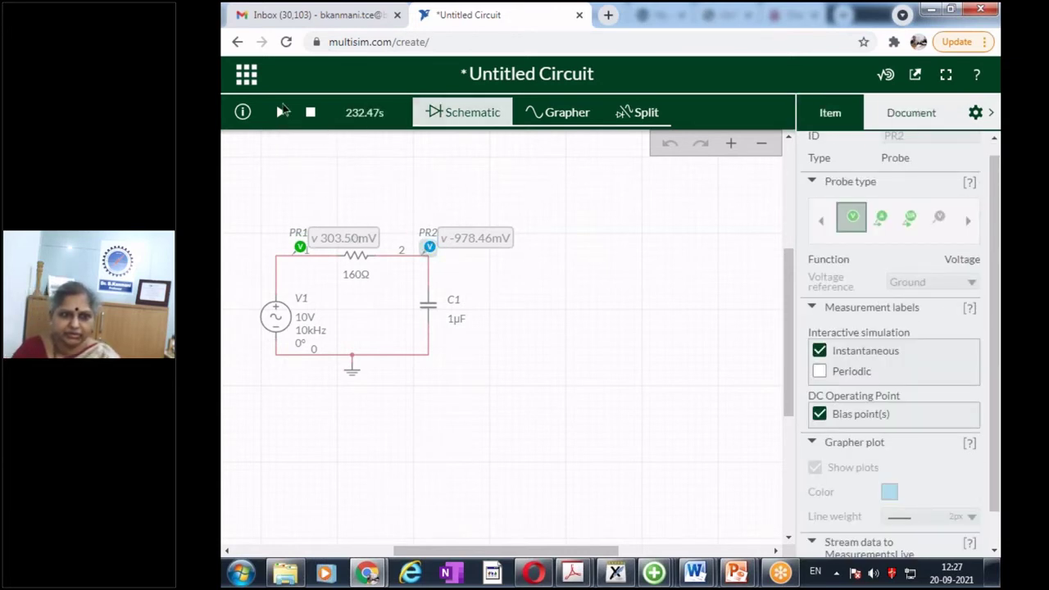
pyautogui.click(311, 114)
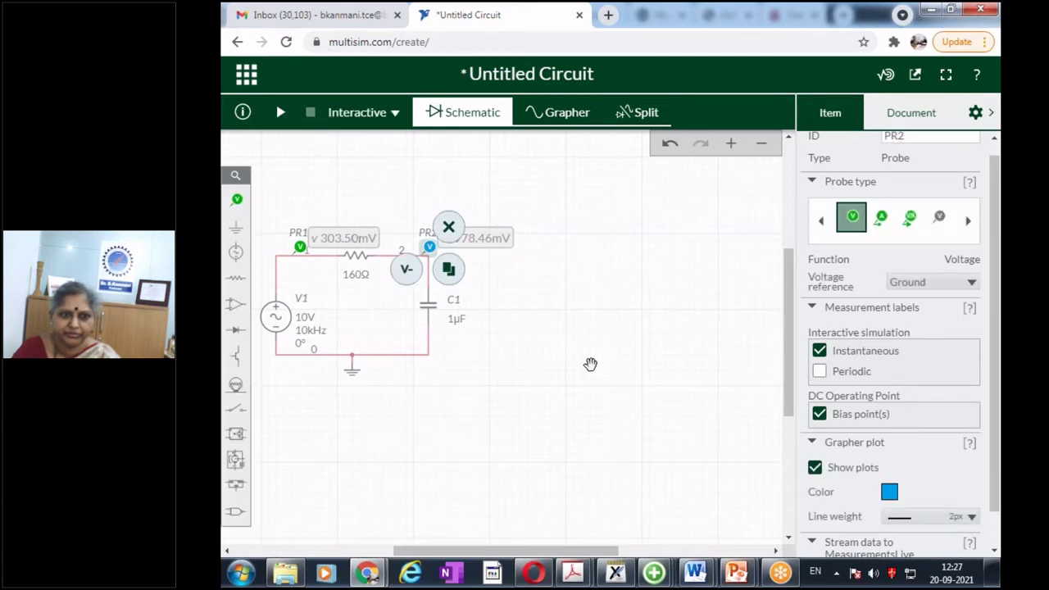
pyautogui.click(565, 351)
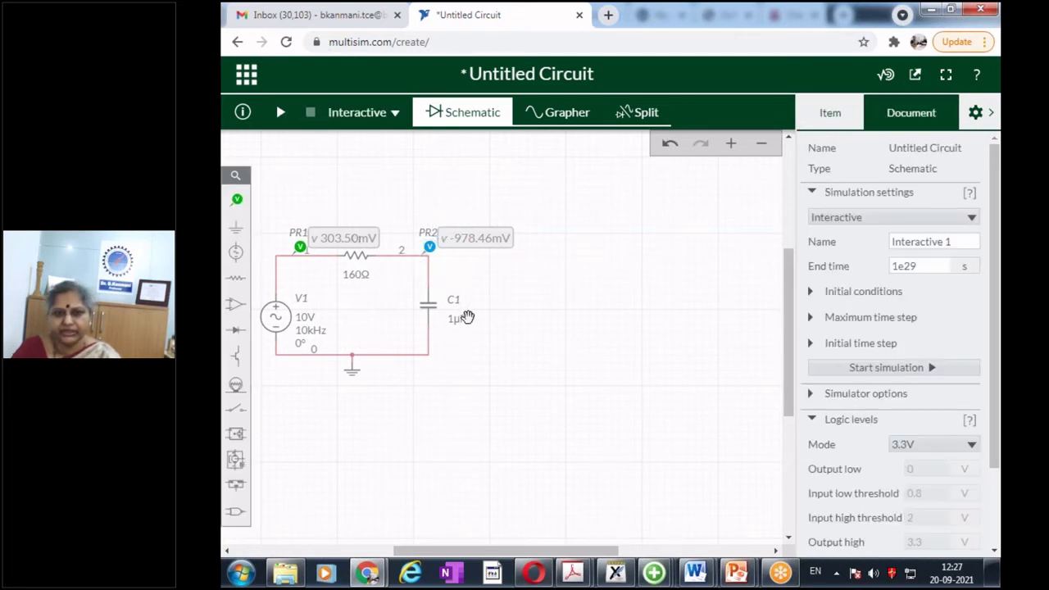
# - Delete the voltage probes PR2 and PR1 from the RC circuit
pyautogui.click(430, 247)
pyautogui.press('Delete')
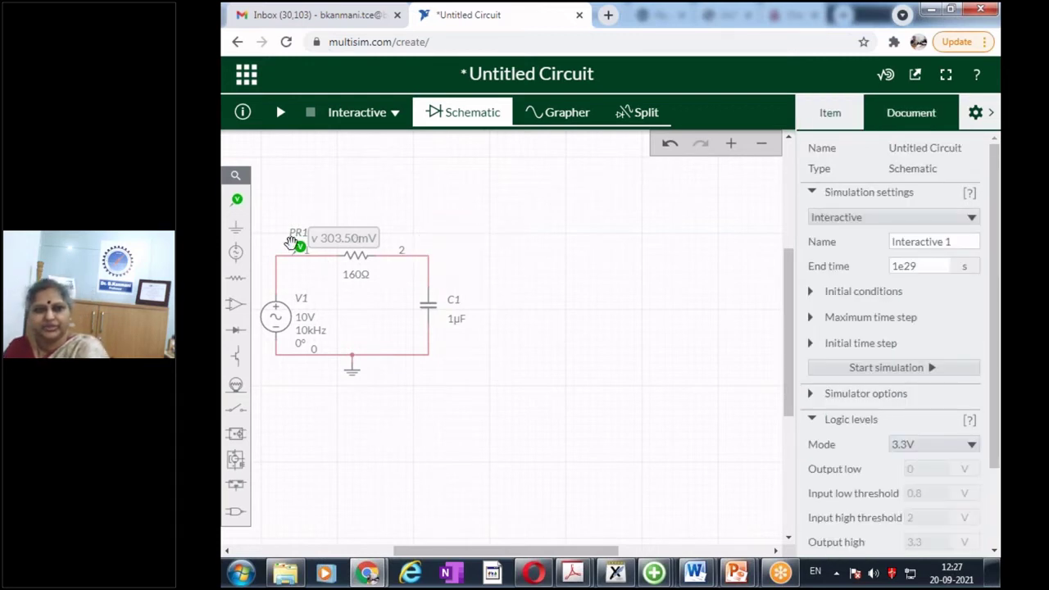
pyautogui.click(301, 247)
pyautogui.press('Delete')
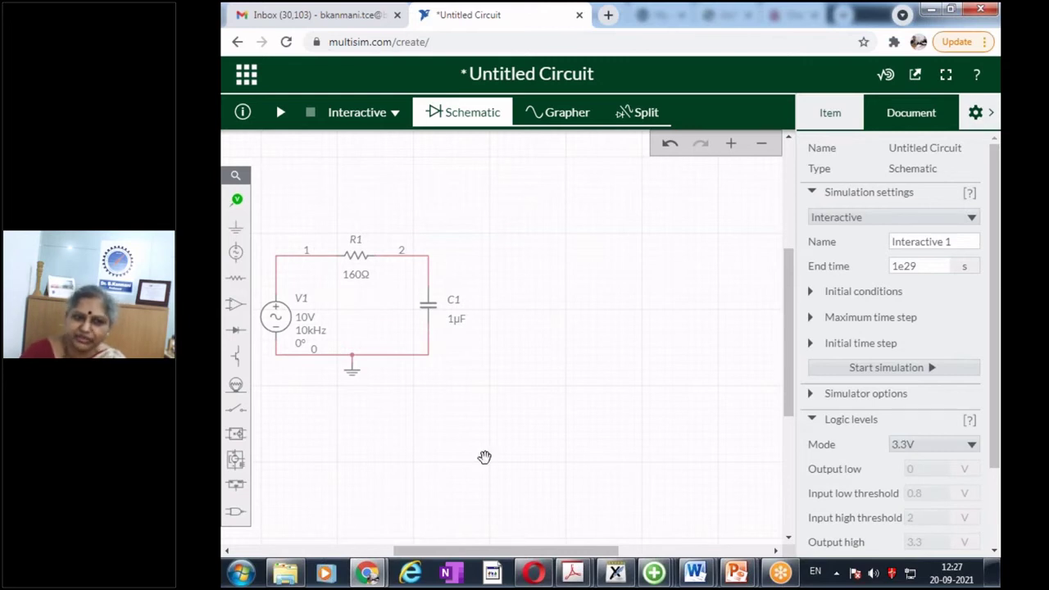
# - Place a diode in the empty area below and beyond capacitor C1 of the RC circuit
pyautogui.moveTo(238, 334)
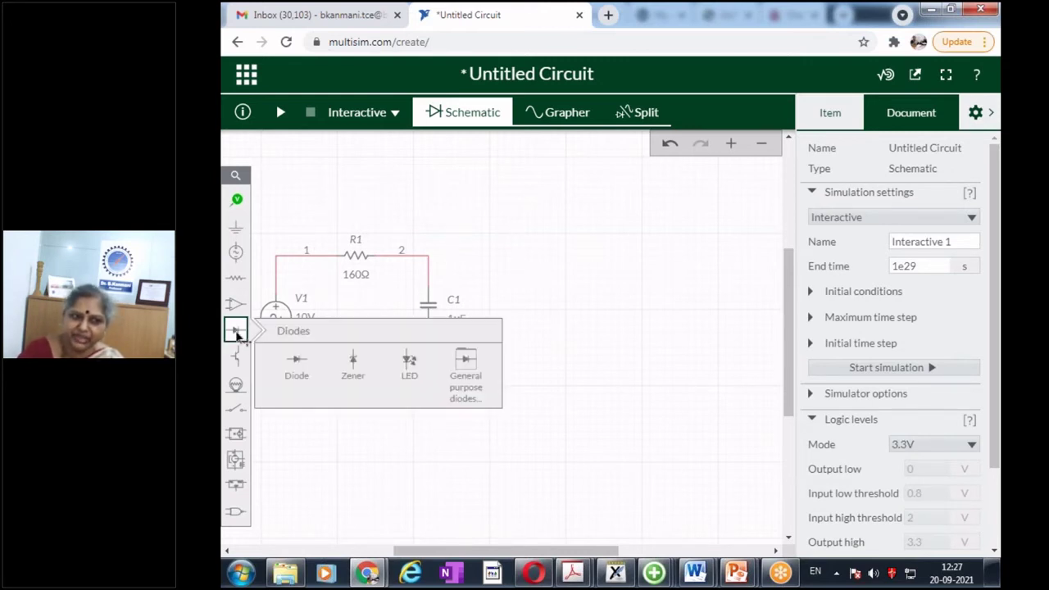
pyautogui.click(295, 367)
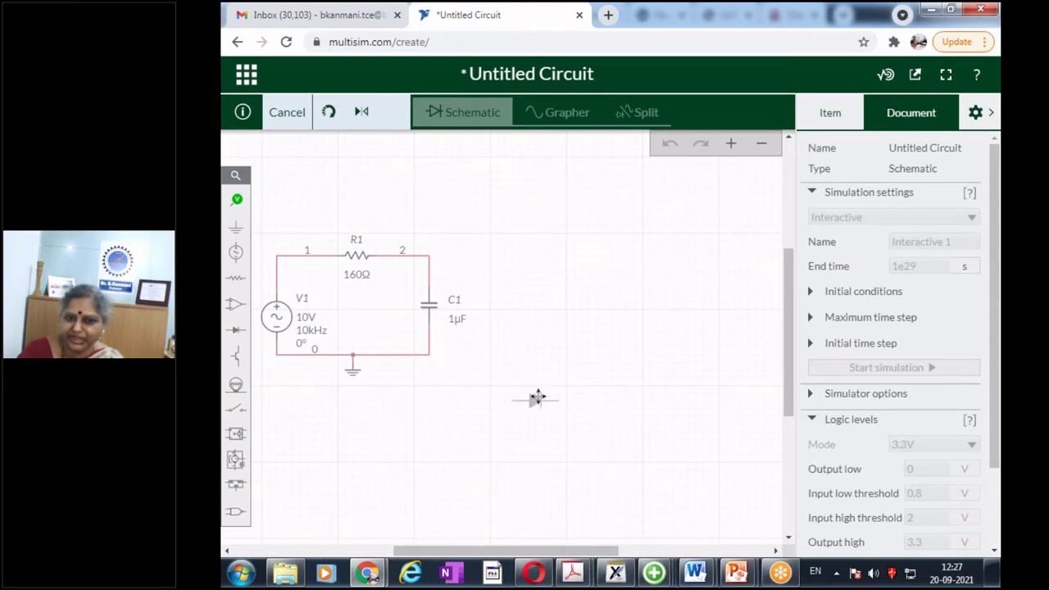
pyautogui.click(544, 391)
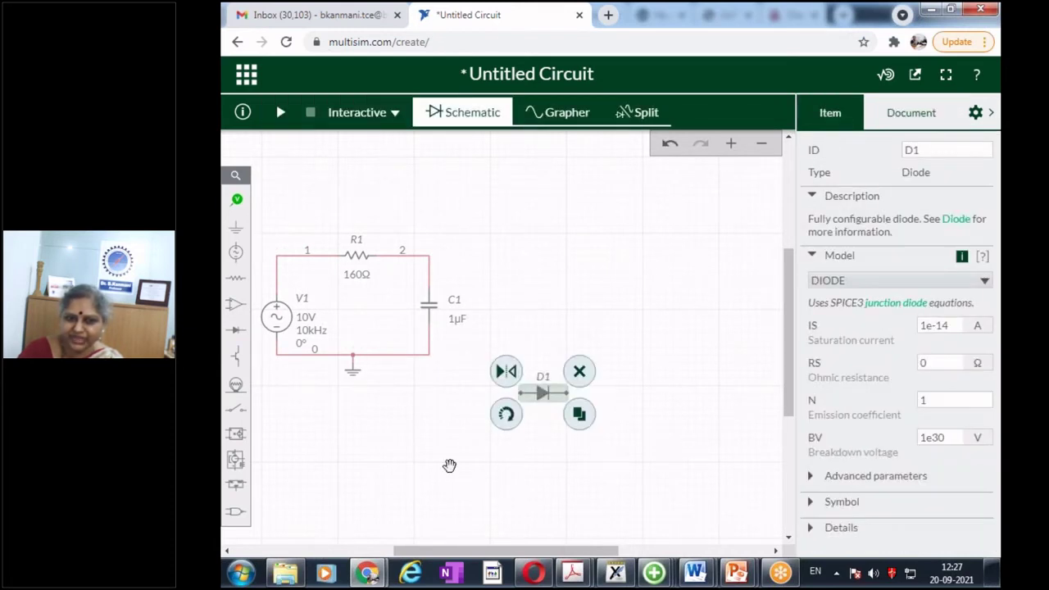
pyautogui.click(448, 465)
# - Place a resistor below and beyond the cathode end of diode D1, rotated to stand vertically
pyautogui.click(237, 283)
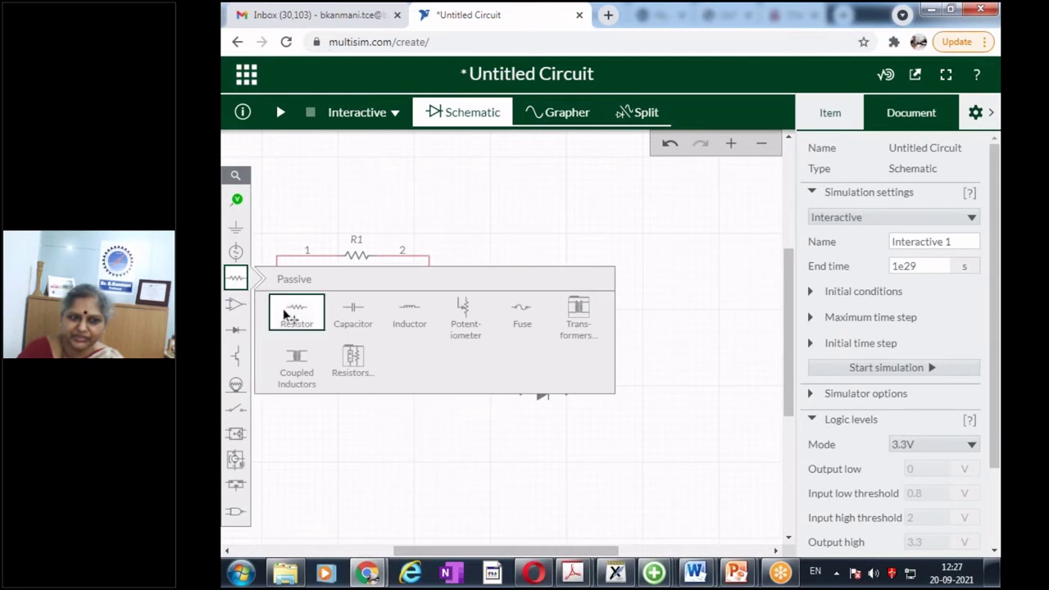
pyautogui.click(303, 308)
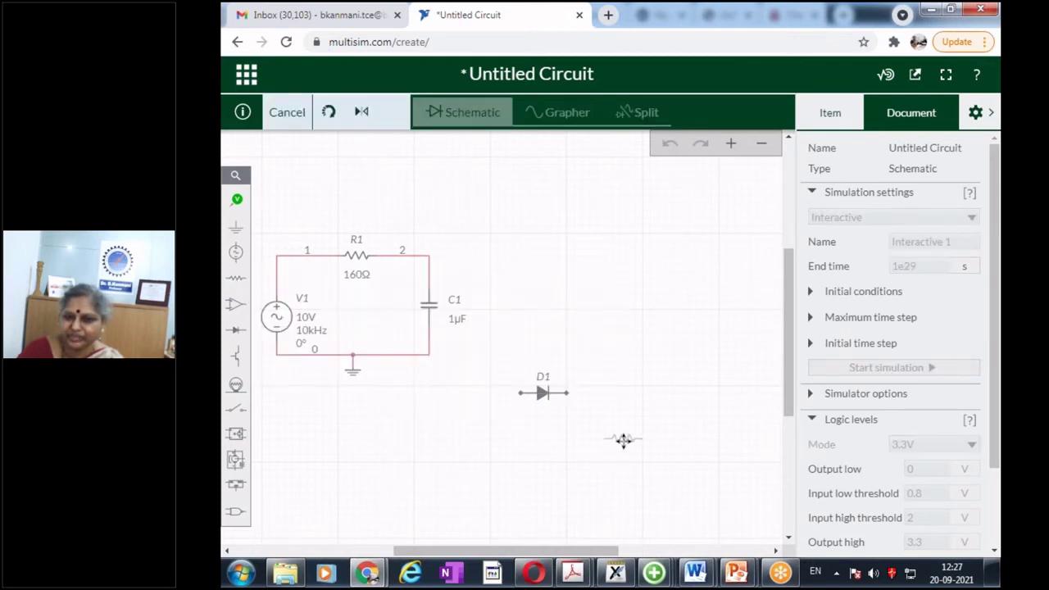
pyautogui.click(624, 440)
pyautogui.click(595, 466)
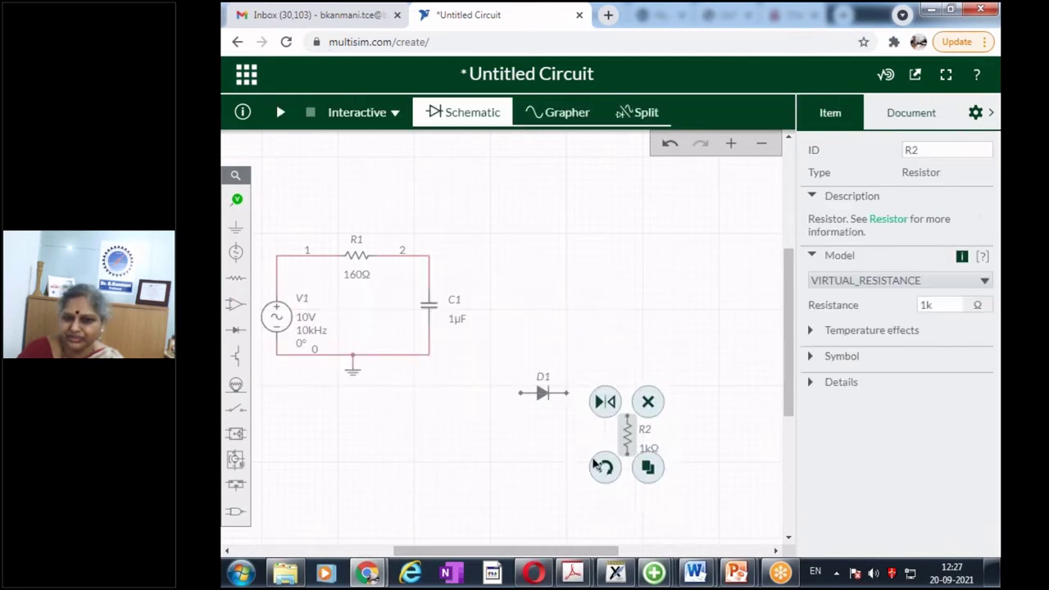
pyautogui.click(534, 483)
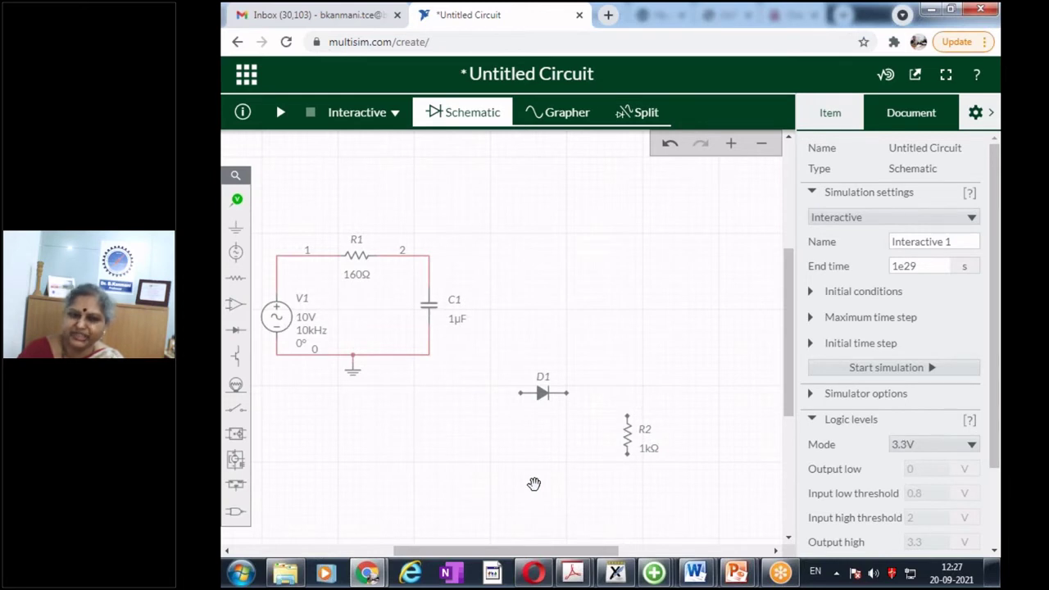
# - Place an AC voltage source below the anode end of diode D1 and a ground between the source and resistor R2
pyautogui.click(235, 252)
pyautogui.click(296, 296)
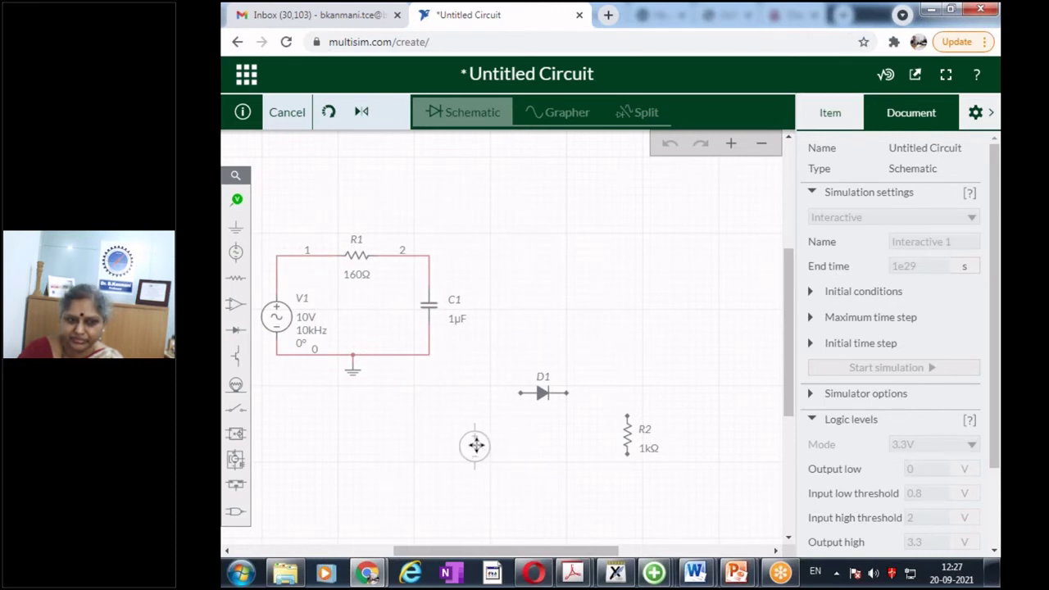
pyautogui.click(475, 445)
pyautogui.click(235, 226)
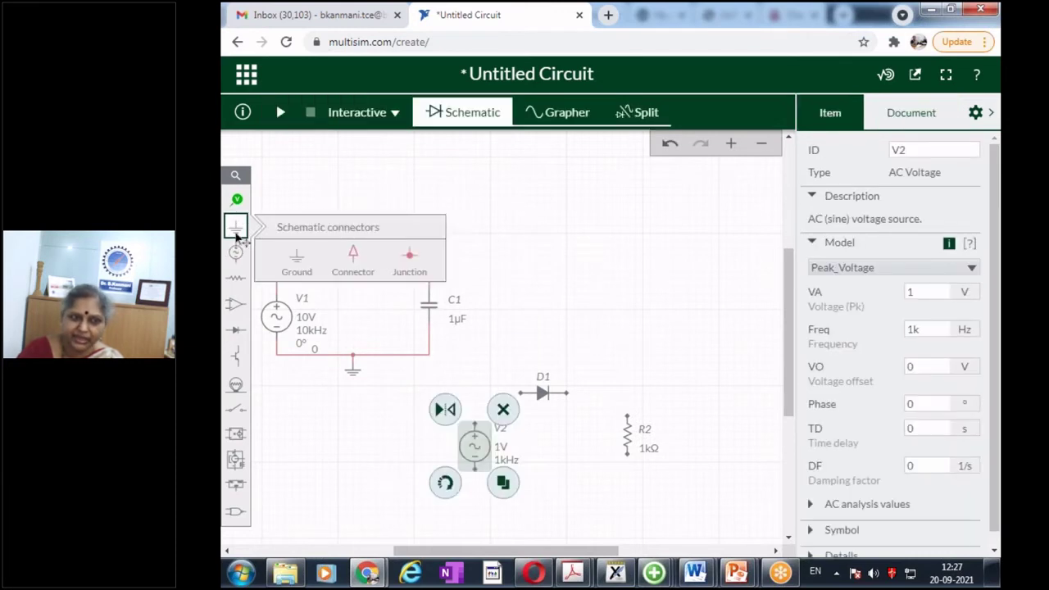
pyautogui.click(297, 261)
pyautogui.click(572, 503)
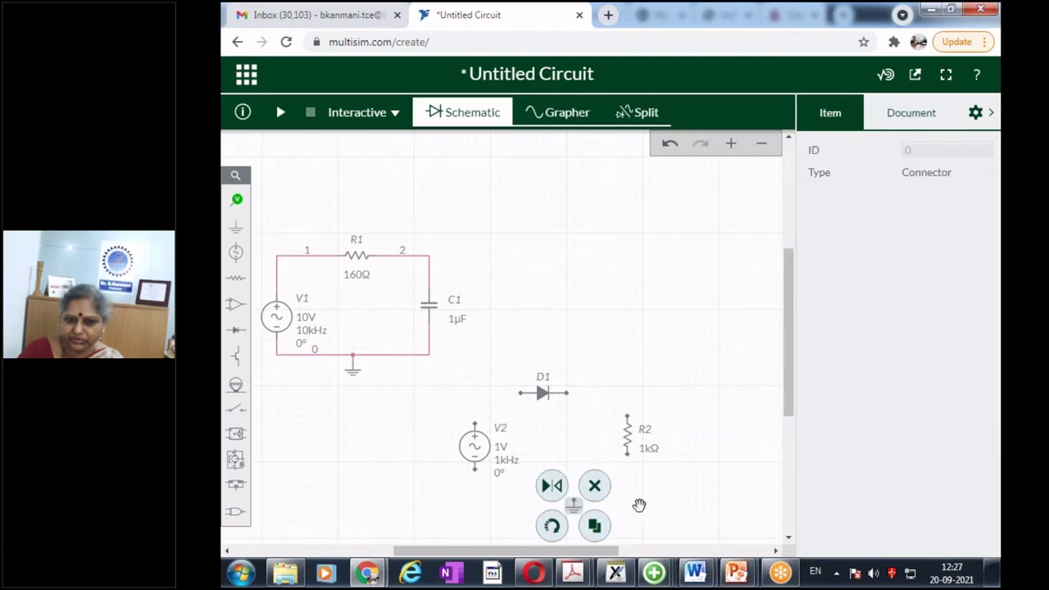
pyautogui.click(541, 421)
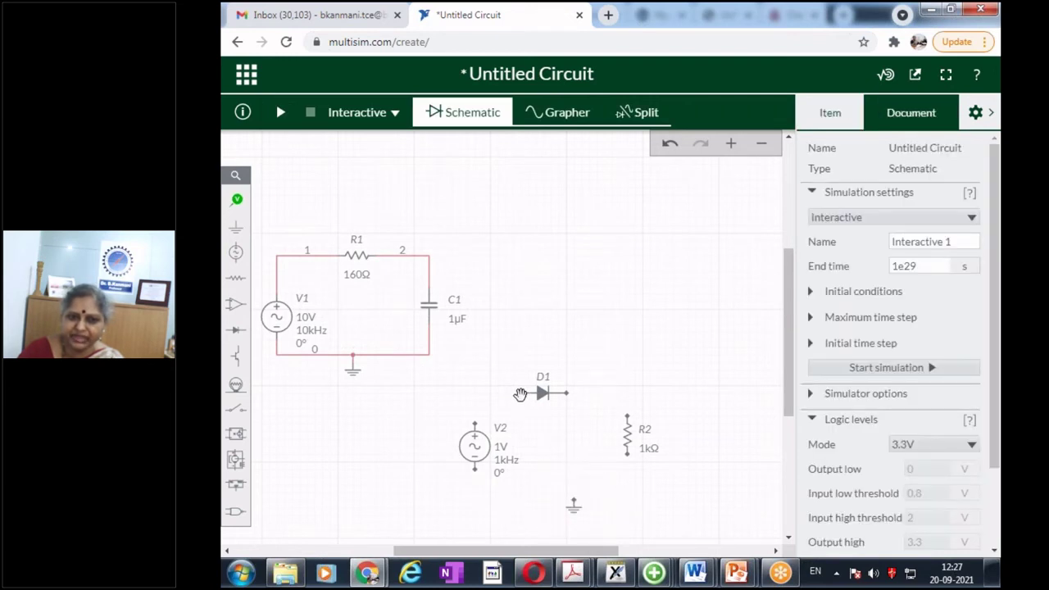
# - Wire the anode of diode D1 to the positive terminal of V2 and its cathode to the upper end of R2
pyautogui.click(520, 393)
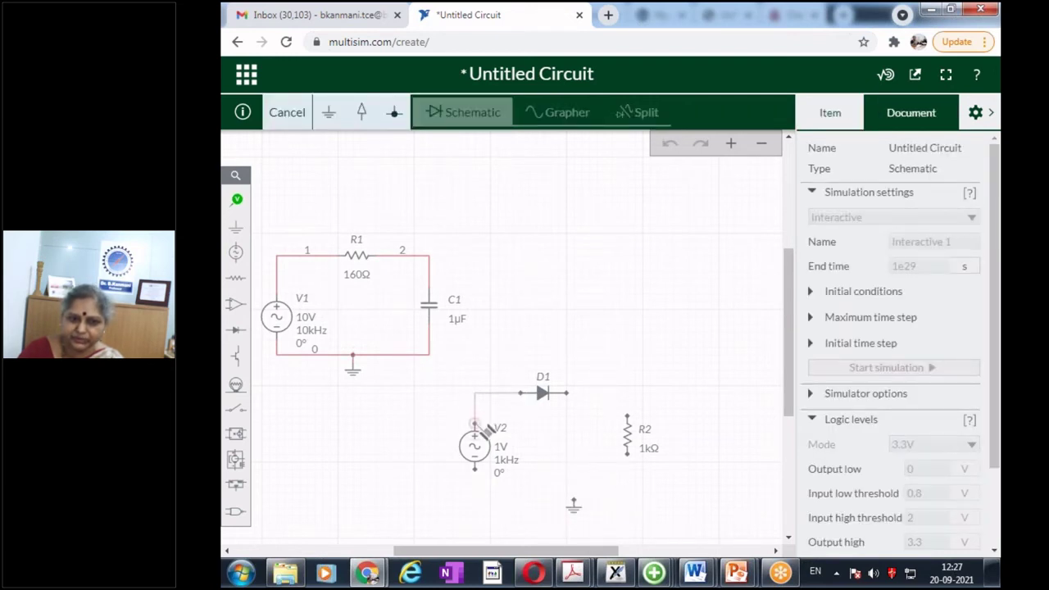
pyautogui.click(474, 423)
pyautogui.click(654, 503)
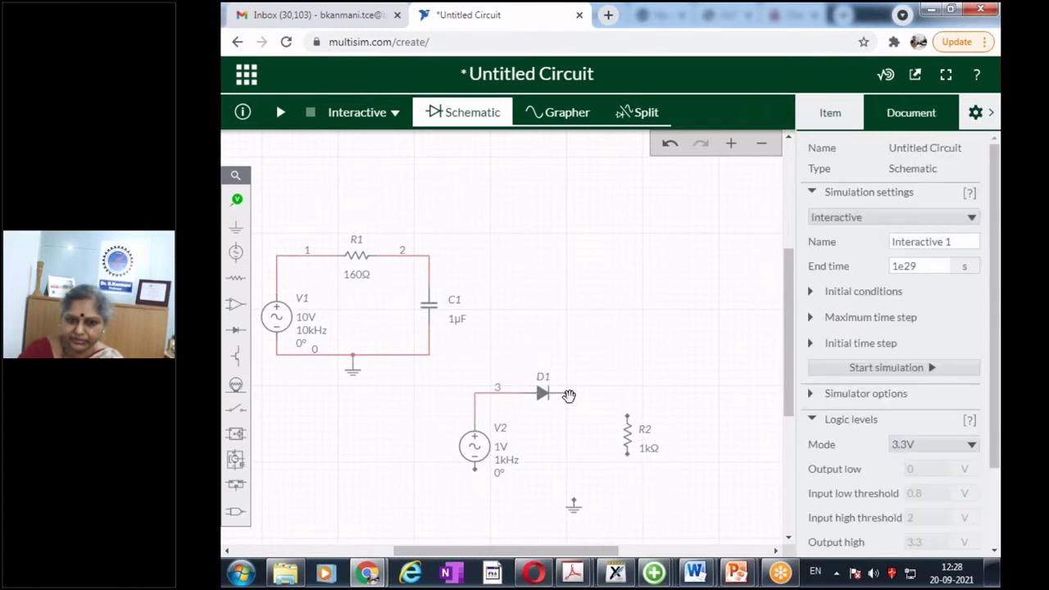
pyautogui.click(565, 393)
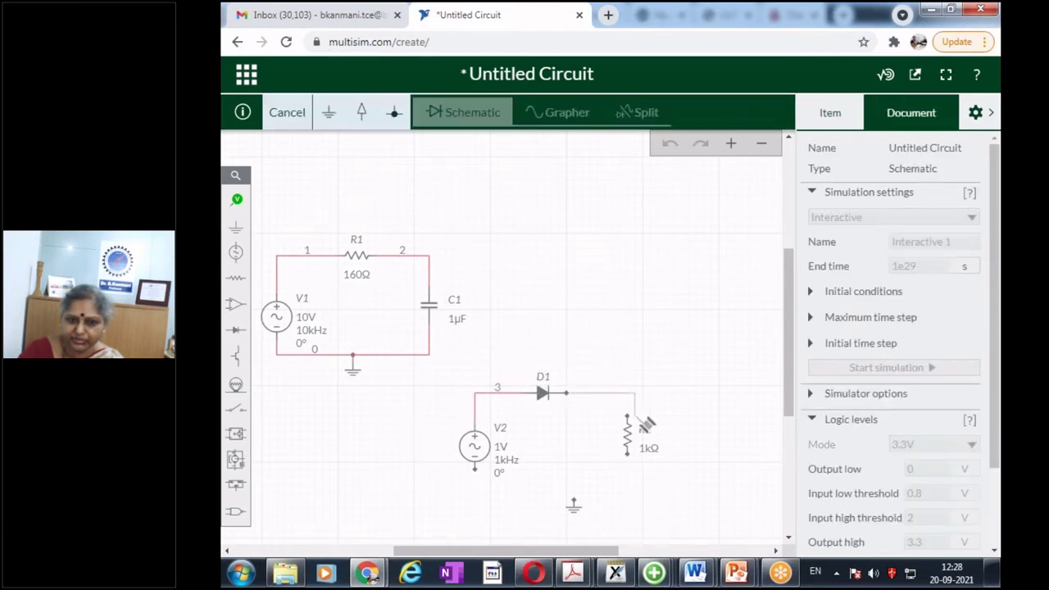
pyautogui.click(631, 420)
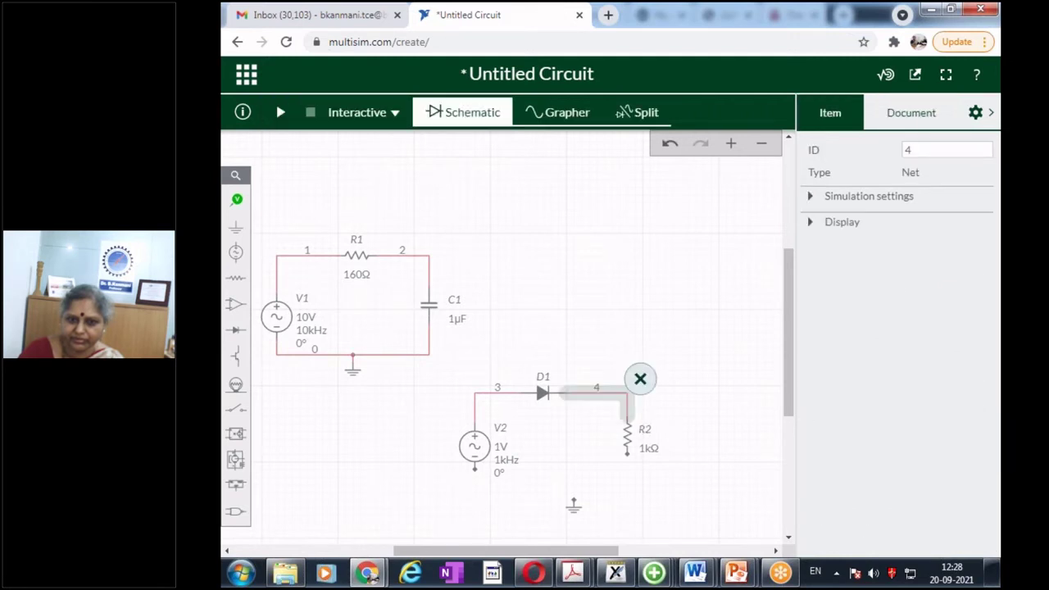
# - Wire the negative terminal of V2 and the lower end of R2 to the ground between them
pyautogui.click(481, 472)
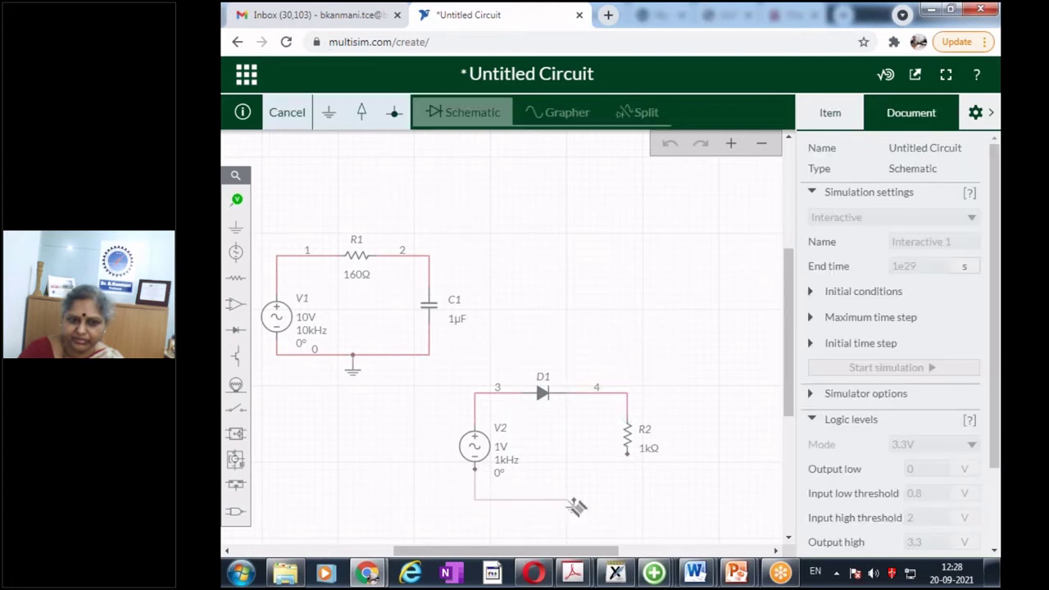
pyautogui.click(576, 502)
pyautogui.click(647, 509)
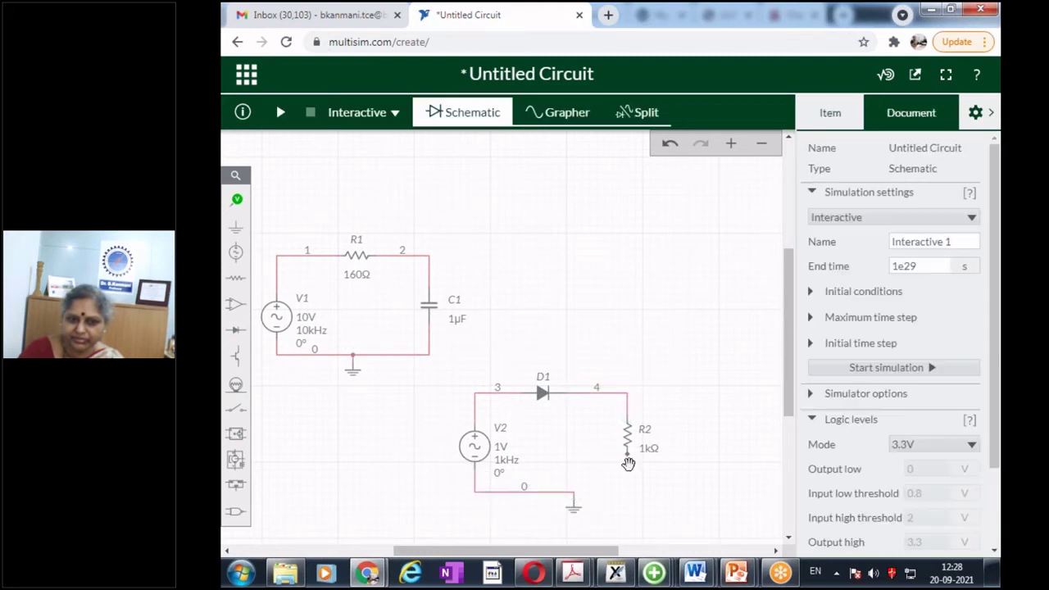
pyautogui.click(628, 453)
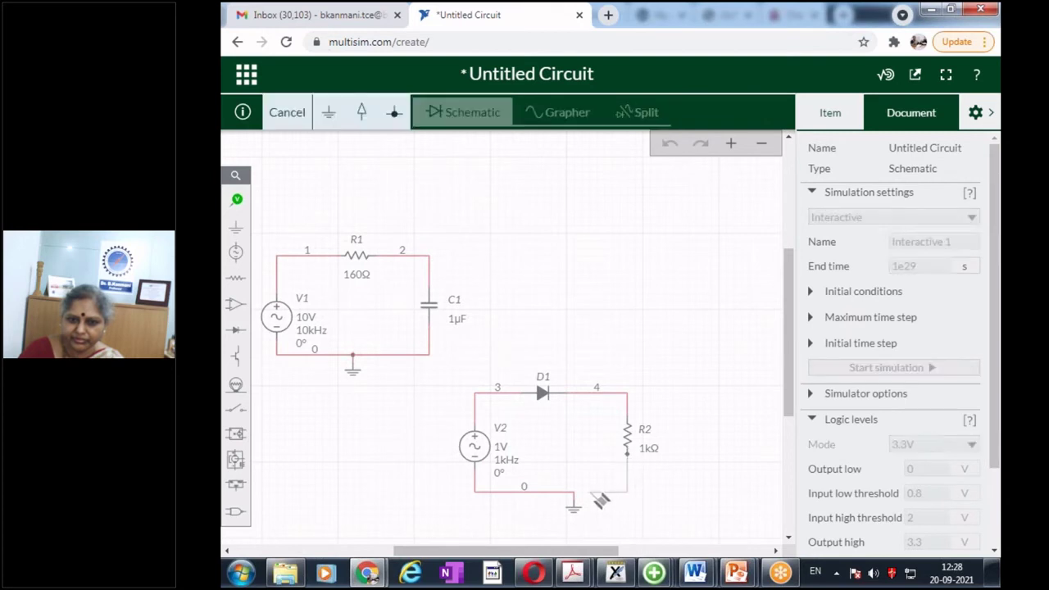
pyautogui.click(575, 498)
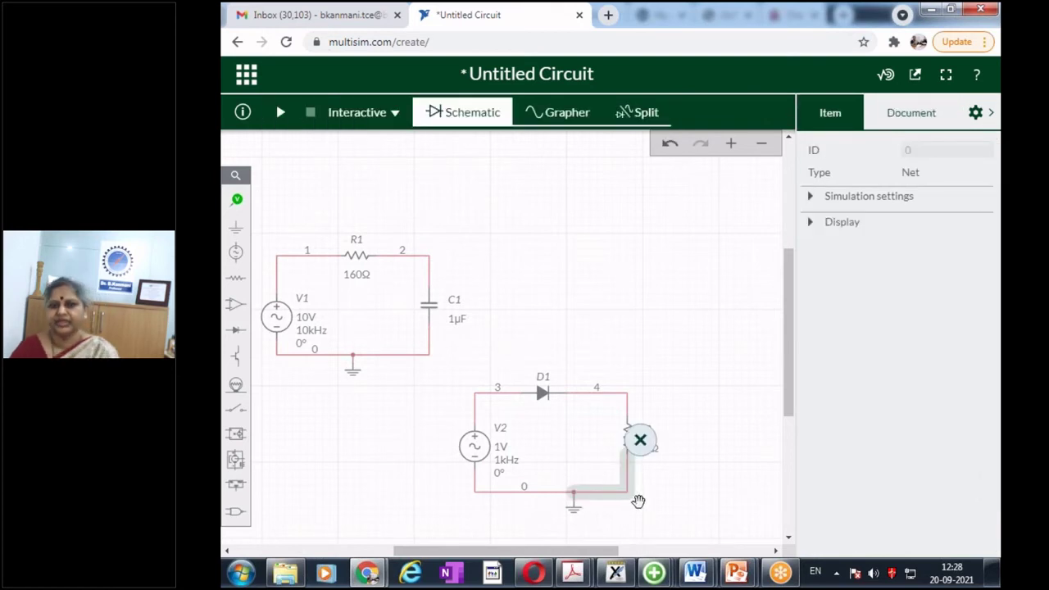
pyautogui.click(715, 523)
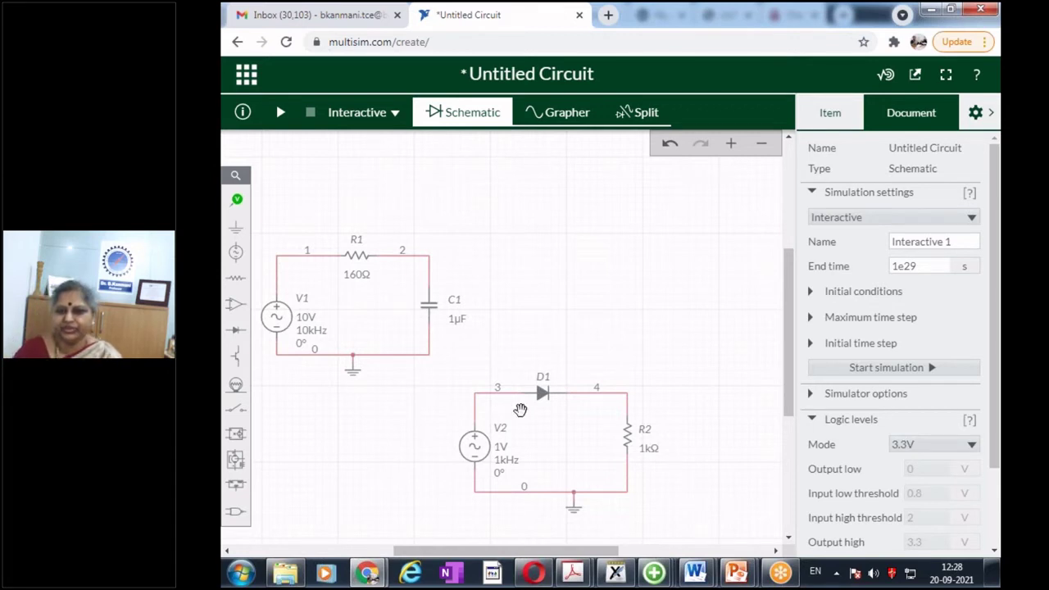
# - Set the peak voltage of AC source V2 to 10 V
pyautogui.click(475, 447)
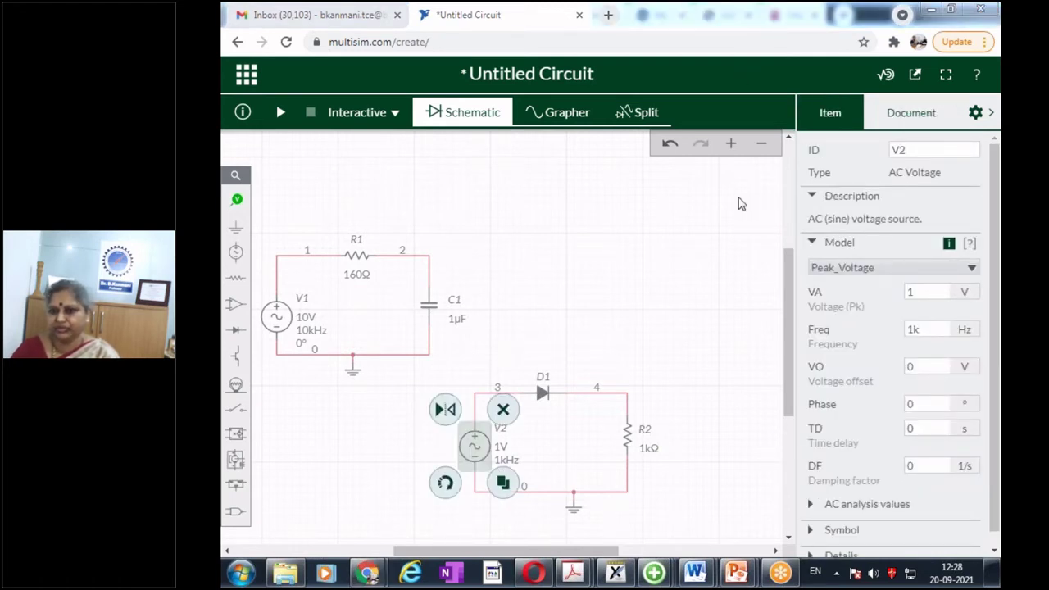
pyautogui.click(929, 293)
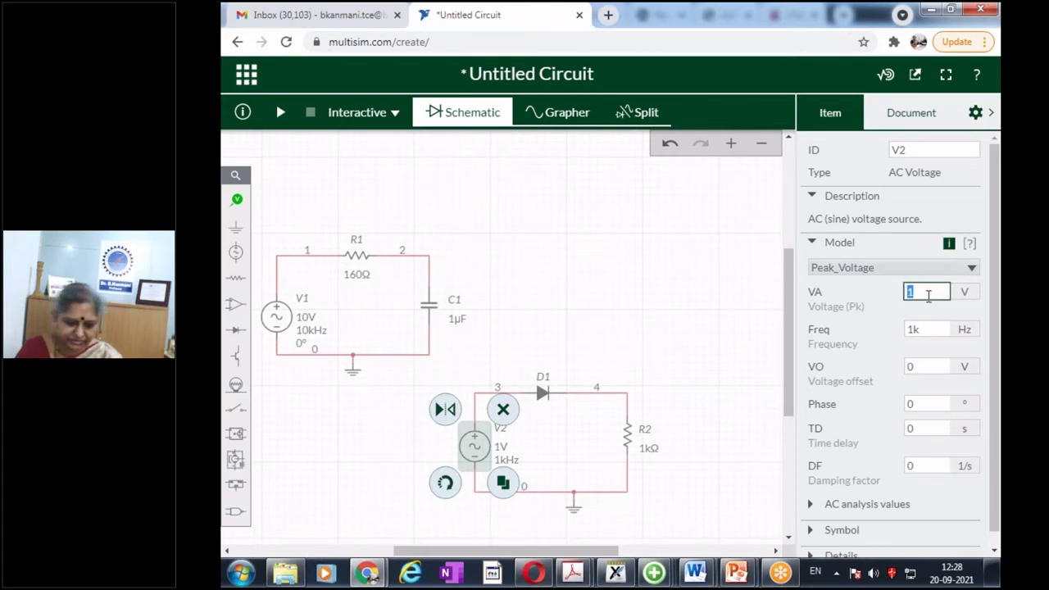
pyautogui.press('Return')
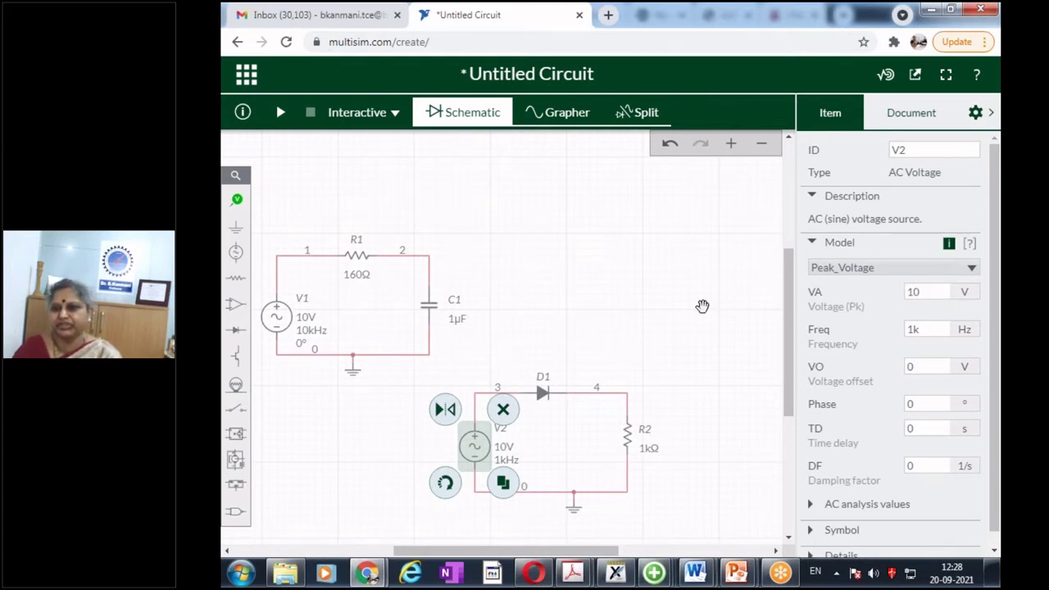
pyautogui.click(702, 306)
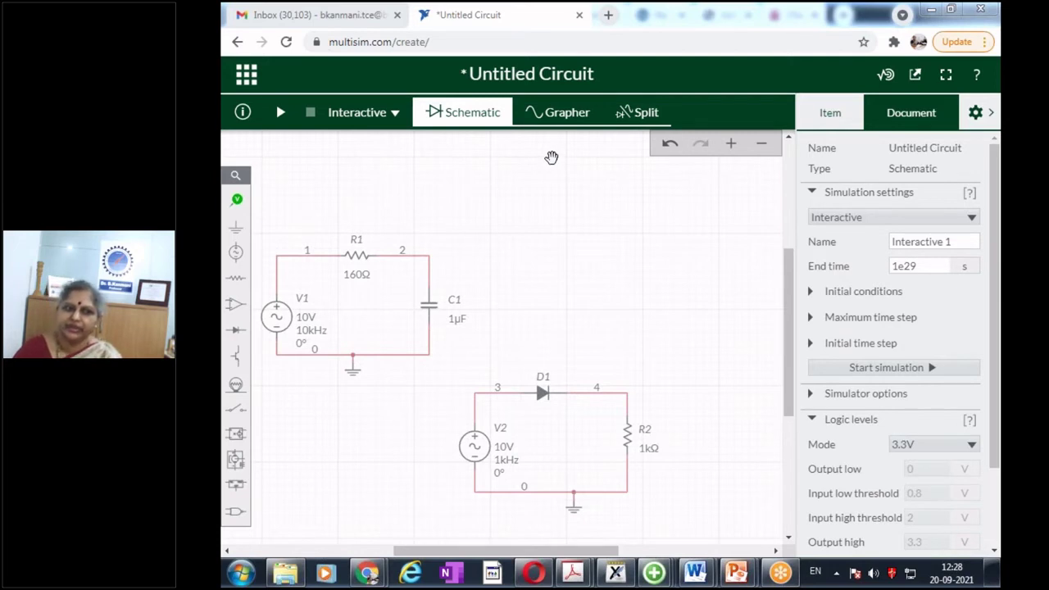
# - Place voltage probes on the anode wire of diode D1 and on the node at the upper end of R2
pyautogui.click(236, 200)
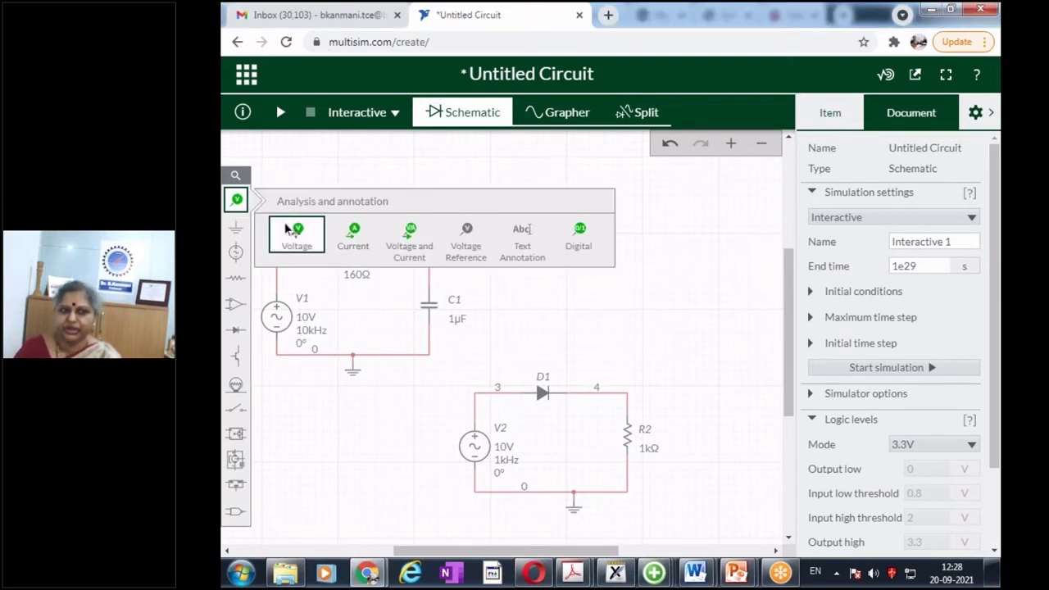
pyautogui.click(296, 232)
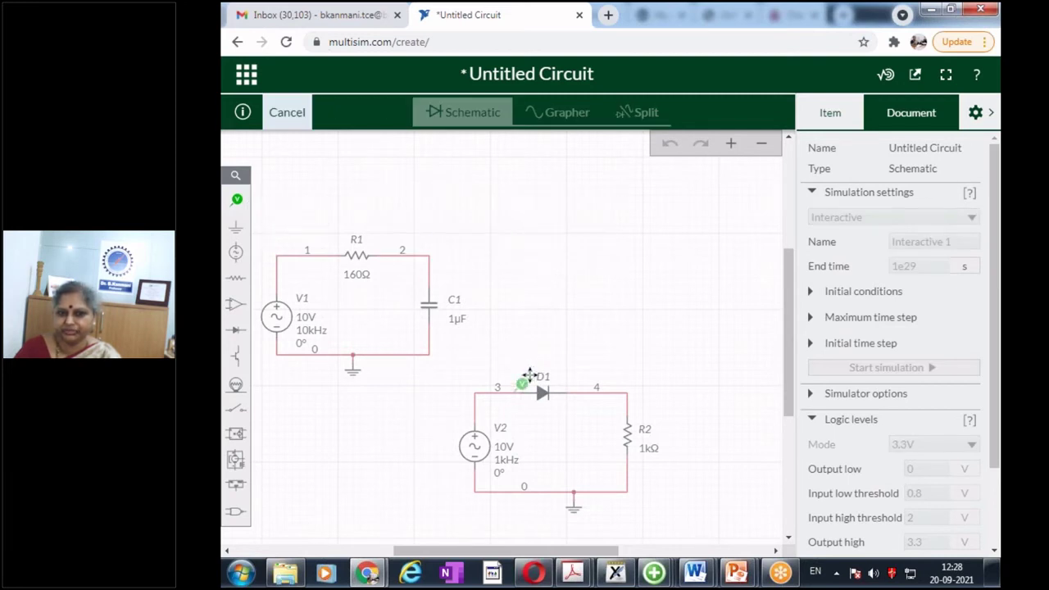
pyautogui.click(530, 376)
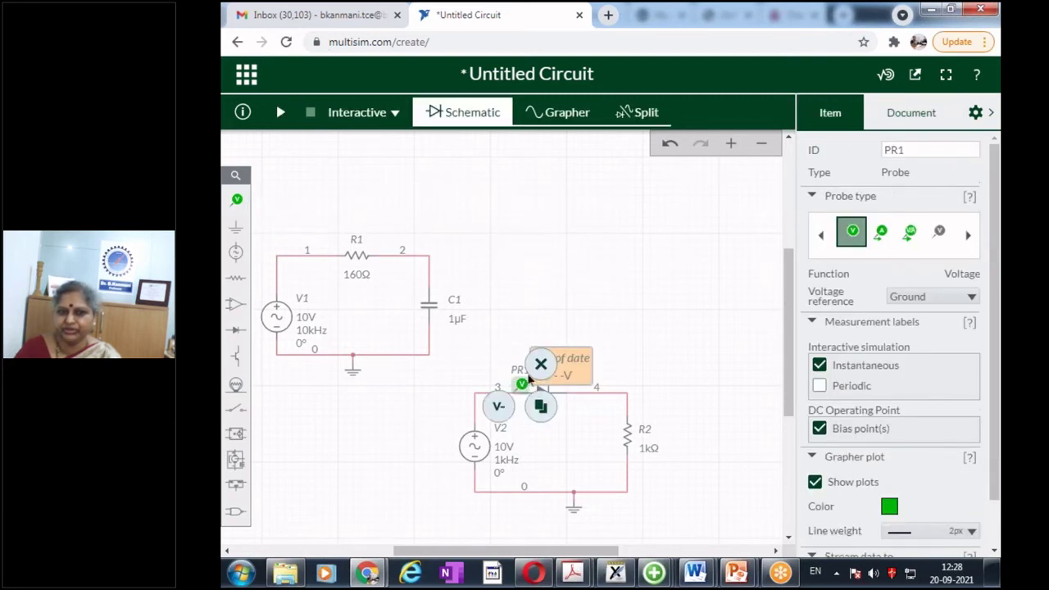
pyautogui.click(237, 200)
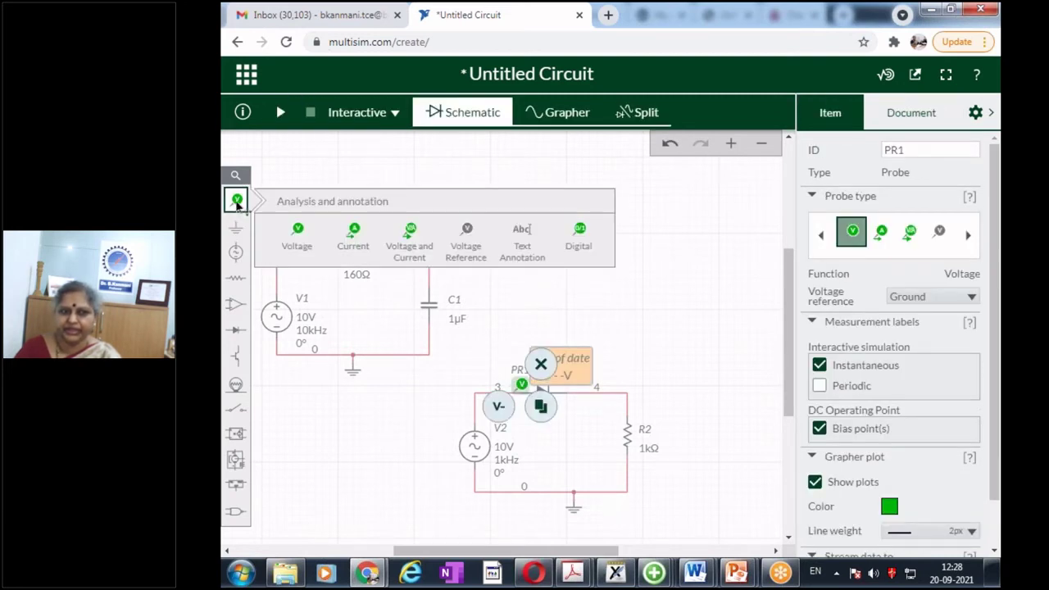
pyautogui.click(297, 235)
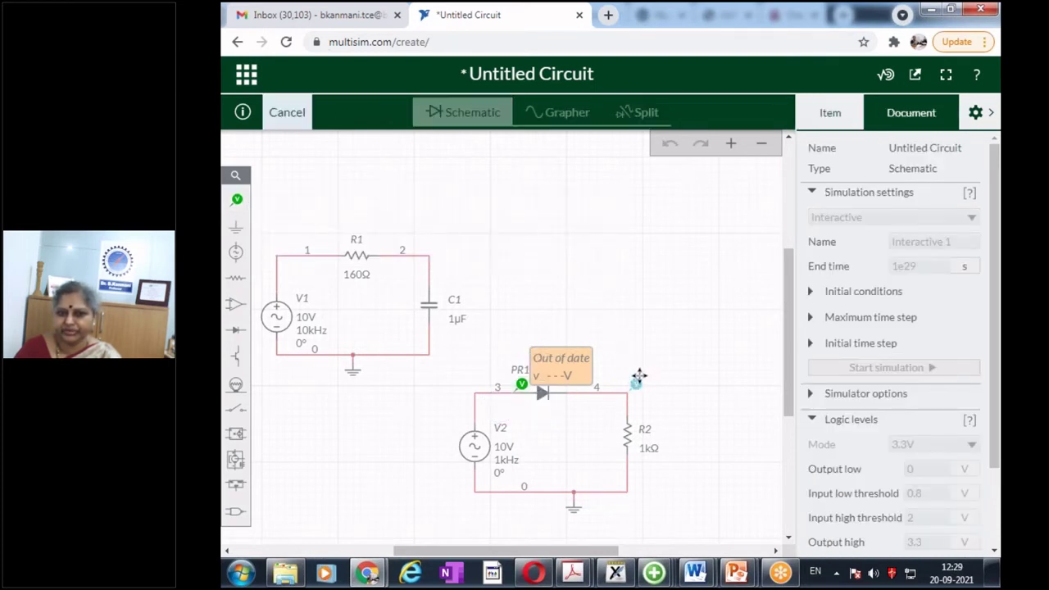
pyautogui.click(638, 379)
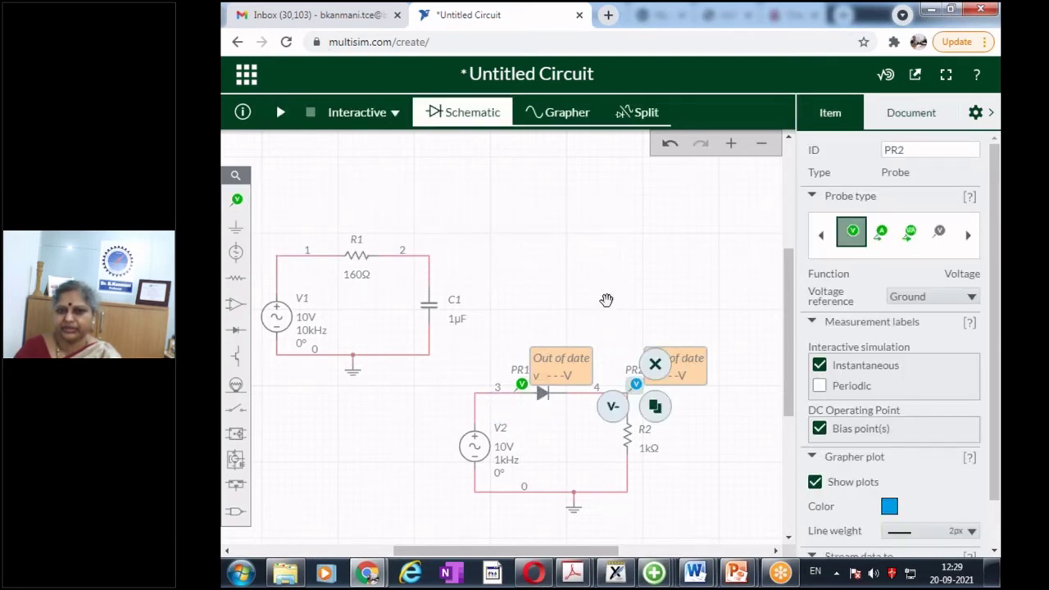
pyautogui.click(607, 300)
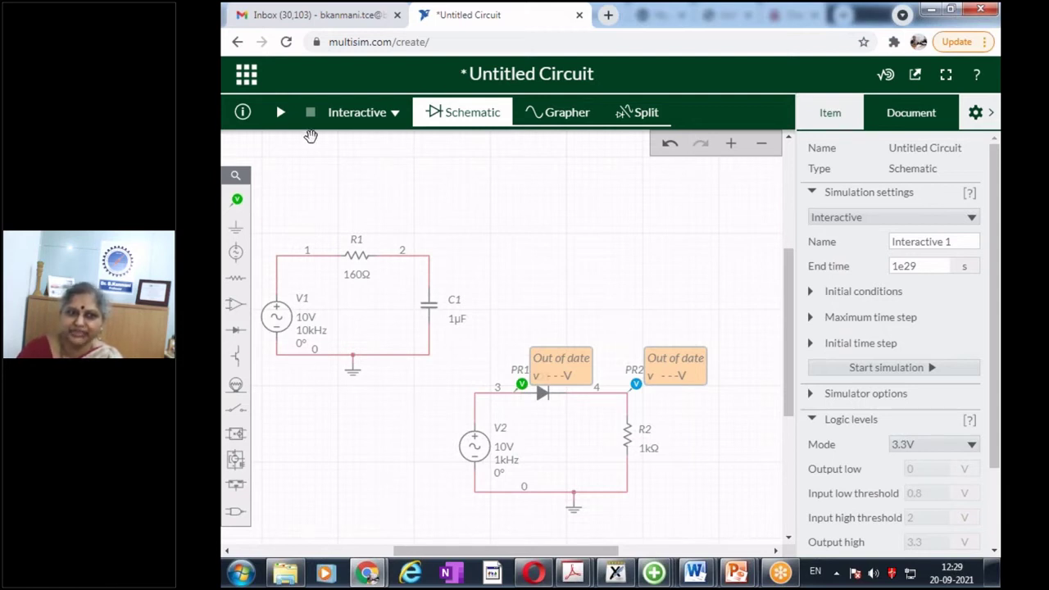
# - Run the interactive simulation and set the waveform graph's voltage axis to a minimum of -12 V and a maximum of 12 V
pyautogui.click(278, 112)
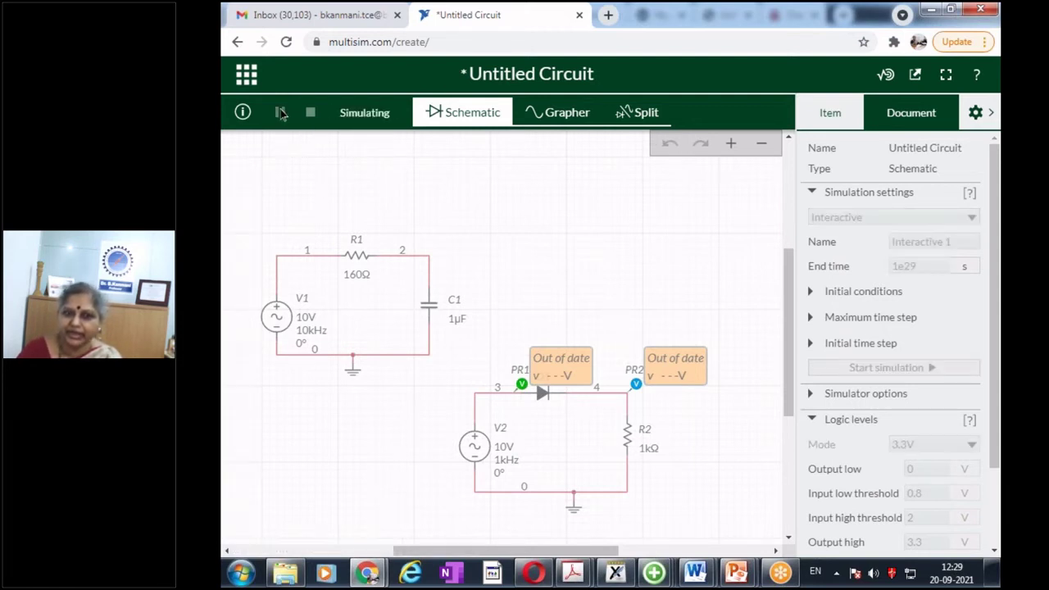
pyautogui.click(560, 115)
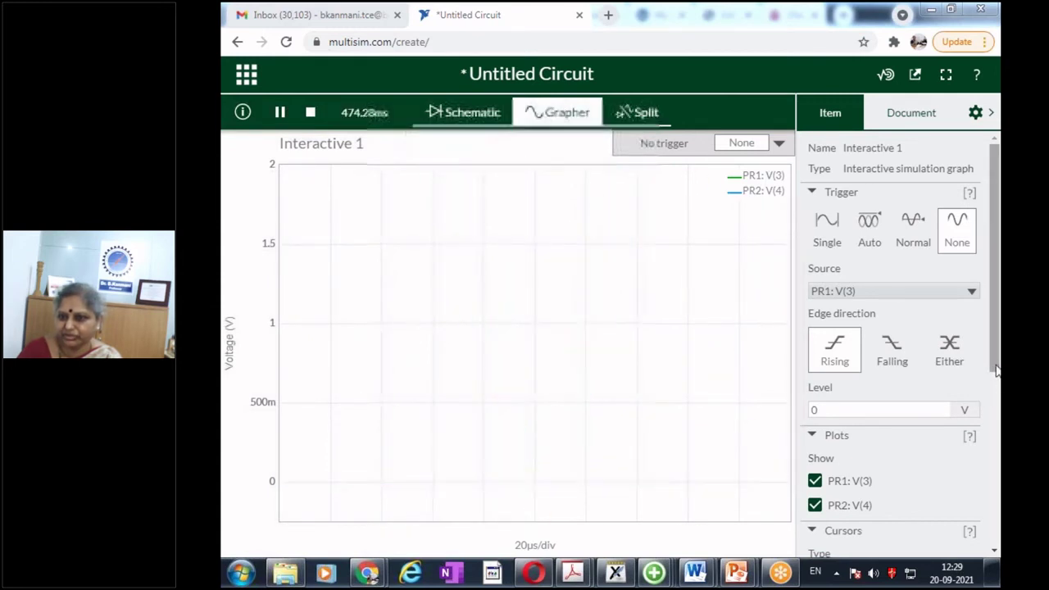
pyautogui.scroll(-5, 893, 344)
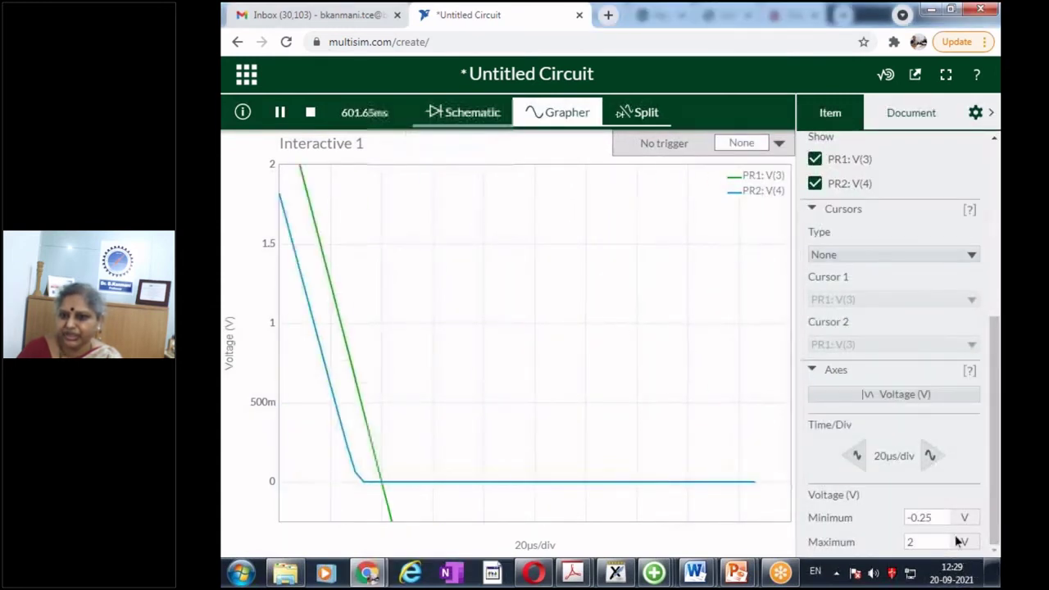
pyautogui.click(945, 518)
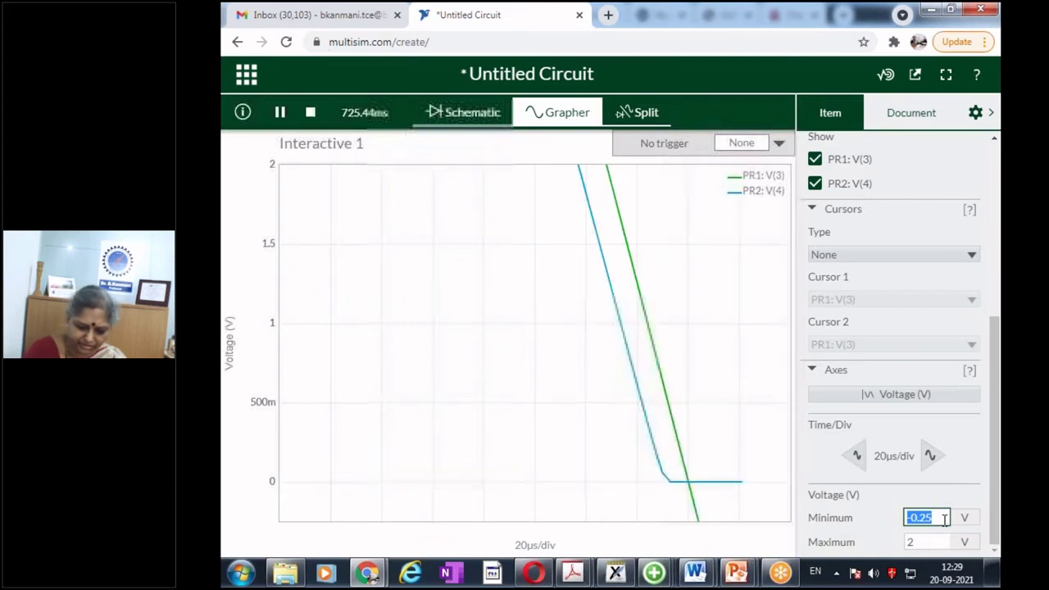
pyautogui.write('-12')
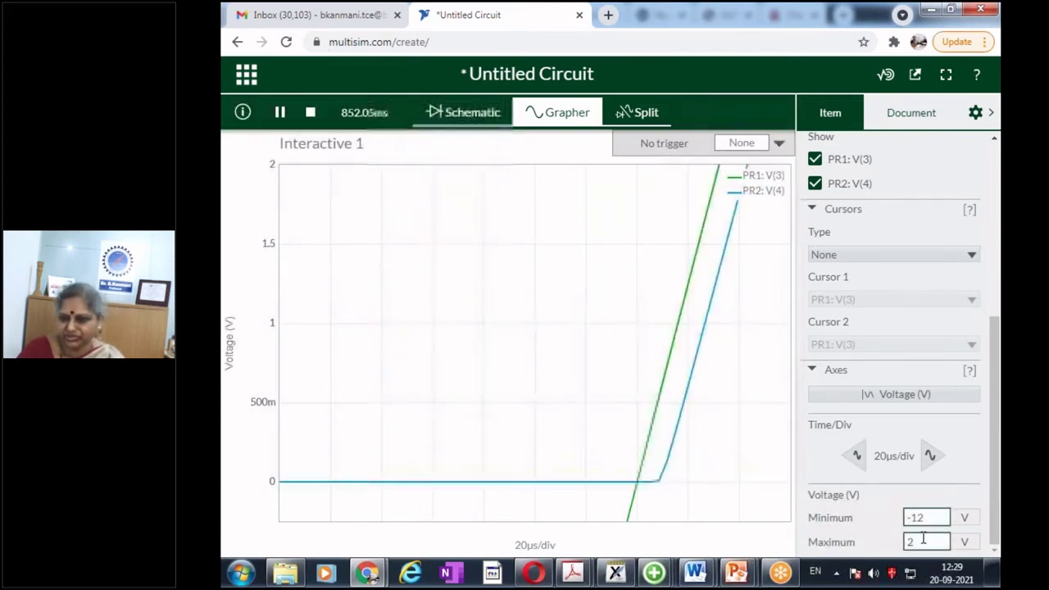
pyautogui.click(921, 543)
pyautogui.write('12')
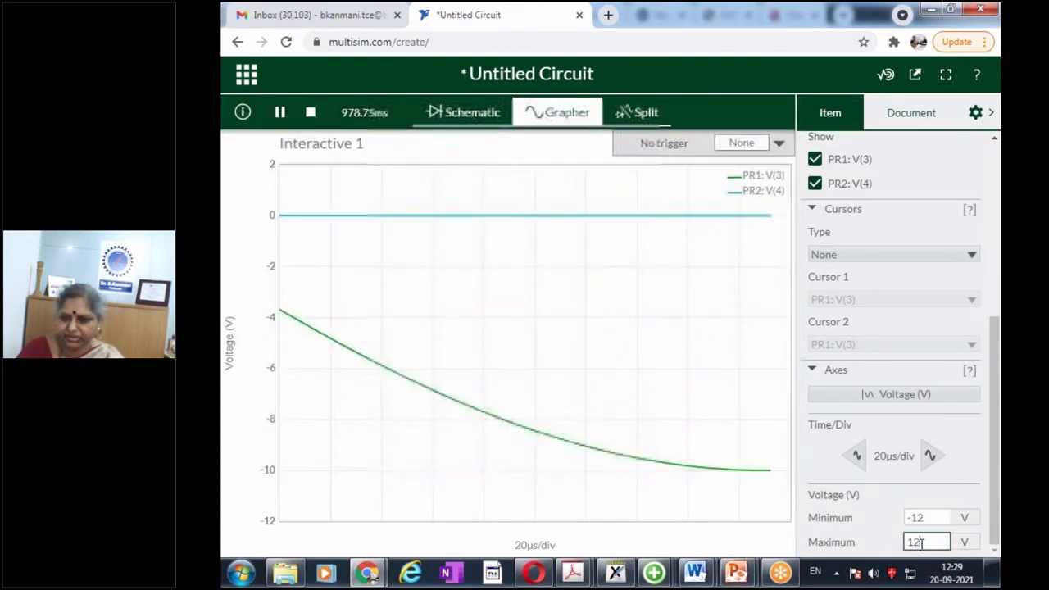
pyautogui.click(965, 464)
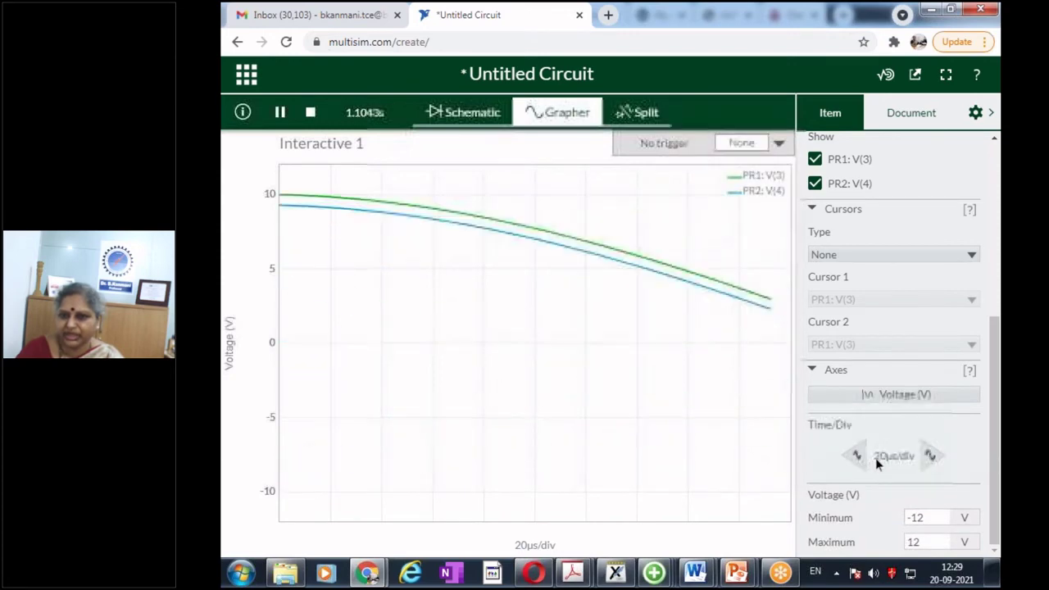
# - Set the graph's time scale to 200 µs/div and pause the simulation
pyautogui.click(933, 455)
pyautogui.click(933, 456)
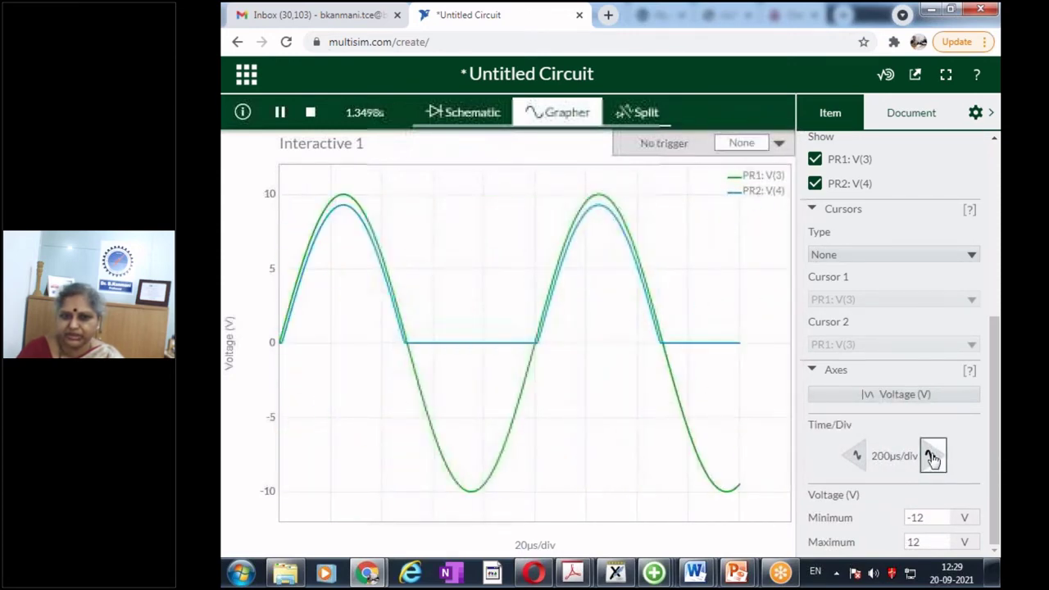
pyautogui.click(281, 113)
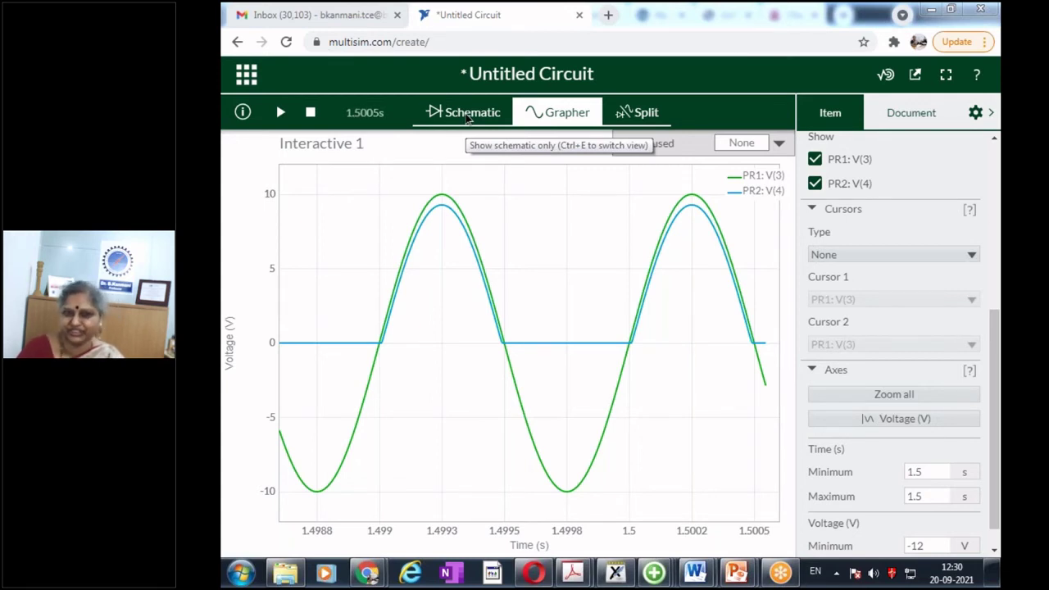
# - Return to the schematic and stop the paused simulation so the circuit can be edited
pyautogui.click(469, 115)
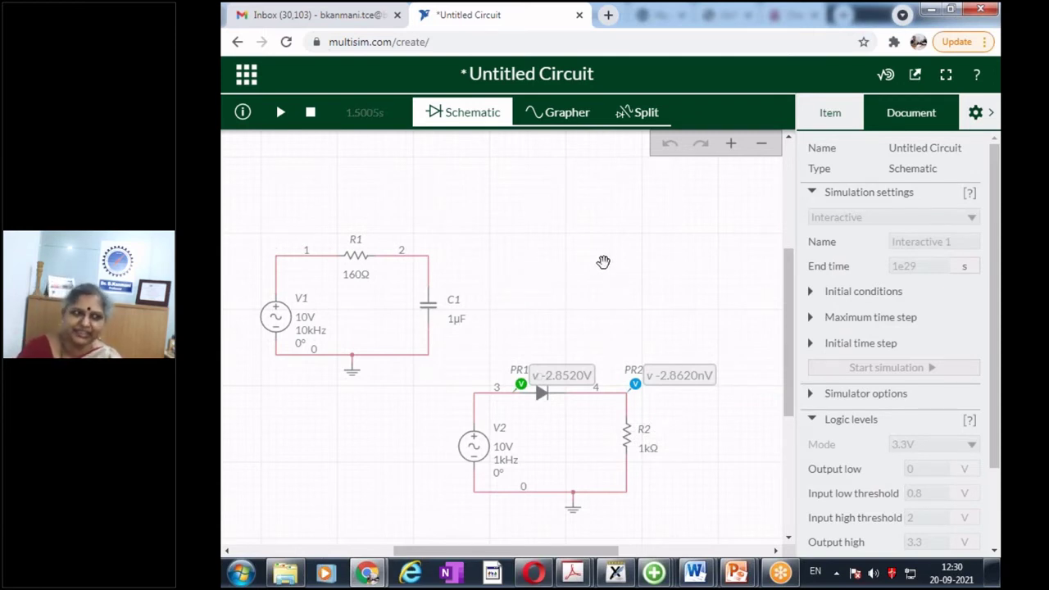
pyautogui.scroll(-2, 603, 262)
pyautogui.scroll(2, 509, 262)
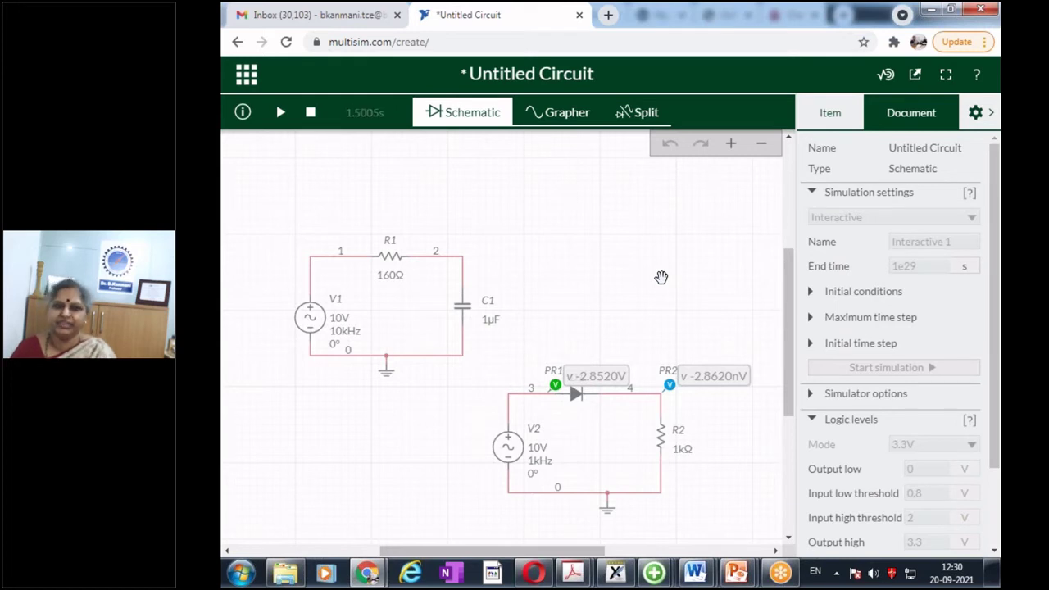
pyautogui.click(390, 257)
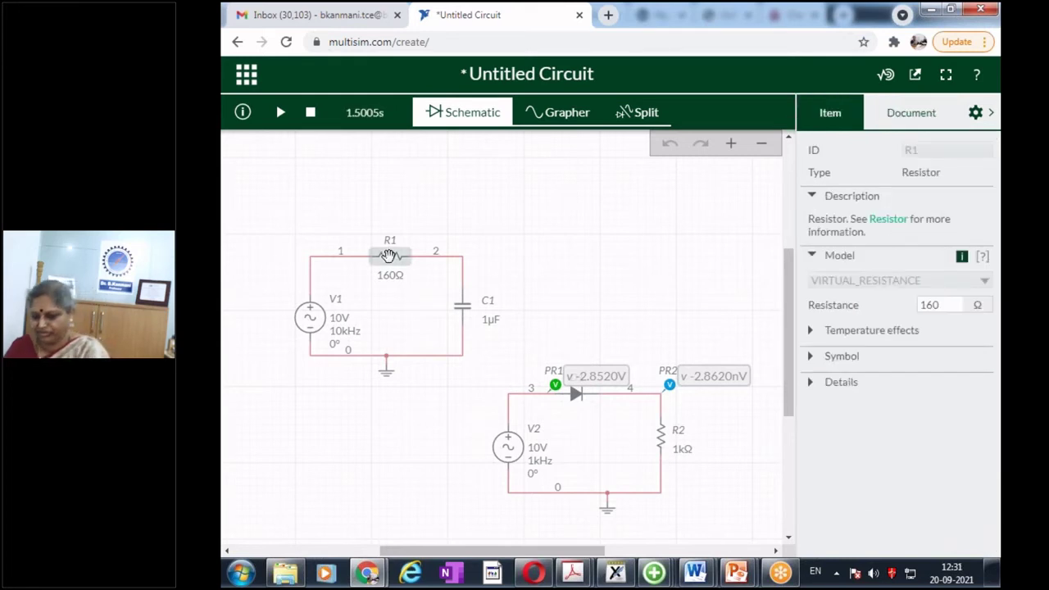
pyautogui.click(516, 258)
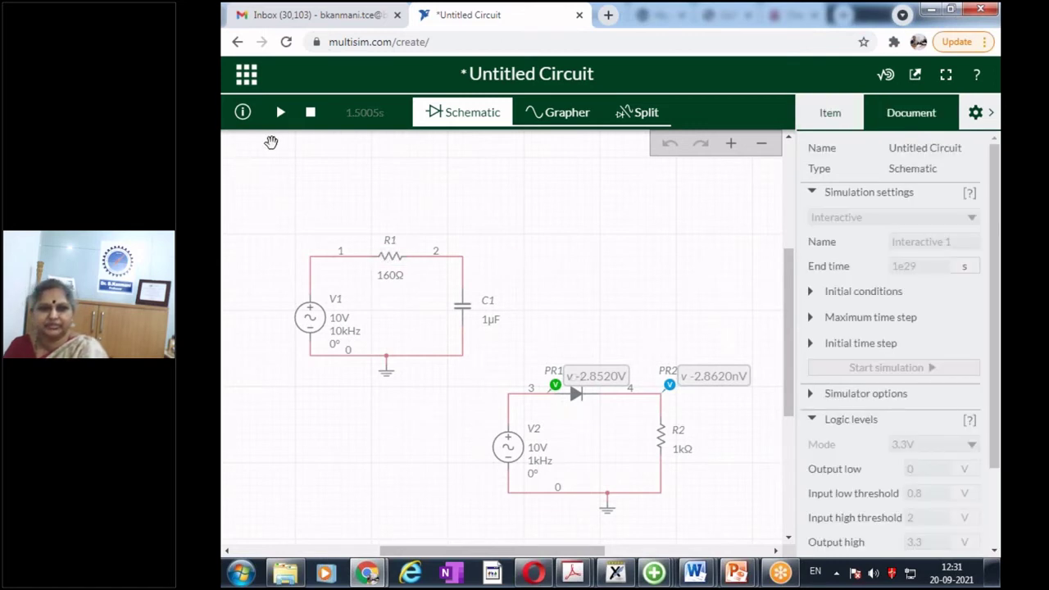
pyautogui.click(310, 112)
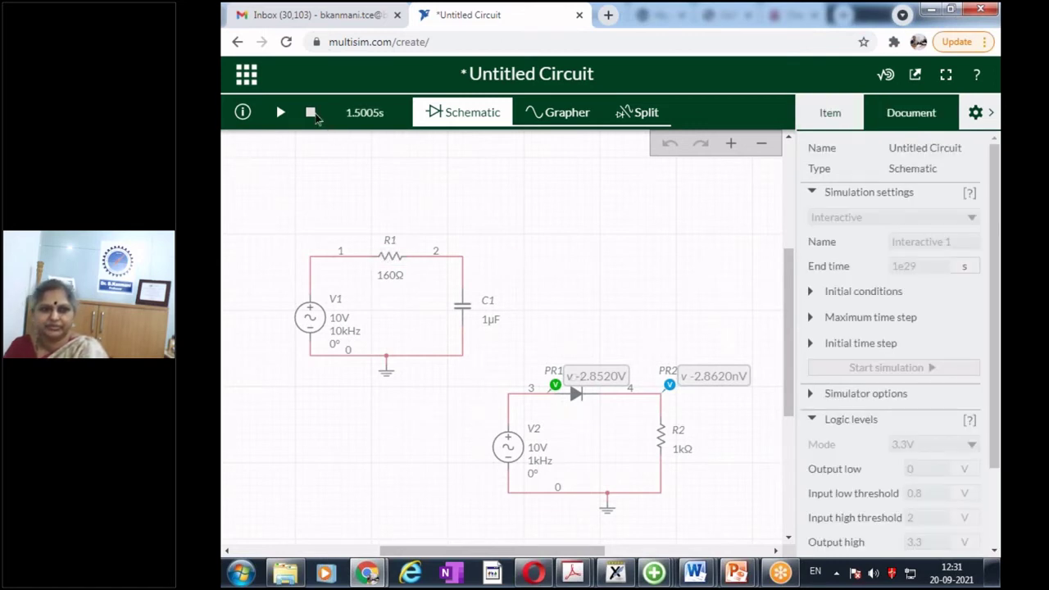
# - Delete the old RC circuit's resistor R1, capacitor C1, source V1 and ground, keeping only the diode circuit
pyautogui.click(390, 256)
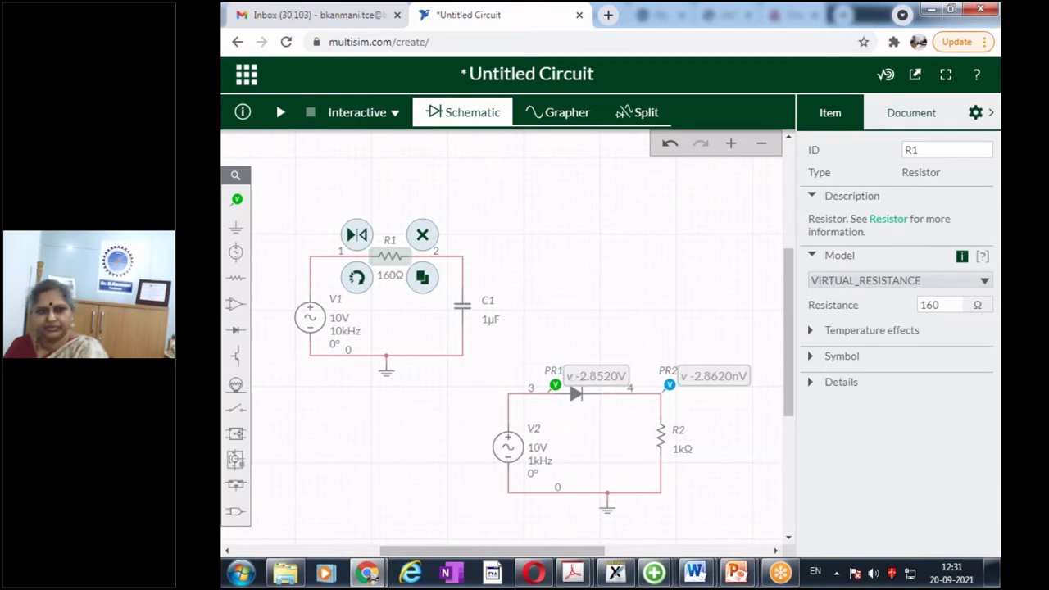
pyautogui.press('Delete')
pyautogui.click(462, 305)
pyautogui.press('Delete')
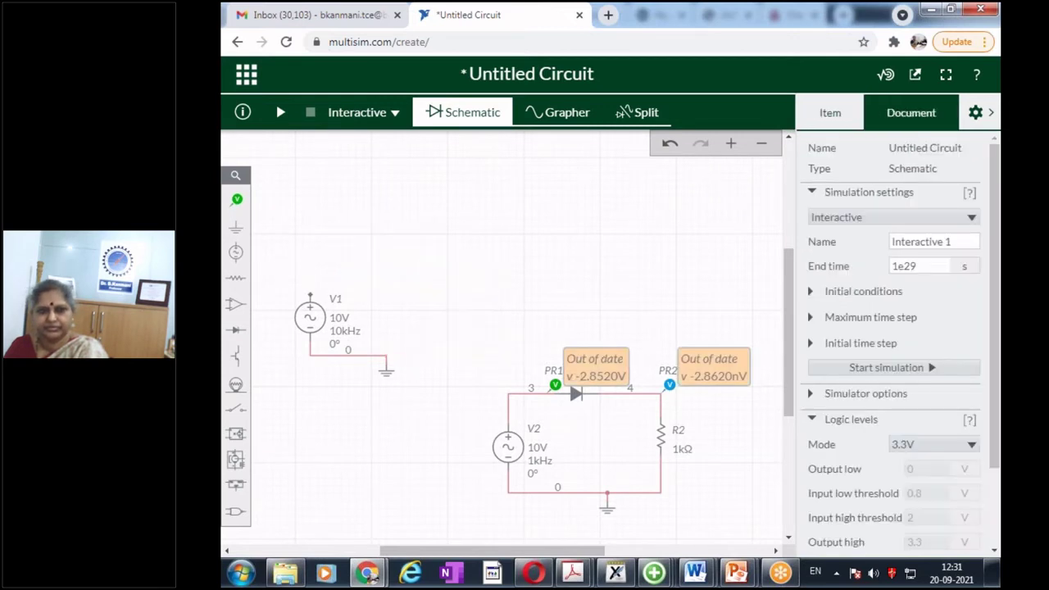
pyautogui.click(309, 314)
pyautogui.press('Delete')
pyautogui.click(386, 368)
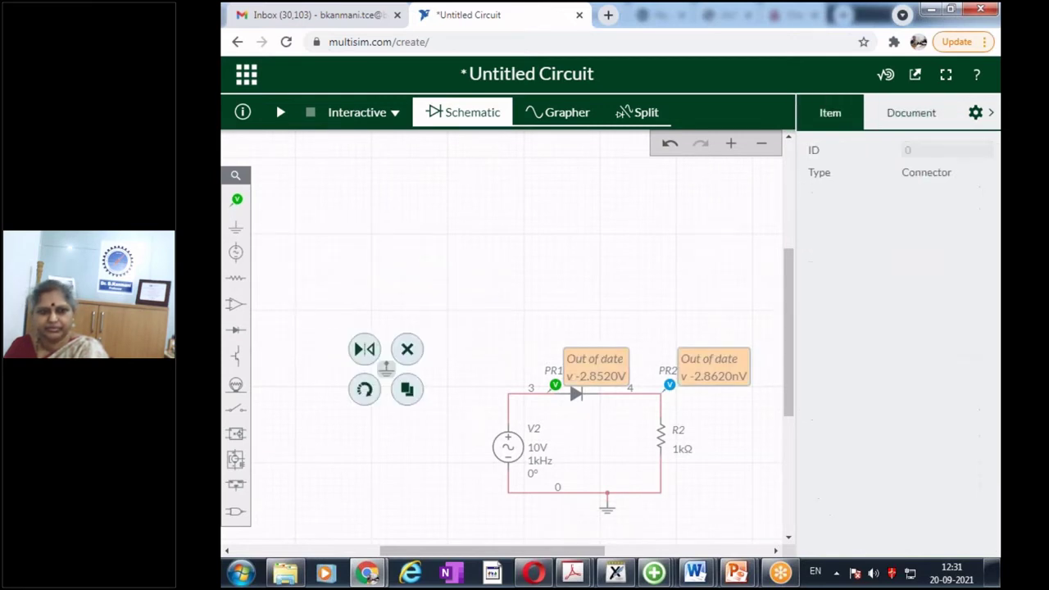
pyautogui.press('Delete')
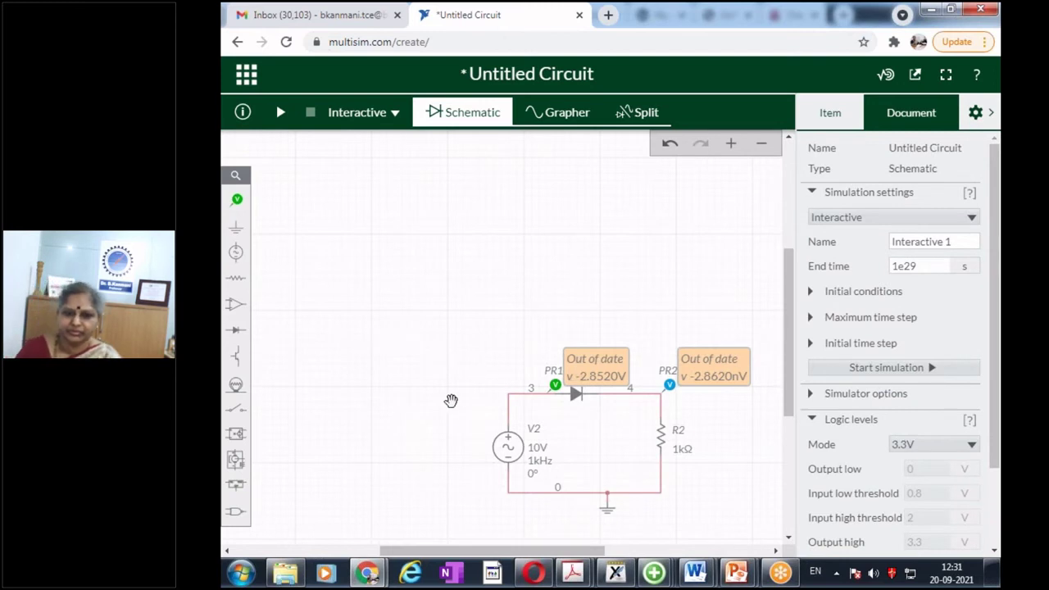
pyautogui.scroll(-2, 451, 400)
pyautogui.scroll(1, 450, 400)
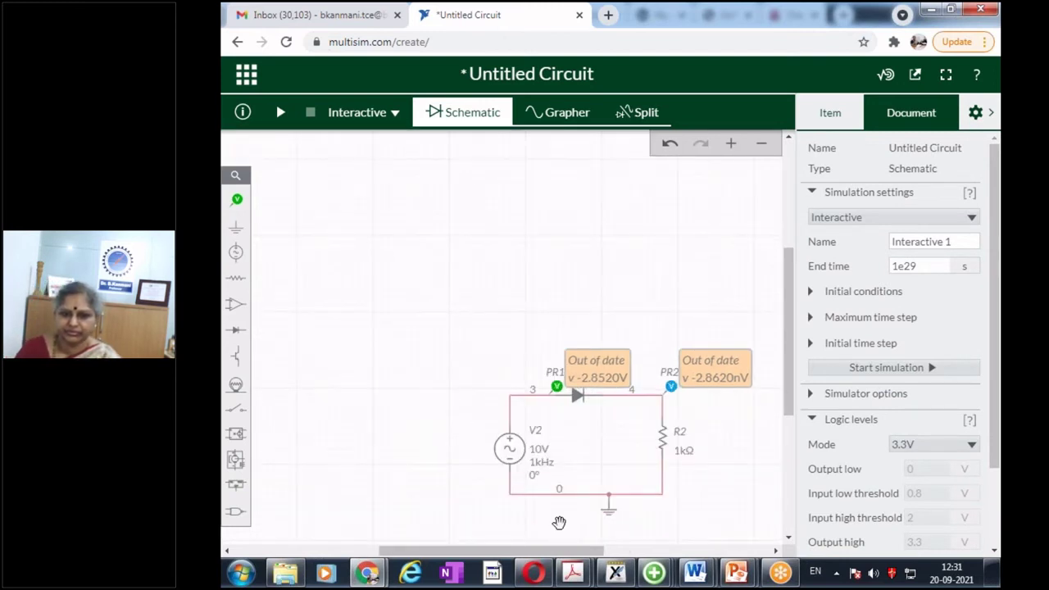
# - Check the input and output waveforms of the diode circuit in the grapher, and return to the schematic
pyautogui.moveTo(567, 557); pyautogui.dragTo(622, 556)
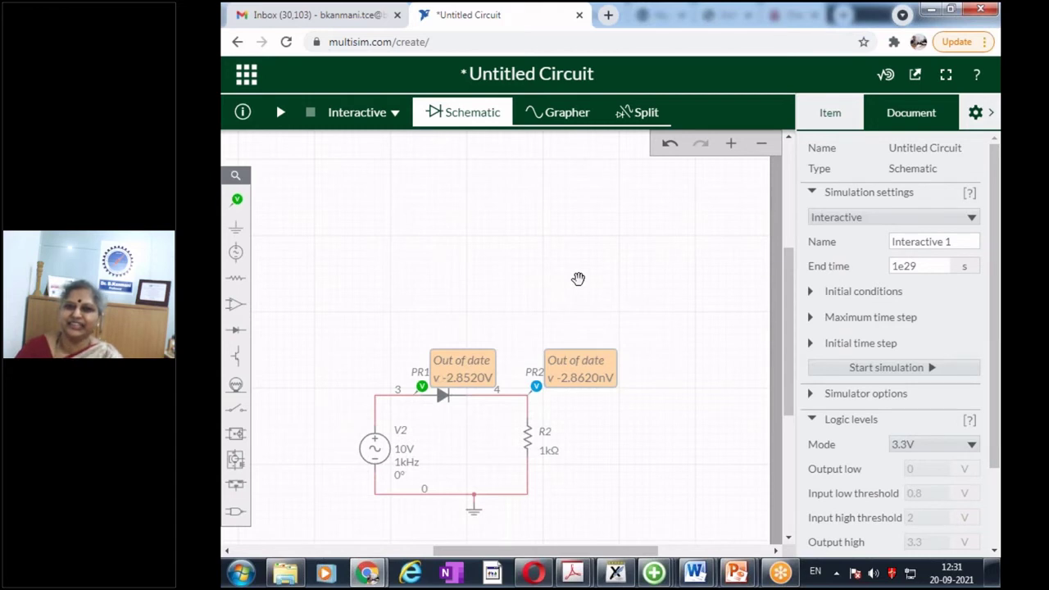
pyautogui.click(548, 114)
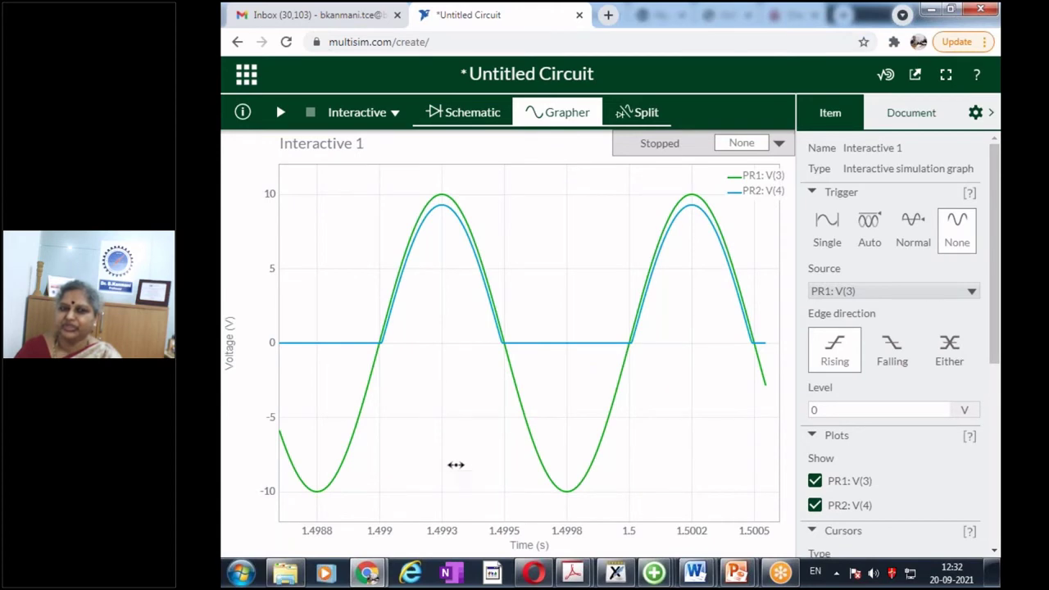
pyautogui.click(468, 112)
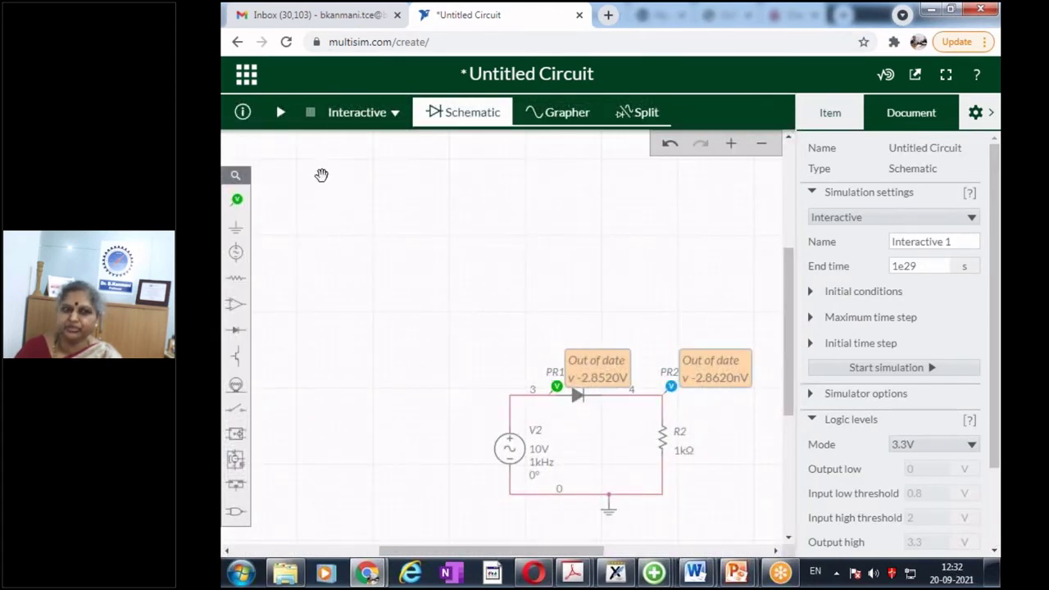
# - Delete voltage probe PR1 at the diode's input, leaving only the output probe
pyautogui.click(377, 115)
pyautogui.click(365, 139)
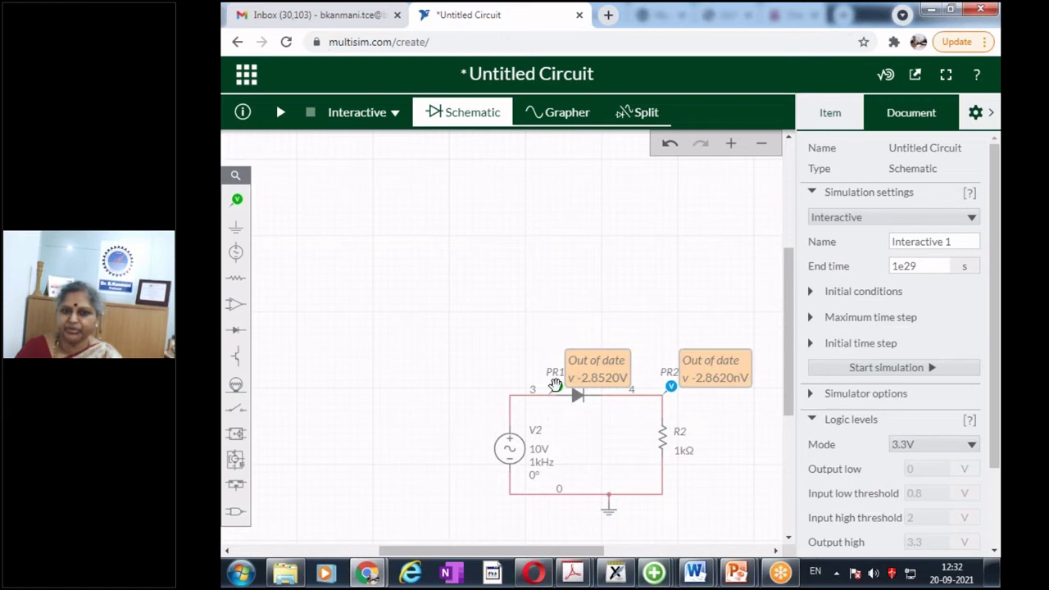
pyautogui.click(556, 384)
pyautogui.click(577, 366)
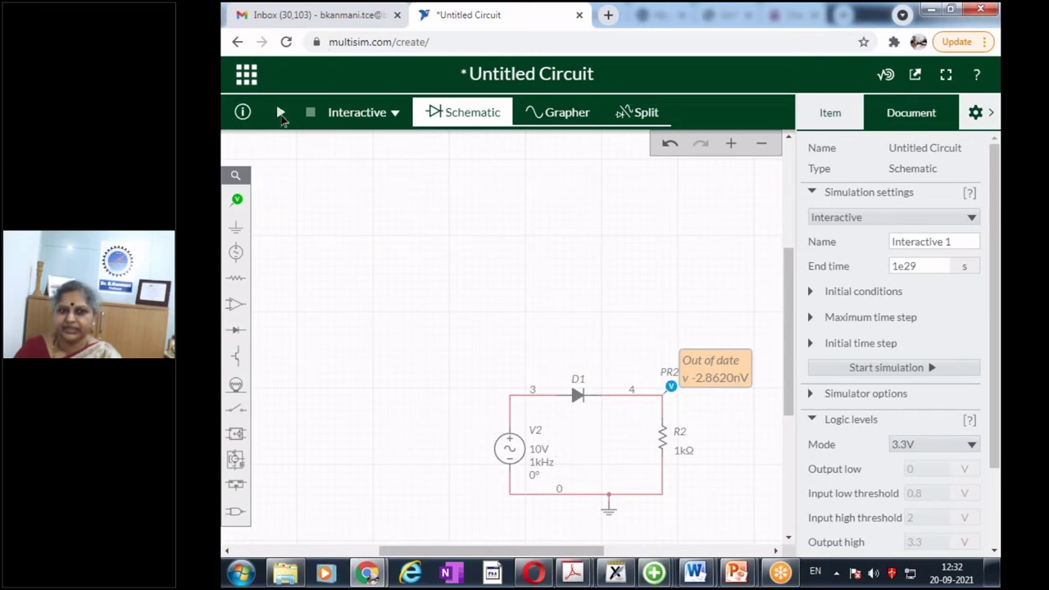
# - Run the interactive simulation, display the output waveform in the grapher, and pause the run
pyautogui.click(281, 115)
pyautogui.click(549, 115)
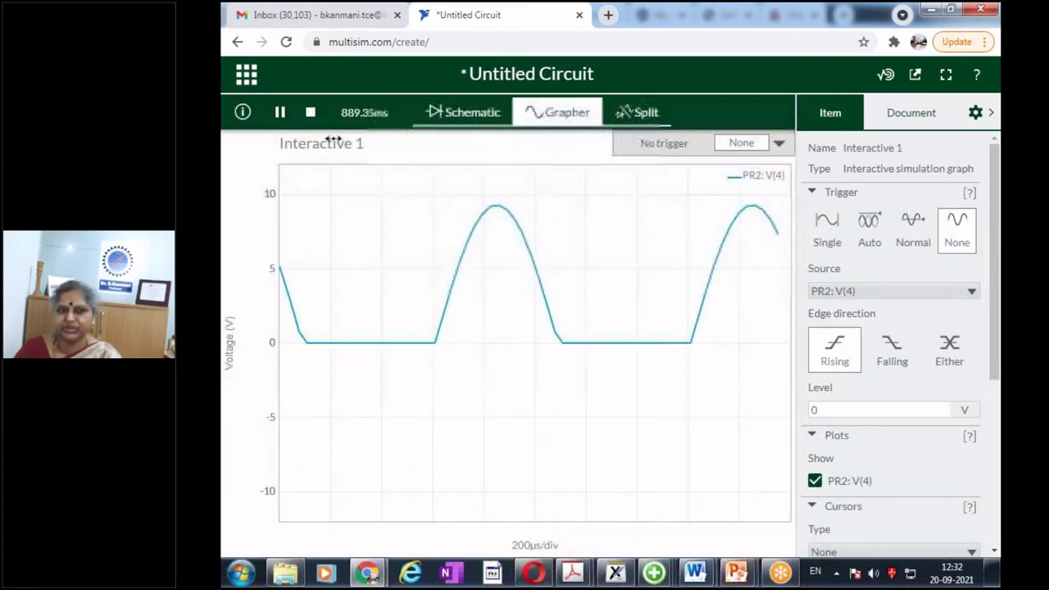
pyautogui.click(280, 112)
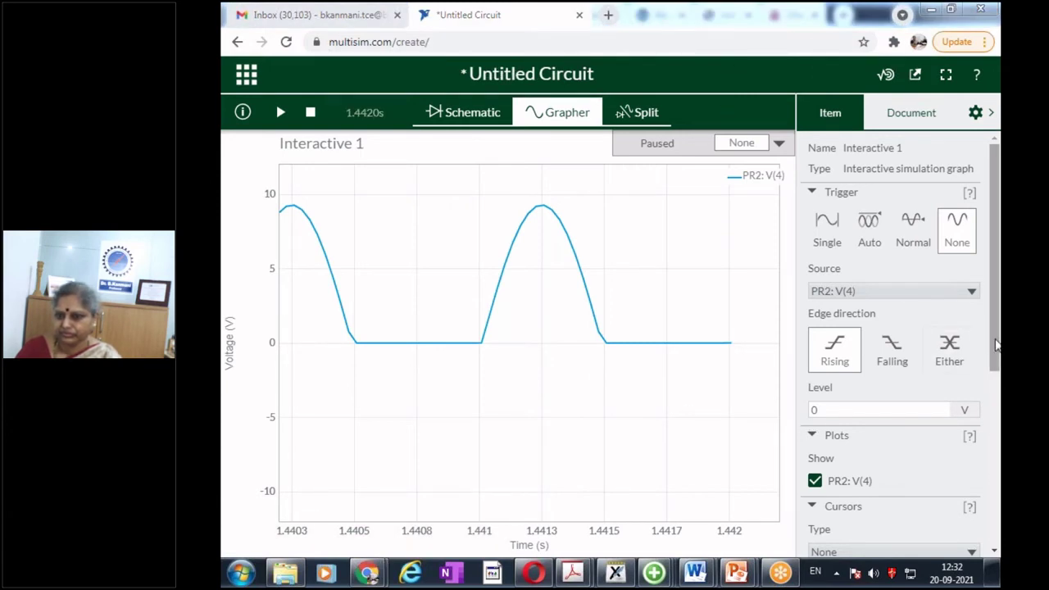
# - Resume the simulation and set the graph's time scale to 500 µs/div
pyautogui.moveTo(997, 344); pyautogui.dragTo(997, 516)
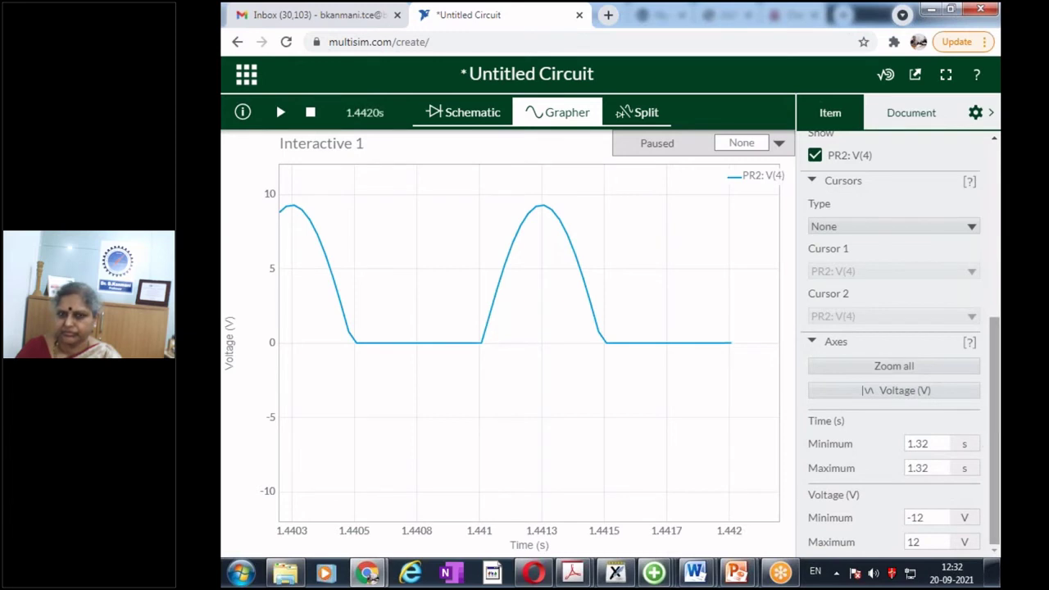
pyautogui.click(280, 112)
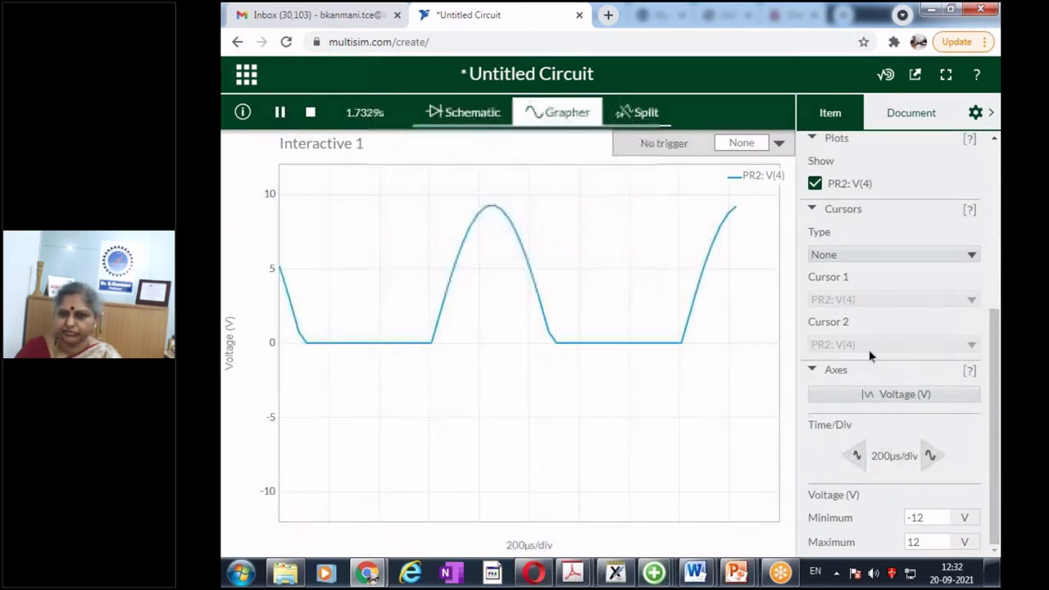
pyautogui.click(857, 456)
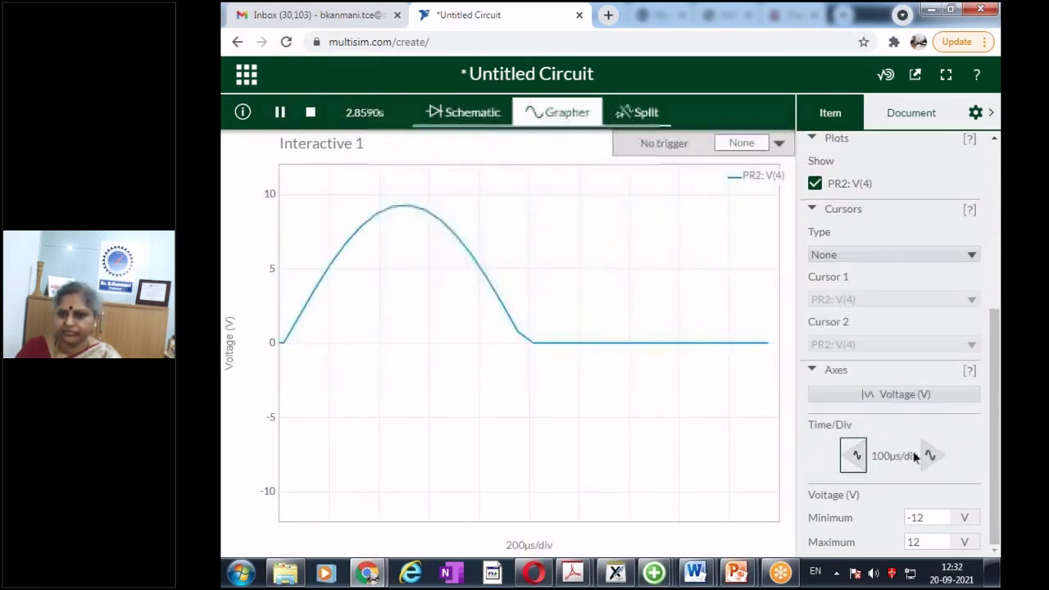
pyautogui.click(931, 456)
pyautogui.click(930, 455)
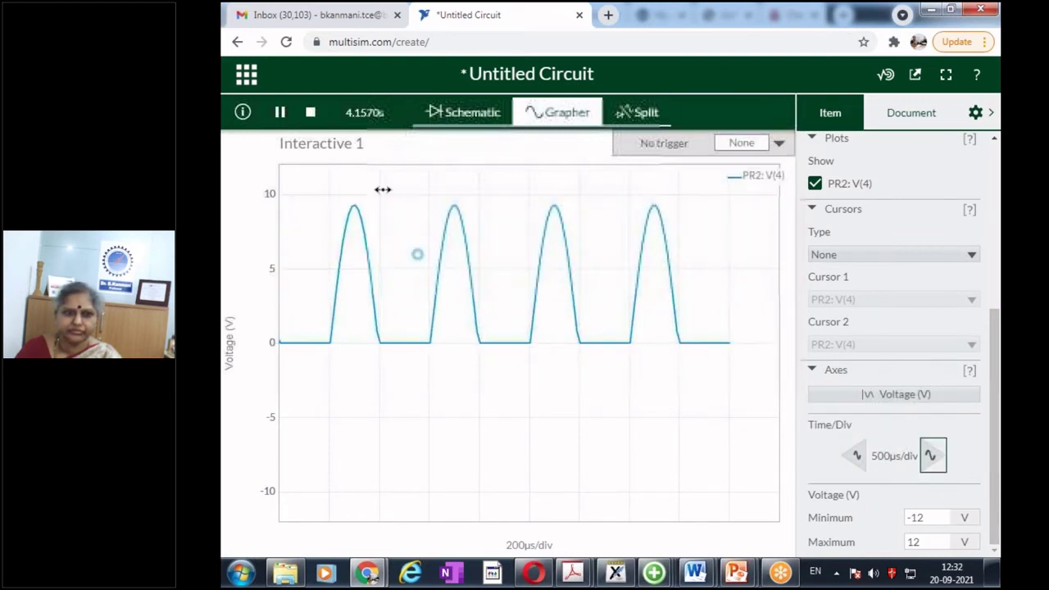
# - Pause the running simulation, return to the schematic and stop the simulation so the circuit can be edited
pyautogui.click(280, 112)
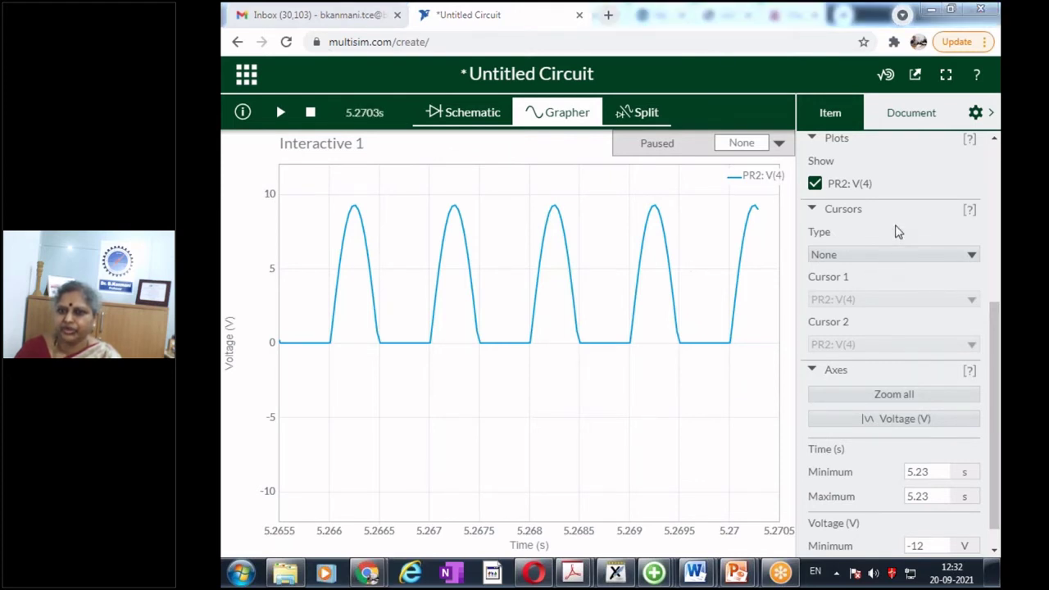
pyautogui.click(464, 113)
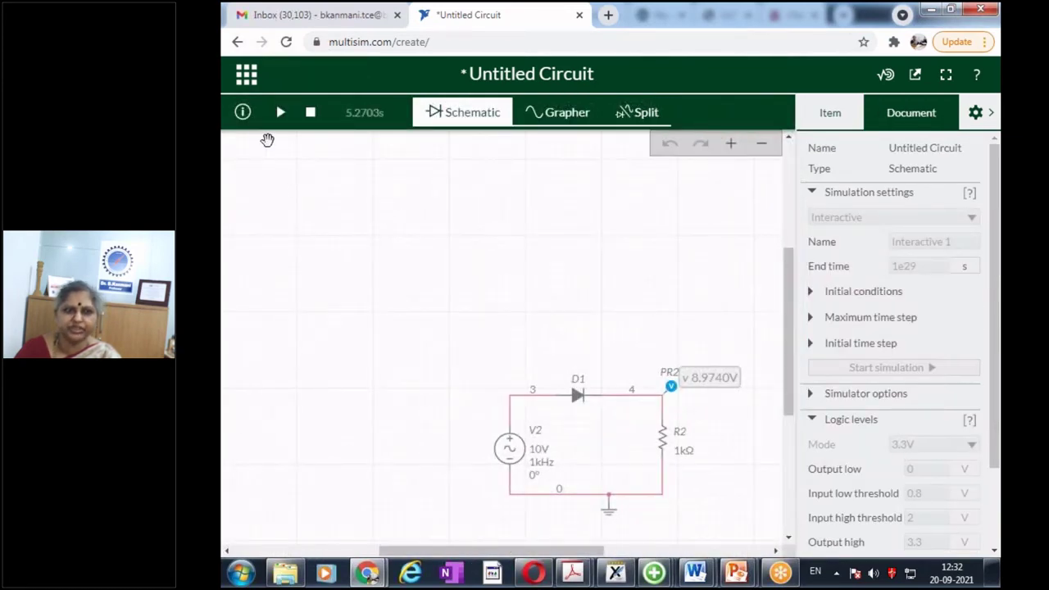
pyautogui.click(244, 113)
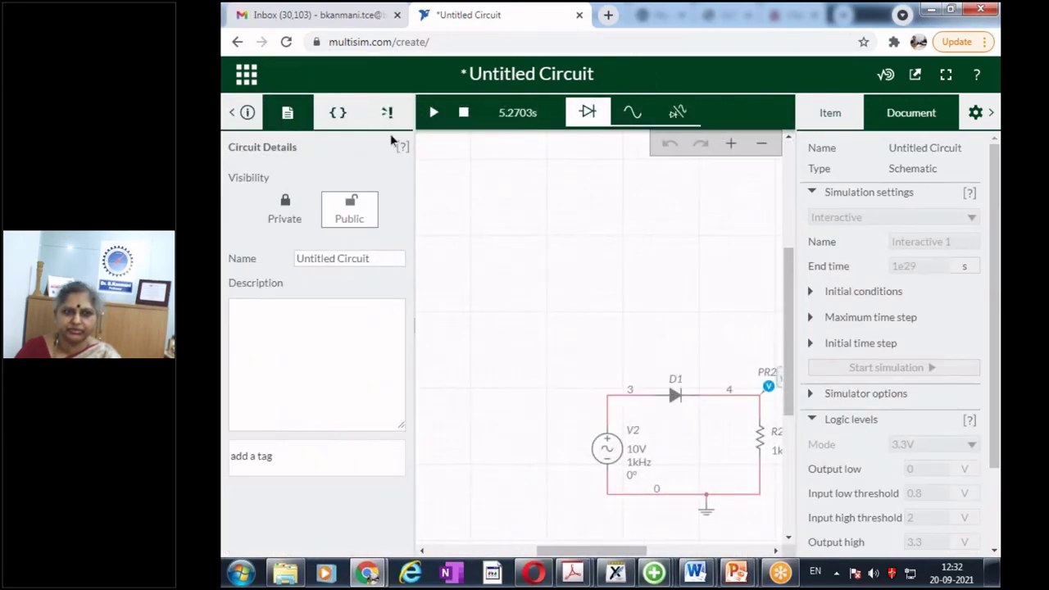
pyautogui.click(464, 113)
# - Place a voltage probe on the wire between source V2 and diode D1
pyautogui.click(431, 200)
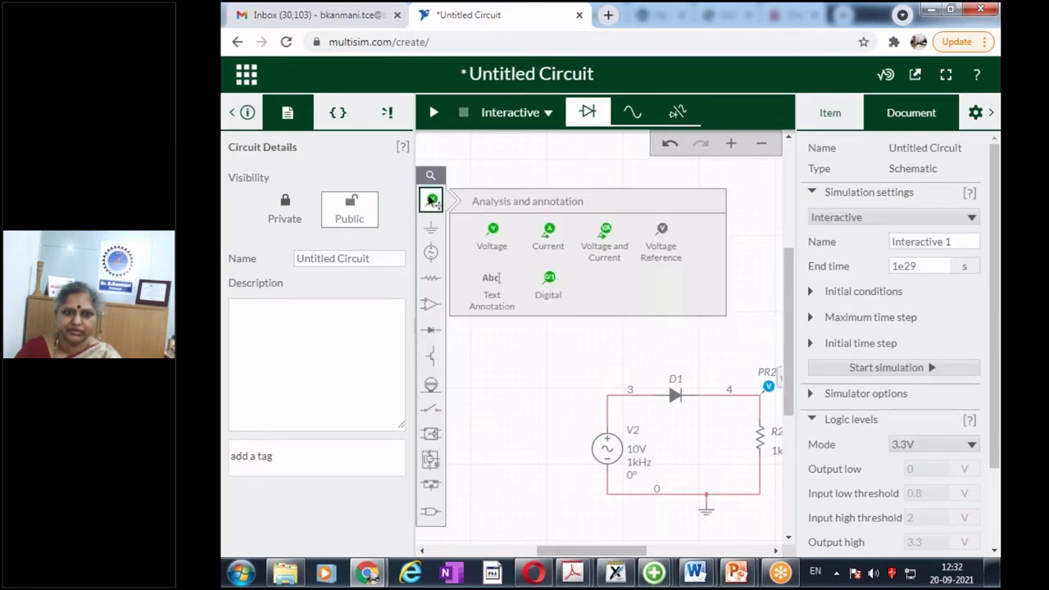
pyautogui.click(235, 119)
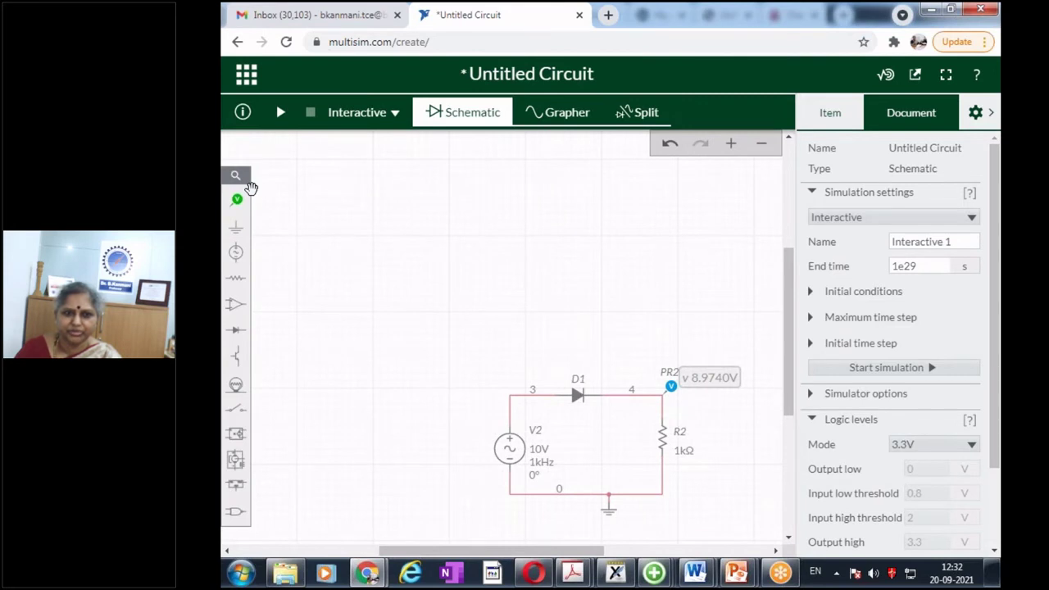
pyautogui.click(237, 199)
pyautogui.click(297, 236)
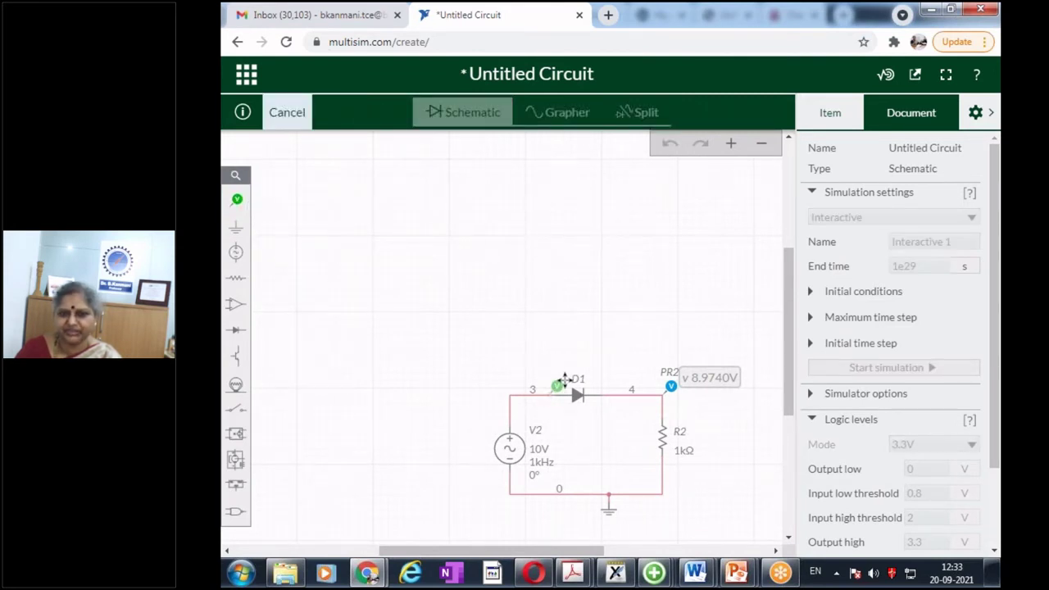
pyautogui.click(558, 386)
pyautogui.click(447, 322)
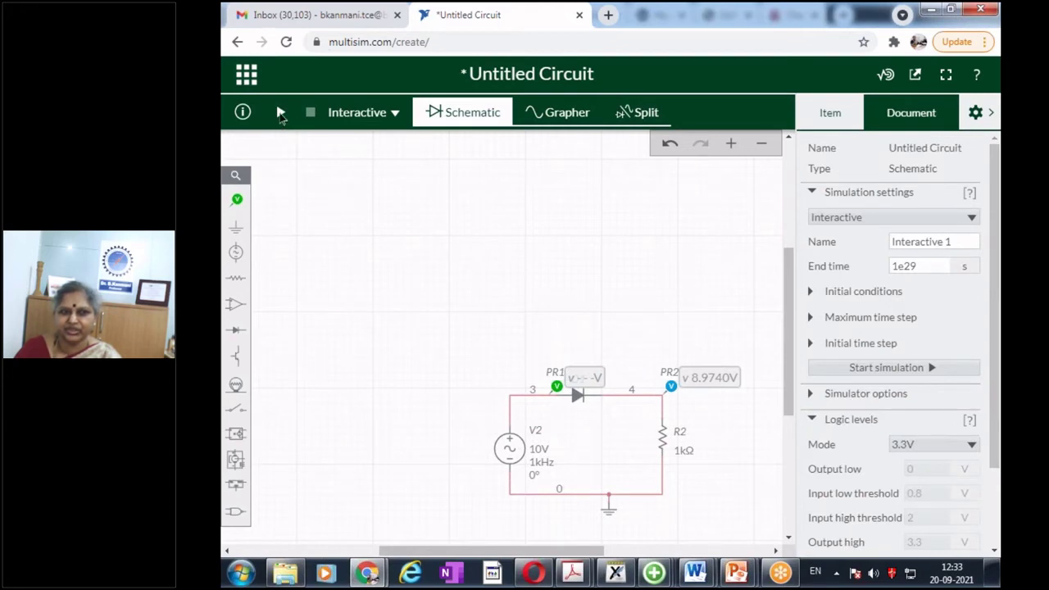
# - Run the interactive simulation, compare the input and output voltage waveforms in the grapher, and pause it
pyautogui.click(280, 113)
pyautogui.click(555, 115)
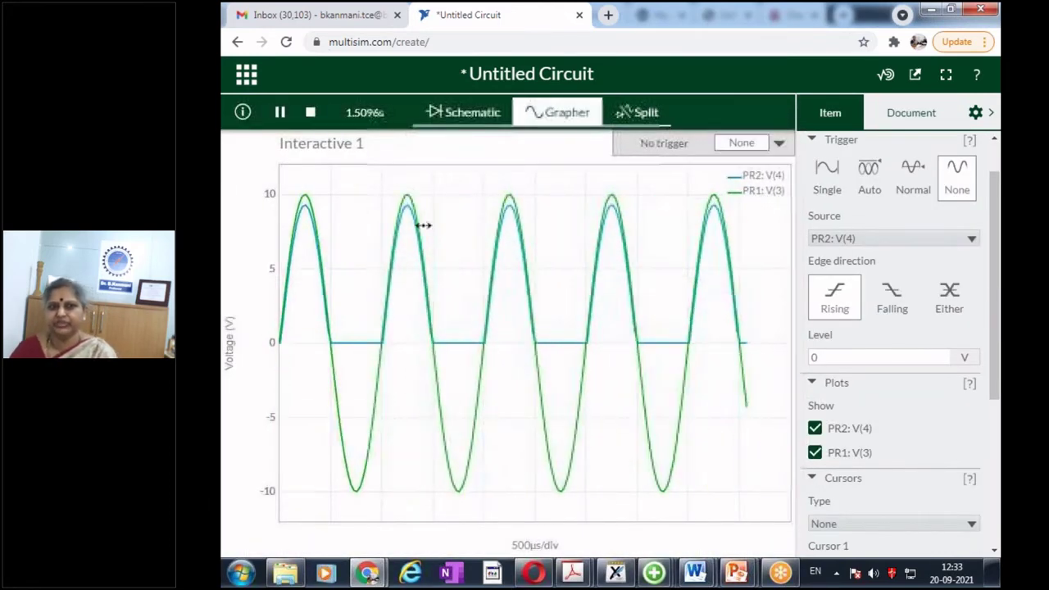
pyautogui.click(280, 112)
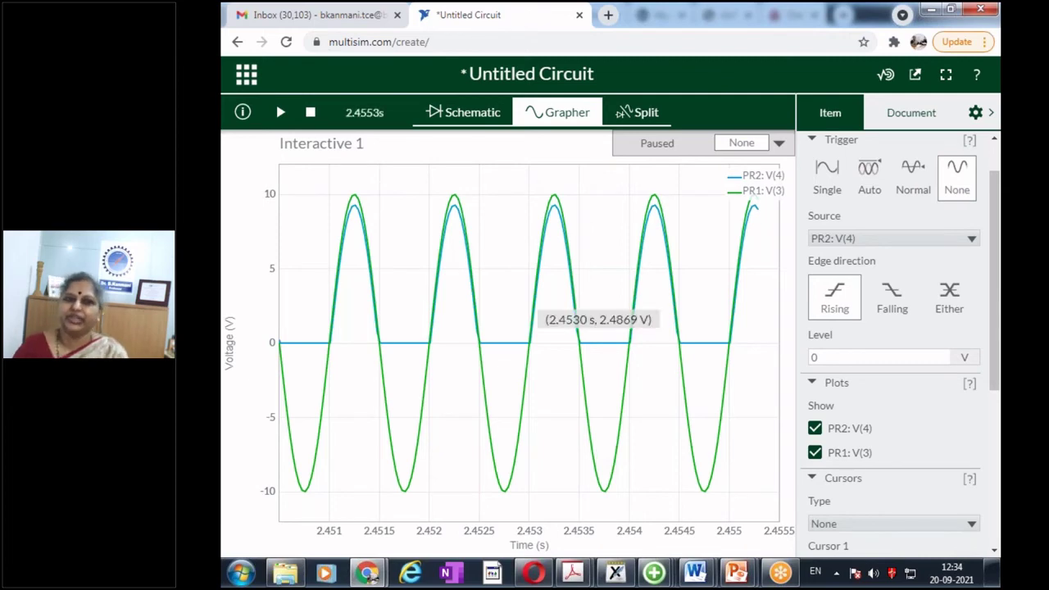
# - Return to the empty area of the schematic beside the rectifier circuit and stop the paused simulation
pyautogui.click(451, 112)
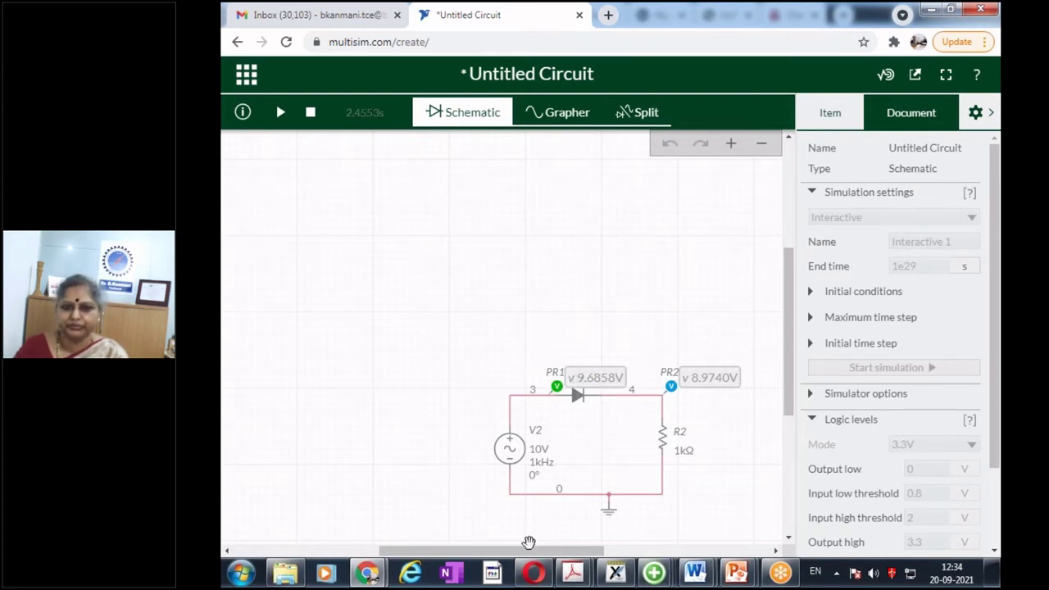
pyautogui.moveTo(524, 554); pyautogui.dragTo(465, 551)
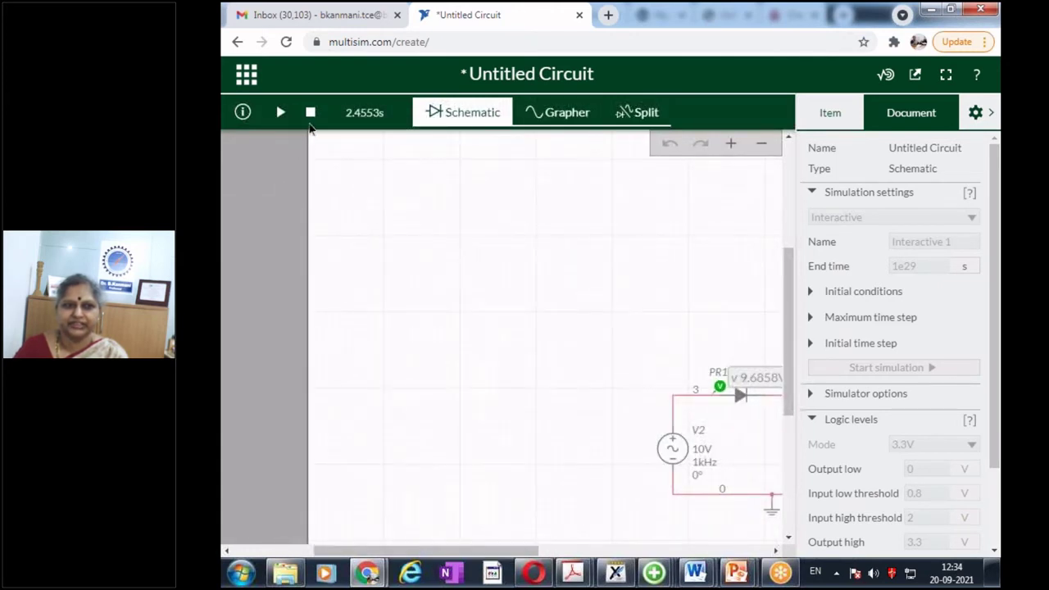
pyautogui.click(310, 113)
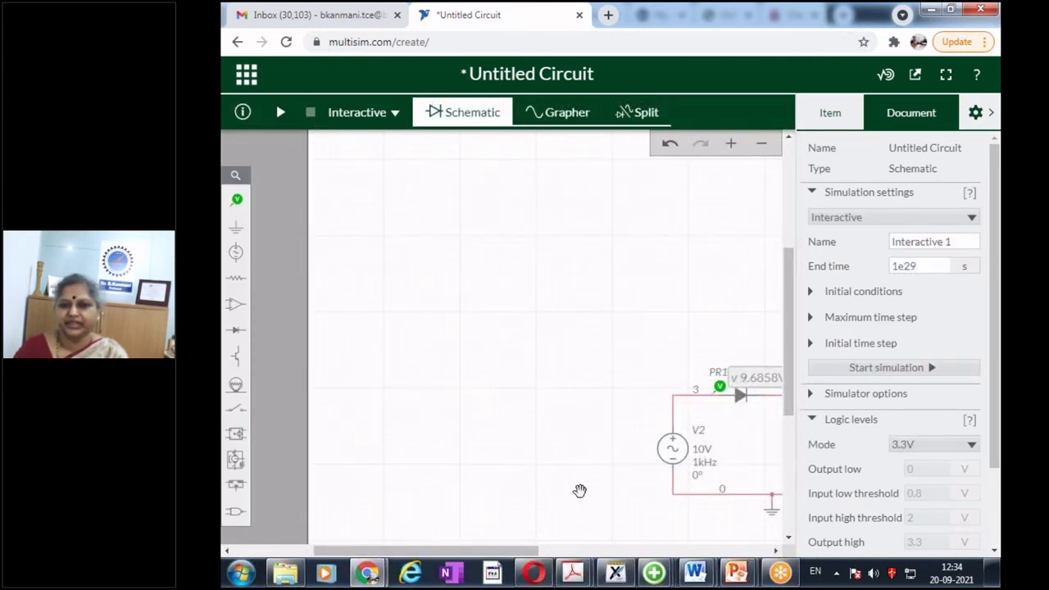
# - Place a horizontal 1 kΩ resistor in the empty area up and to the left of the rectifier circuit
pyautogui.click(235, 278)
pyautogui.click(301, 310)
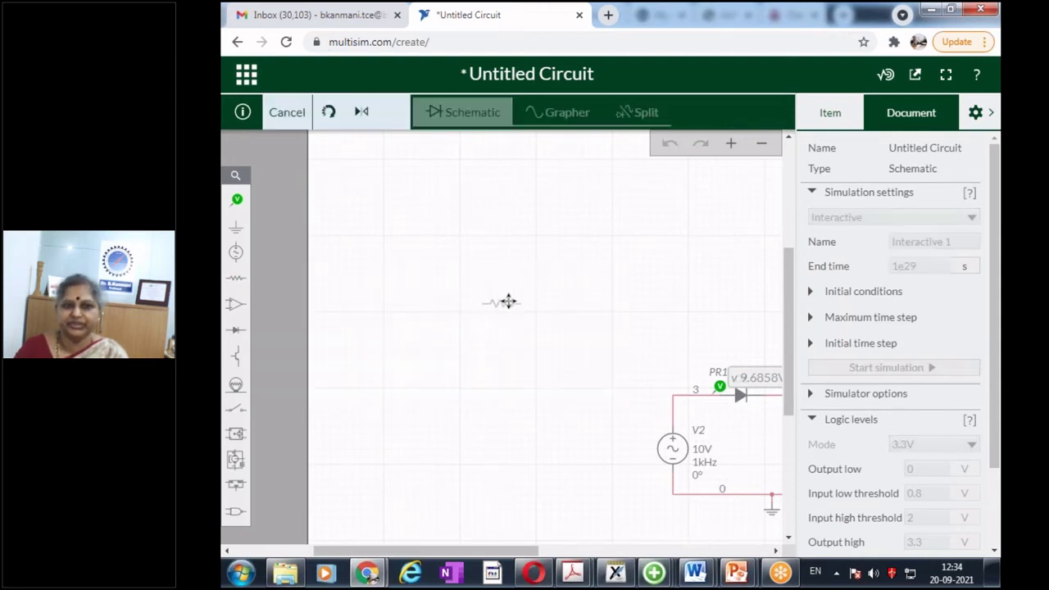
pyautogui.click(556, 304)
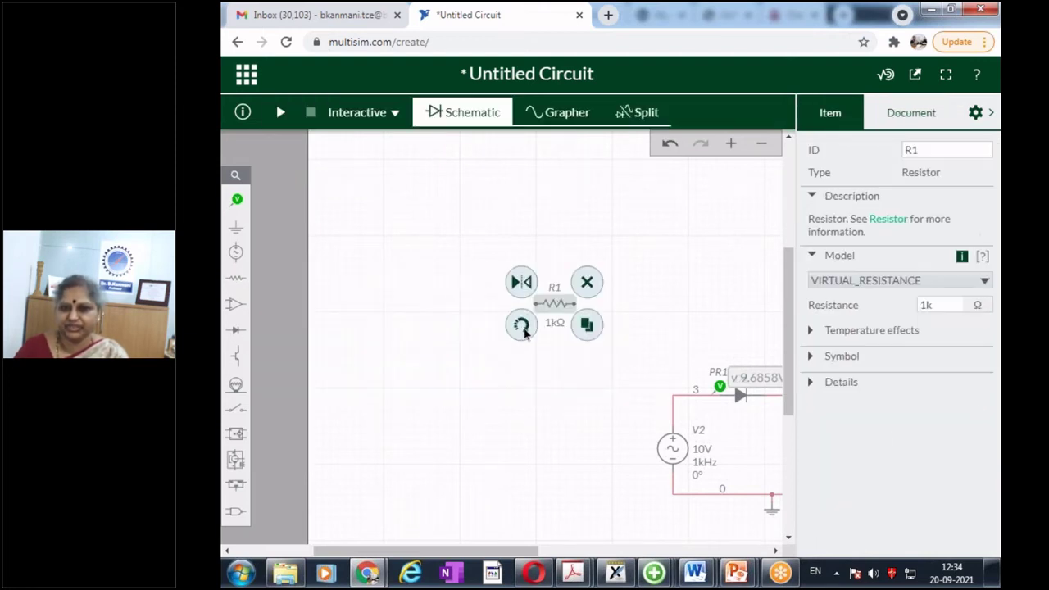
pyautogui.moveTo(547, 303); pyautogui.dragTo(426, 257)
# - Place a diode to the lower right of resistor R1, rotated vertically so that it points down
pyautogui.click(235, 330)
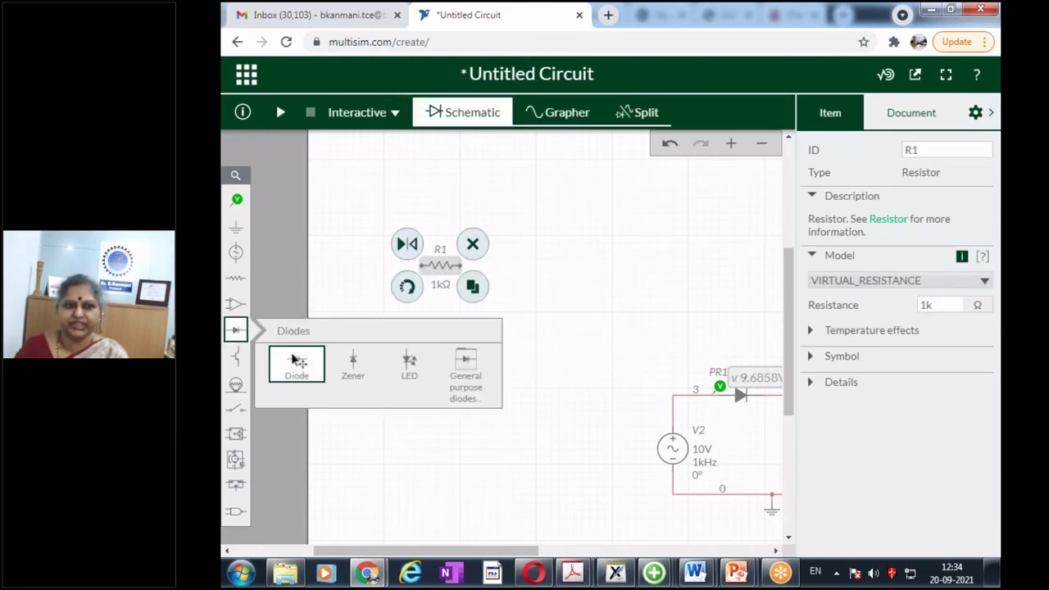
pyautogui.click(307, 364)
pyautogui.click(550, 317)
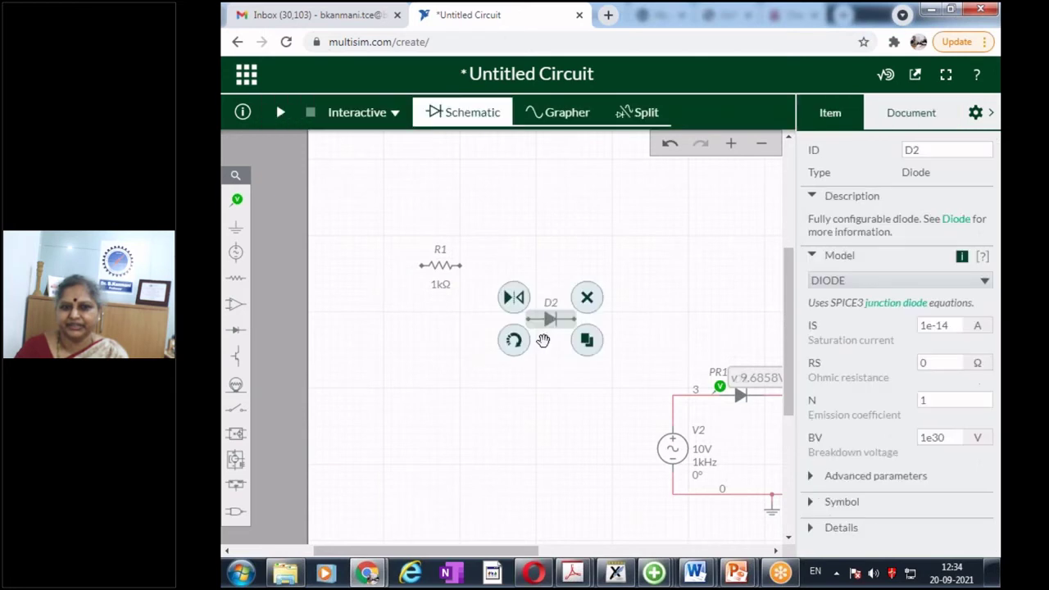
pyautogui.click(515, 344)
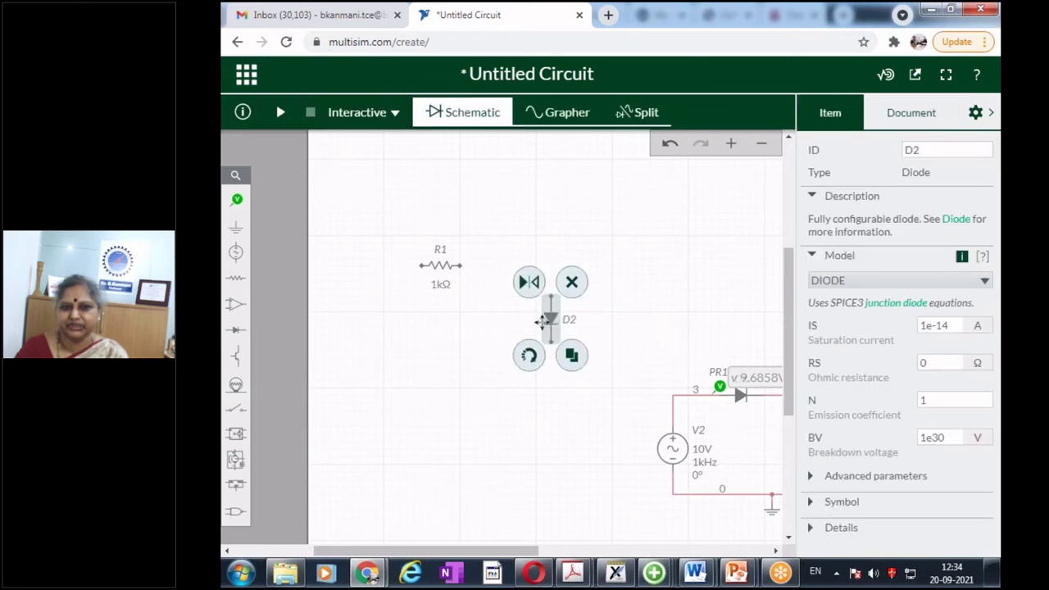
pyautogui.moveTo(541, 322); pyautogui.dragTo(520, 321)
pyautogui.click(443, 368)
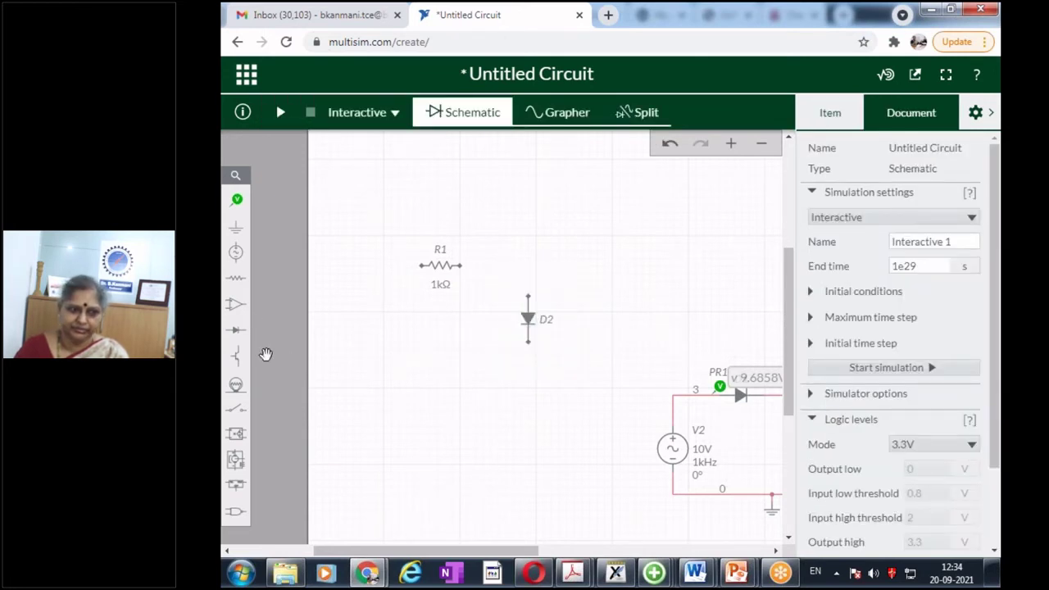
# - Place an AC voltage source to the lower left of R1 and a ground symbol below, between source and diode
pyautogui.click(238, 254)
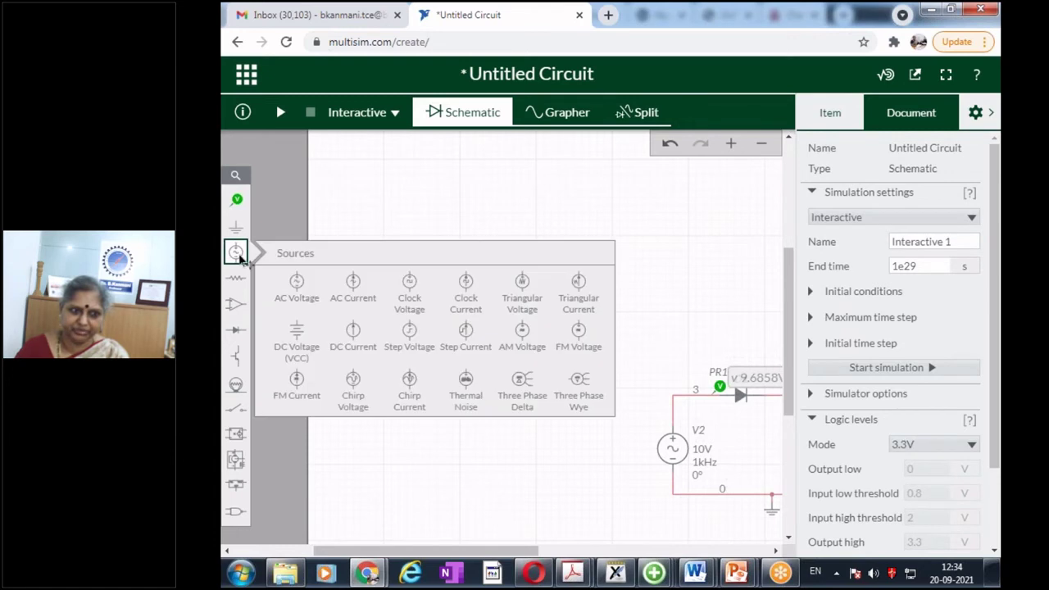
pyautogui.click(291, 295)
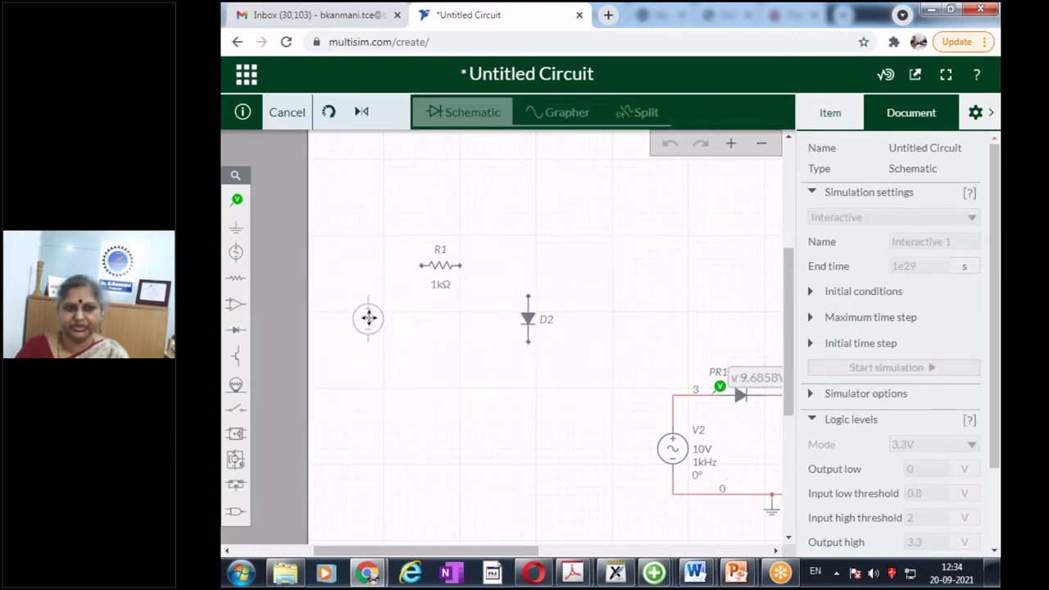
pyautogui.click(369, 318)
pyautogui.click(235, 226)
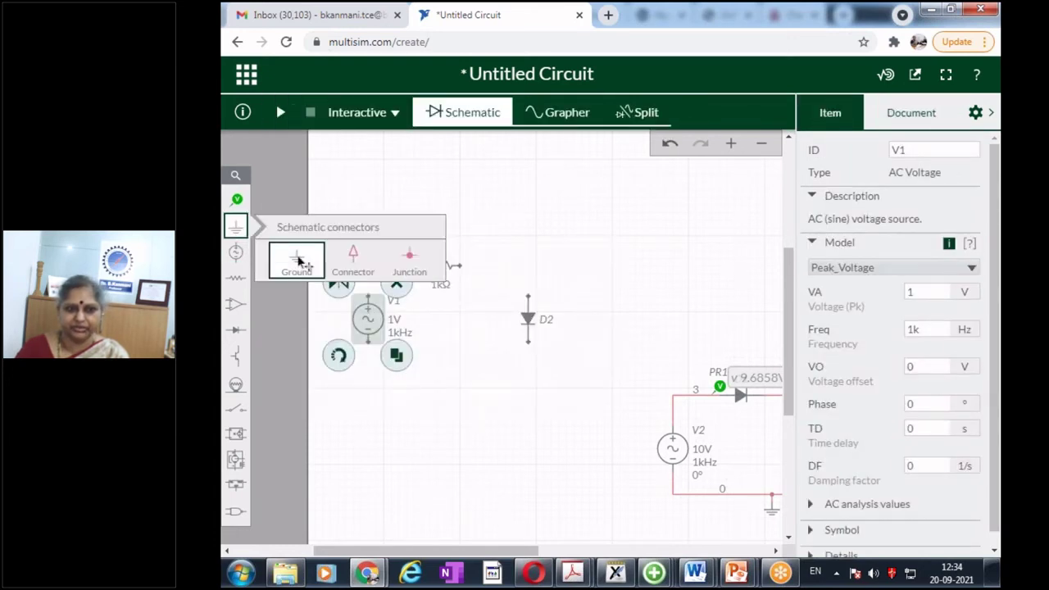
pyautogui.click(297, 259)
pyautogui.click(458, 385)
pyautogui.click(536, 424)
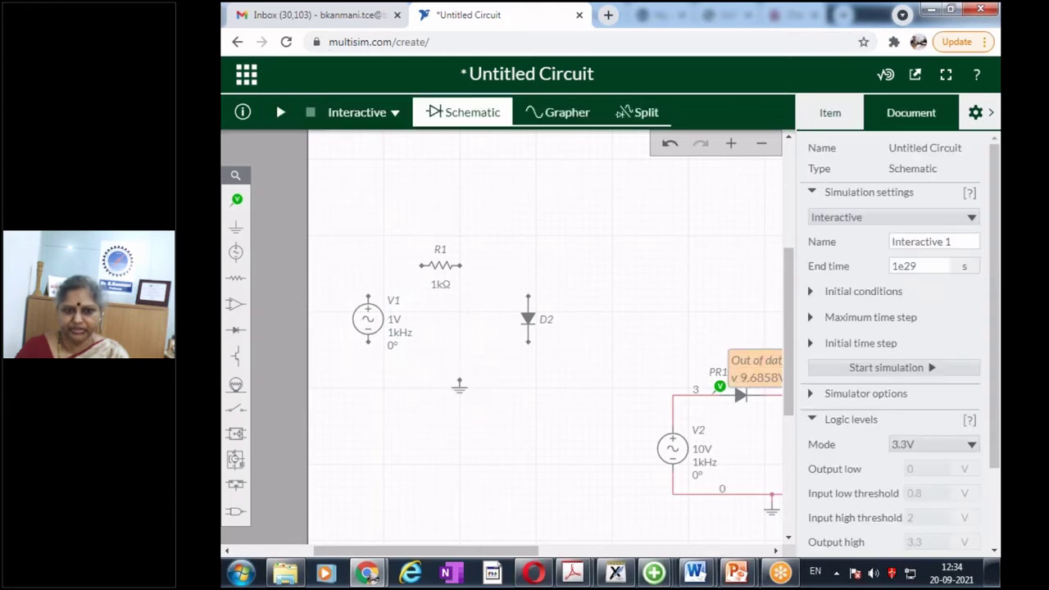
# - Wire the right end of R1 to the anode of D2 and its left end to the positive terminal of V1
pyautogui.click(529, 293)
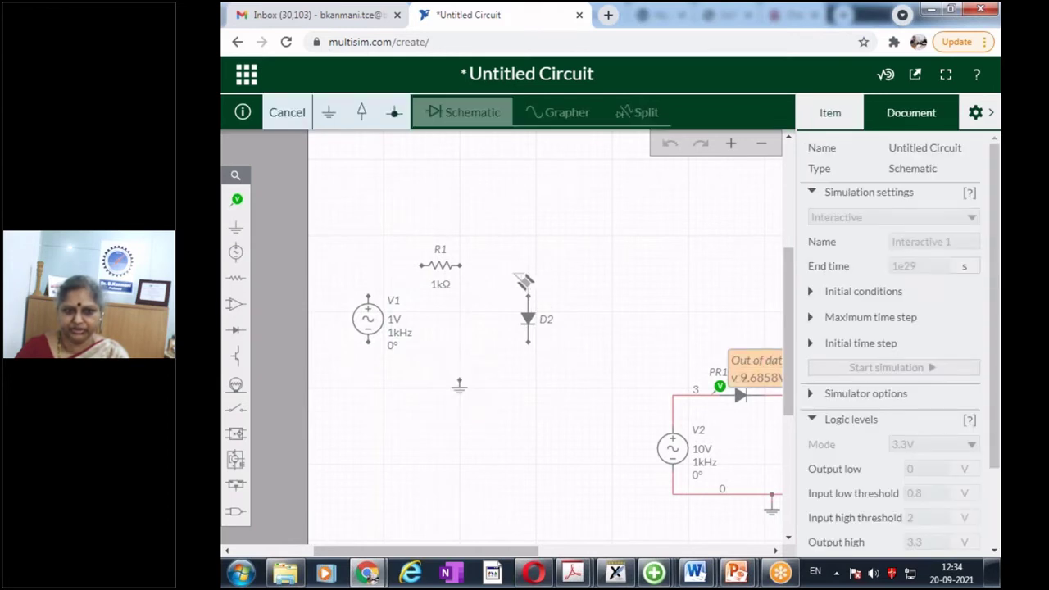
pyautogui.click(464, 268)
pyautogui.click(485, 339)
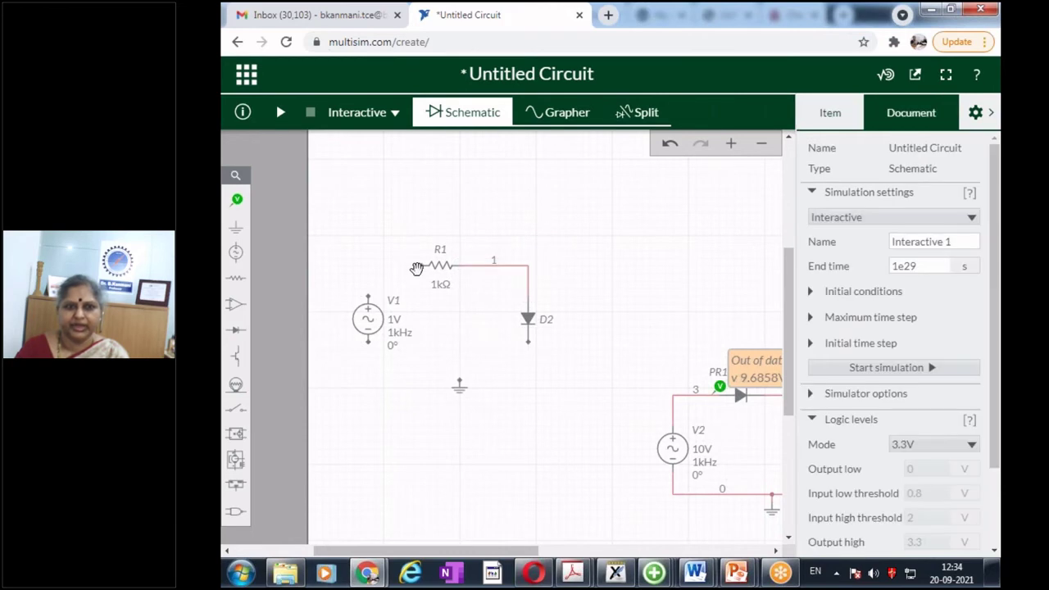
pyautogui.click(421, 266)
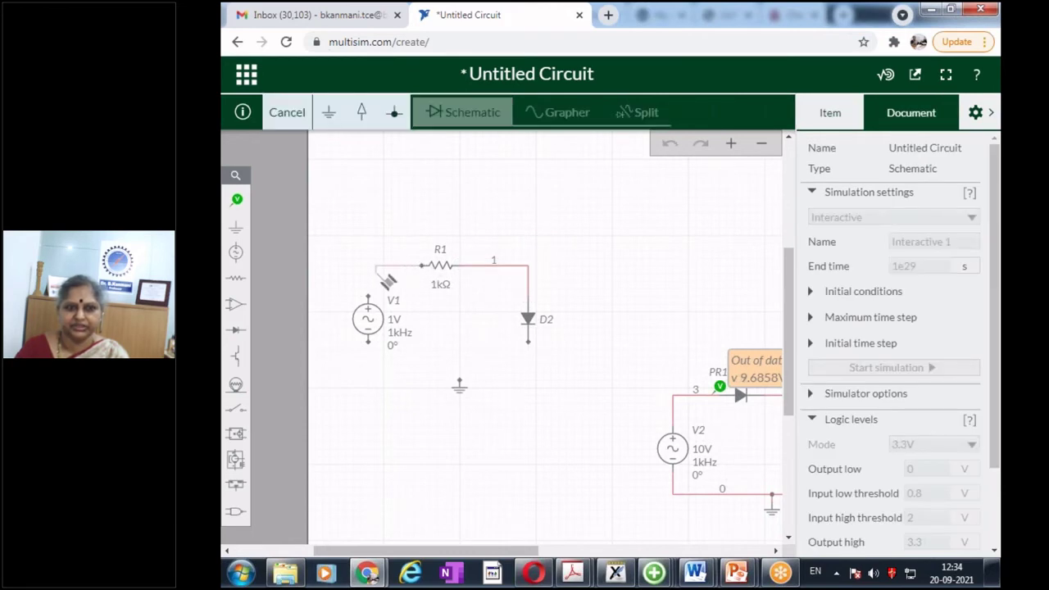
pyautogui.click(371, 302)
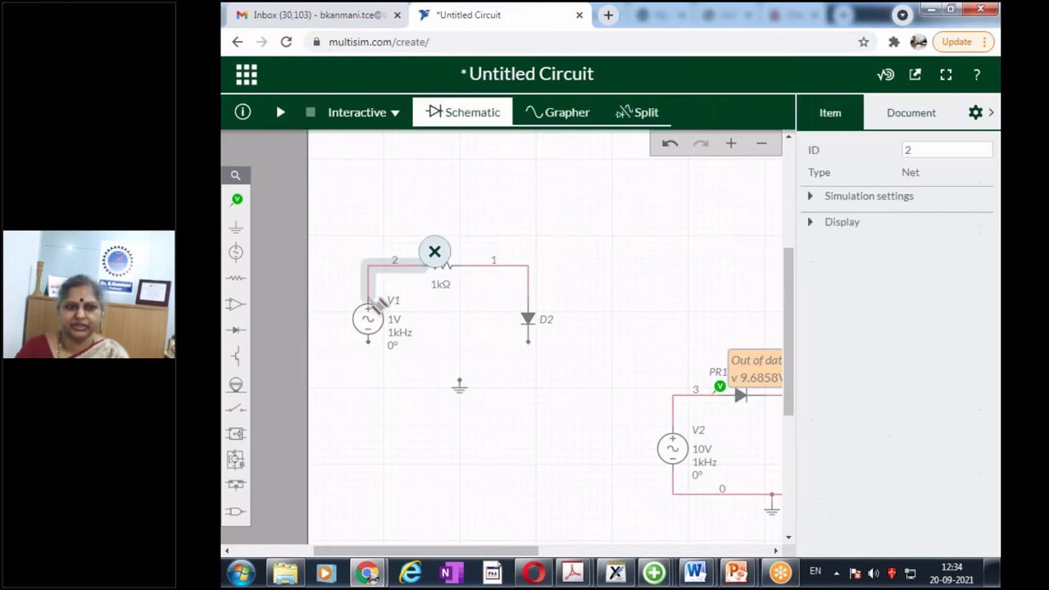
# - Wire the negative terminal of V1 and the cathode of D2 to the ground
pyautogui.click(379, 349)
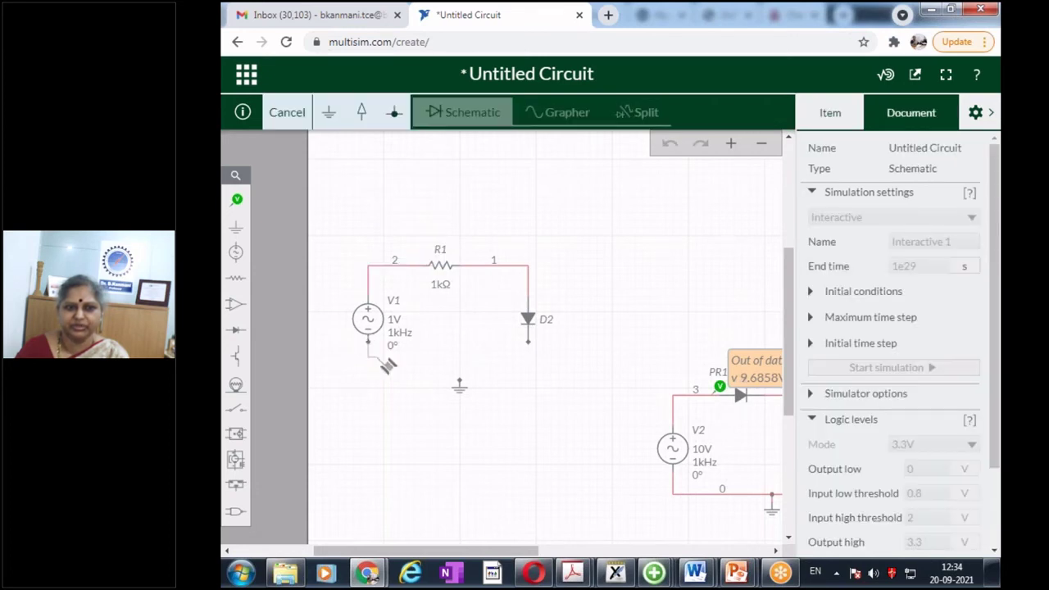
pyautogui.click(462, 381)
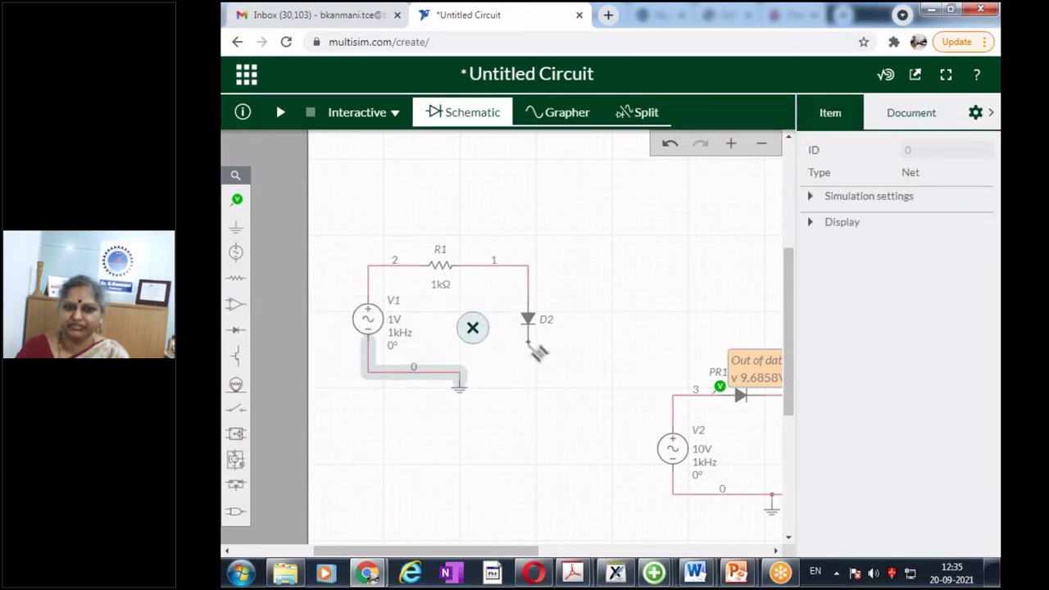
pyautogui.click(528, 343)
pyautogui.click(464, 378)
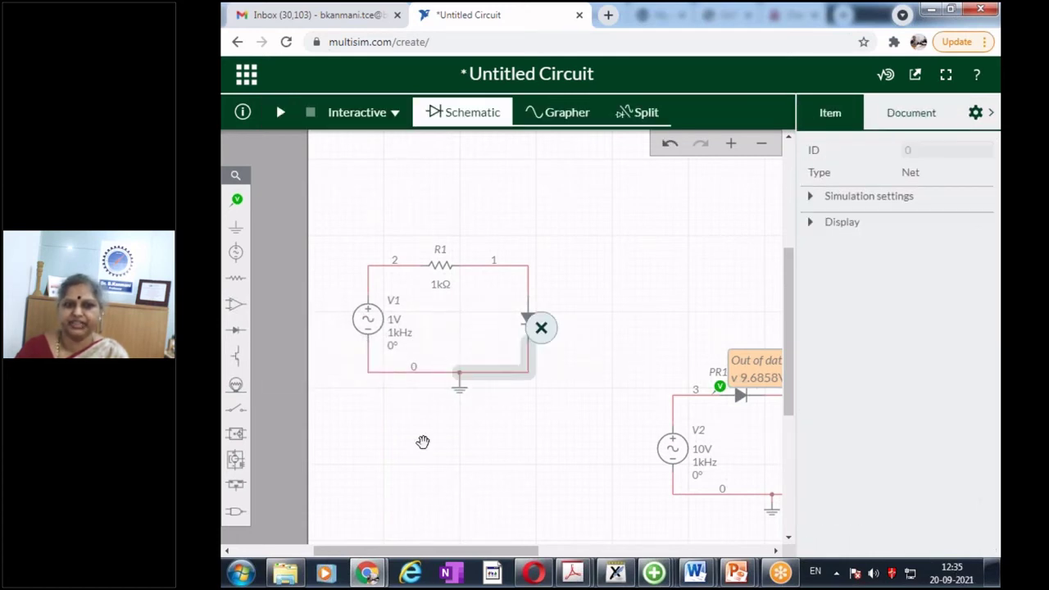
pyautogui.click(422, 441)
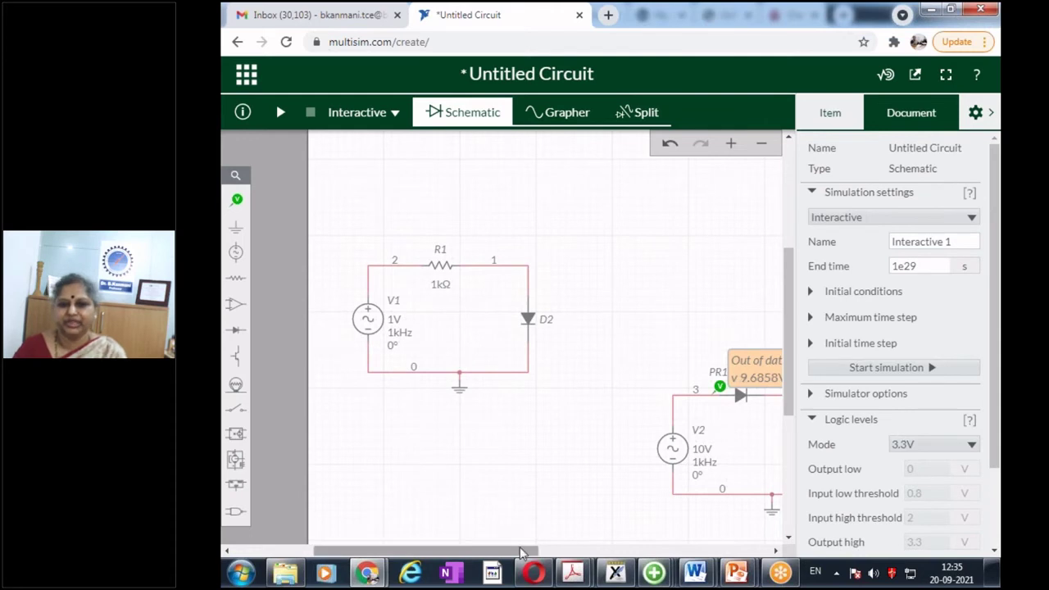
# - Delete the voltage probes PR1 and PR2 from the rectifier circuit with diode D1
pyautogui.moveTo(532, 551); pyautogui.dragTo(607, 551)
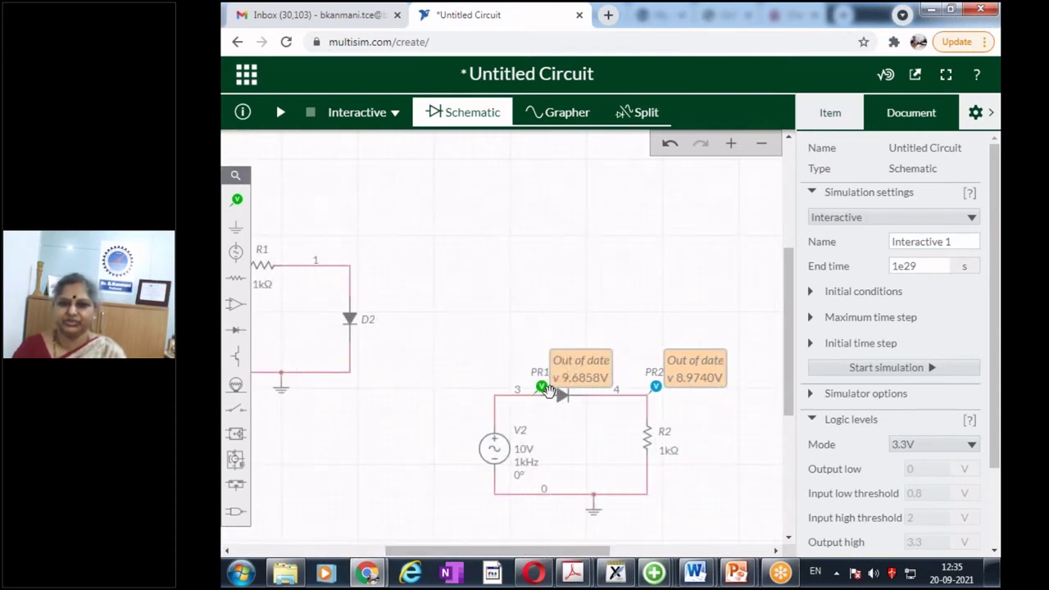
pyautogui.click(544, 387)
pyautogui.press('Delete')
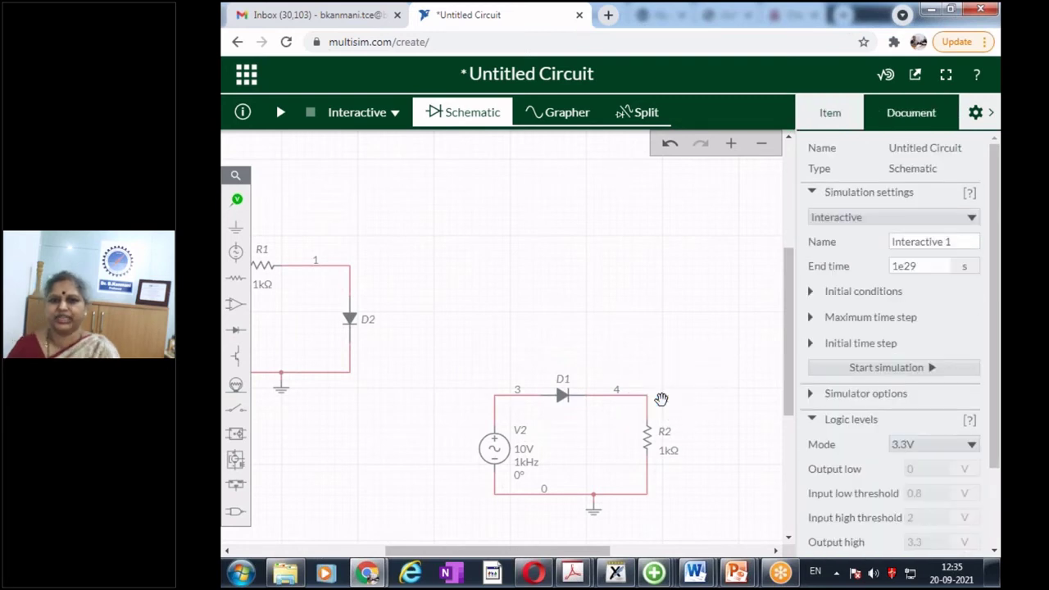
# - Place voltage probes on the wire between V1 and R1 and at the corner above diode D2
pyautogui.moveTo(593, 554); pyautogui.dragTo(513, 560)
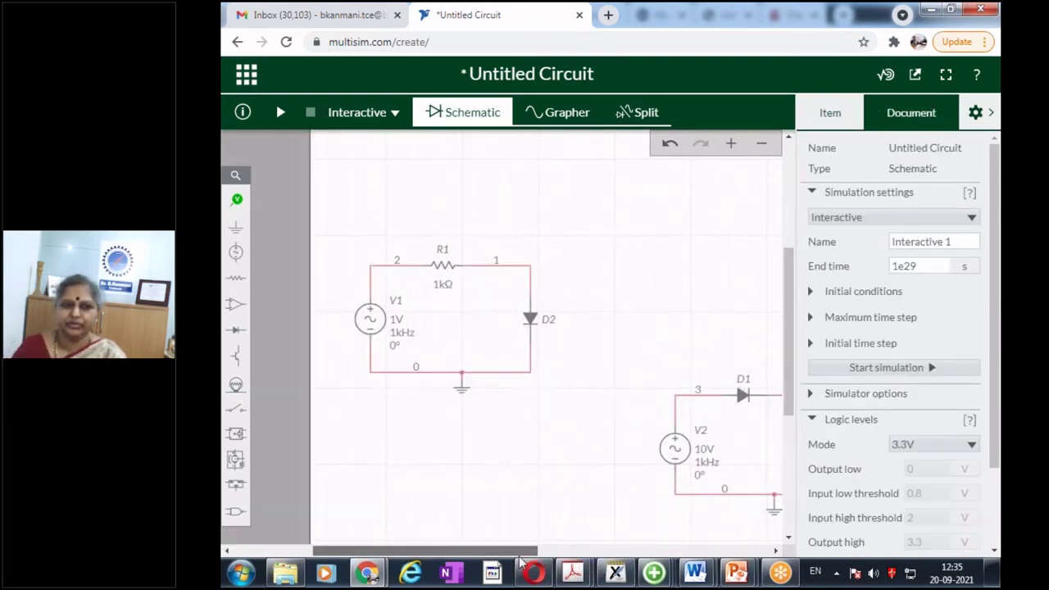
pyautogui.click(243, 201)
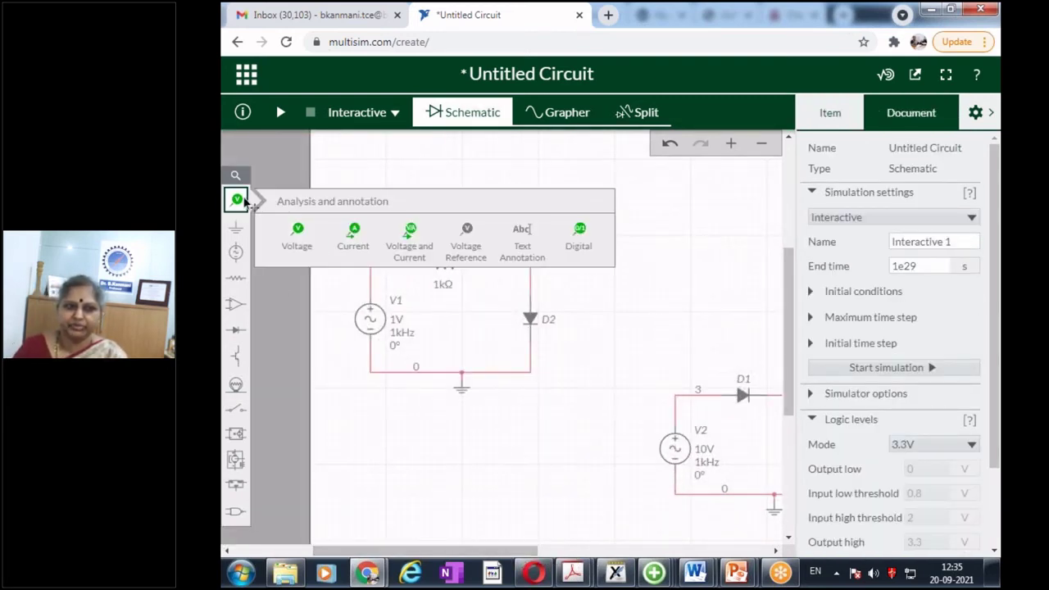
pyautogui.click(297, 231)
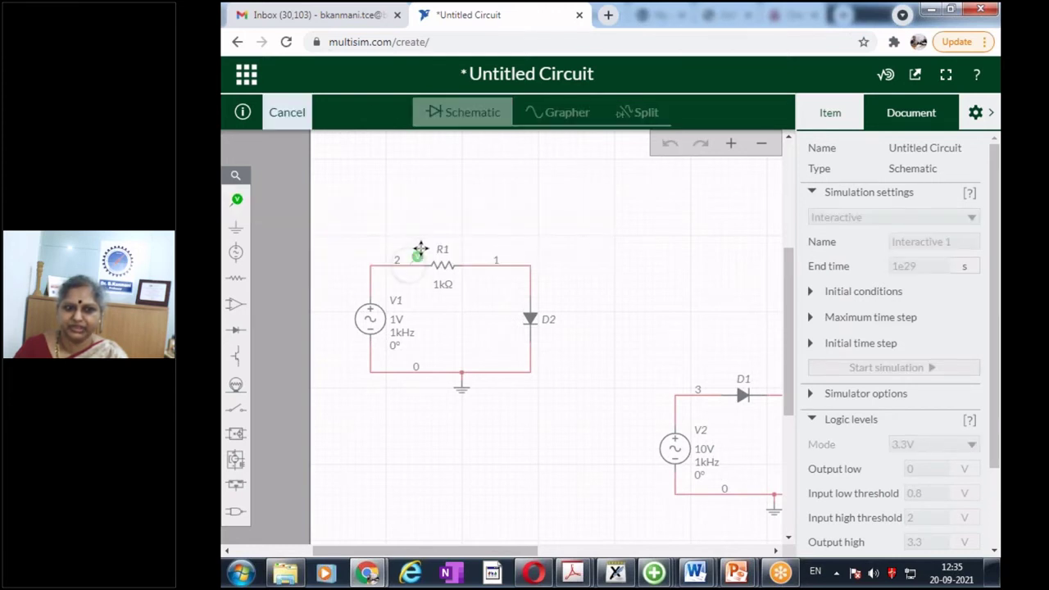
pyautogui.click(414, 261)
pyautogui.click(243, 201)
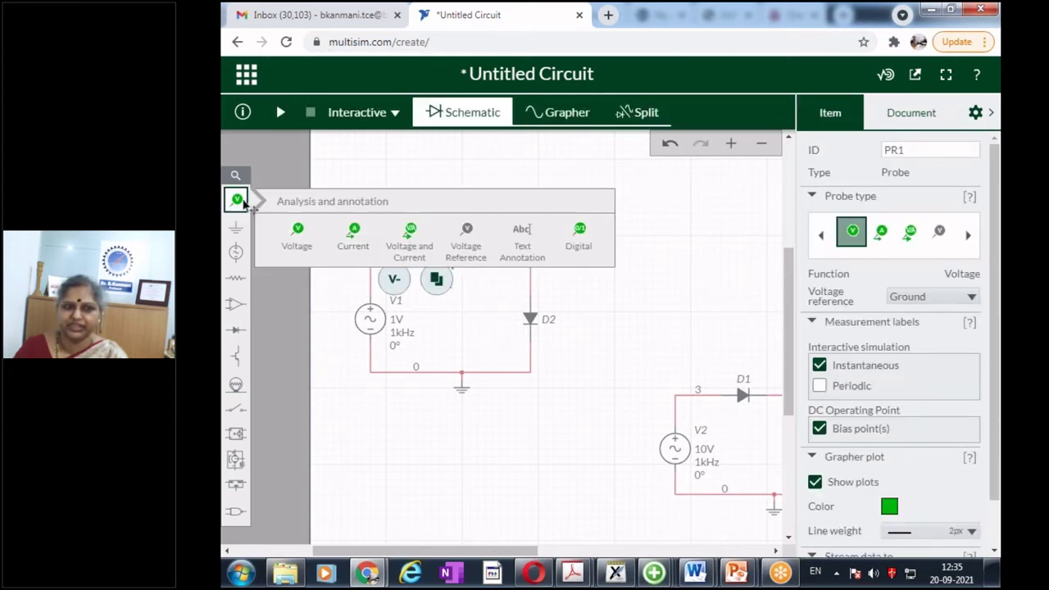
pyautogui.click(297, 233)
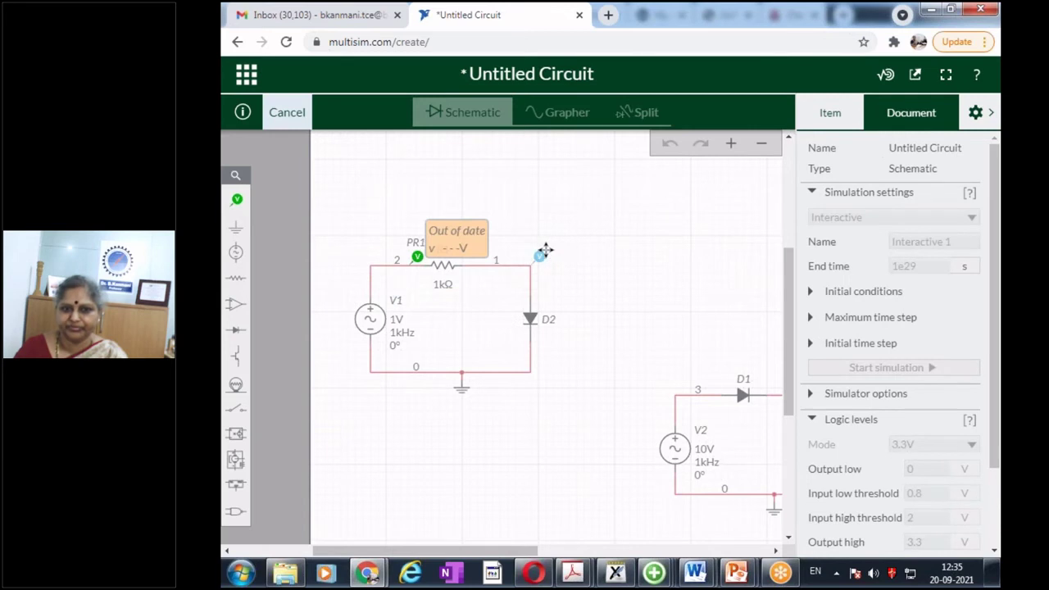
pyautogui.click(542, 255)
pyautogui.click(561, 494)
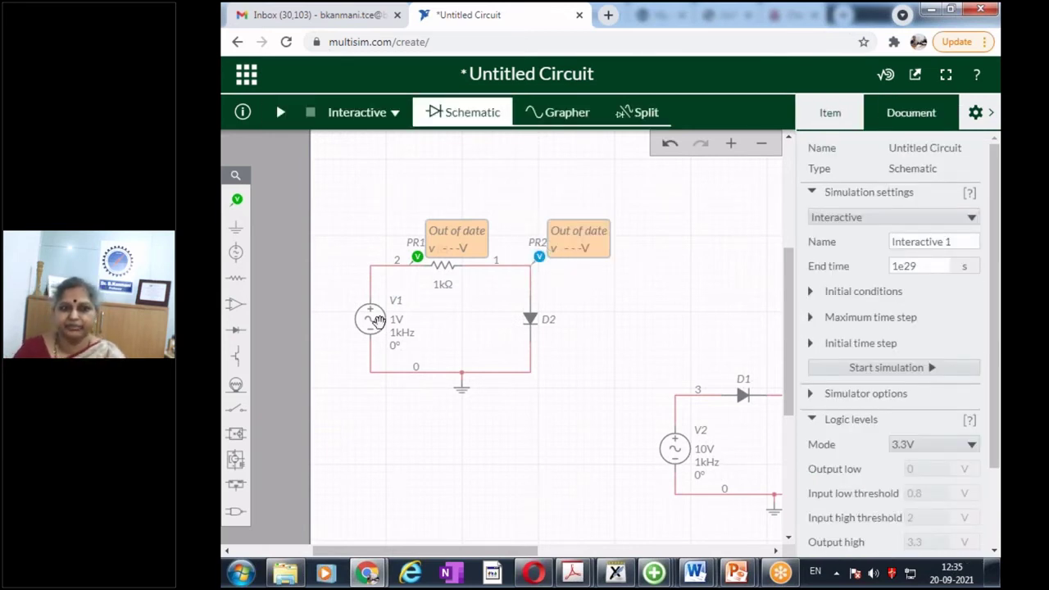
# - Set the peak voltage of AC source V1 to 10 V
pyautogui.click(373, 319)
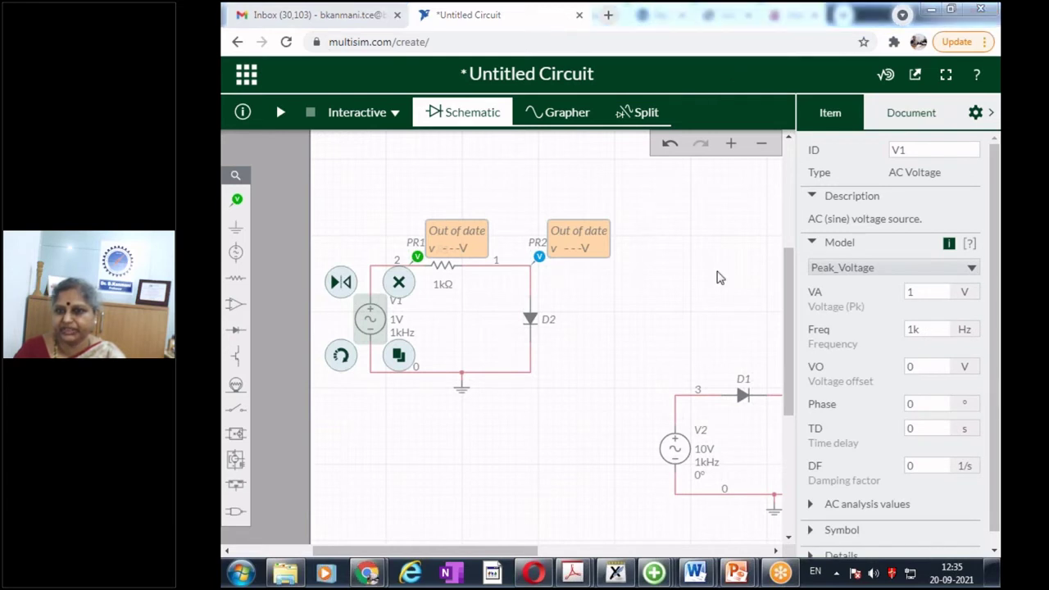
pyautogui.doubleClick(927, 292)
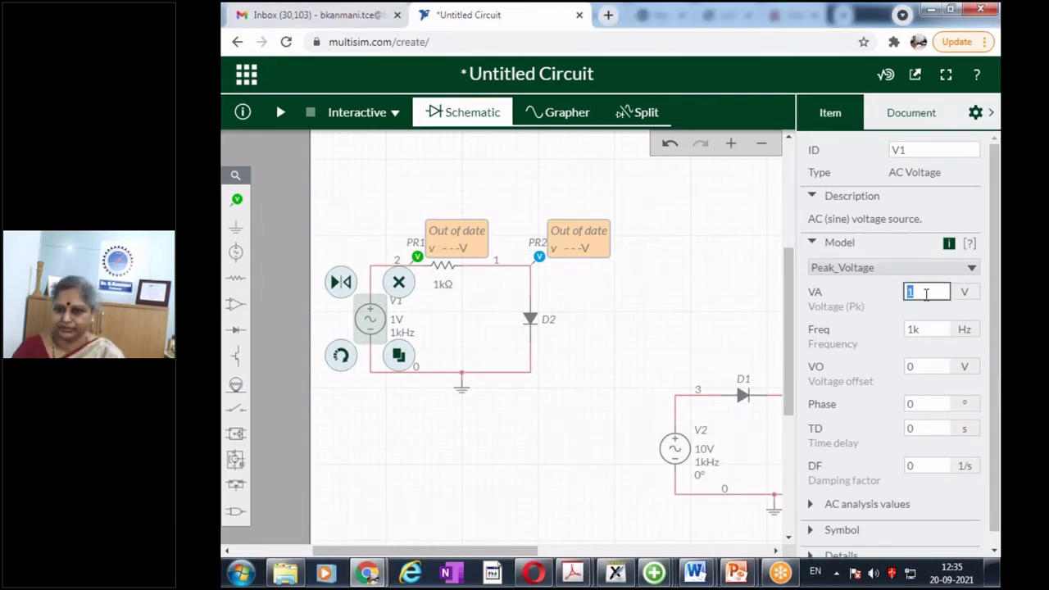
pyautogui.write('0')
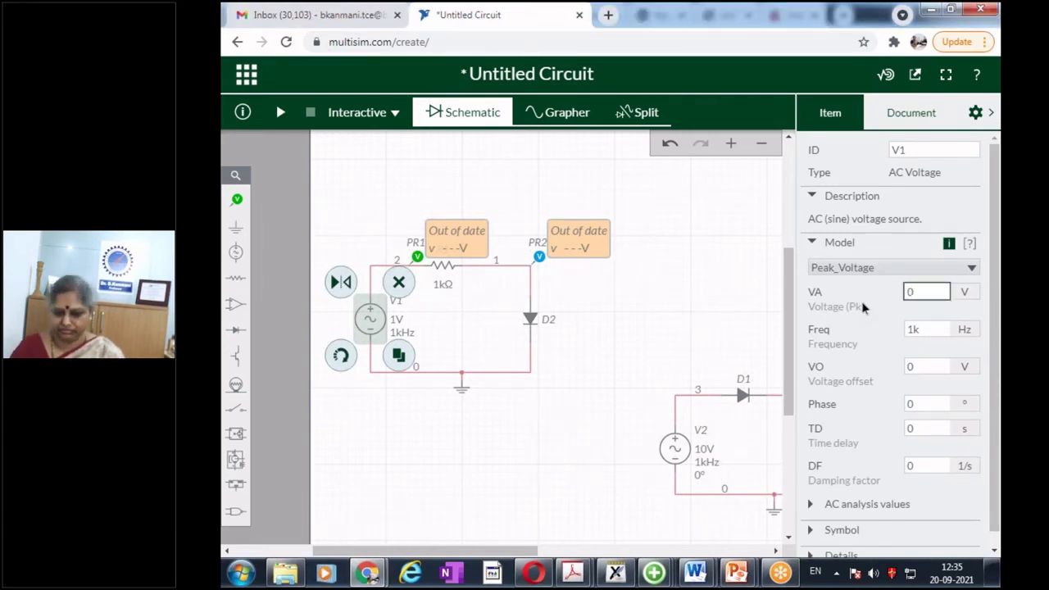
pyautogui.press('BackSpace')
pyautogui.write('1')
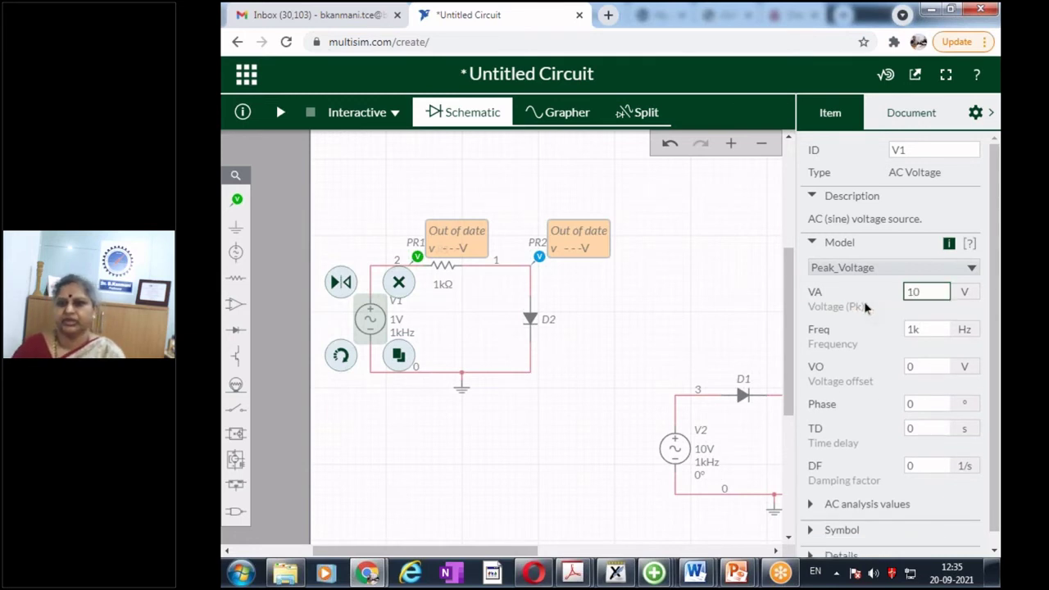
pyautogui.click(628, 396)
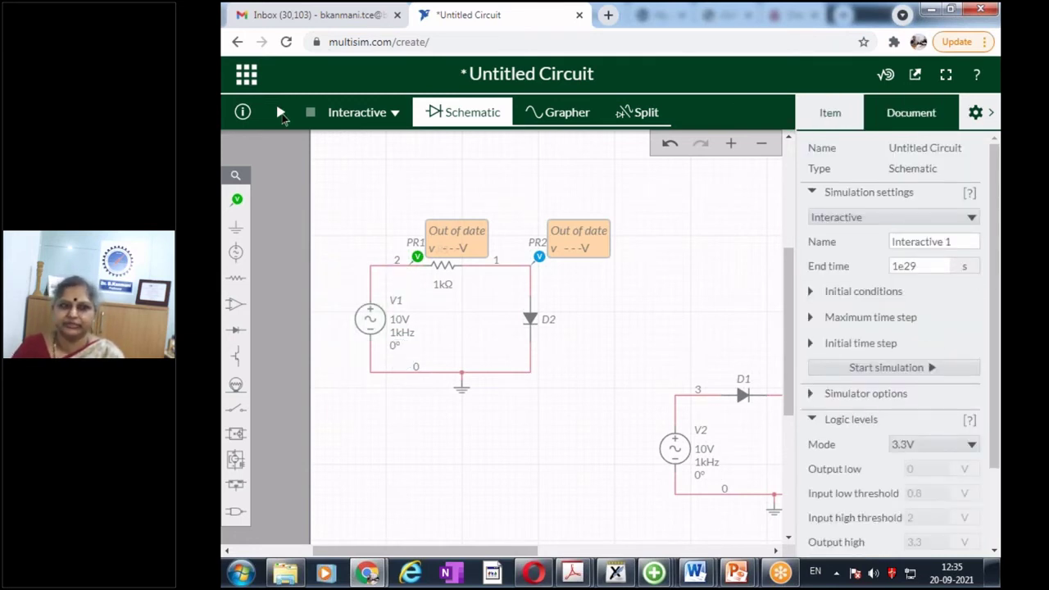
# - Run the interactive simulation, compare the PR1 and PR2 waveforms in the Grapher, and stop the simulation
pyautogui.click(280, 113)
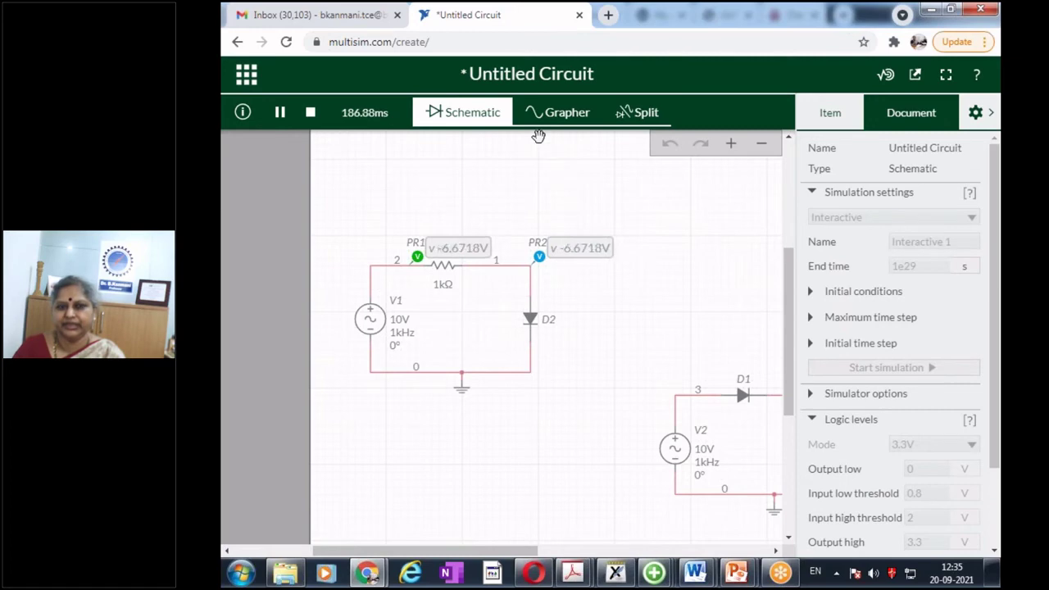
pyautogui.click(558, 112)
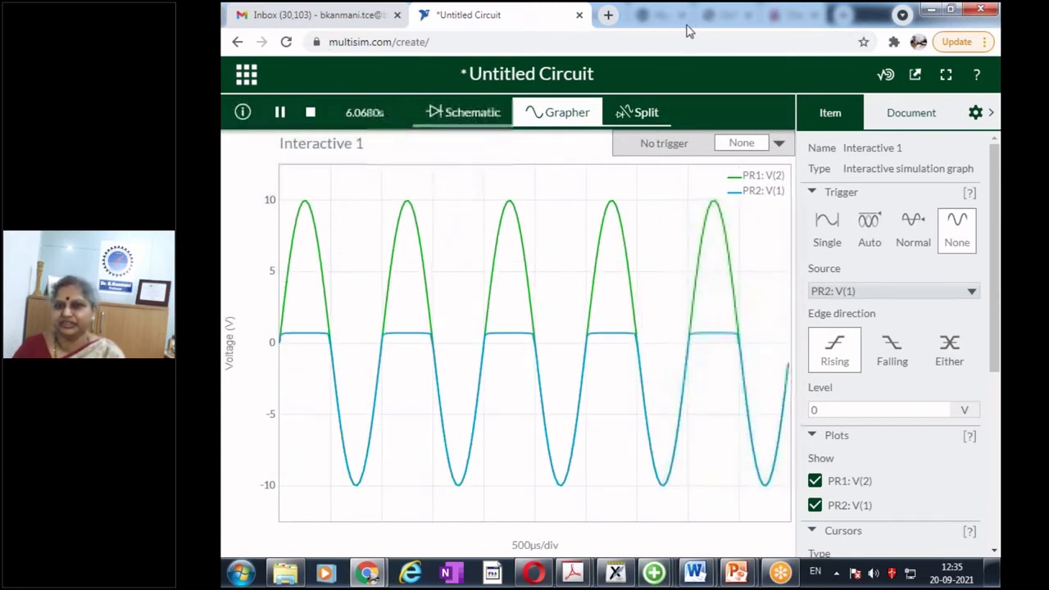
pyautogui.click(311, 113)
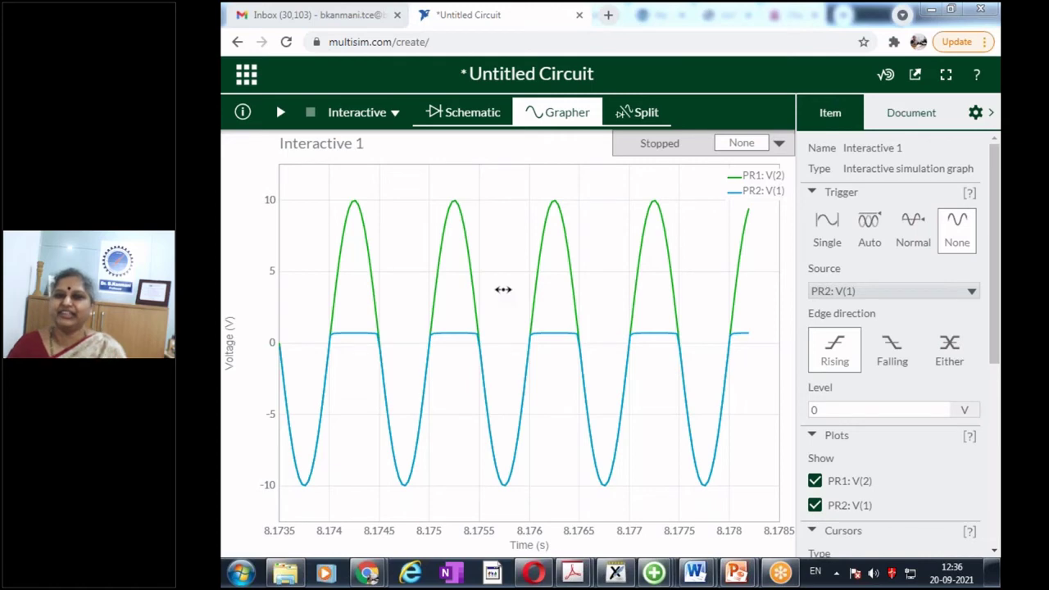
# - Delete V1, R1, D2 and the ground of the shunt diode circuit from the schematic
pyautogui.click(453, 114)
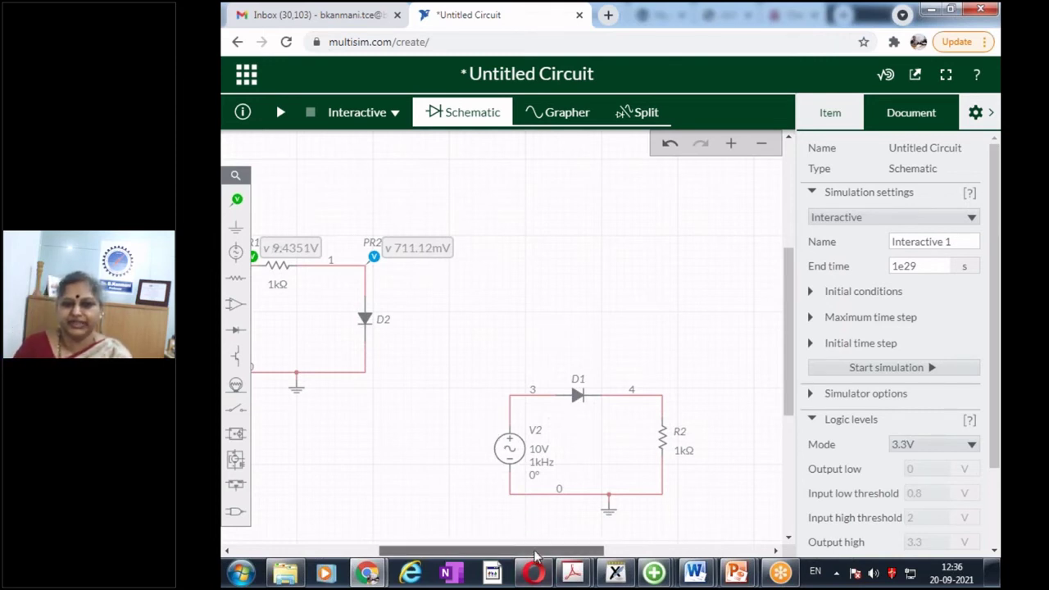
pyautogui.moveTo(535, 556); pyautogui.dragTo(455, 554)
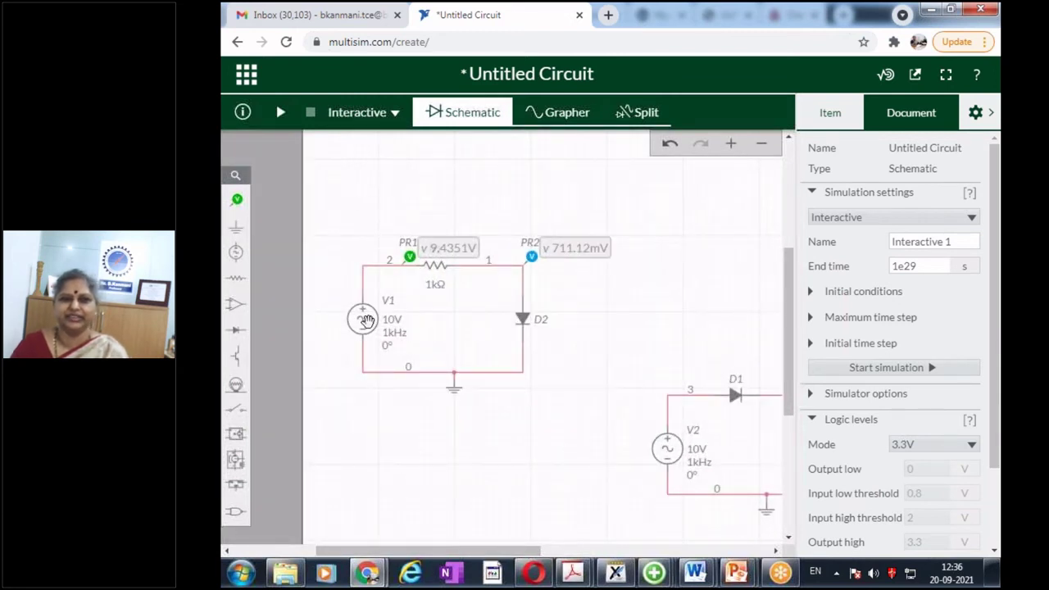
pyautogui.click(364, 319)
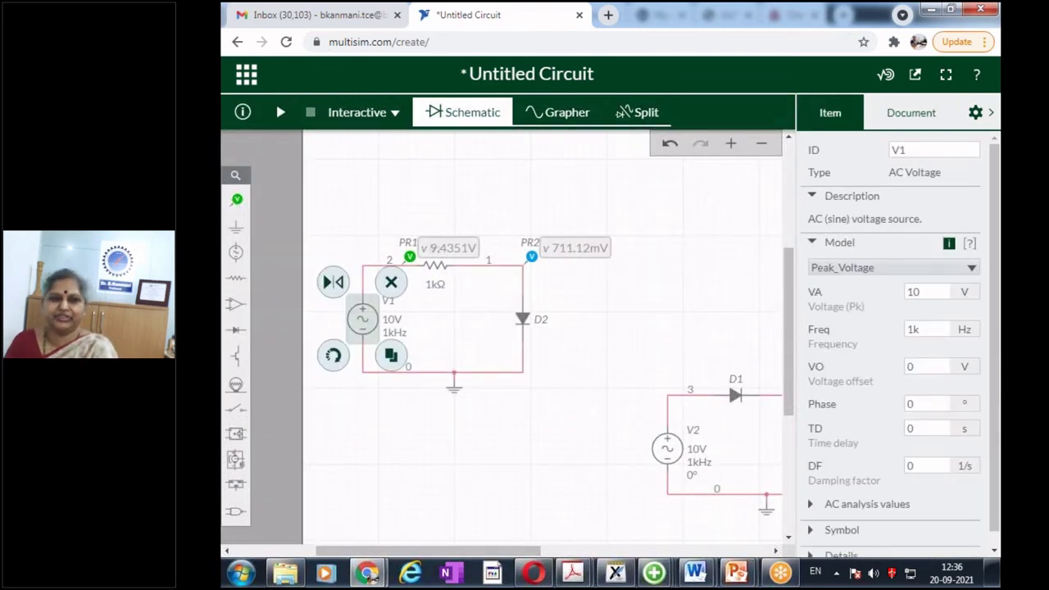
pyautogui.press('Delete')
pyautogui.click(440, 267)
pyautogui.press('Delete')
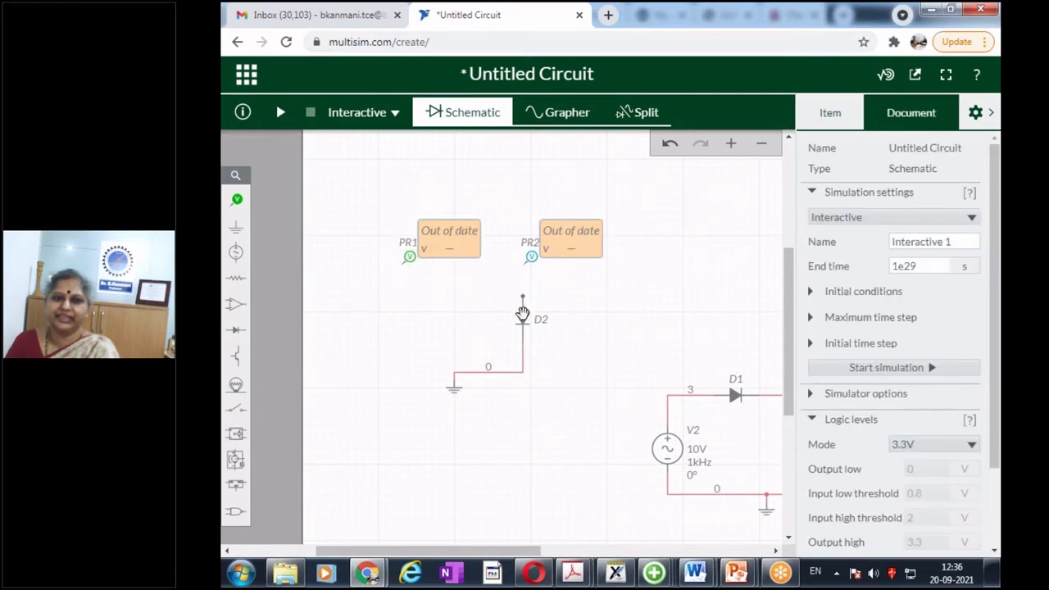
pyautogui.click(523, 314)
pyautogui.press('Delete')
pyautogui.click(455, 385)
pyautogui.press('Delete')
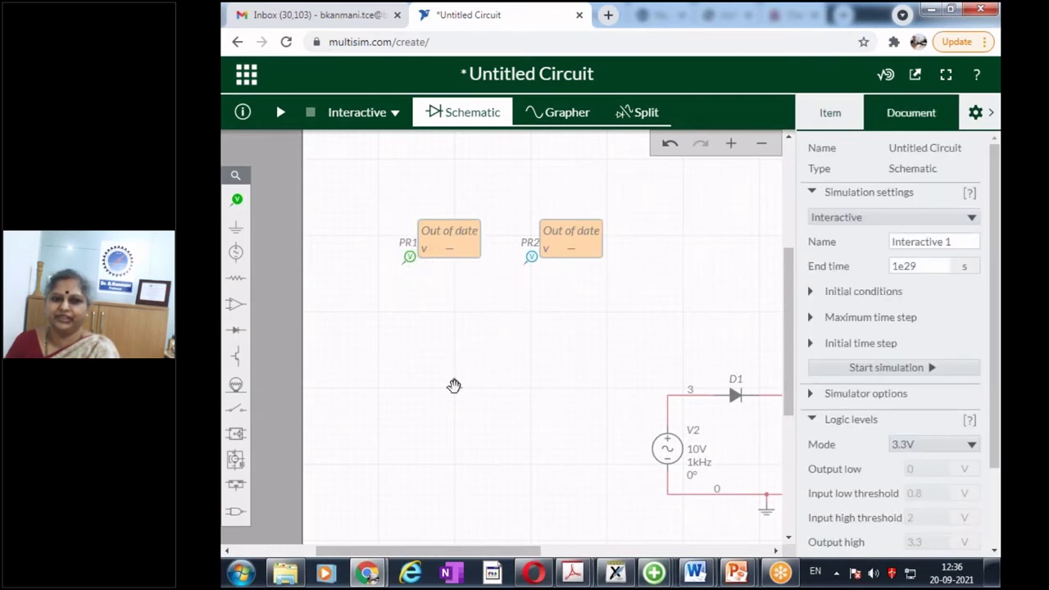
# - Delete source V2, diode D1 and resistor R2 of the rectifier circuit
pyautogui.click(666, 447)
pyautogui.press('Delete')
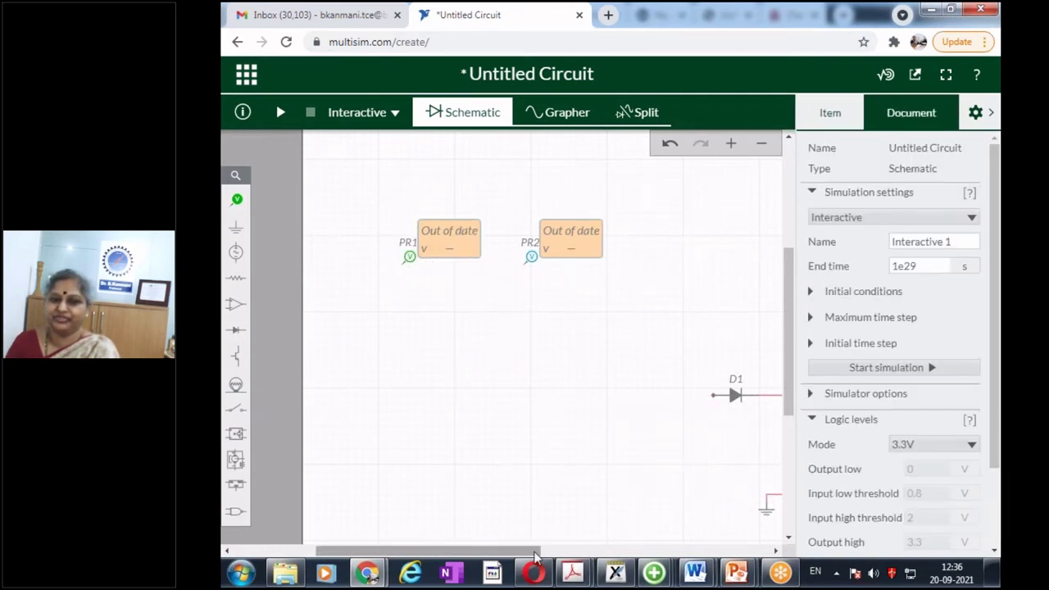
pyautogui.moveTo(534, 555); pyautogui.dragTo(578, 555)
pyautogui.click(630, 394)
pyautogui.press('Delete')
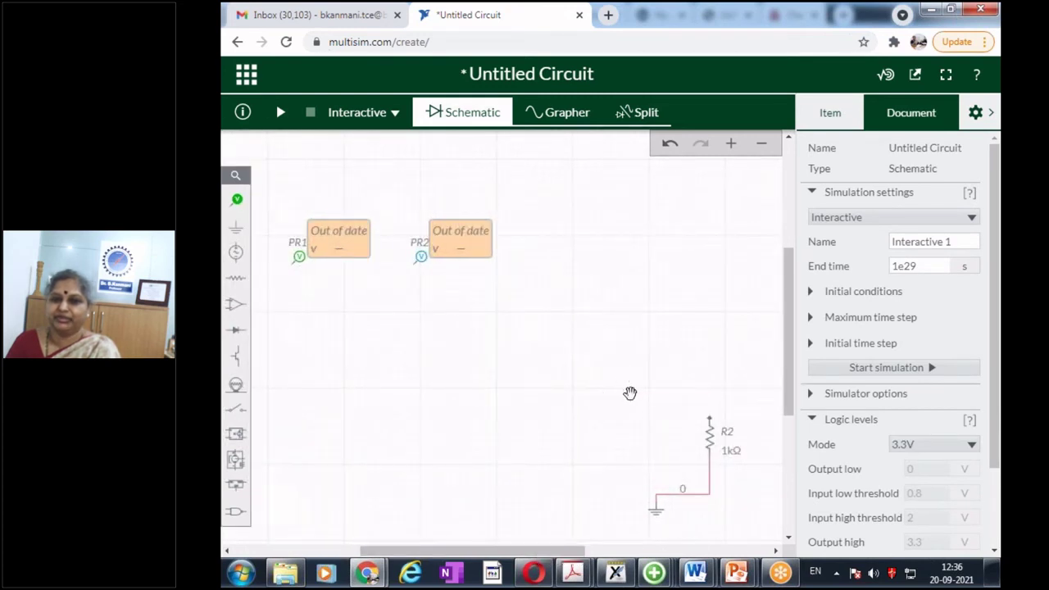
pyautogui.click(709, 439)
pyautogui.press('Delete')
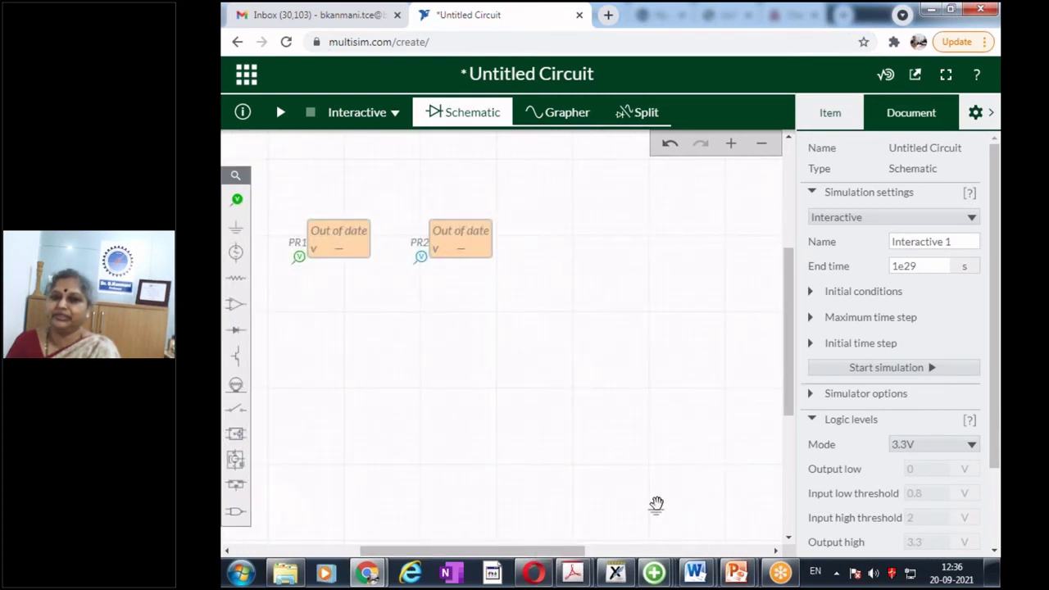
pyautogui.click(656, 505)
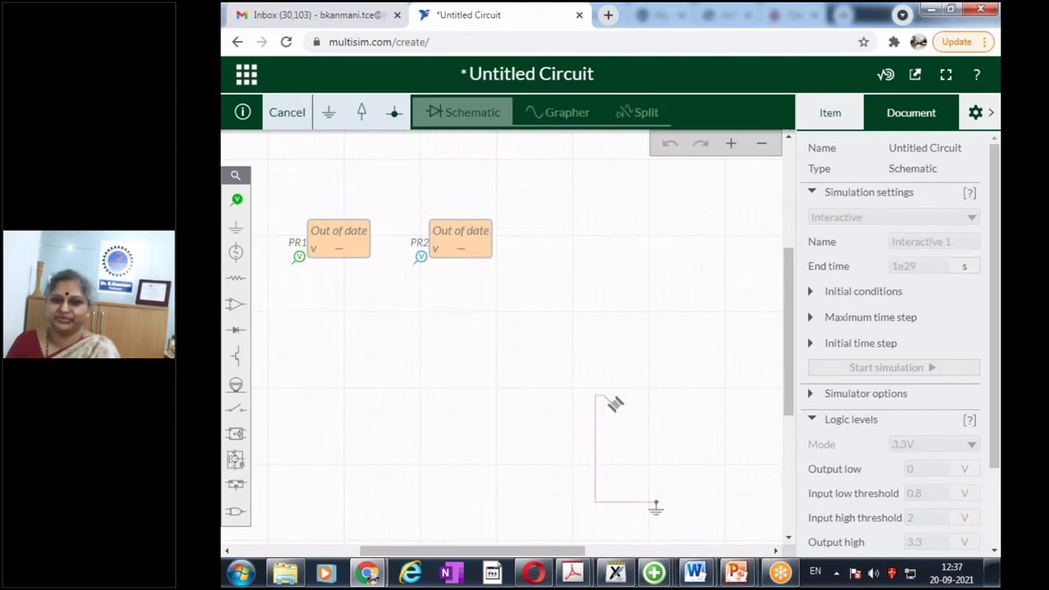
pyautogui.click(675, 497)
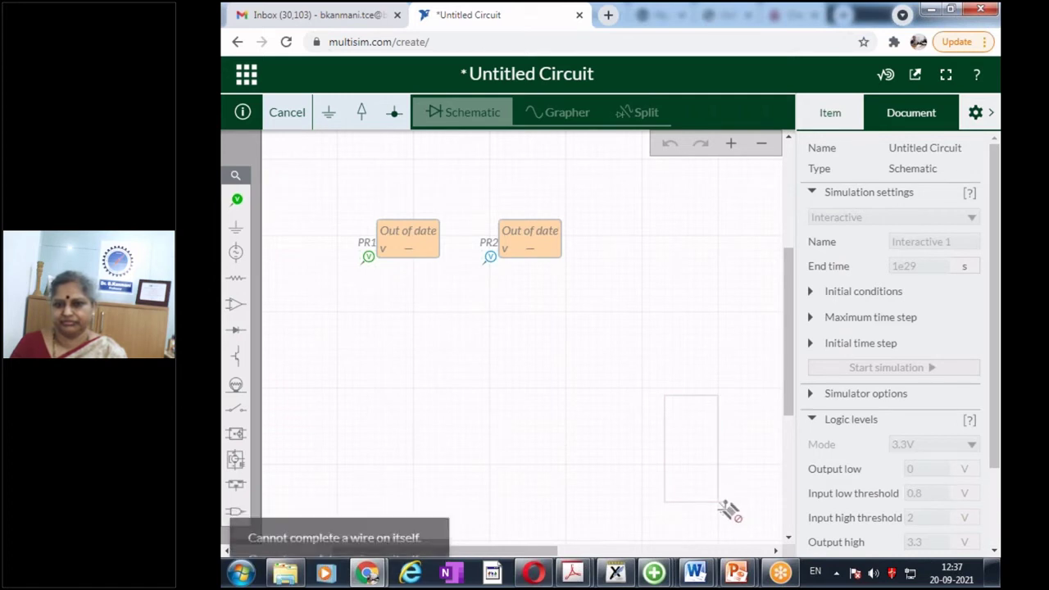
pyautogui.moveTo(727, 510); pyautogui.dragTo(281, 281)
pyautogui.click(242, 281)
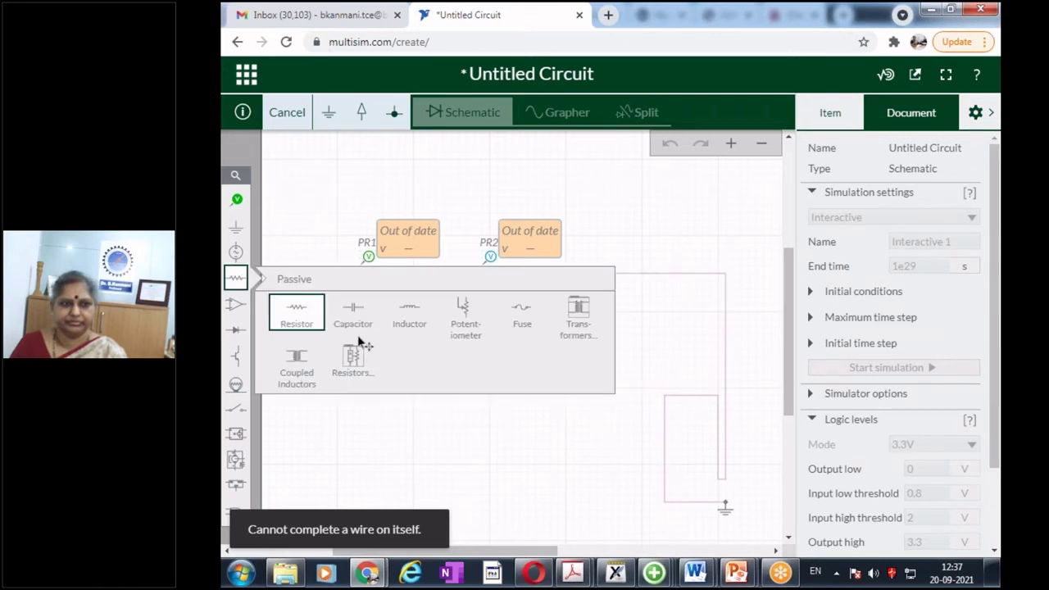
pyautogui.click(310, 318)
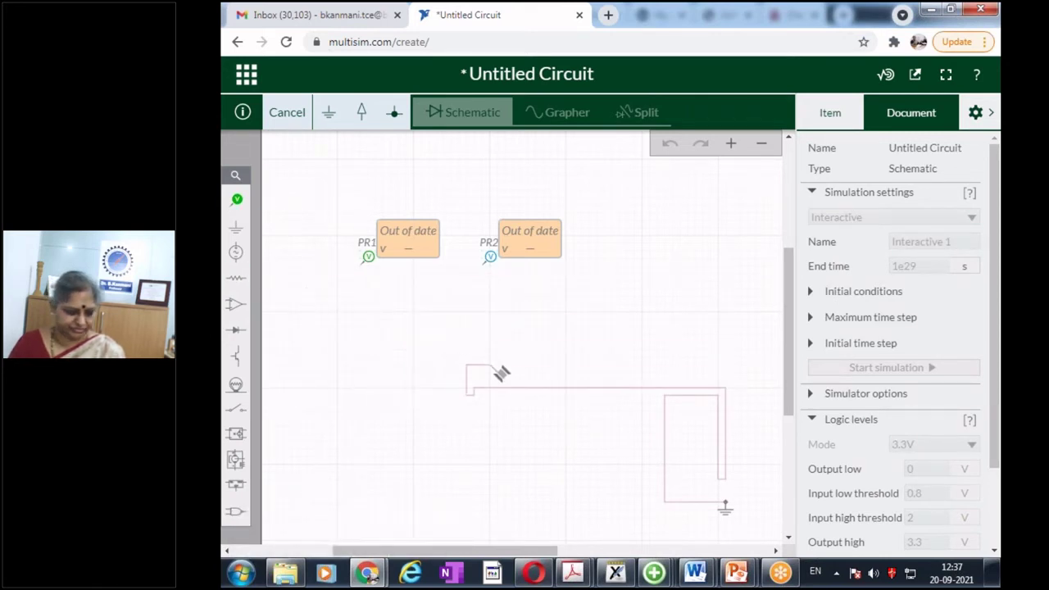
pyautogui.press('Escape')
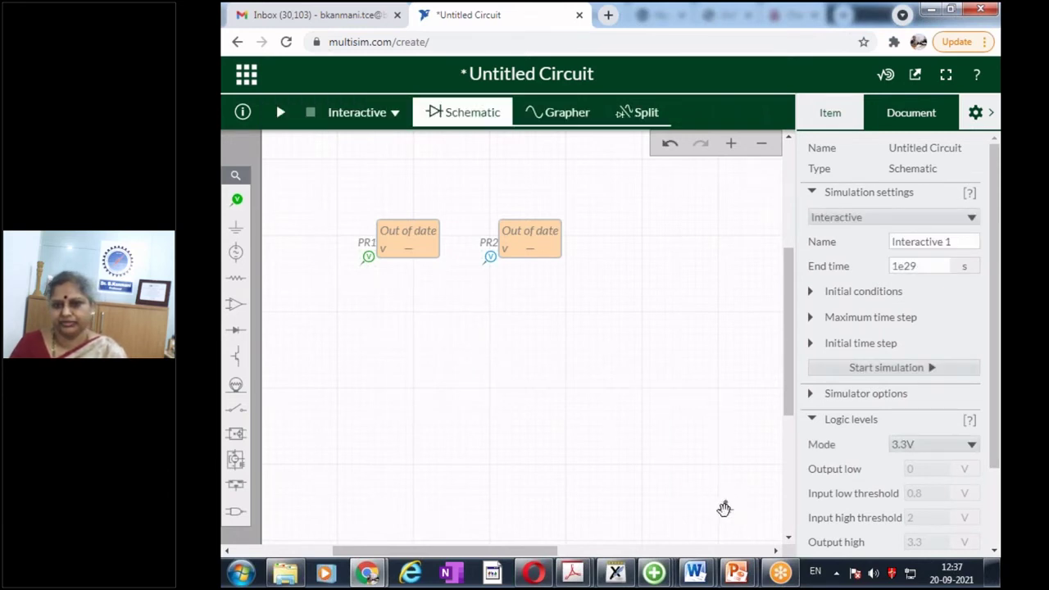
# - Delete the leftover ground symbol and the detached voltage probes PR2 and PR1
pyautogui.click(725, 508)
pyautogui.click(562, 320)
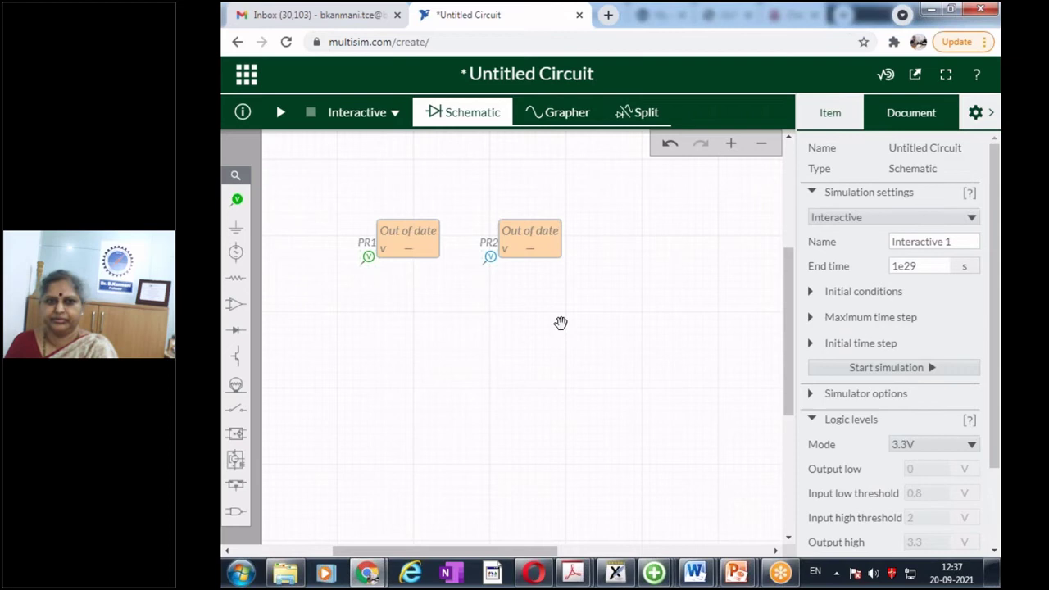
pyautogui.click(488, 259)
pyautogui.press('Delete')
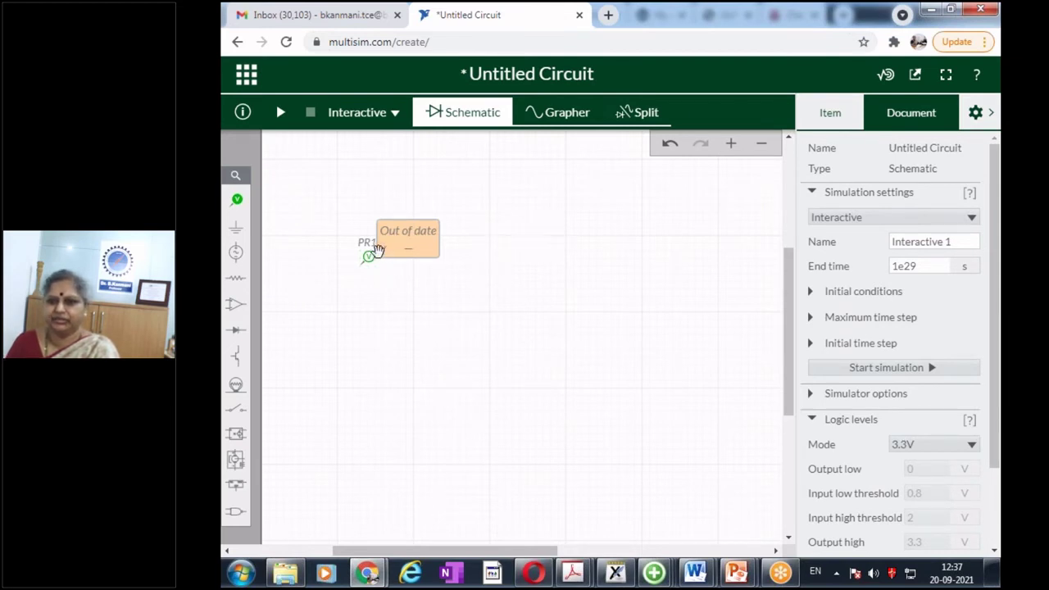
pyautogui.click(369, 255)
pyautogui.press('Delete')
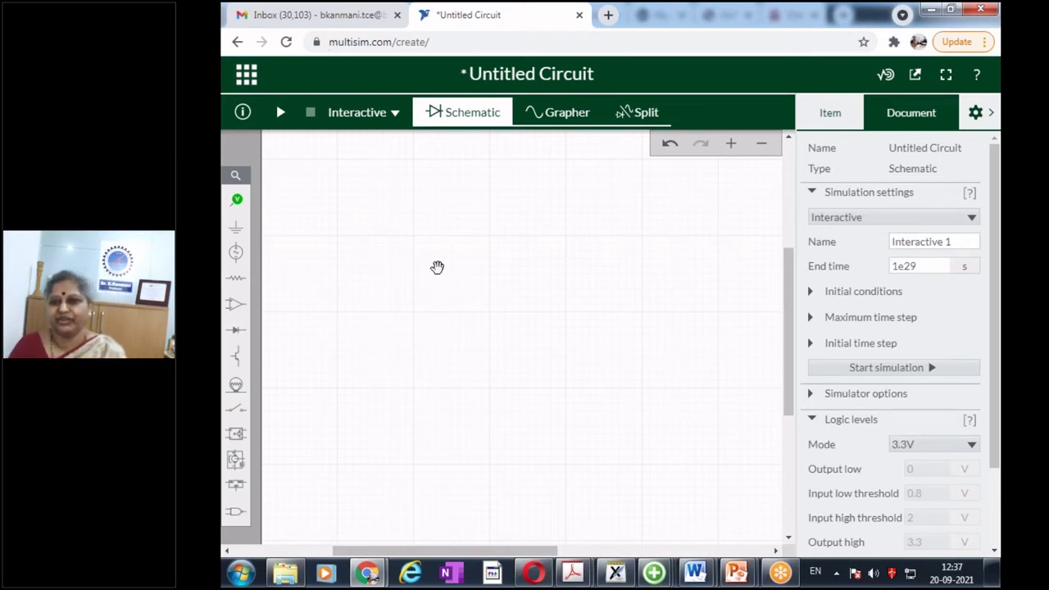
# - Place a resistor near the upper part of the empty schematic and a capacitor to its right, level with it
pyautogui.click(236, 282)
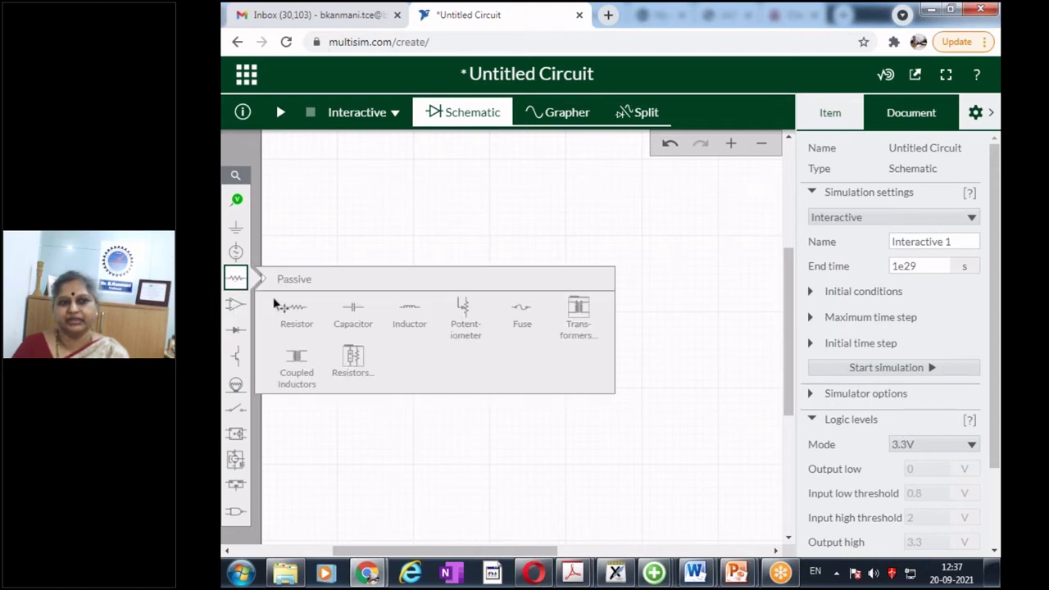
pyautogui.click(296, 313)
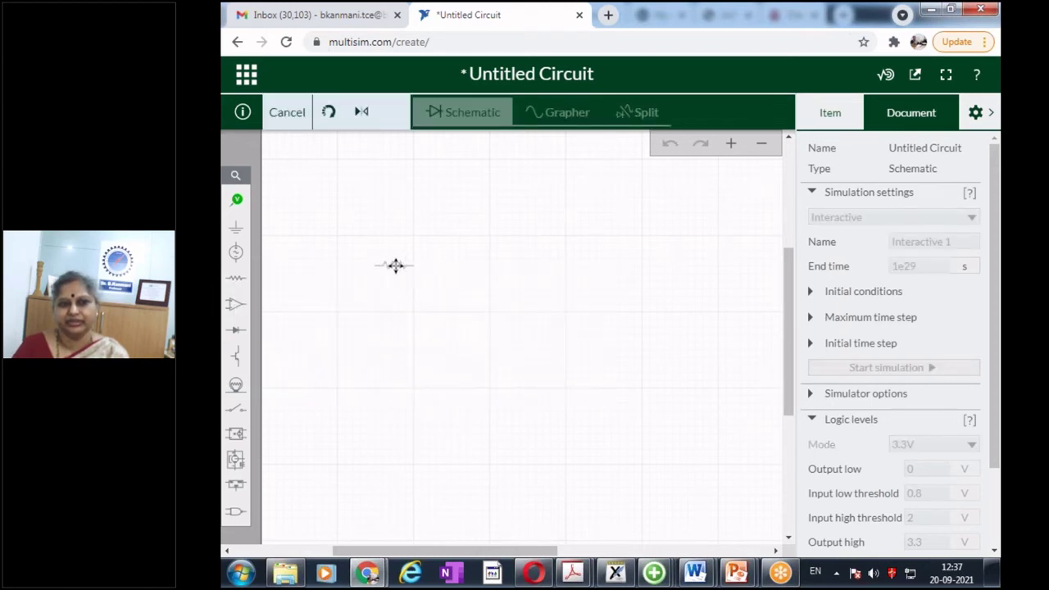
pyautogui.click(395, 265)
pyautogui.click(374, 415)
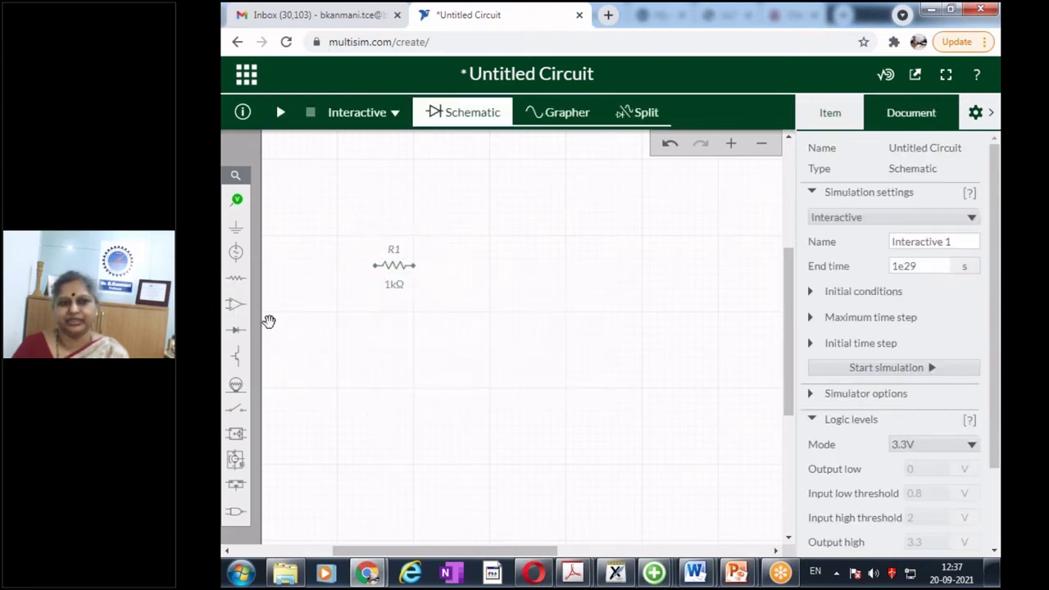
pyautogui.click(236, 279)
pyautogui.click(353, 310)
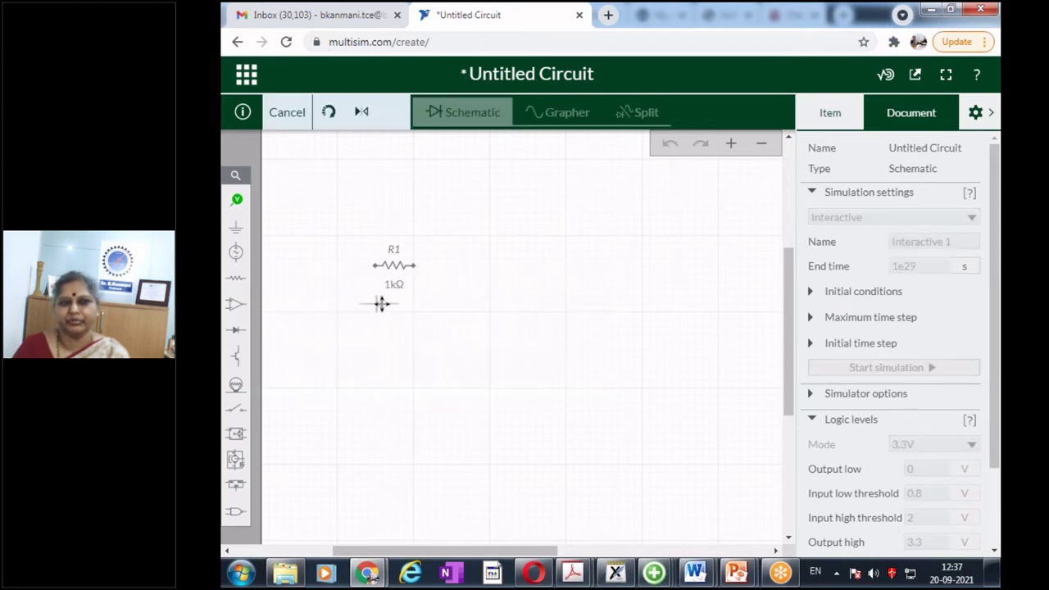
pyautogui.click(486, 265)
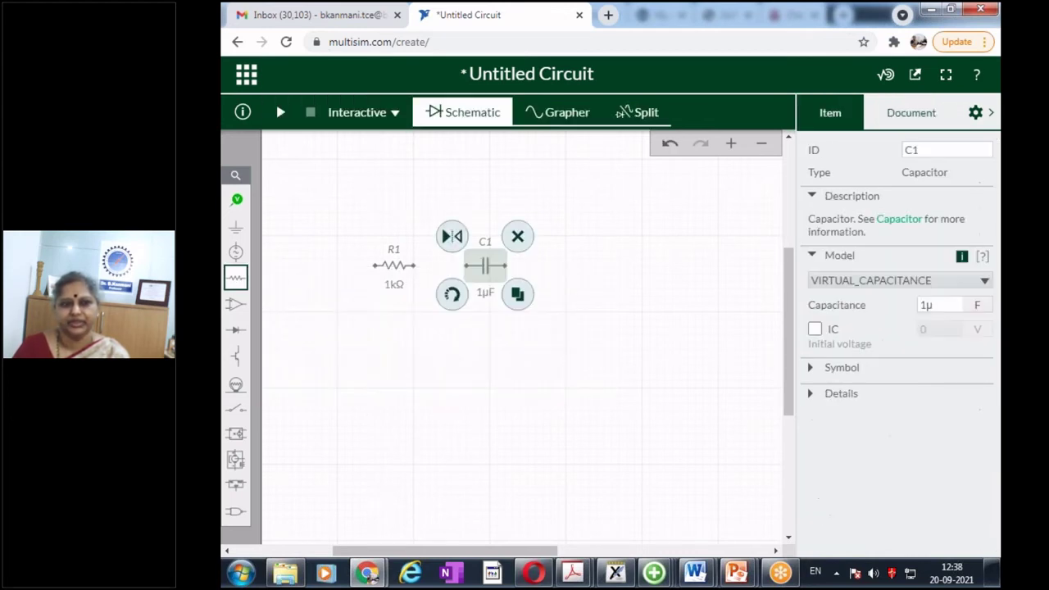
# - Place a vertical inductor to the right of capacitor C1, slightly below its level
pyautogui.click(236, 280)
pyautogui.click(410, 310)
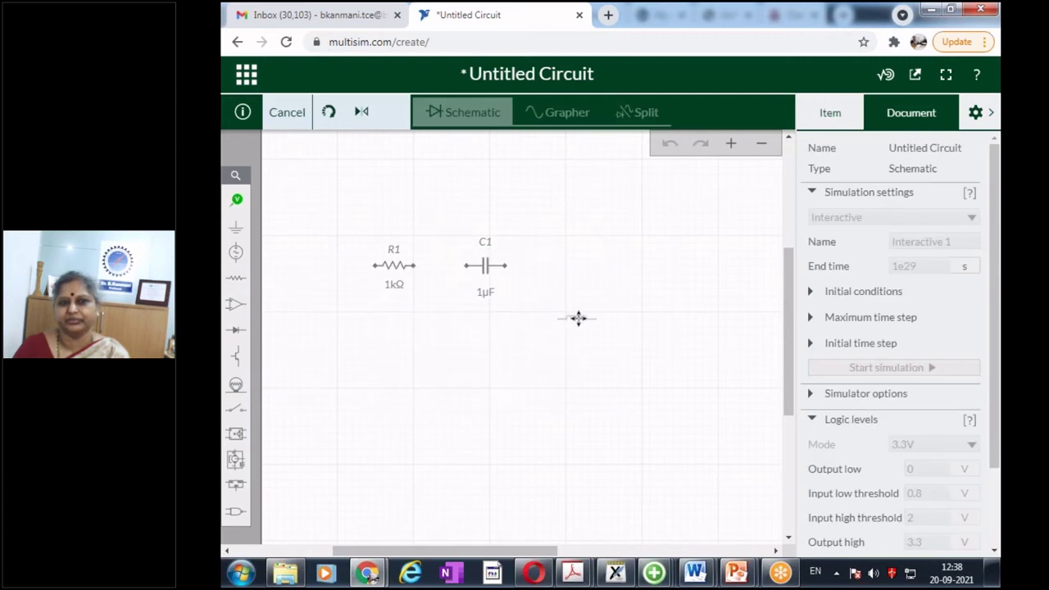
pyautogui.click(579, 316)
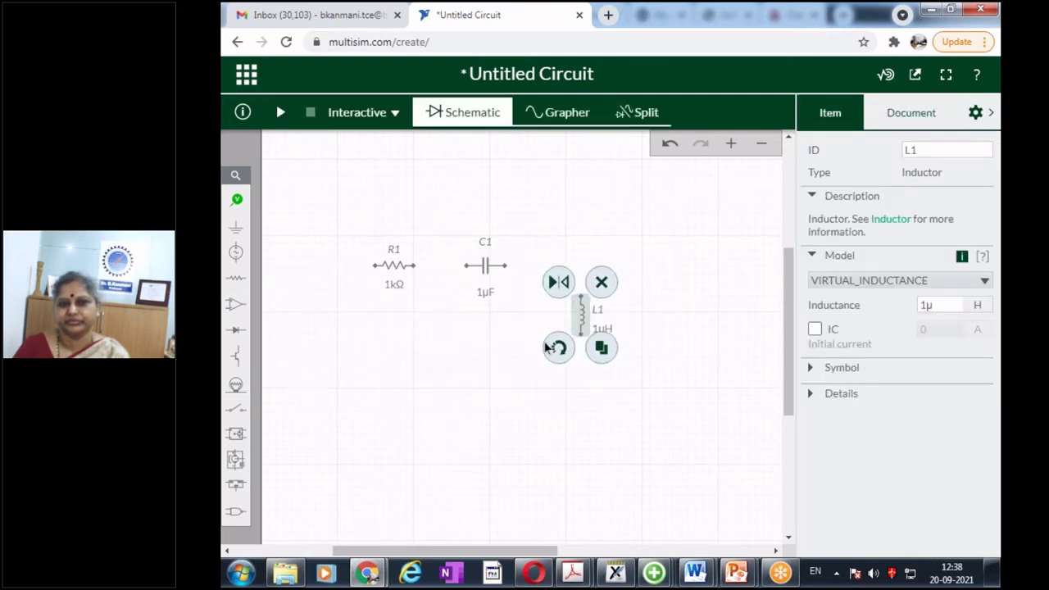
pyautogui.click(457, 425)
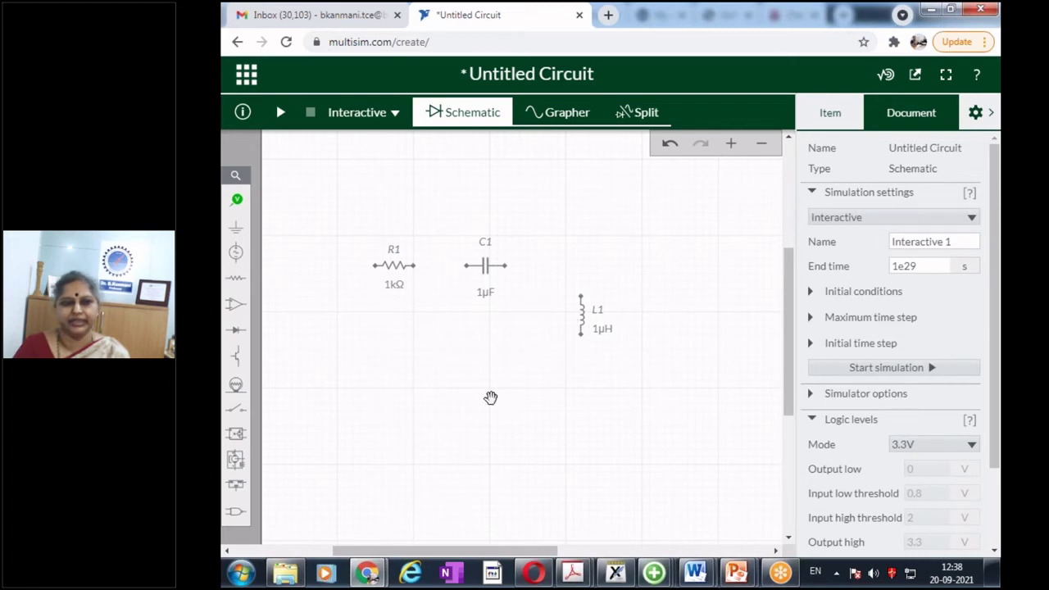
# - Place an AC voltage source below and left of resistor R1, and a ground symbol below capacitor C1
pyautogui.click(236, 252)
pyautogui.click(295, 285)
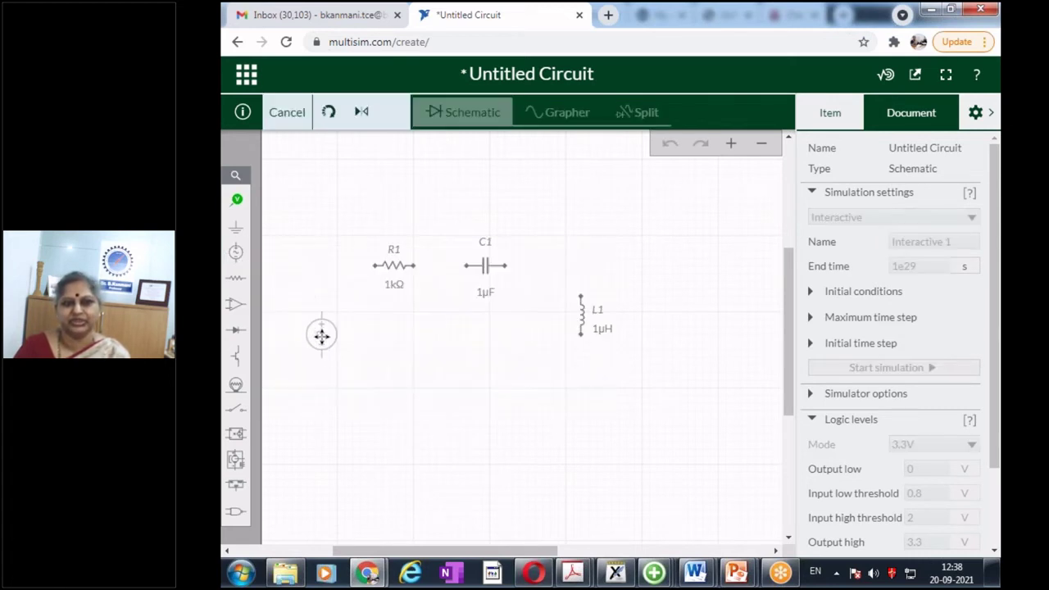
pyautogui.click(321, 326)
pyautogui.click(236, 227)
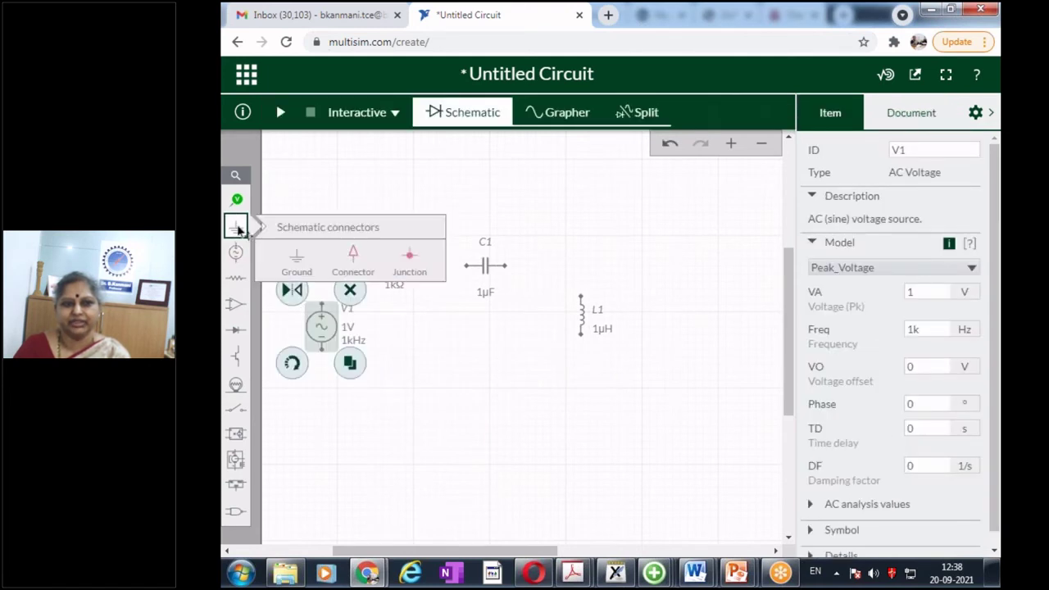
pyautogui.click(298, 259)
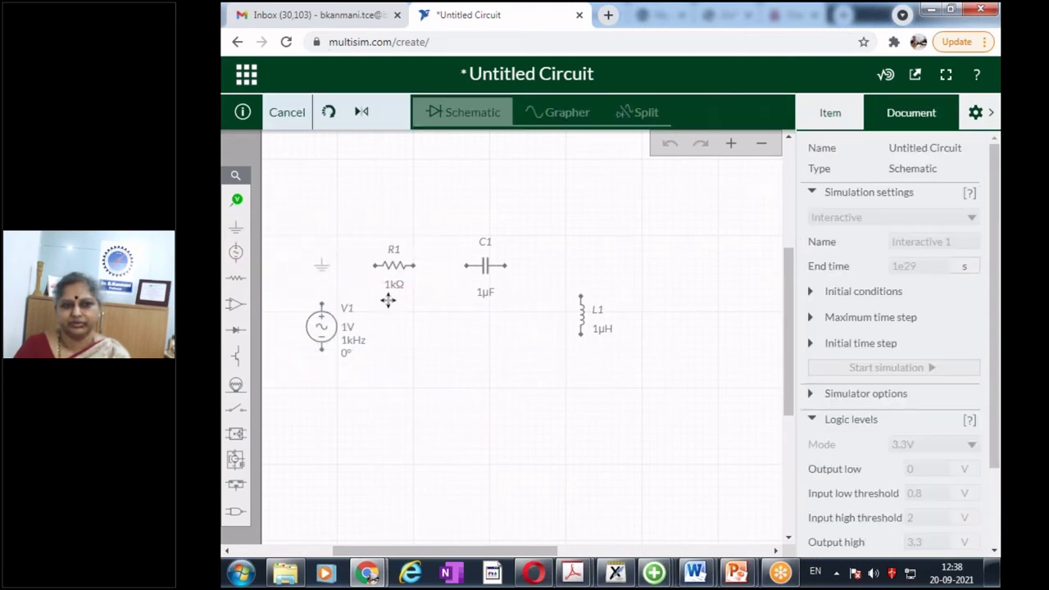
pyautogui.click(481, 387)
pyautogui.click(566, 423)
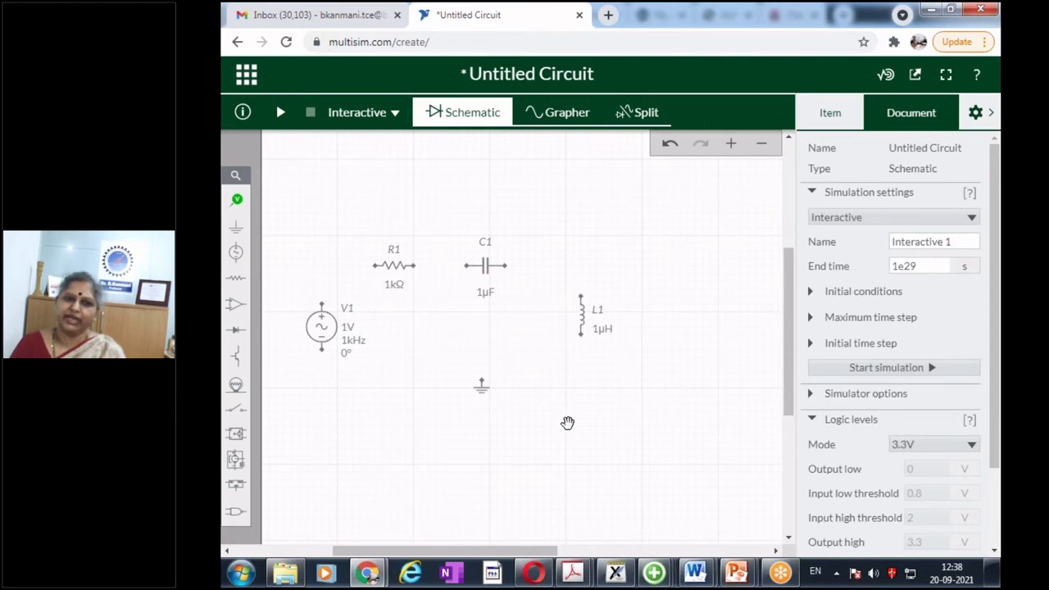
# - Wire the positive terminal of source V1 to resistor R1, and connect R1 in series with capacitor C1
pyautogui.click(379, 271)
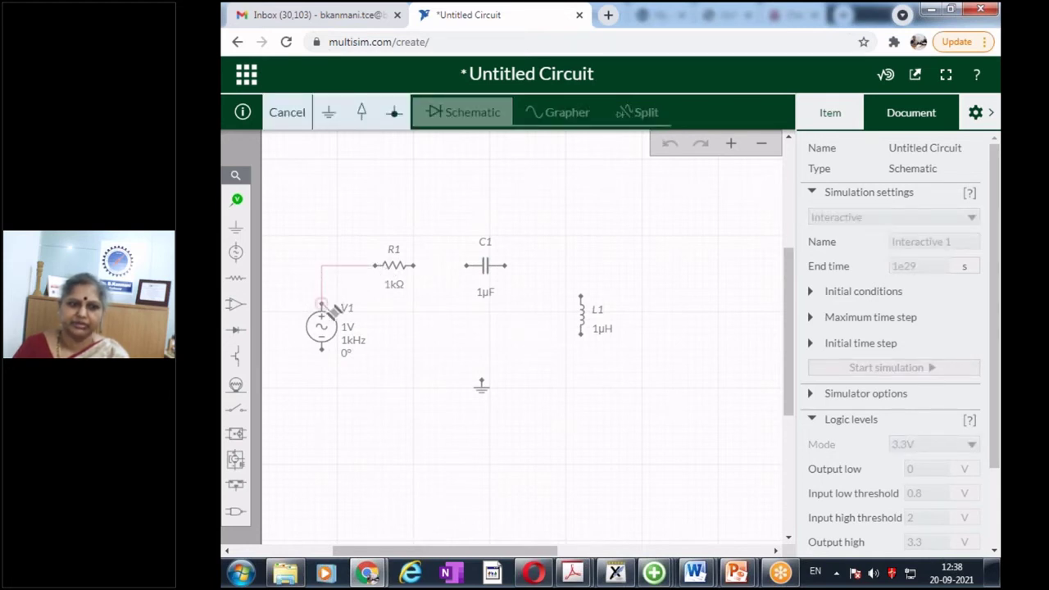
pyautogui.click(325, 303)
pyautogui.click(410, 325)
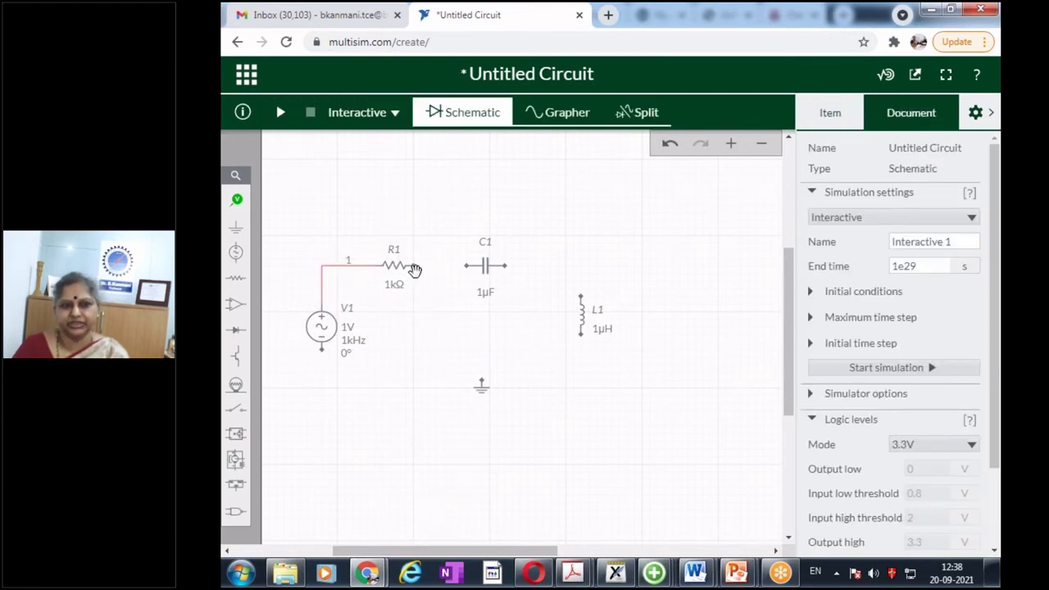
pyautogui.click(414, 269)
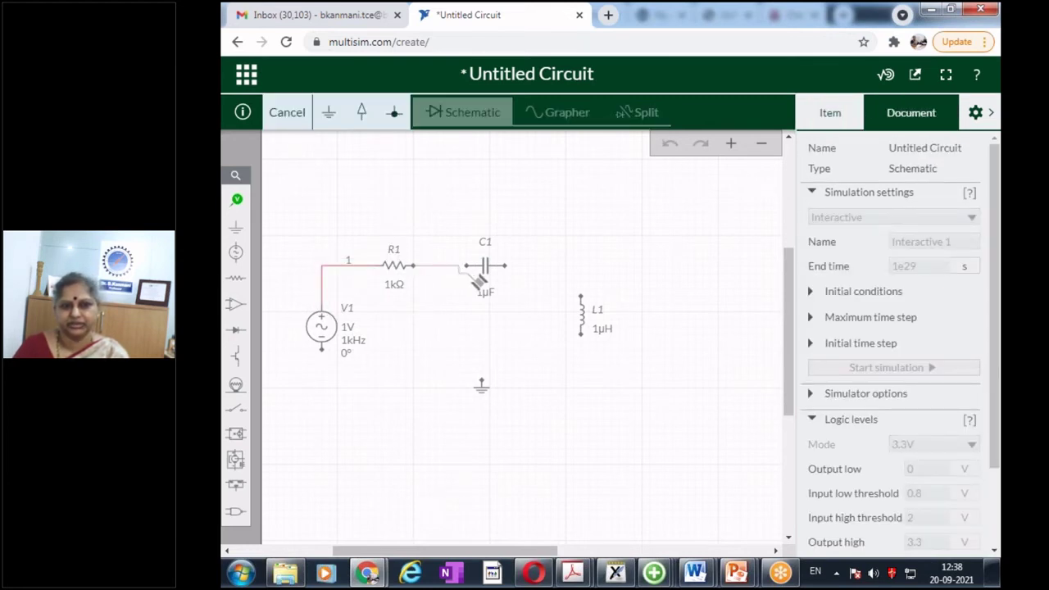
pyautogui.click(469, 268)
pyautogui.click(523, 343)
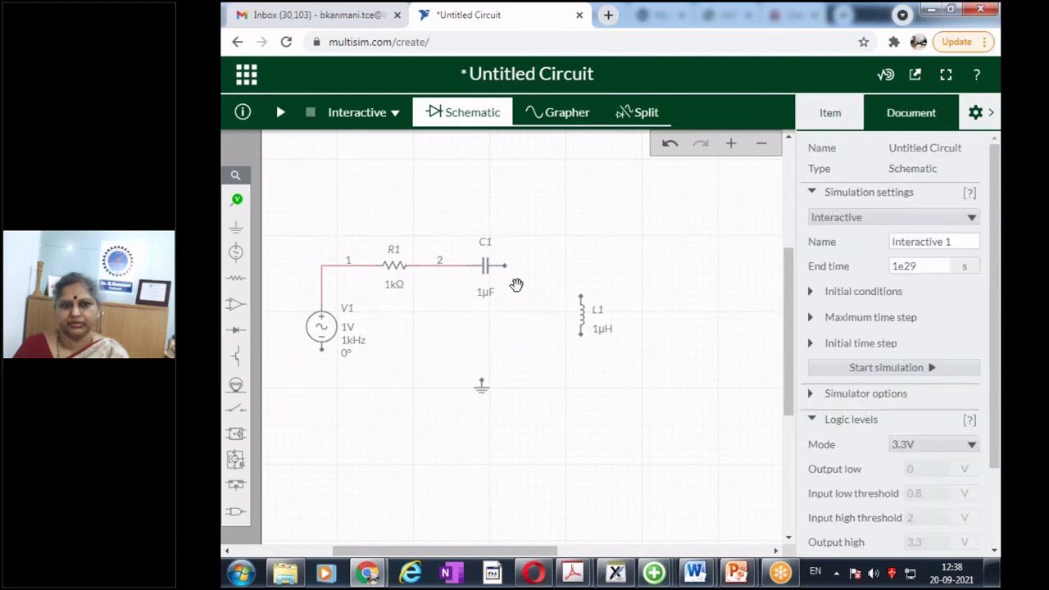
# - Wire the free end of capacitor C1 to the upper end of inductor L1, and L1's lower end to ground
pyautogui.click(506, 266)
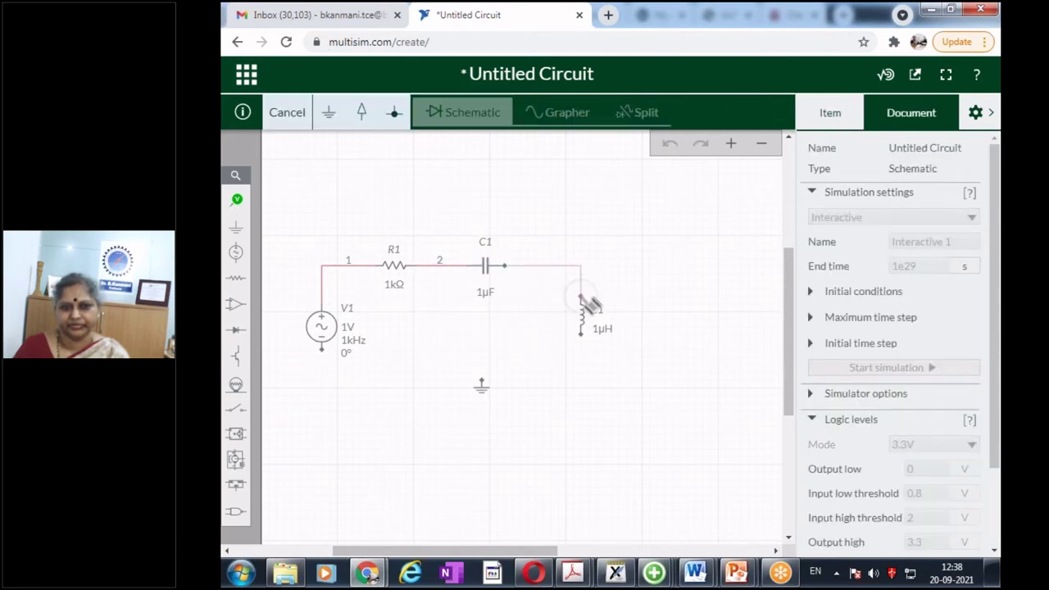
pyautogui.click(582, 297)
pyautogui.click(578, 399)
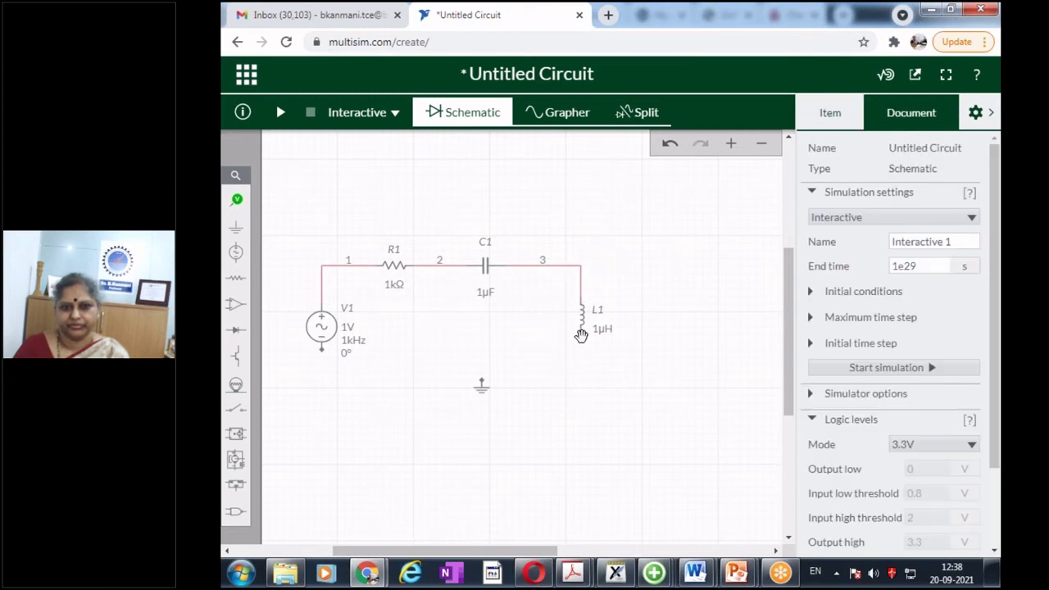
pyautogui.click(581, 335)
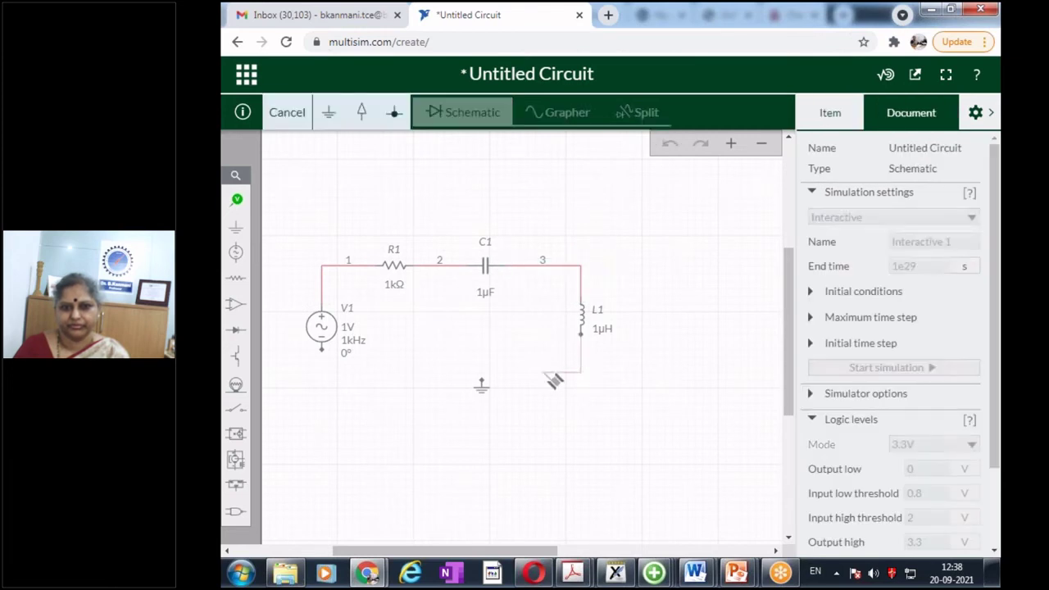
pyautogui.click(483, 378)
pyautogui.click(421, 426)
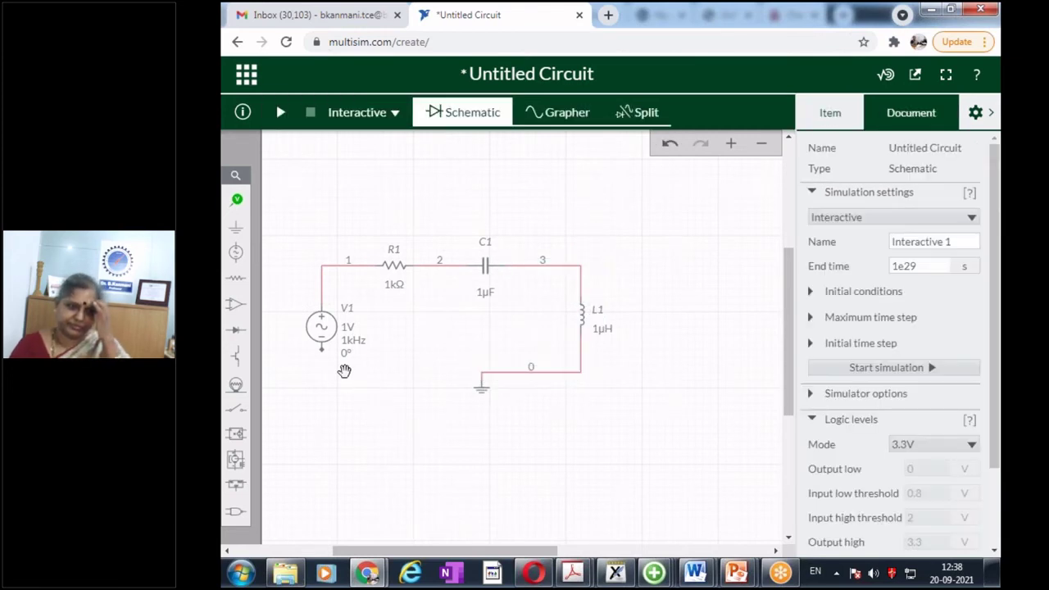
# - Close the loop by wiring the negative terminal of source V1 to the ground connection
pyautogui.click(322, 343)
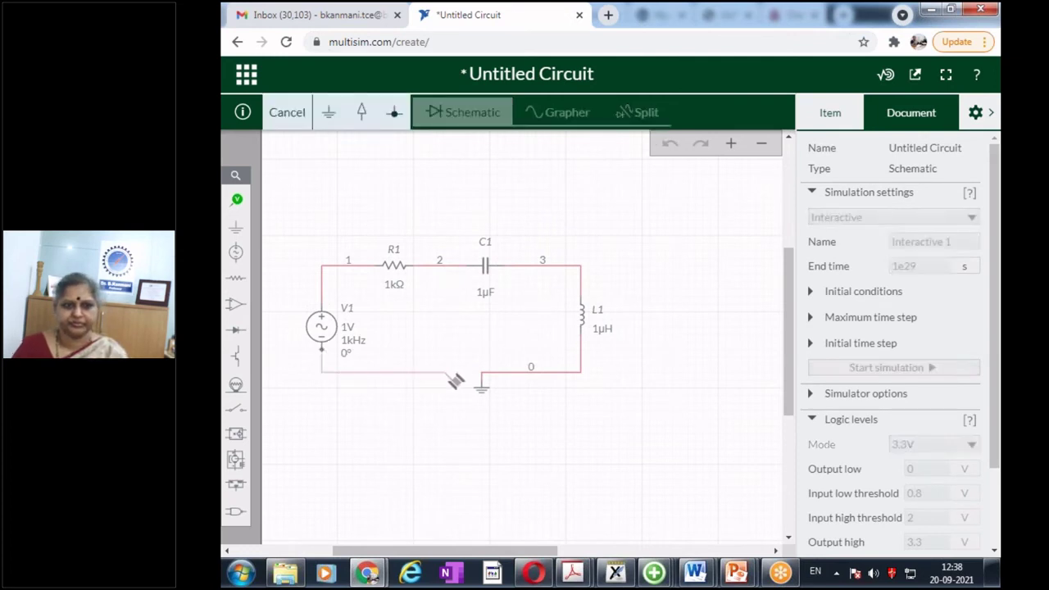
pyautogui.click(482, 376)
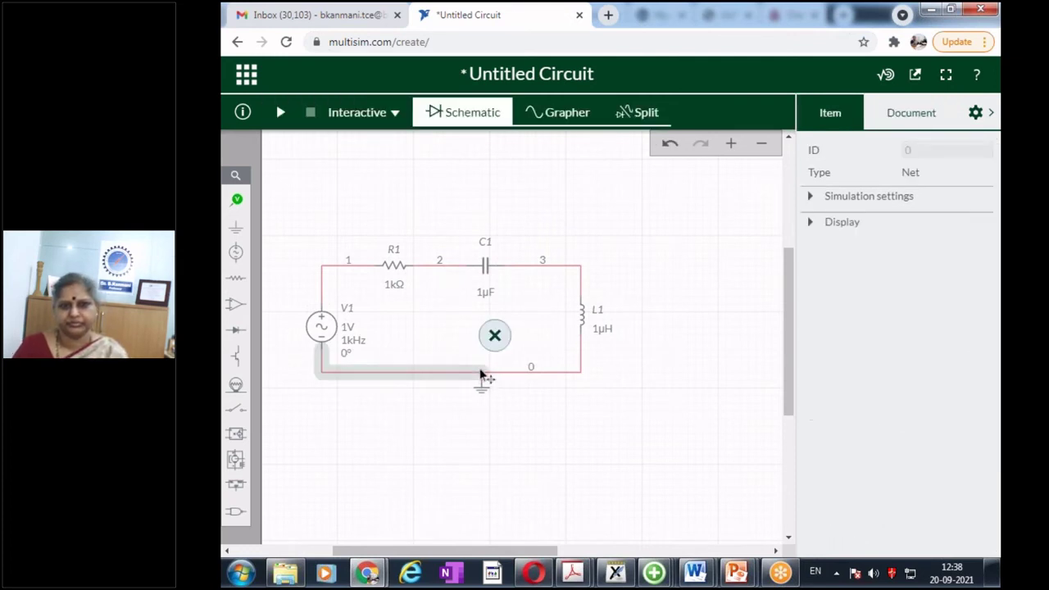
pyautogui.click(498, 443)
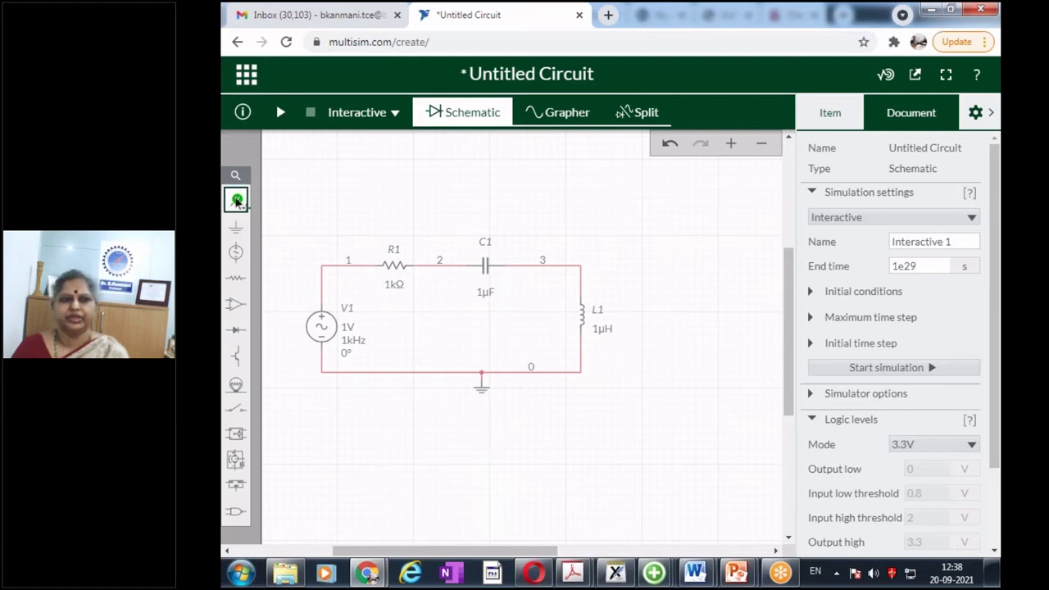
# - Set the peak voltage of AC source V1 to 10 V
pyautogui.click(319, 321)
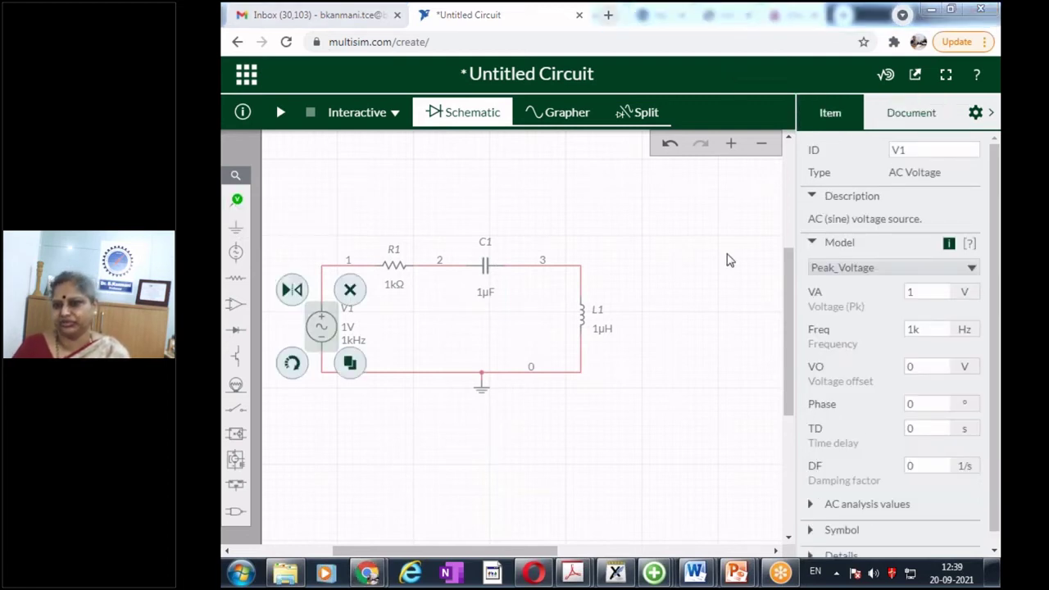
pyautogui.doubleClick(916, 292)
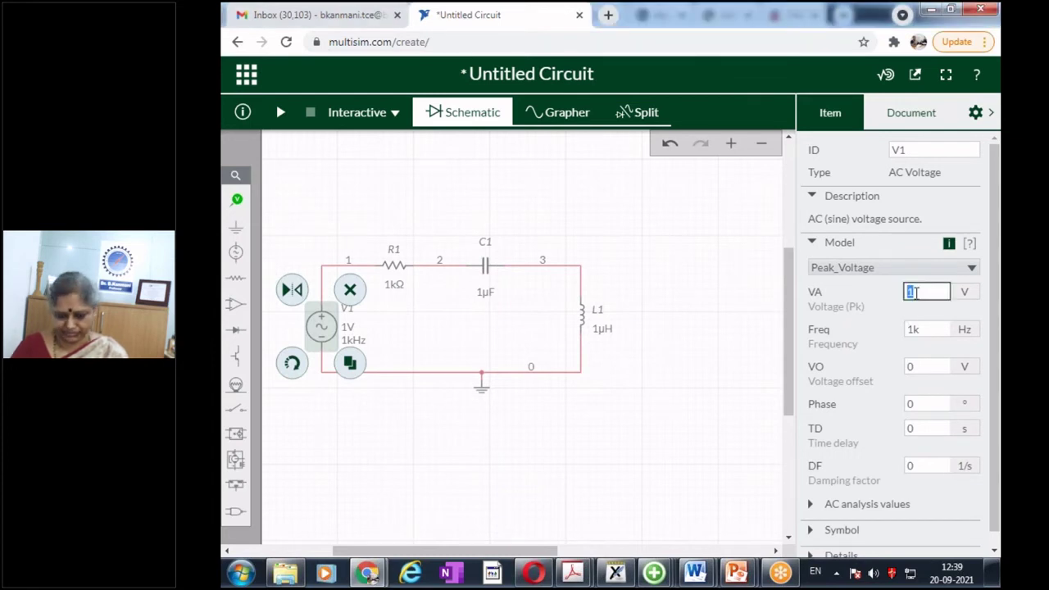
pyautogui.write('10')
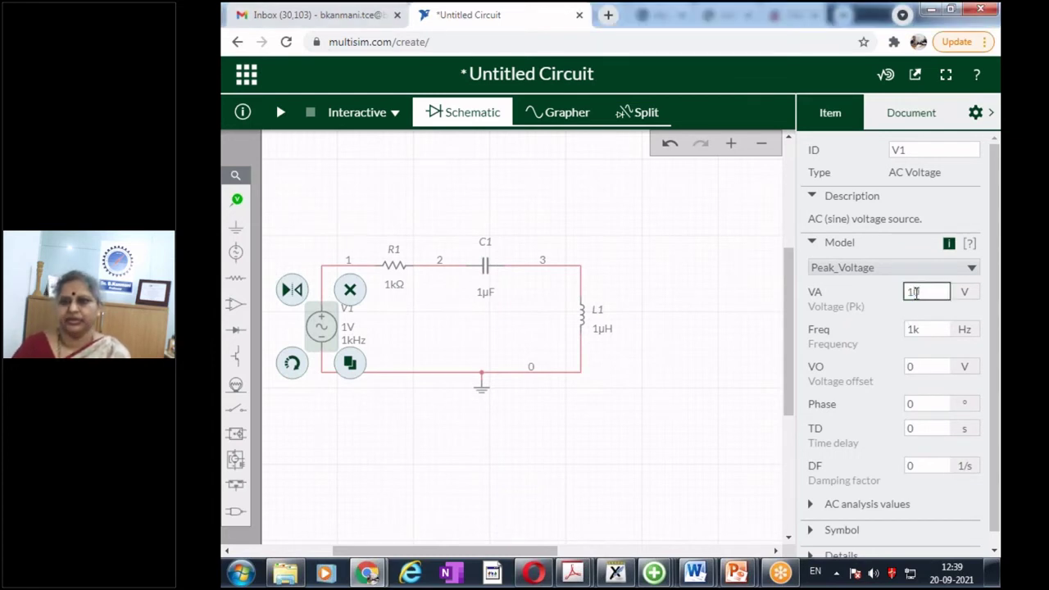
pyautogui.click(711, 444)
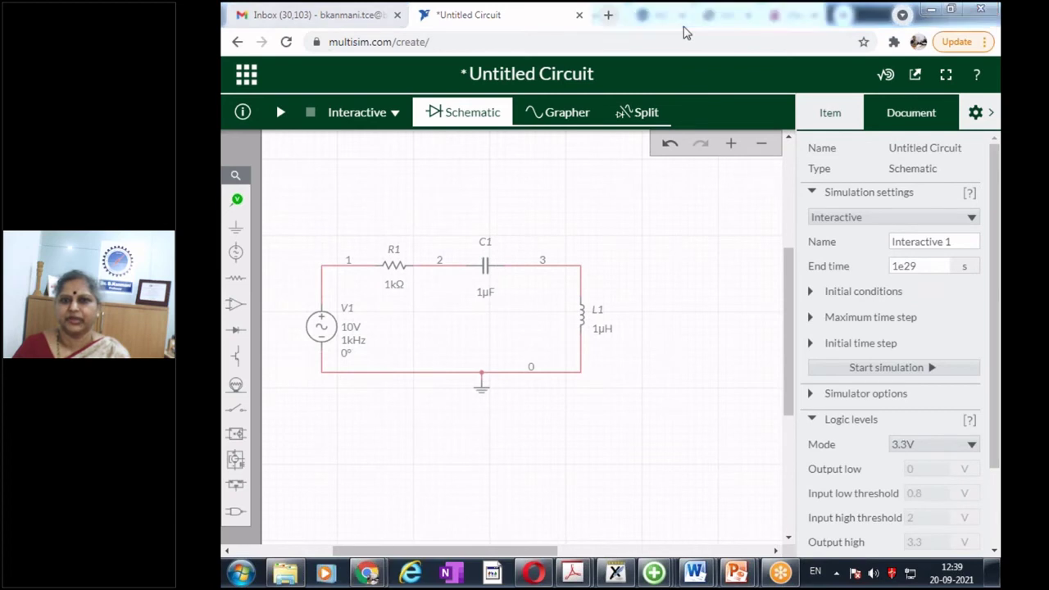
# - Place one voltage probe on the wire between V1 and R1, and another at the corner between C1 and L1
pyautogui.click(241, 205)
pyautogui.click(301, 230)
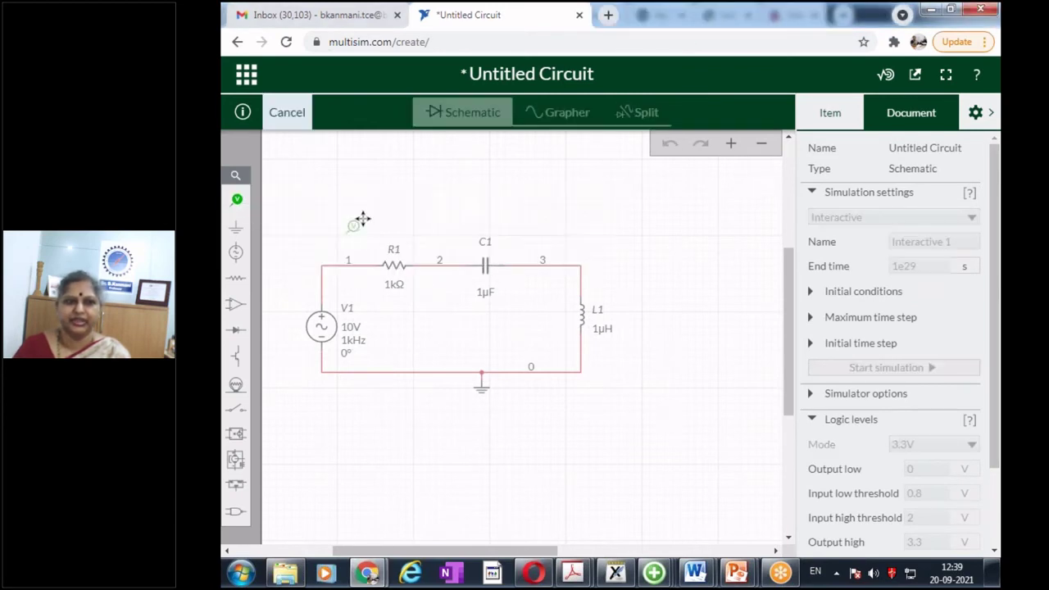
pyautogui.click(373, 244)
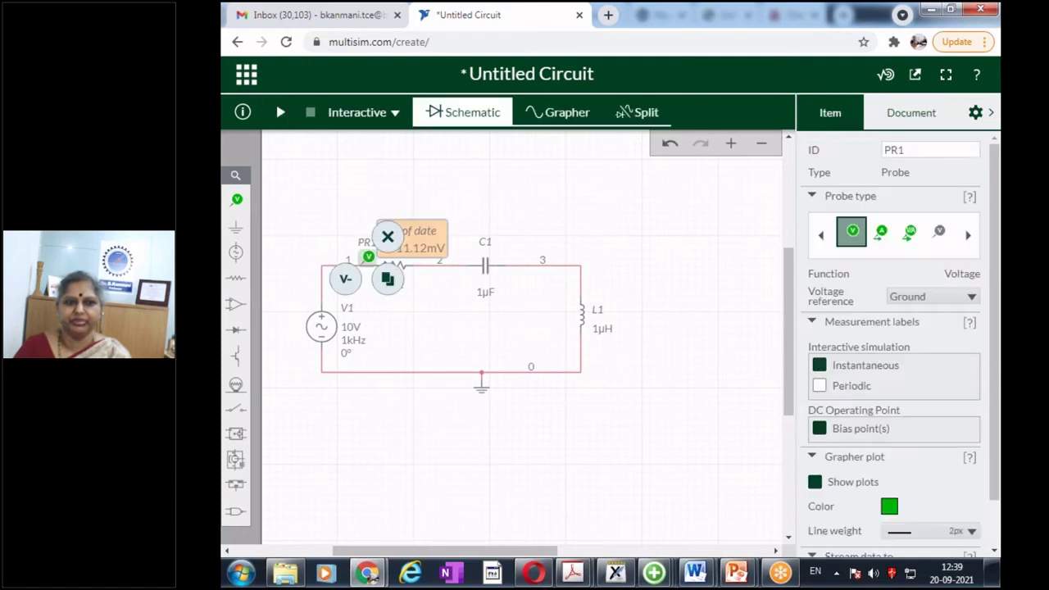
pyautogui.click(236, 199)
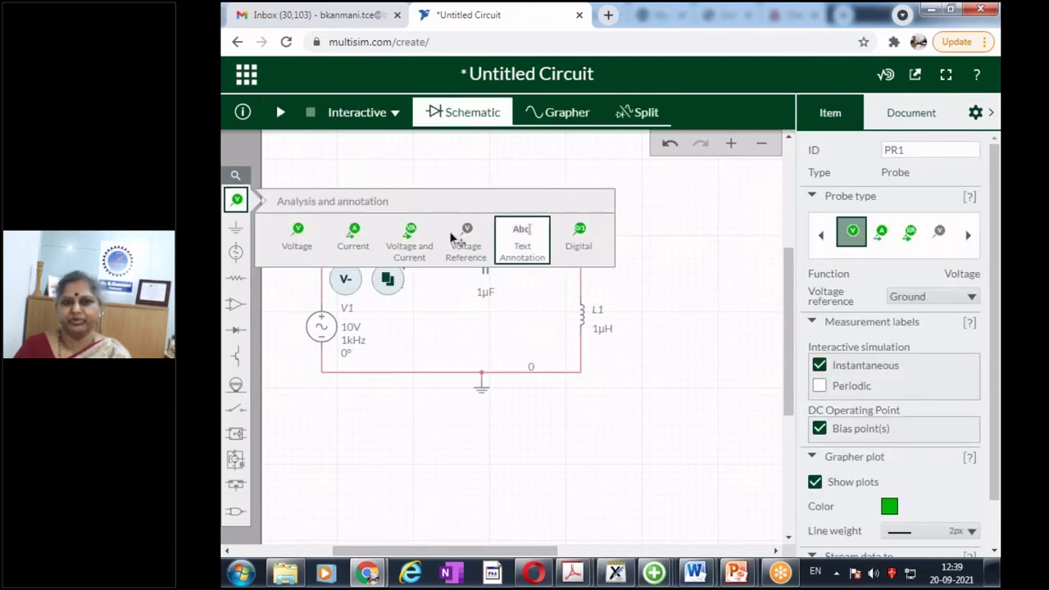
pyautogui.click(300, 234)
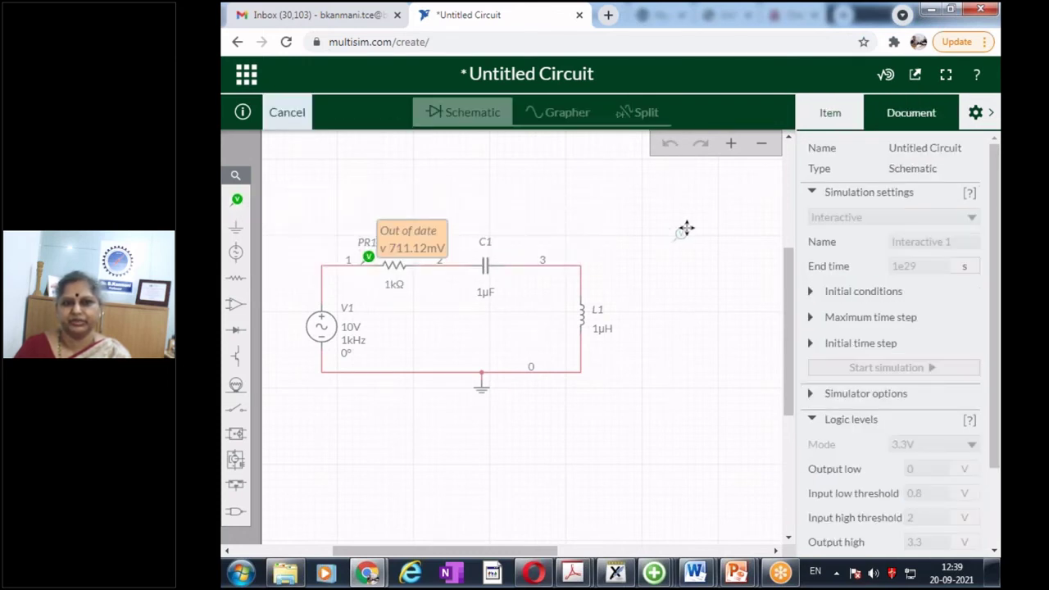
pyautogui.click(591, 255)
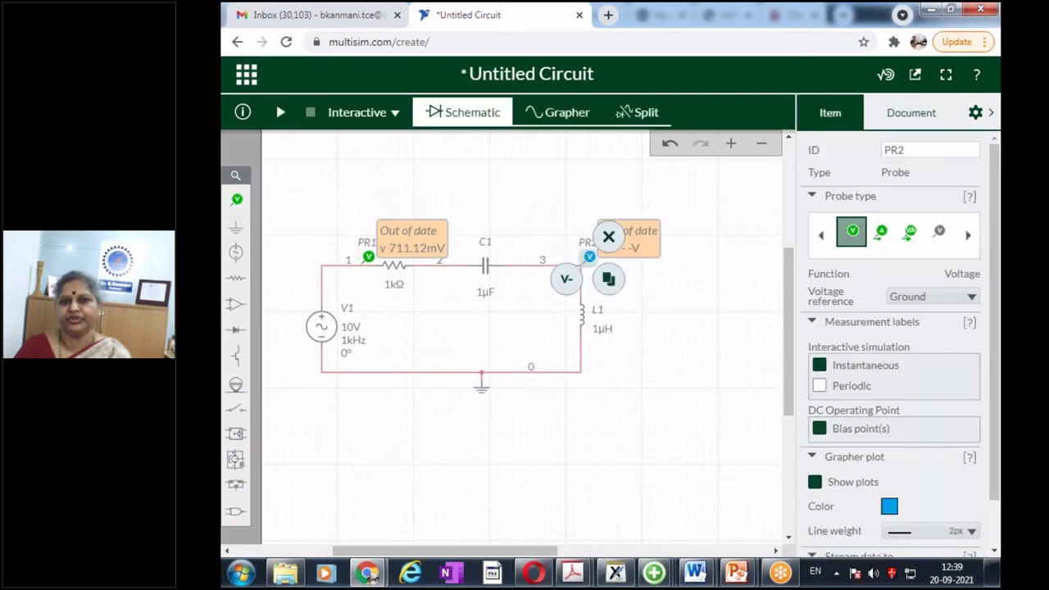
pyautogui.click(633, 461)
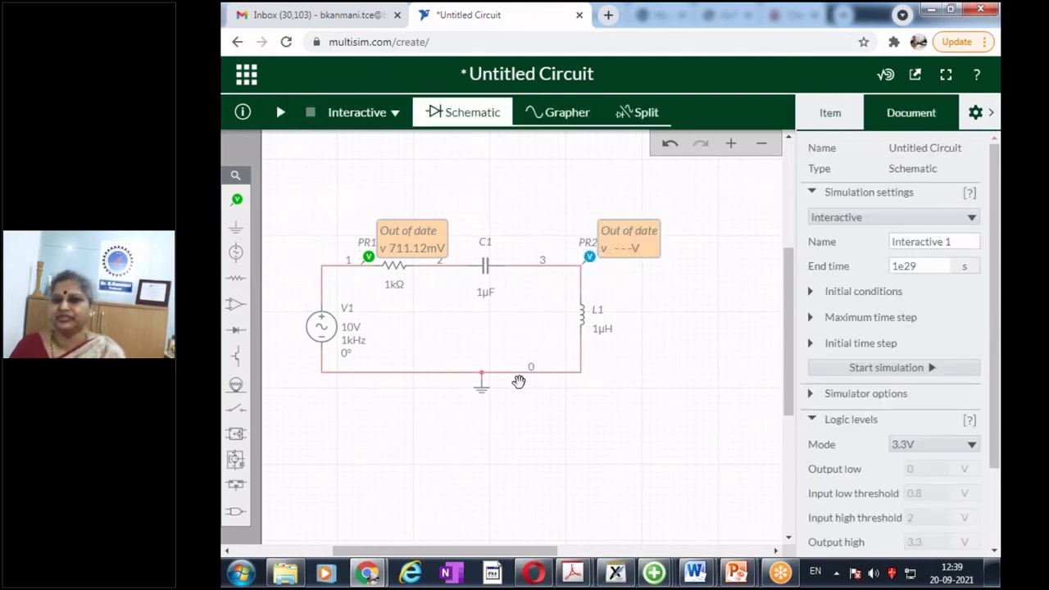
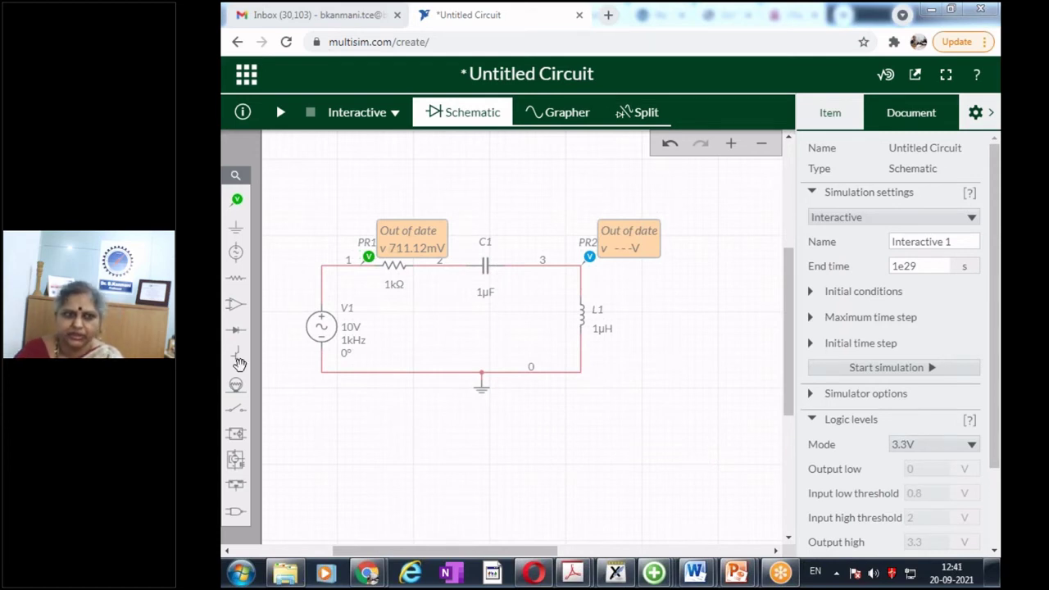
# - Run the interactive simulation, view the waveforms of both probes in the Grapher, and stop the simulation back in the schematic
pyautogui.click(280, 114)
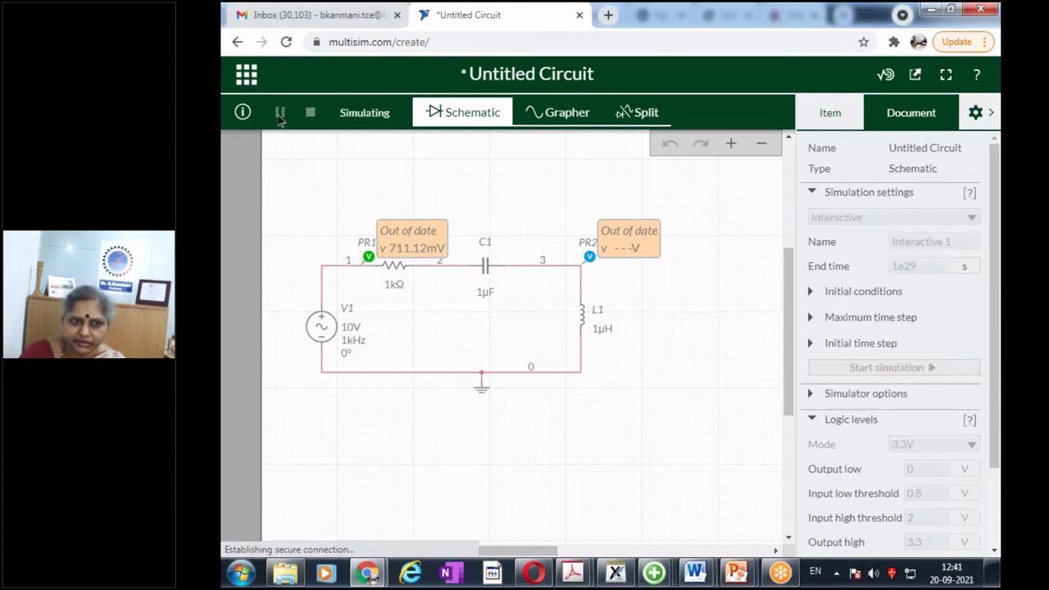
pyautogui.click(551, 113)
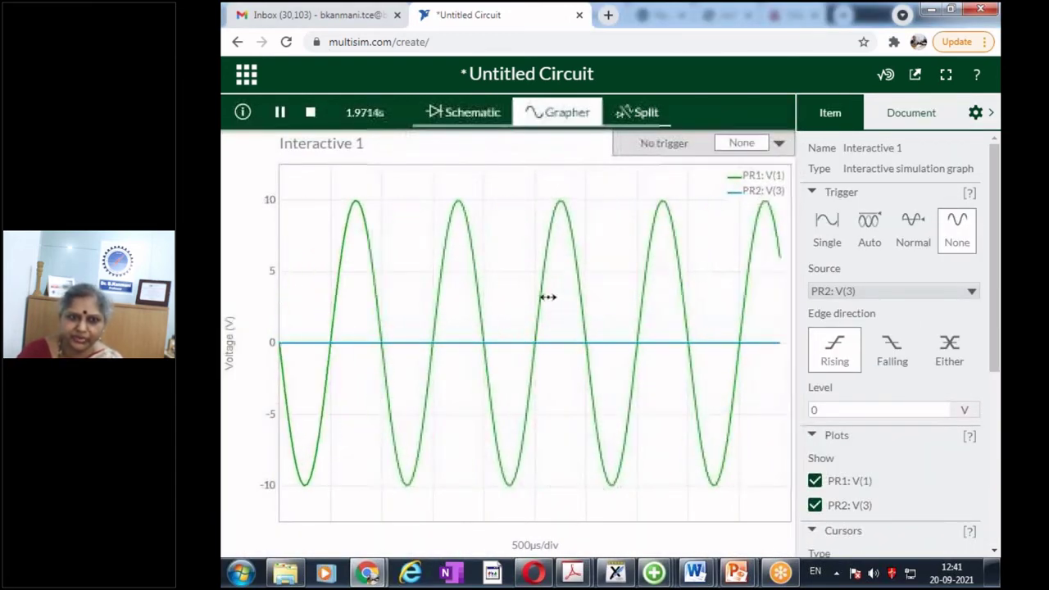
pyautogui.click(452, 112)
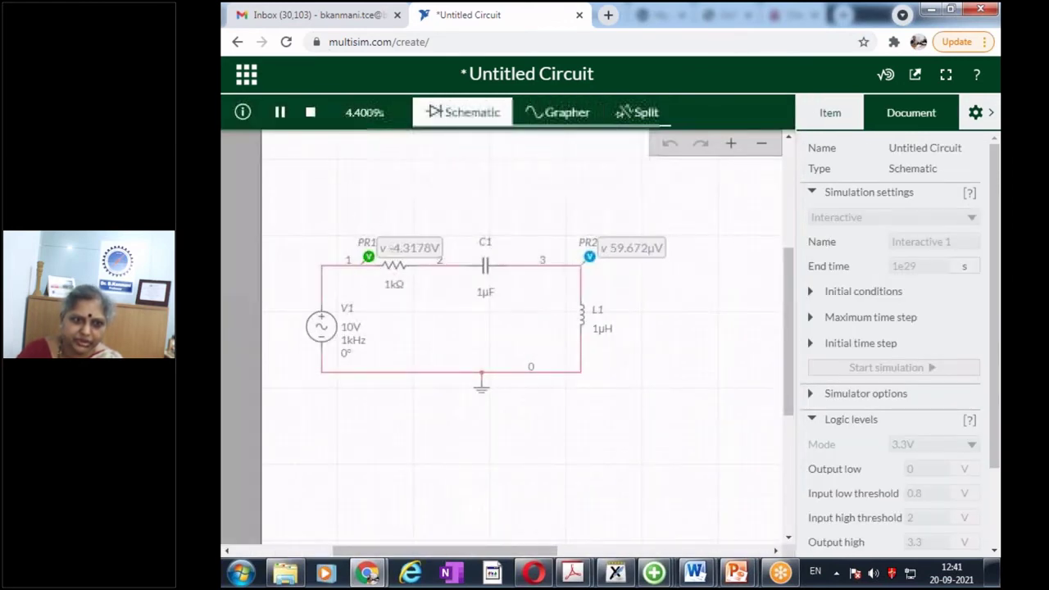
pyautogui.click(310, 113)
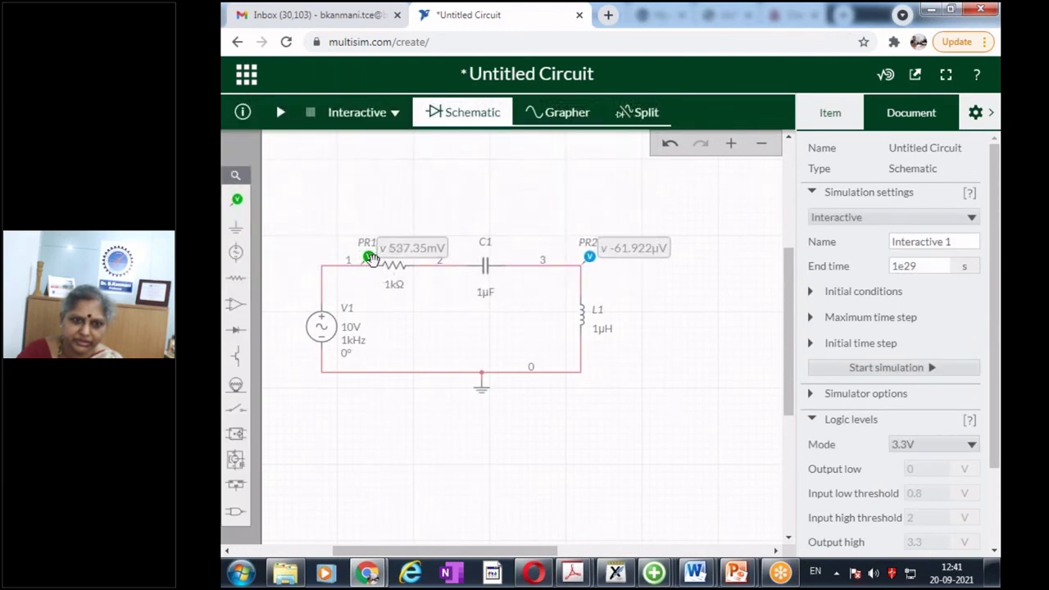
# - Move probe PR2 to the wire between R1 and C1, and rerun the simulation with the Grapher view shown
pyautogui.moveTo(591, 256); pyautogui.dragTo(464, 250)
pyautogui.click(417, 201)
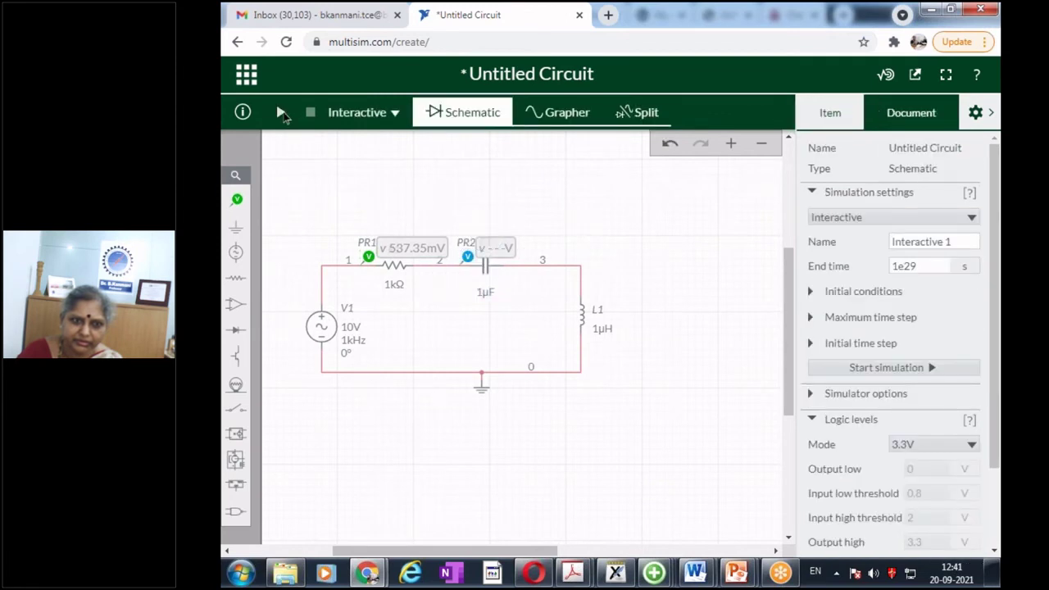
pyautogui.click(281, 112)
pyautogui.click(534, 115)
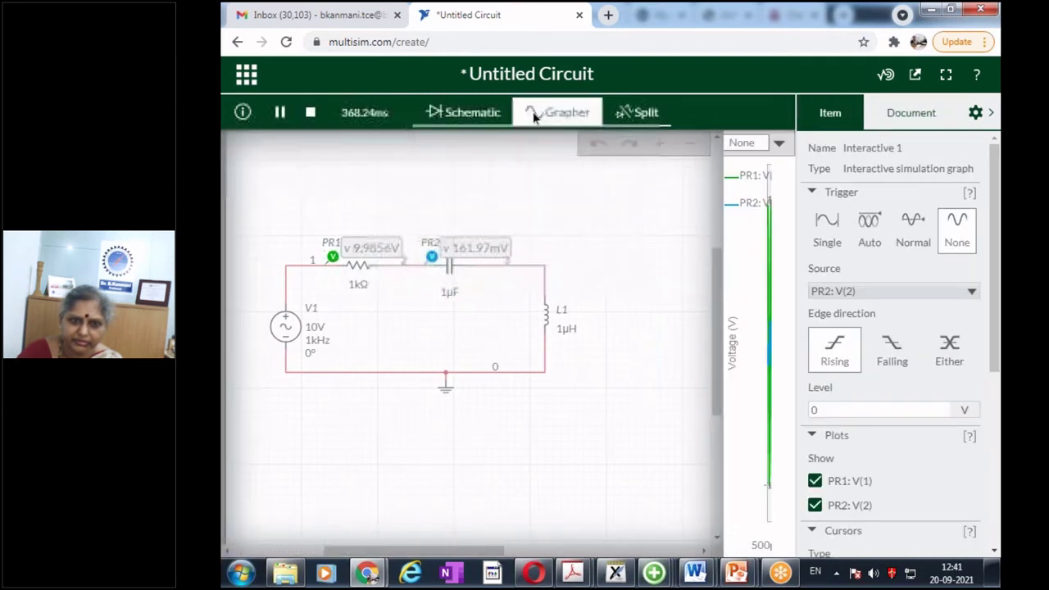
# - Stop the simulation and compare the PR1 and PR2 waveforms in the Grapher with the probe locations in the schematic
pyautogui.click(311, 113)
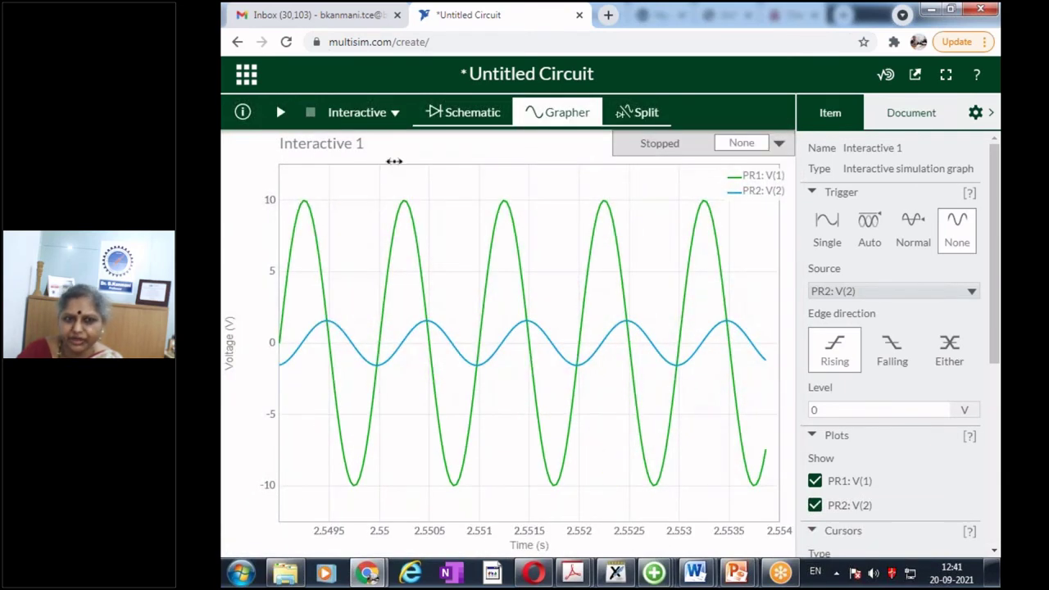
pyautogui.click(473, 116)
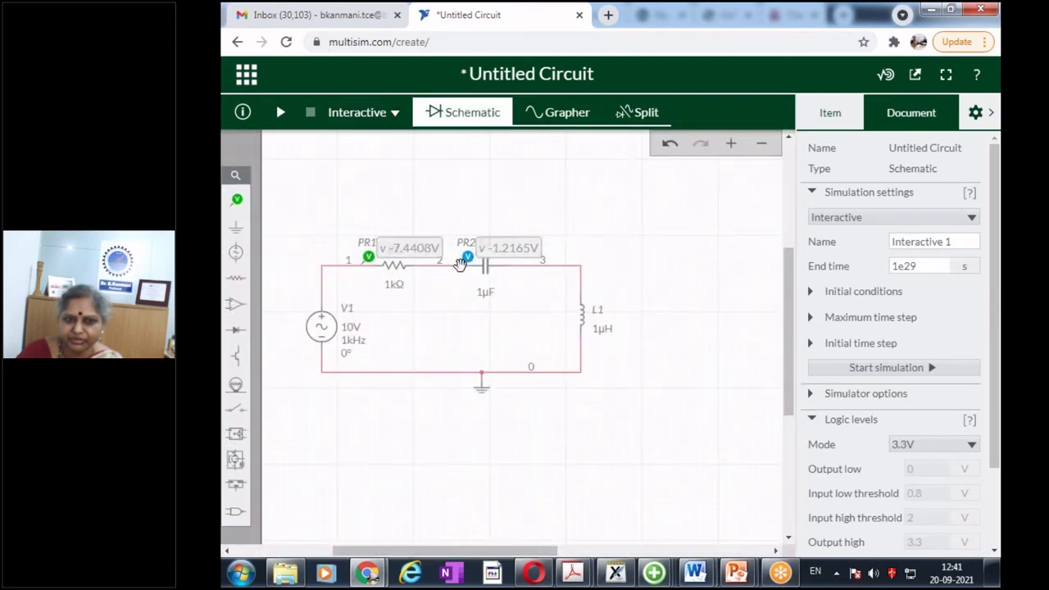
pyautogui.click(535, 119)
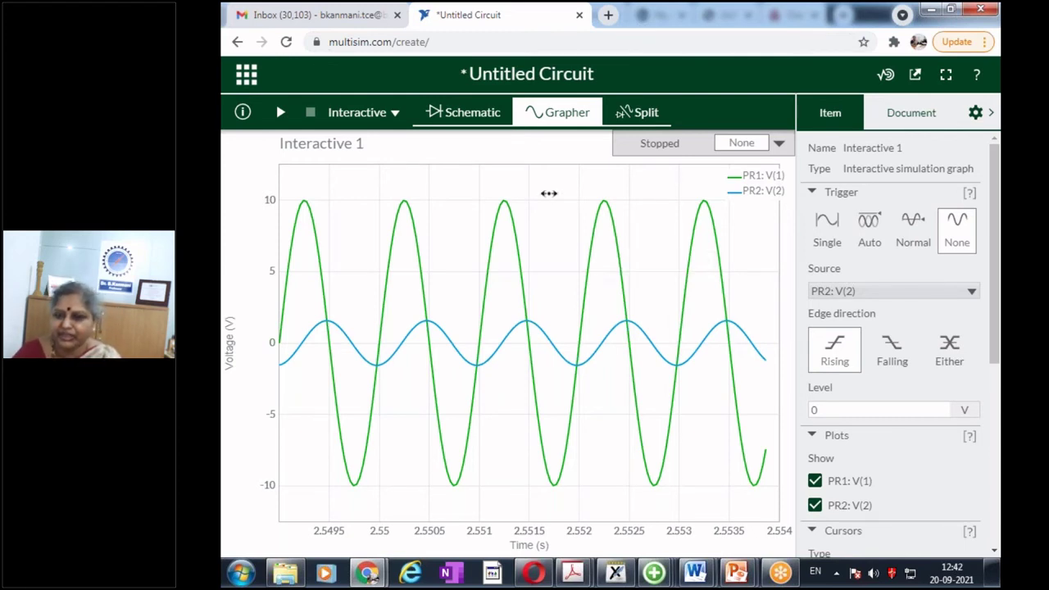
pyautogui.click(464, 117)
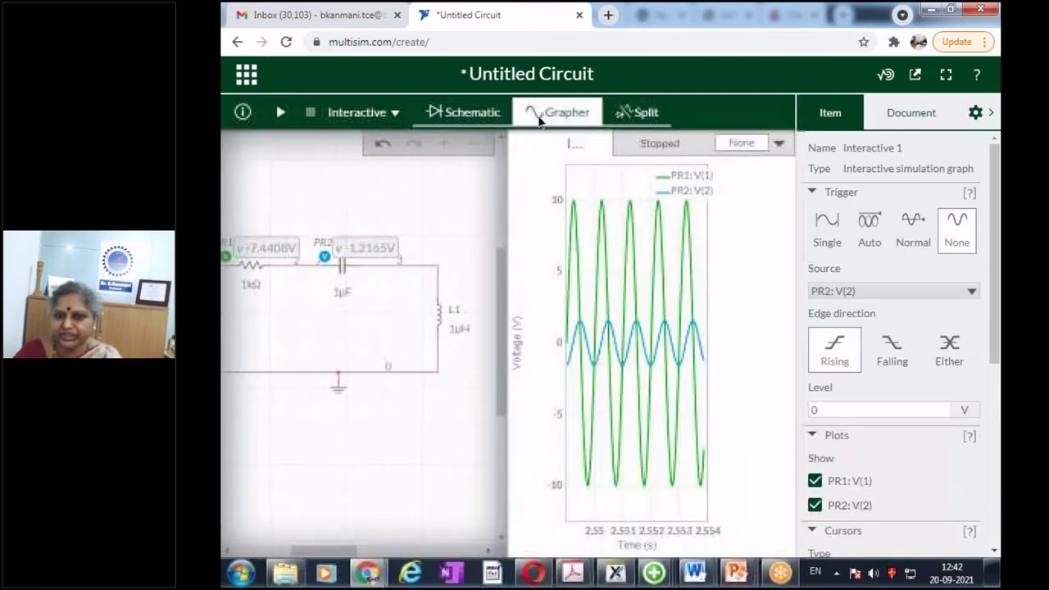
pyautogui.click(539, 119)
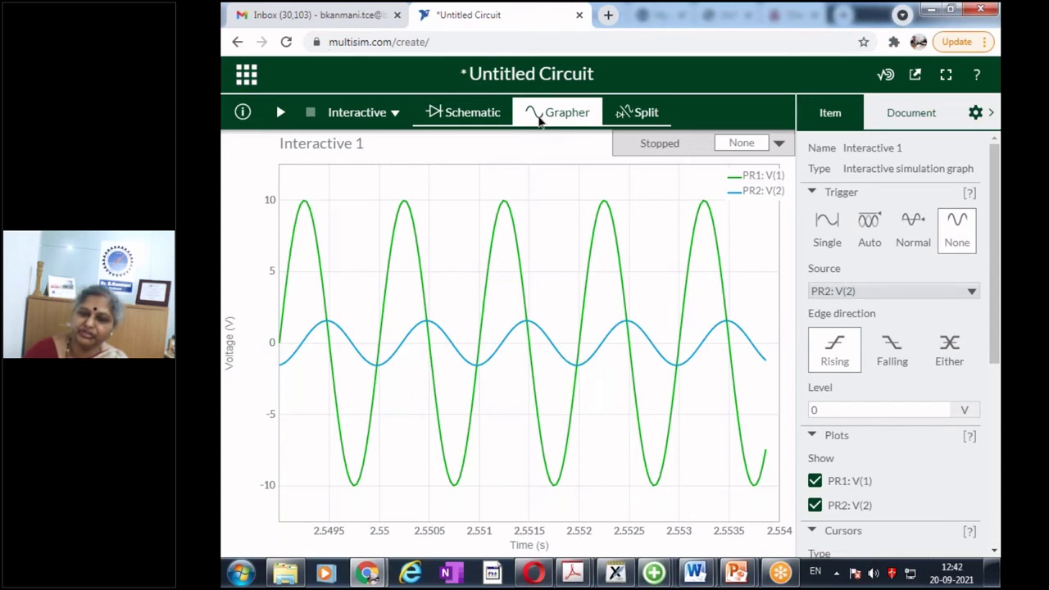
pyautogui.click(473, 114)
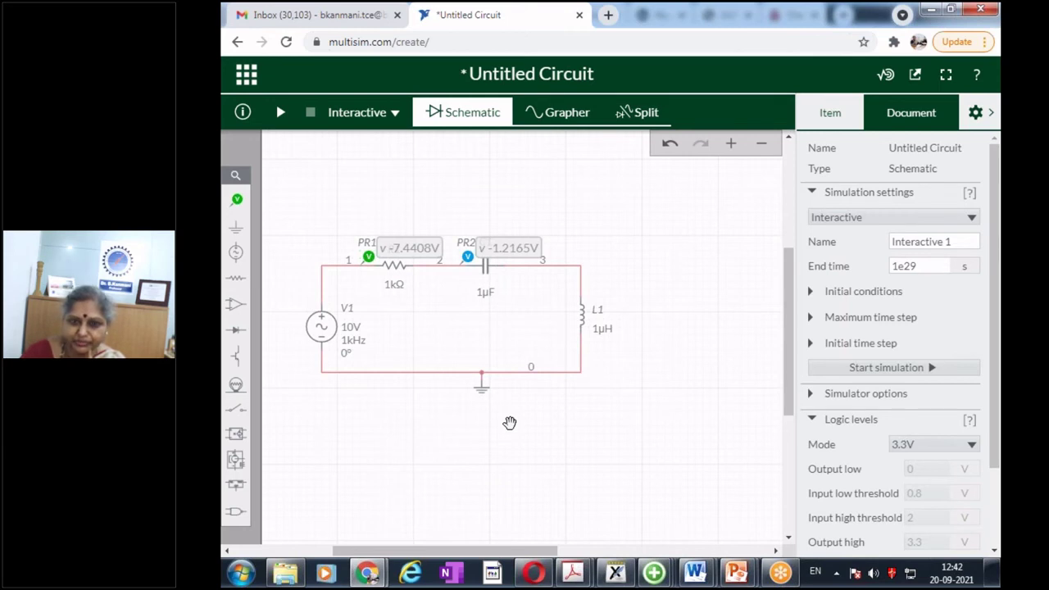
# - Delete both voltage probes, PR1 and PR2, from the RLC circuit
pyautogui.scroll(-1, 509, 422)
pyautogui.scroll(1, 510, 423)
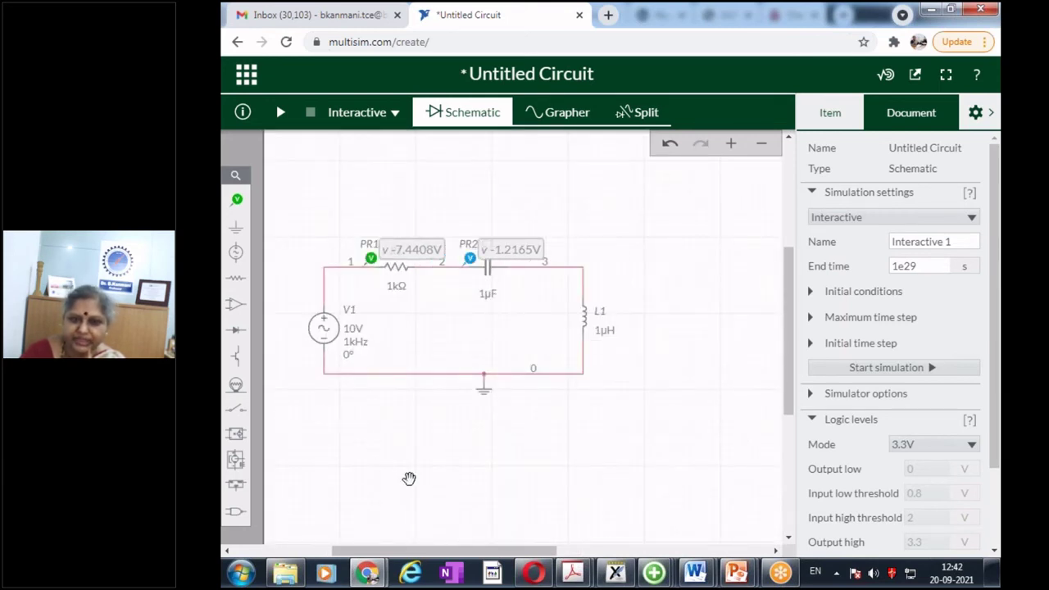
pyautogui.click(371, 259)
pyautogui.press('Delete')
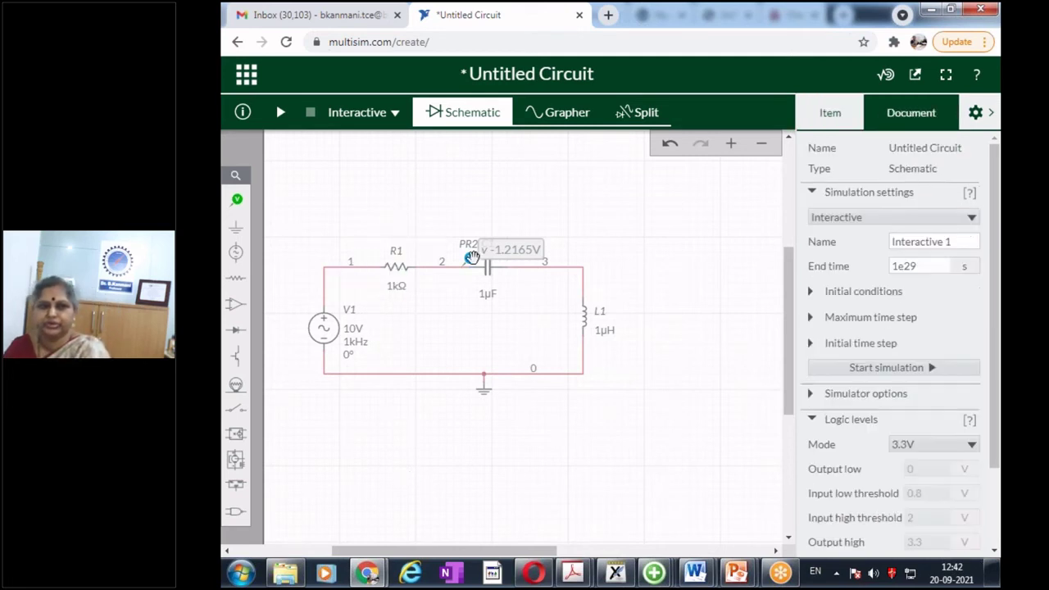
pyautogui.click(473, 257)
pyautogui.press('Delete')
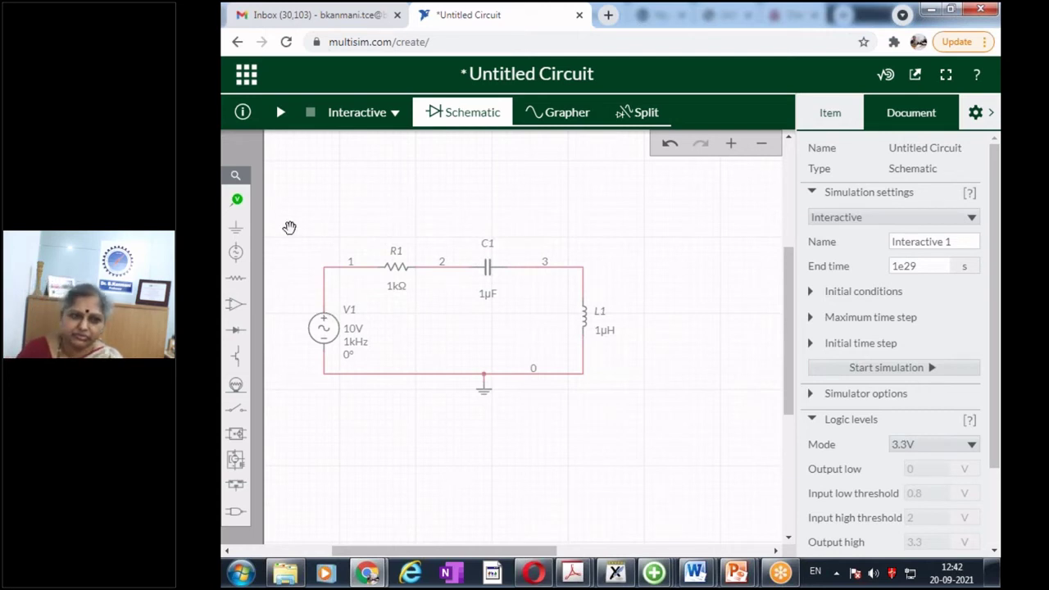
# - Delete resistor R1, capacitor C1, inductor L1 and AC source V1, keeping only the ground symbol
pyautogui.moveTo(288, 218); pyautogui.dragTo(310, 215)
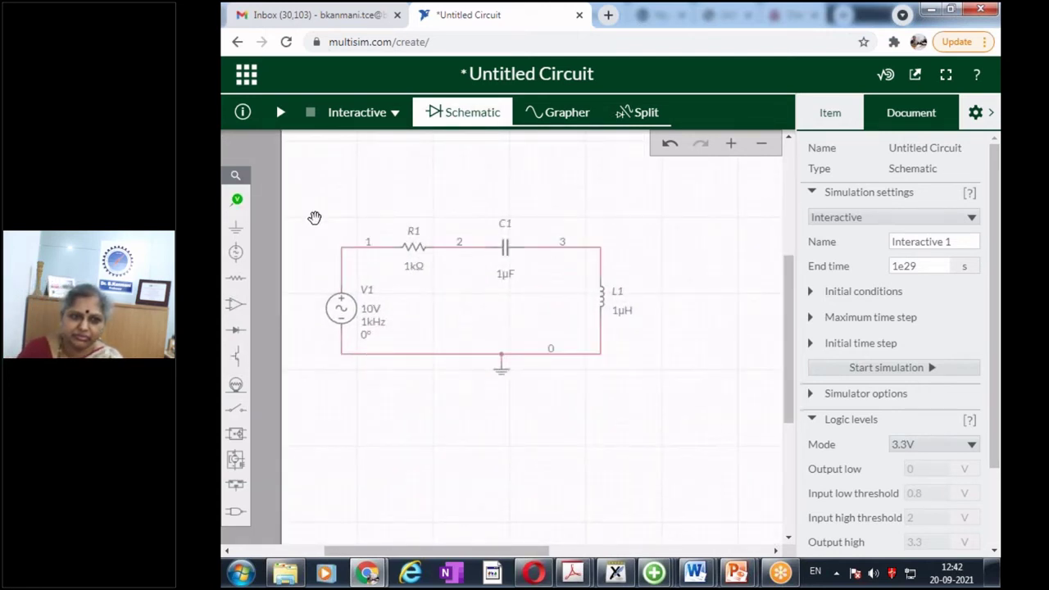
pyautogui.moveTo(316, 232); pyautogui.dragTo(280, 229)
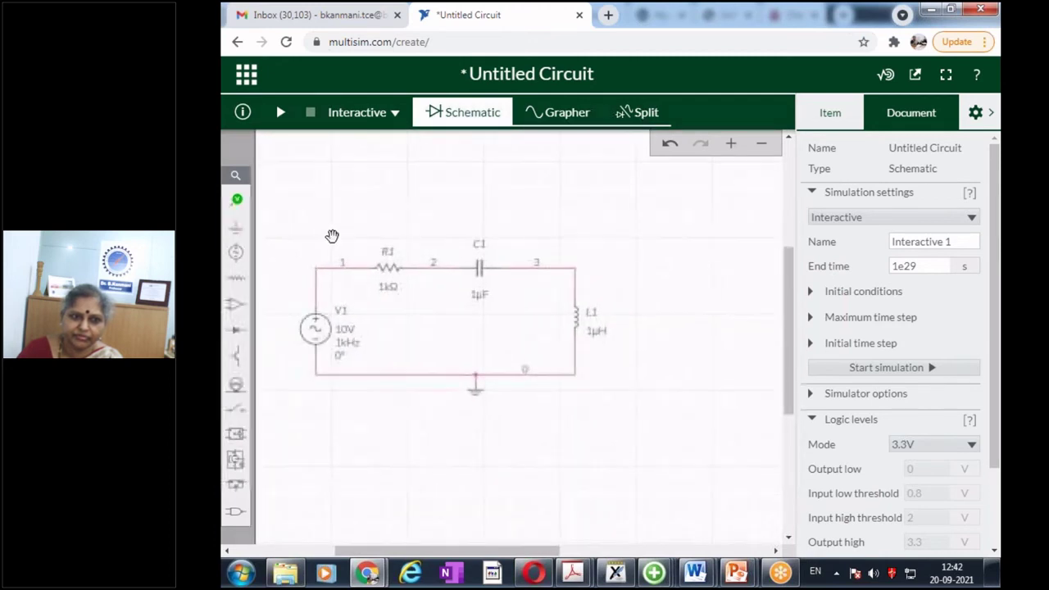
pyautogui.click(387, 267)
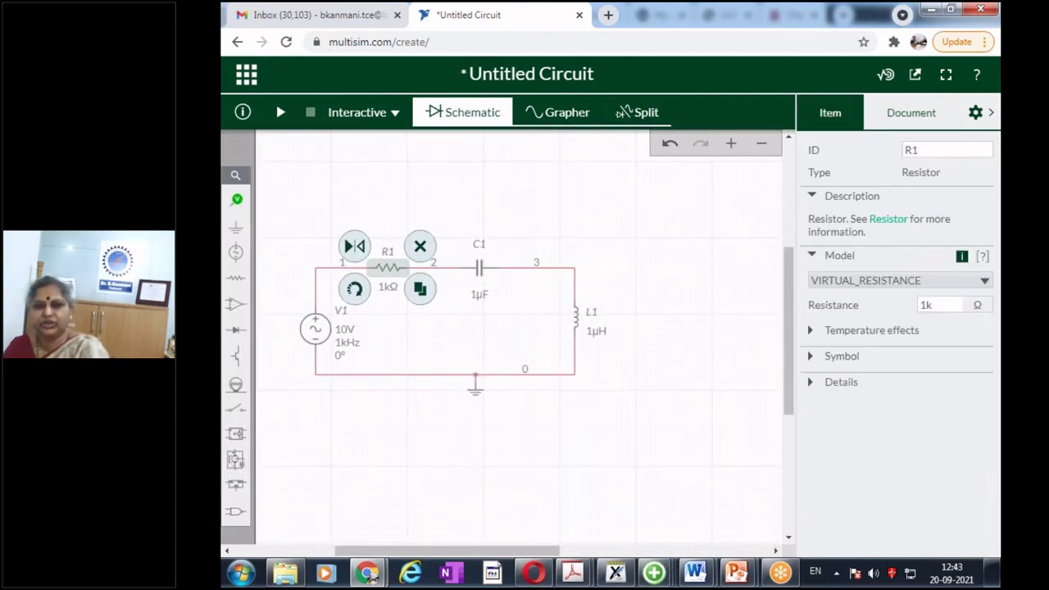
pyautogui.press('Delete')
pyautogui.click(481, 273)
pyautogui.press('Delete')
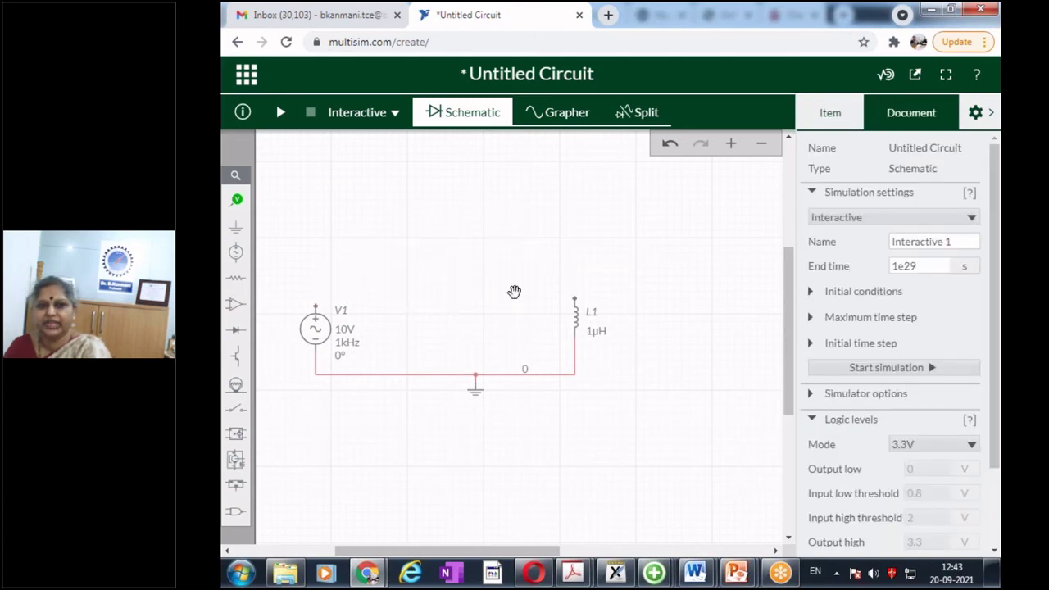
pyautogui.click(575, 310)
pyautogui.press('Delete')
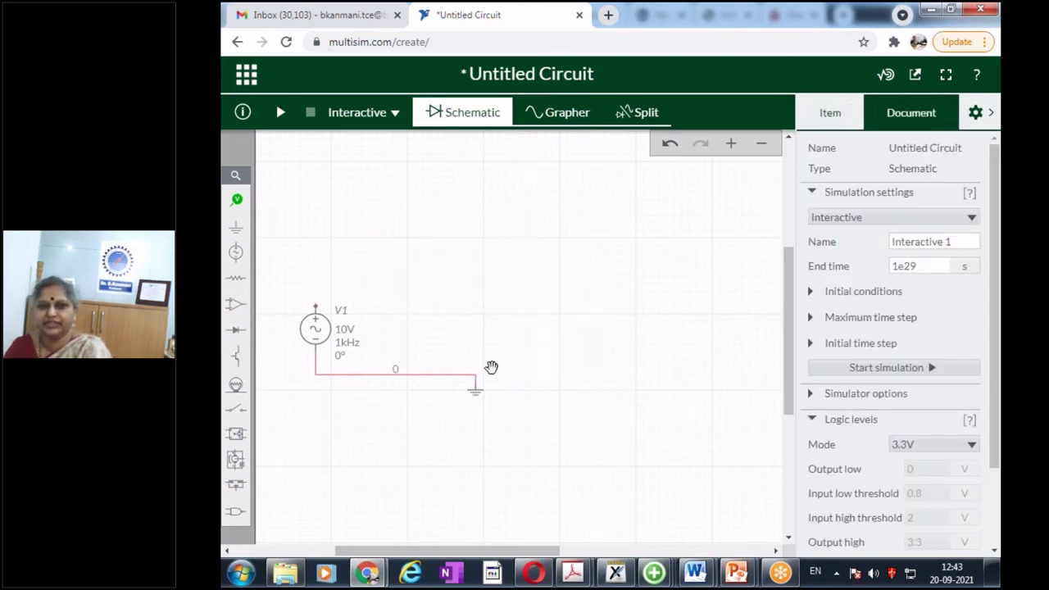
pyautogui.click(317, 328)
pyautogui.press('Delete')
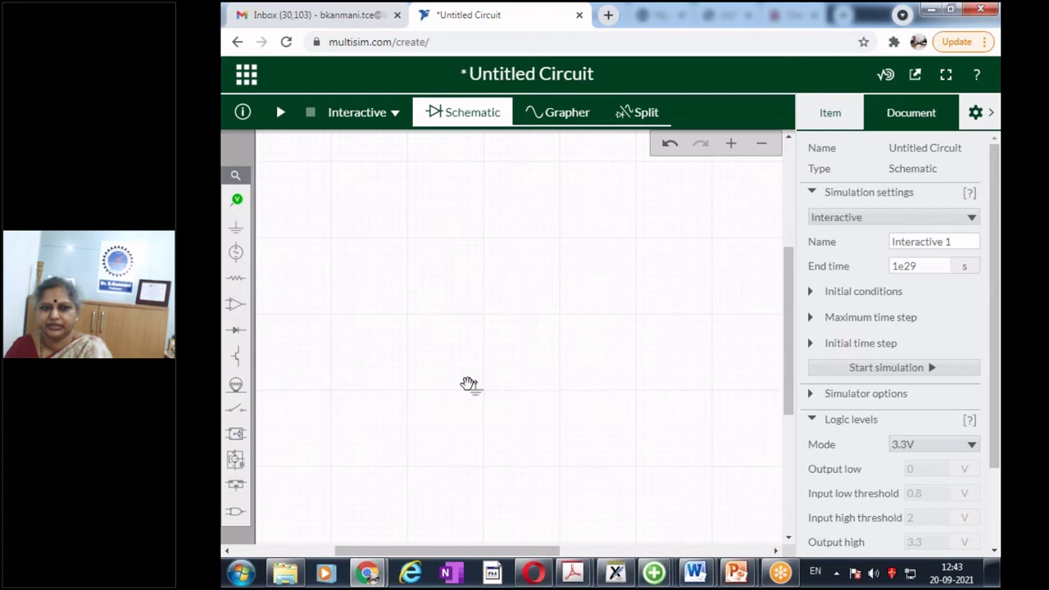
pyautogui.click(469, 383)
pyautogui.click(359, 352)
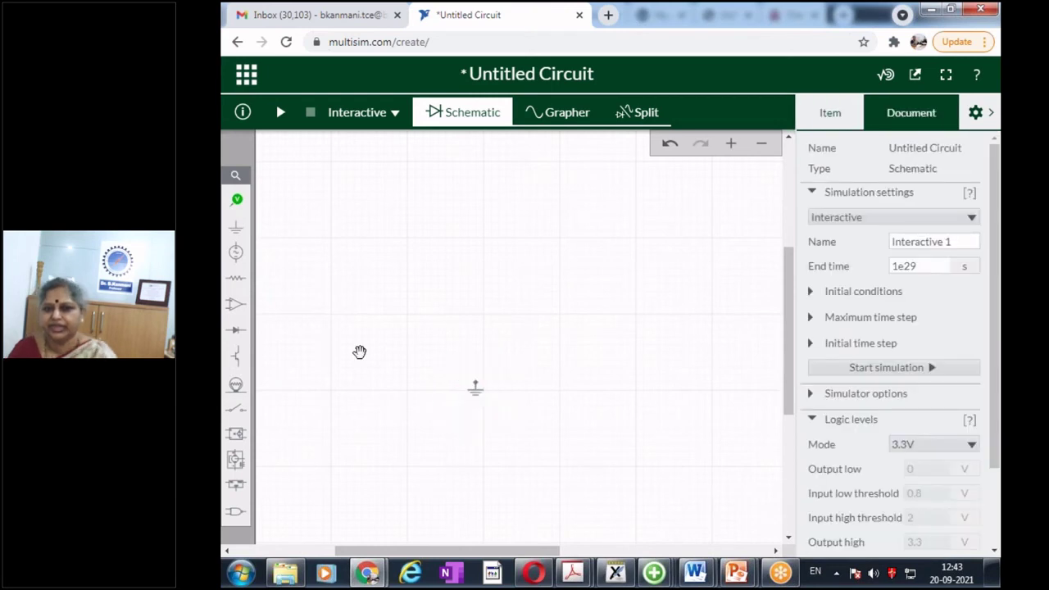
# - Place a resistor above and to the left of the ground, and a capacitor rotated to vertical on the ground's upper right
pyautogui.click(236, 278)
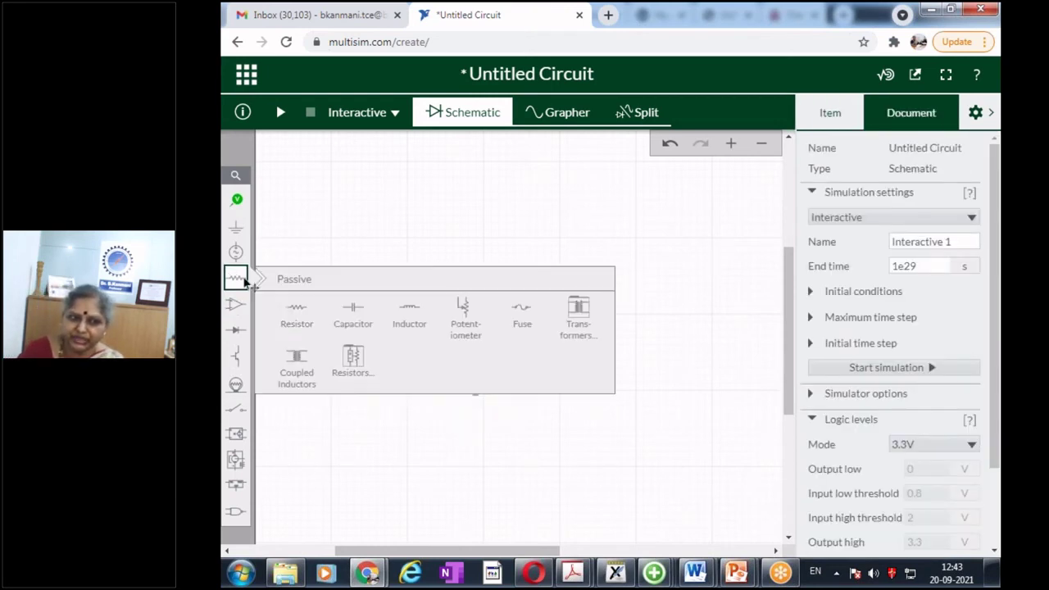
pyautogui.click(307, 313)
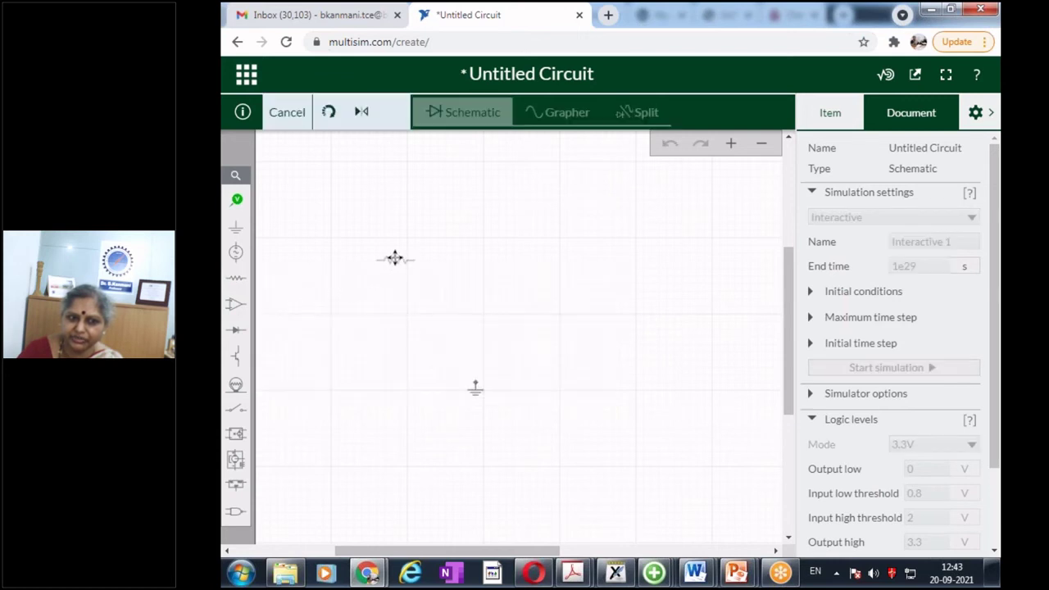
pyautogui.click(421, 257)
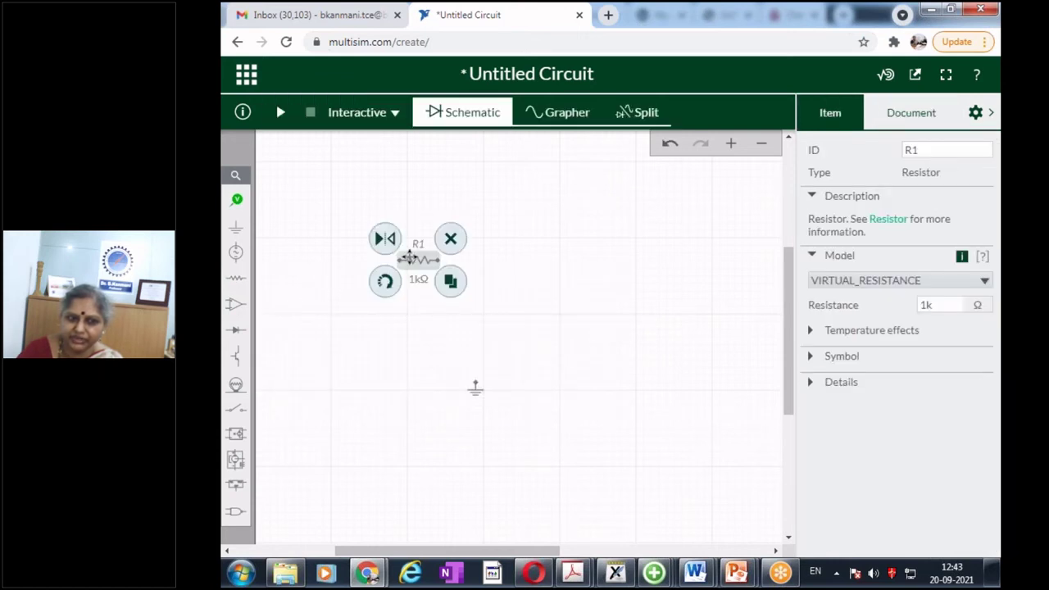
pyautogui.click(235, 278)
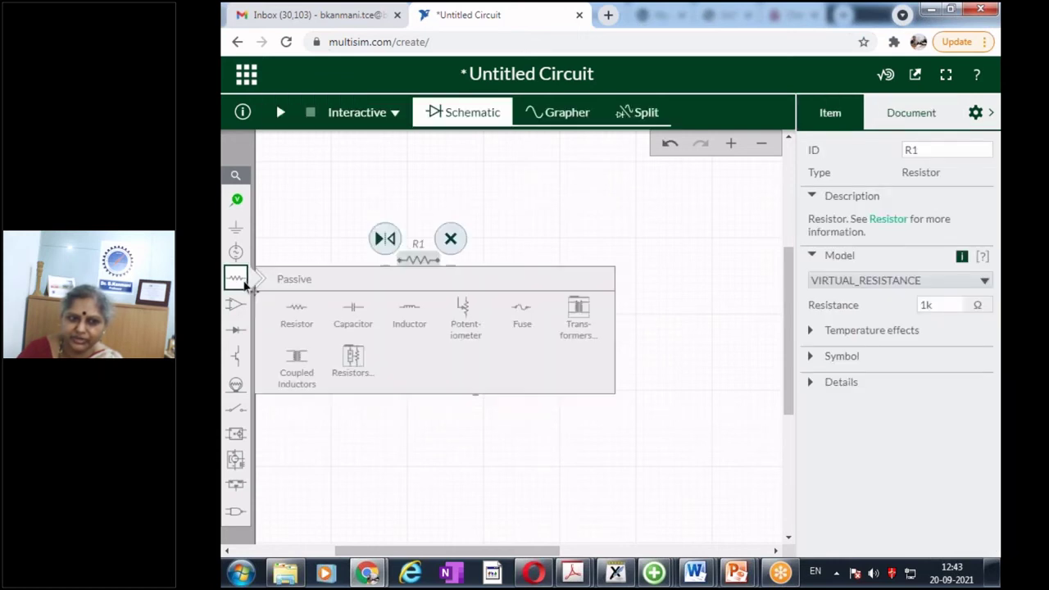
pyautogui.click(354, 313)
pyautogui.click(532, 312)
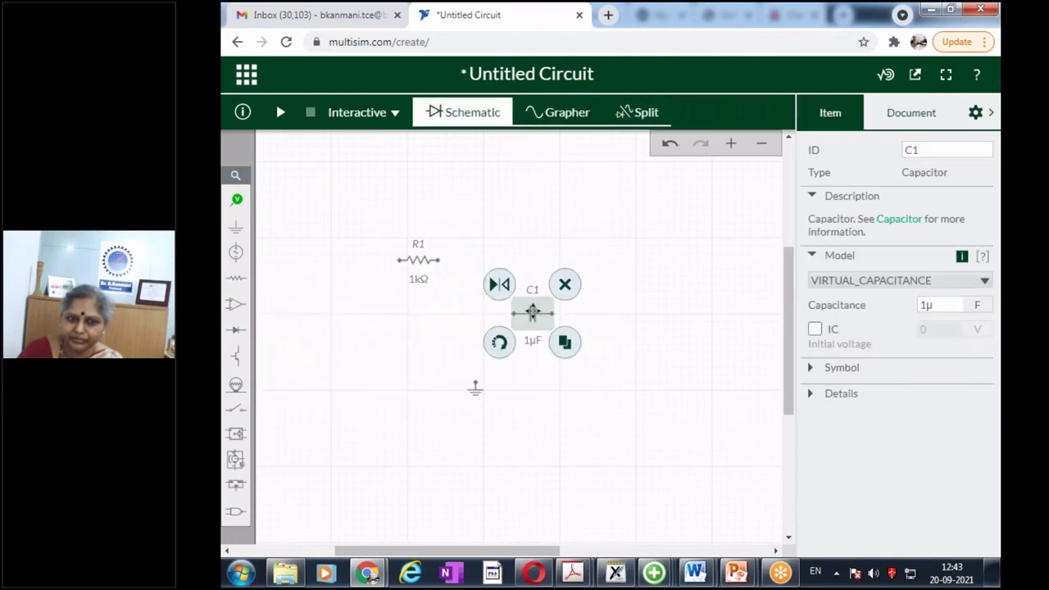
pyautogui.click(501, 344)
pyautogui.click(410, 340)
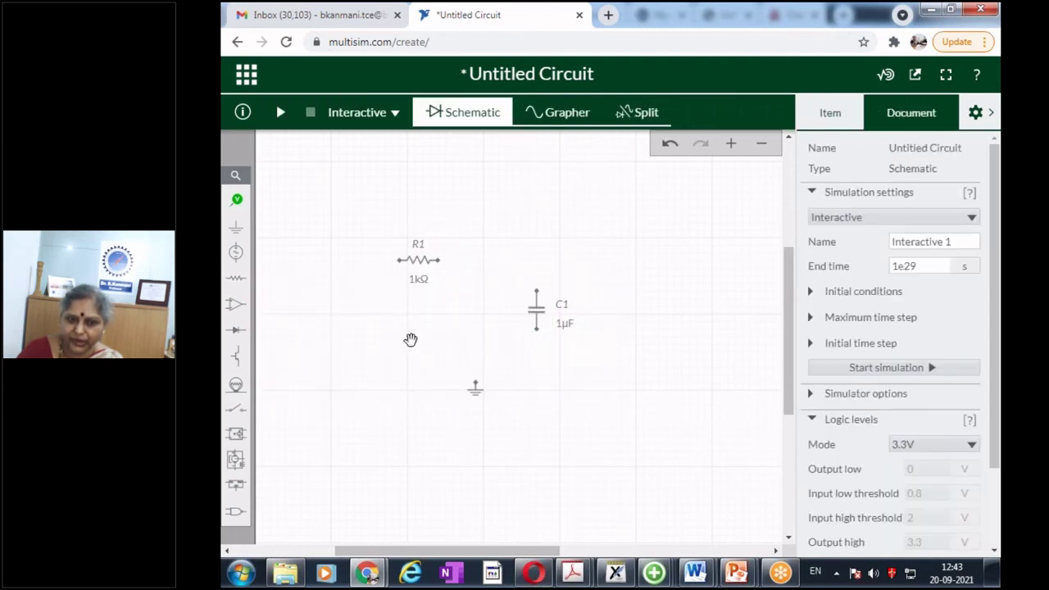
# - Set the resistance of R1 to 160 Ω
pyautogui.click(418, 262)
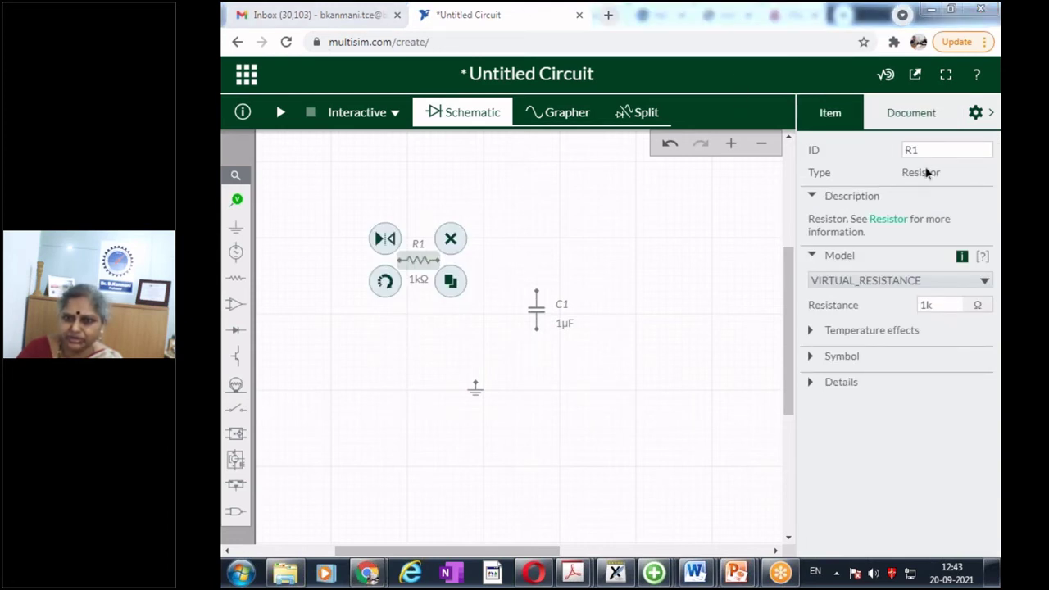
pyautogui.click(940, 304)
pyautogui.write('1')
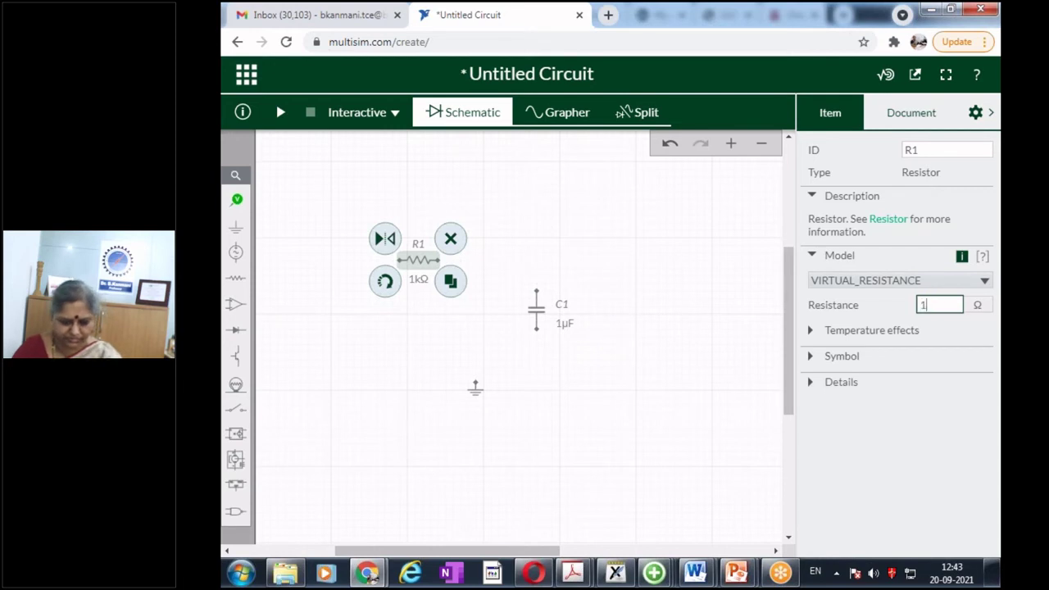
pyautogui.write('60')
pyautogui.click(646, 450)
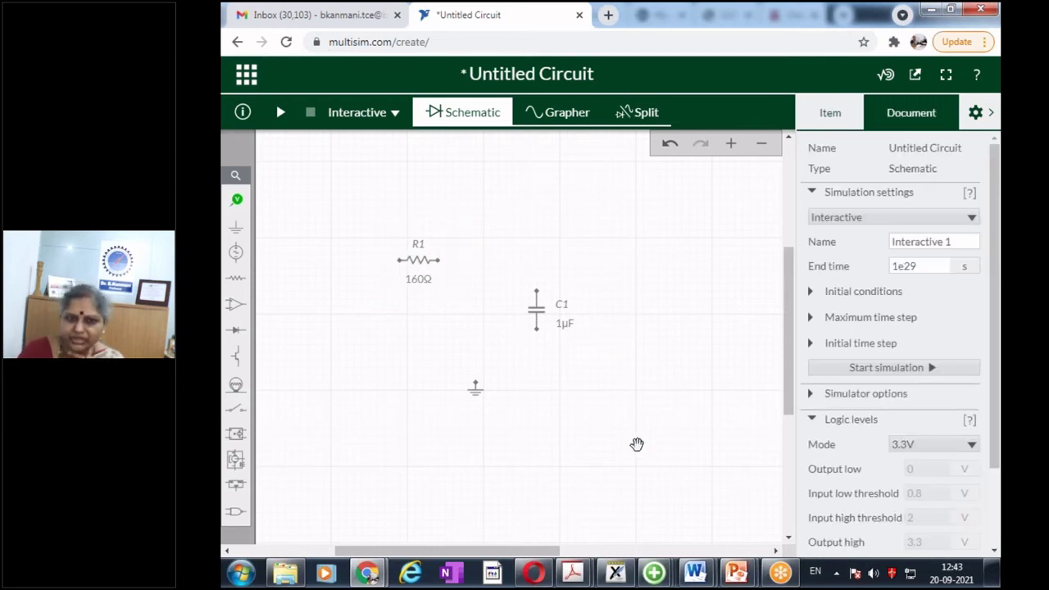
# - Place a Clock Voltage source below and to the left of resistor R1
pyautogui.click(236, 252)
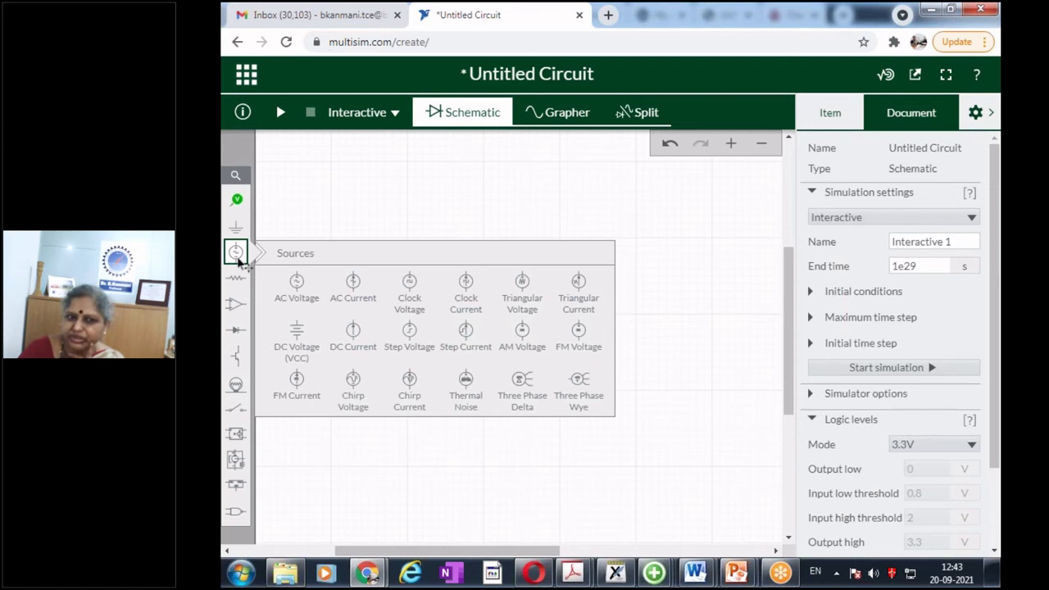
pyautogui.click(402, 297)
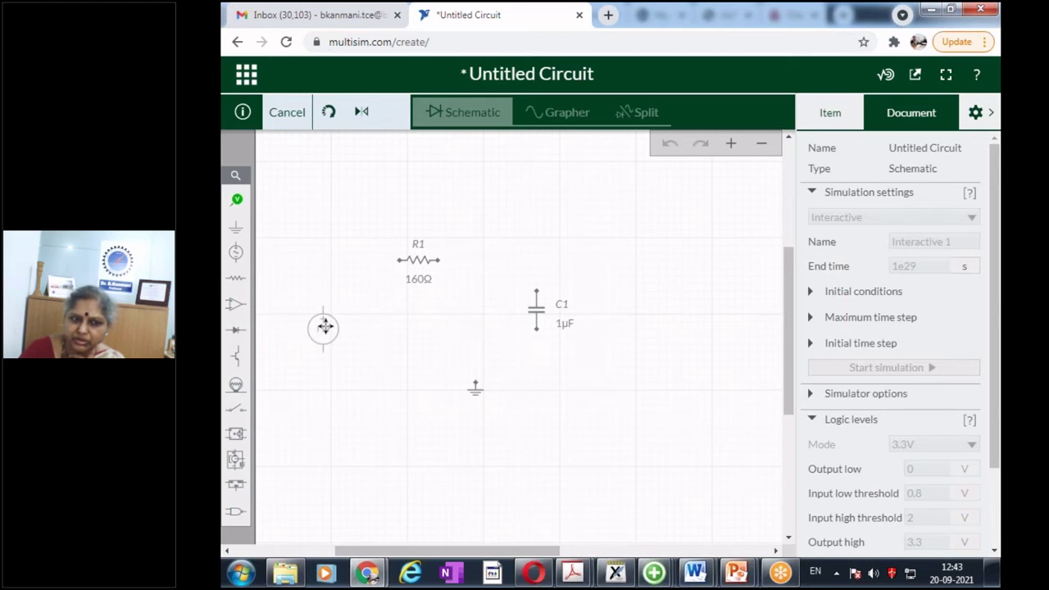
pyautogui.click(325, 326)
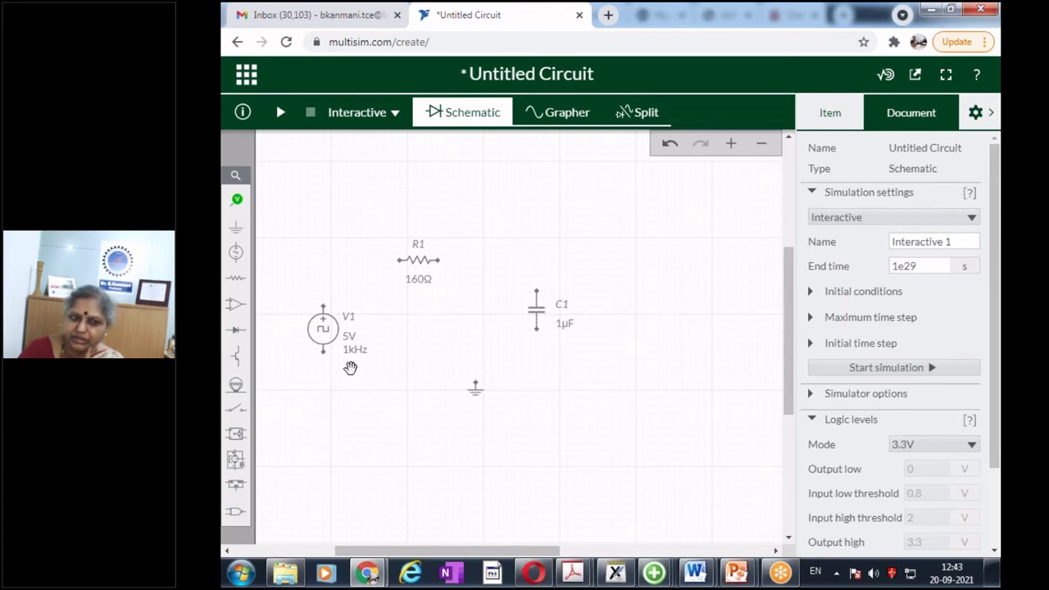
pyautogui.click(237, 251)
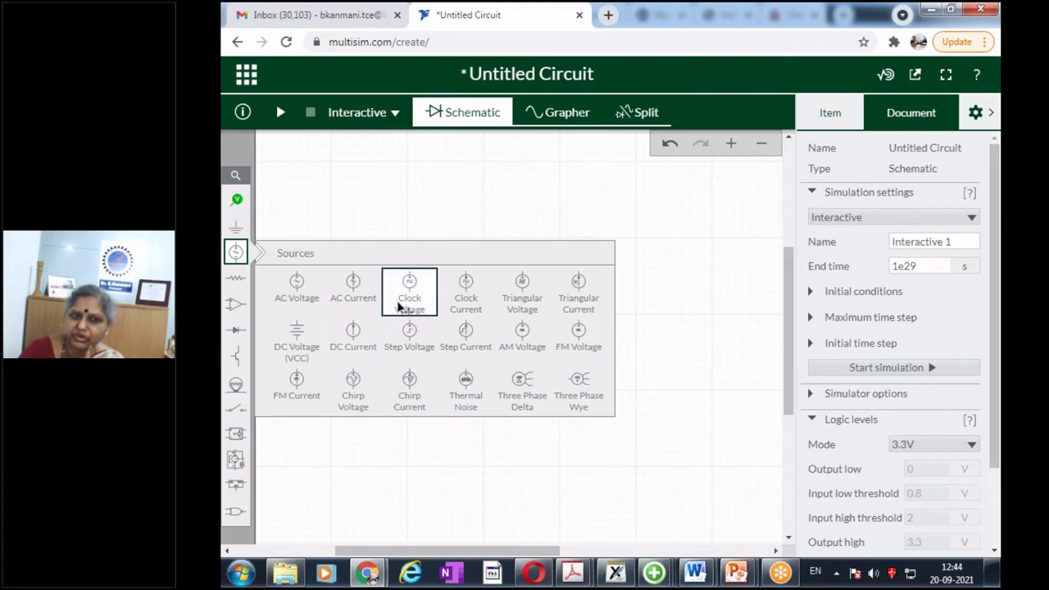
pyautogui.click(348, 512)
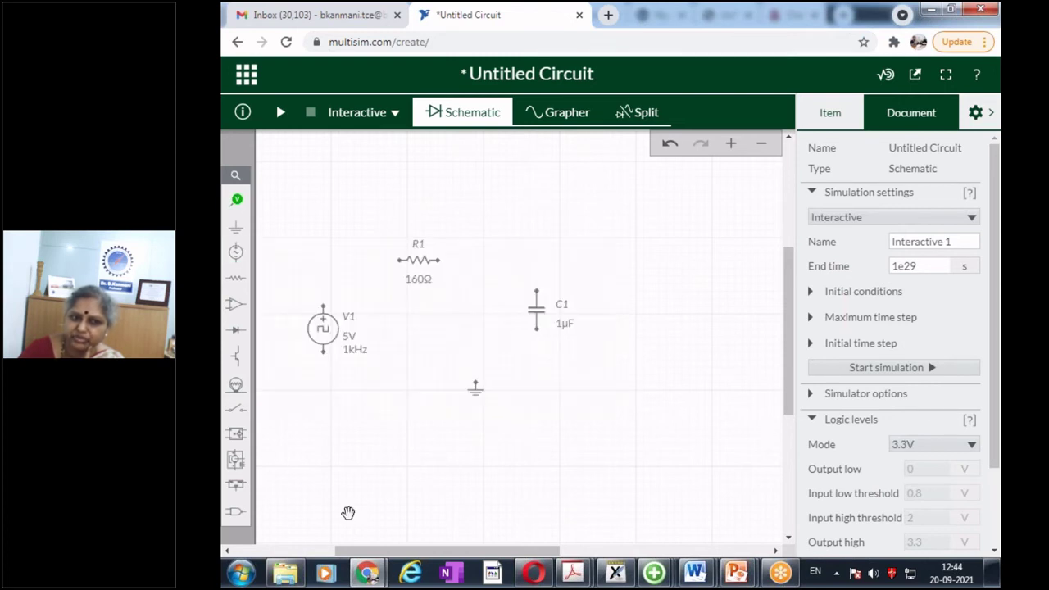
pyautogui.click(323, 332)
pyautogui.click(334, 441)
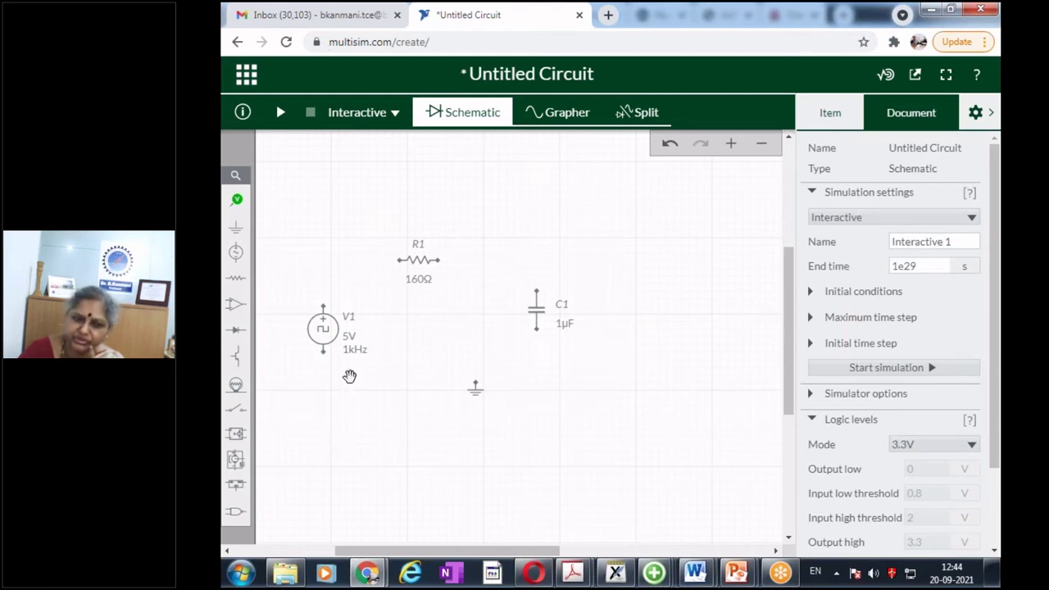
# - Wire the positive terminal of V1 to the left end of R1, and the right end of R1 to the top of C1
pyautogui.click(399, 260)
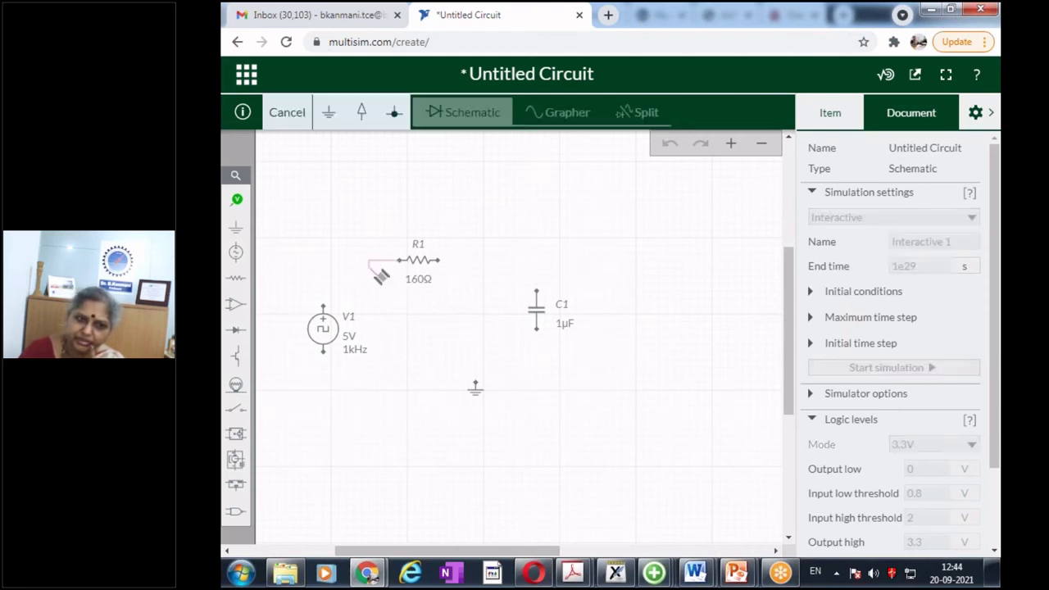
pyautogui.click(325, 306)
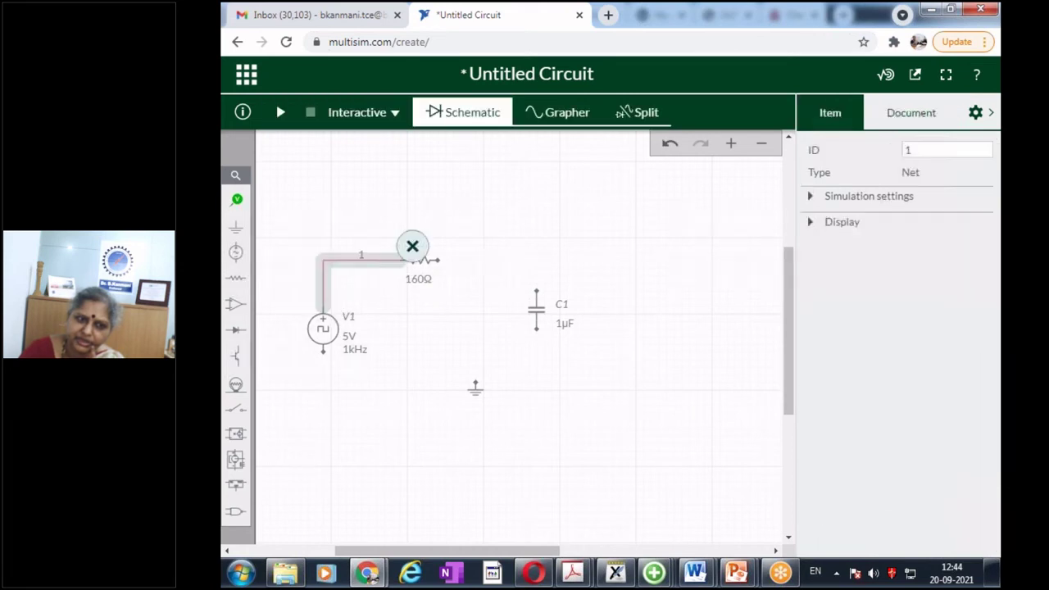
pyautogui.click(440, 261)
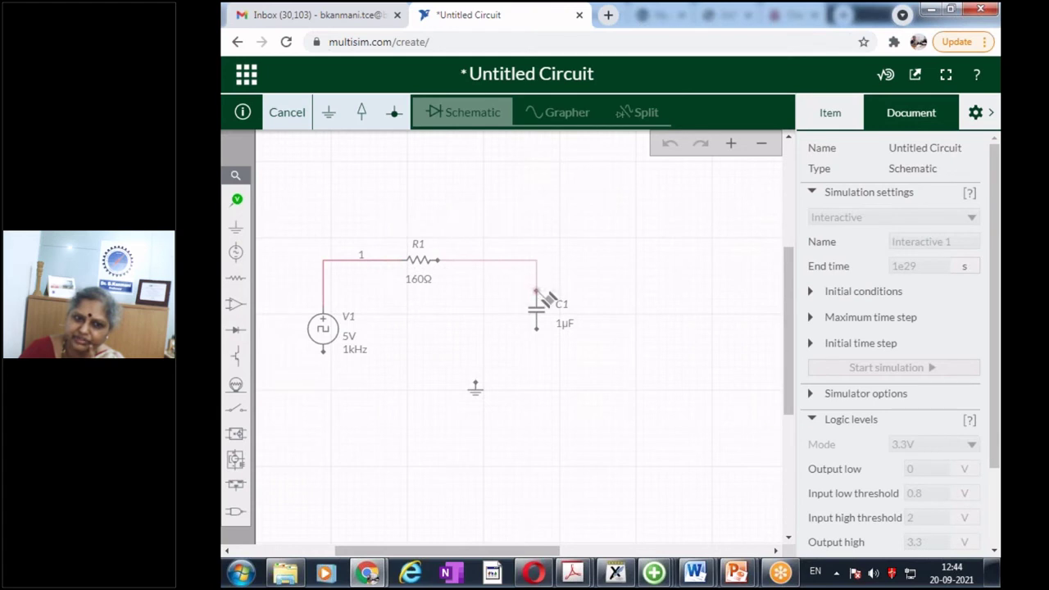
pyautogui.click(540, 301)
pyautogui.click(557, 462)
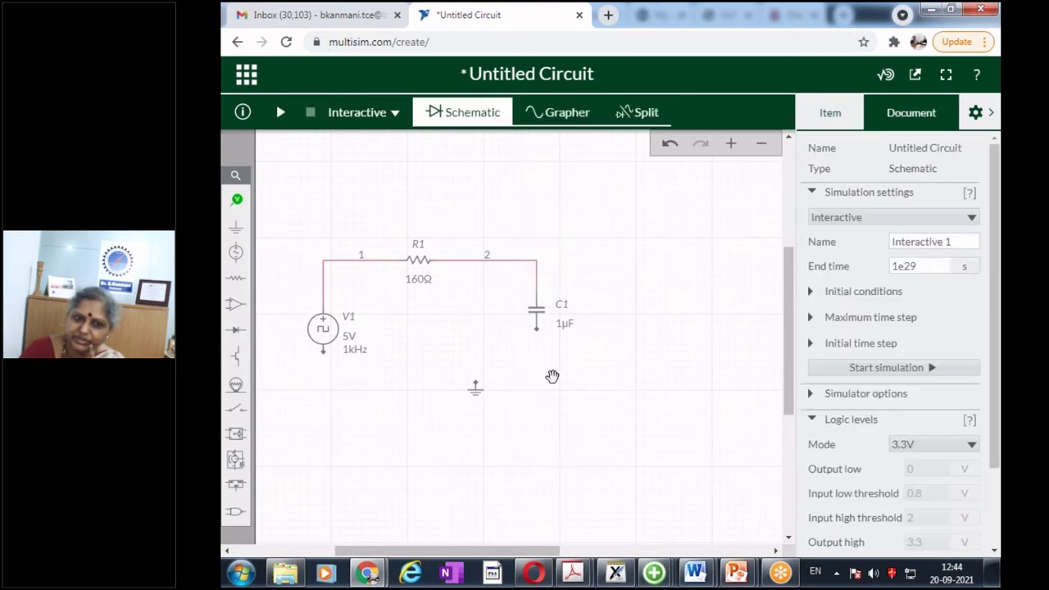
# - Wire the lower end of C1 to the ground, and the negative terminal of V1 to the ground connection
pyautogui.click(536, 329)
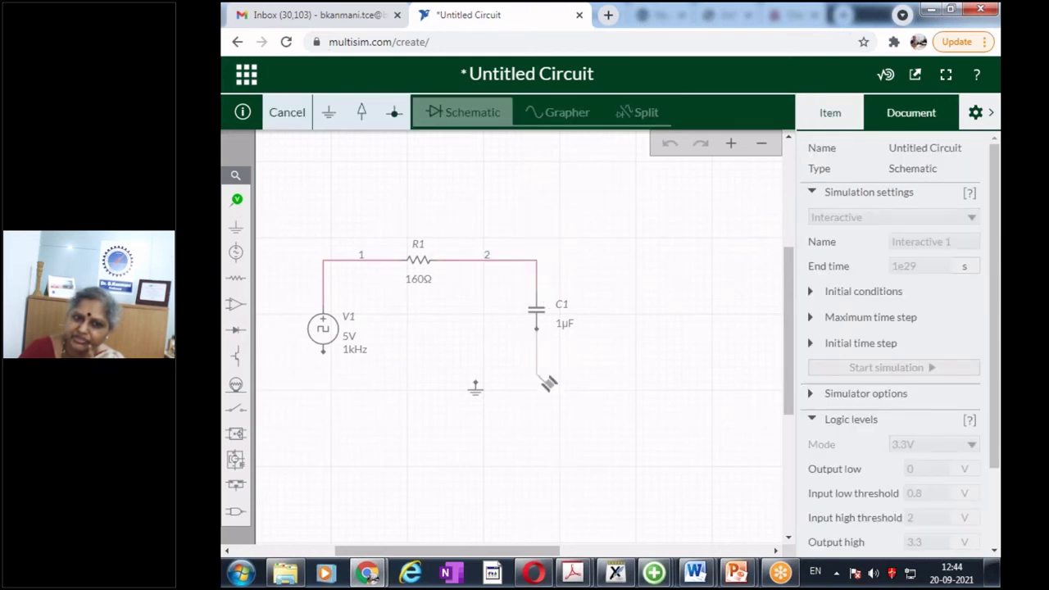
pyautogui.click(477, 380)
pyautogui.click(358, 413)
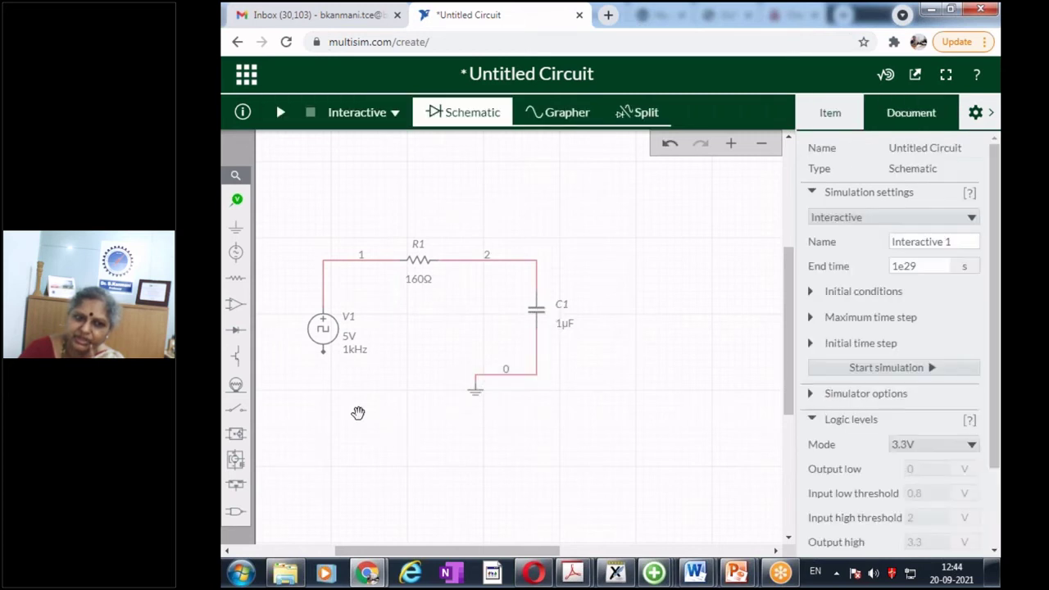
pyautogui.click(323, 350)
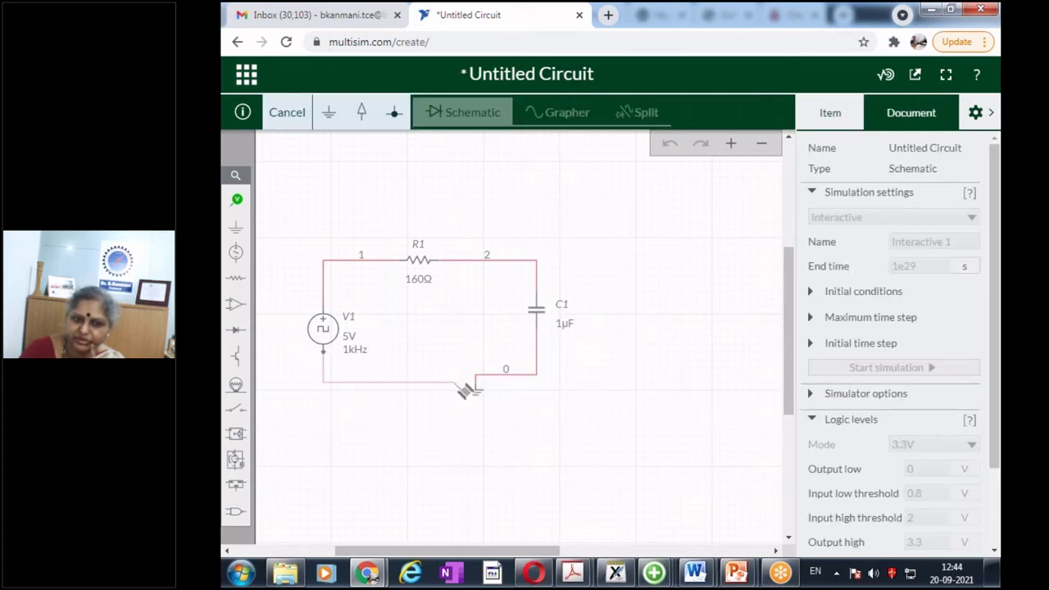
pyautogui.click(473, 374)
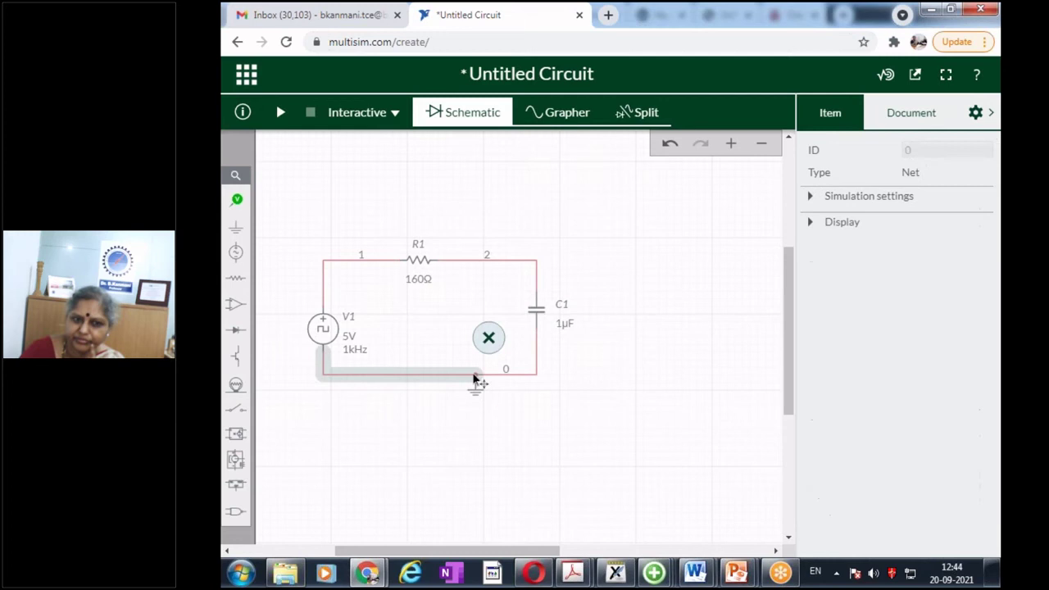
pyautogui.click(563, 434)
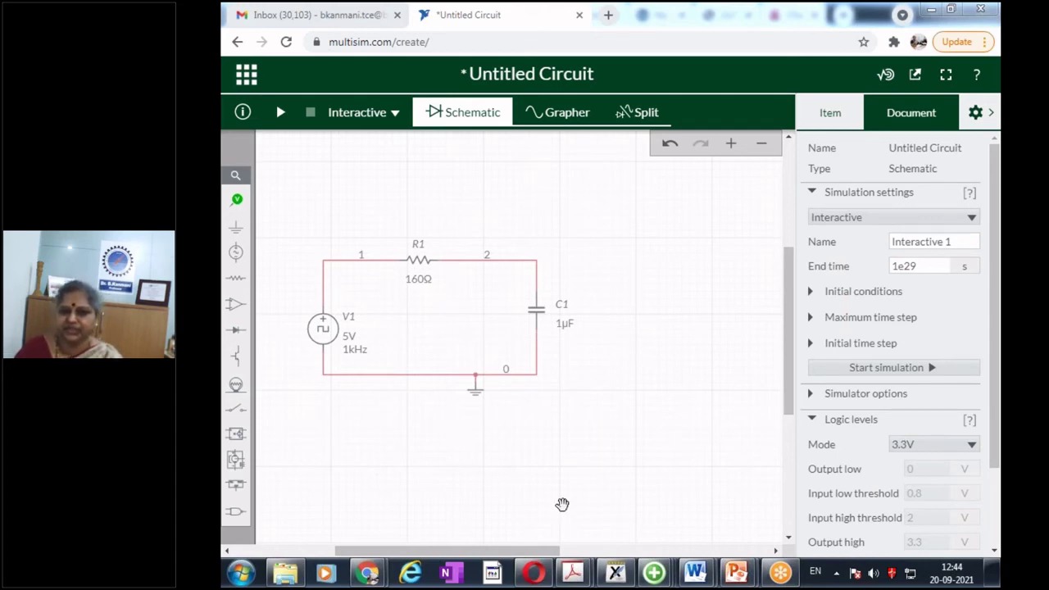
# - Switch to Xournal and sketch an RC low-pass circuit on a blank page, with a series resistor R and a shunt capacitor C
pyautogui.click(615, 573)
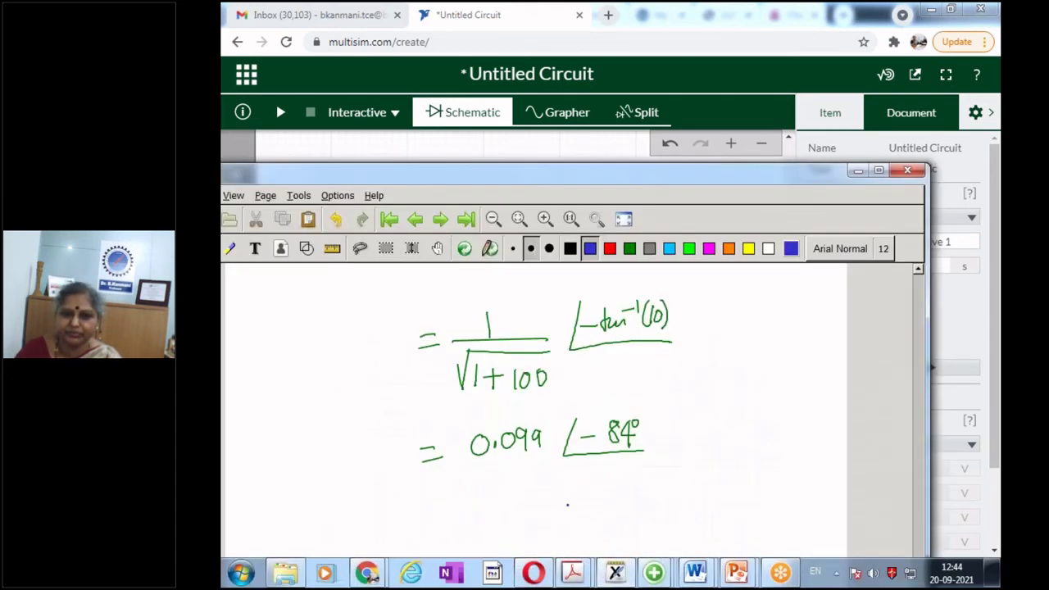
pyautogui.scroll(-3, 566, 500)
pyautogui.scroll(-5, 566, 501)
pyautogui.scroll(-15, 567, 506)
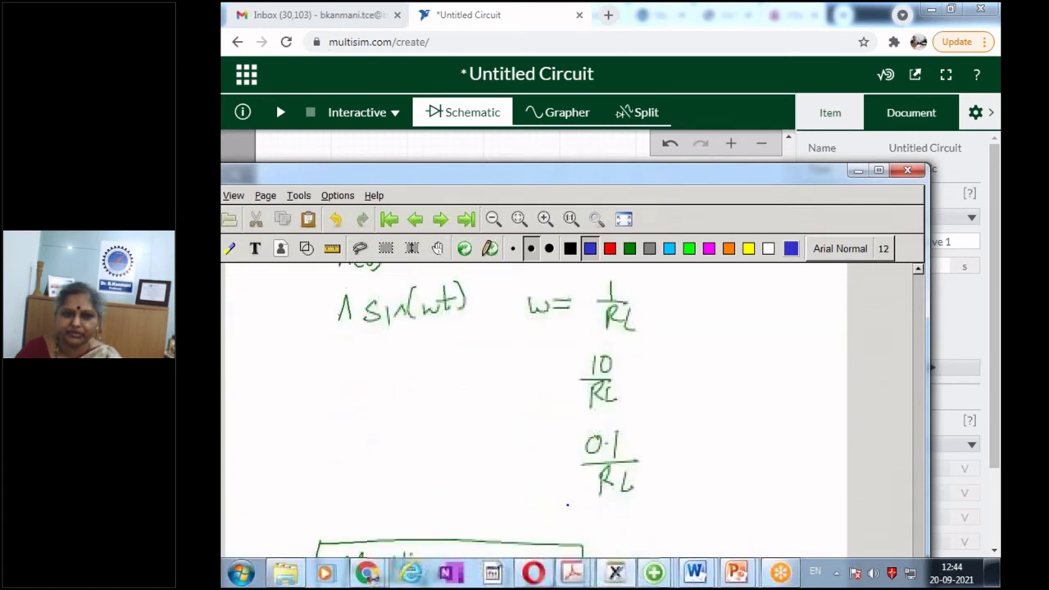
pyautogui.scroll(-5, 567, 505)
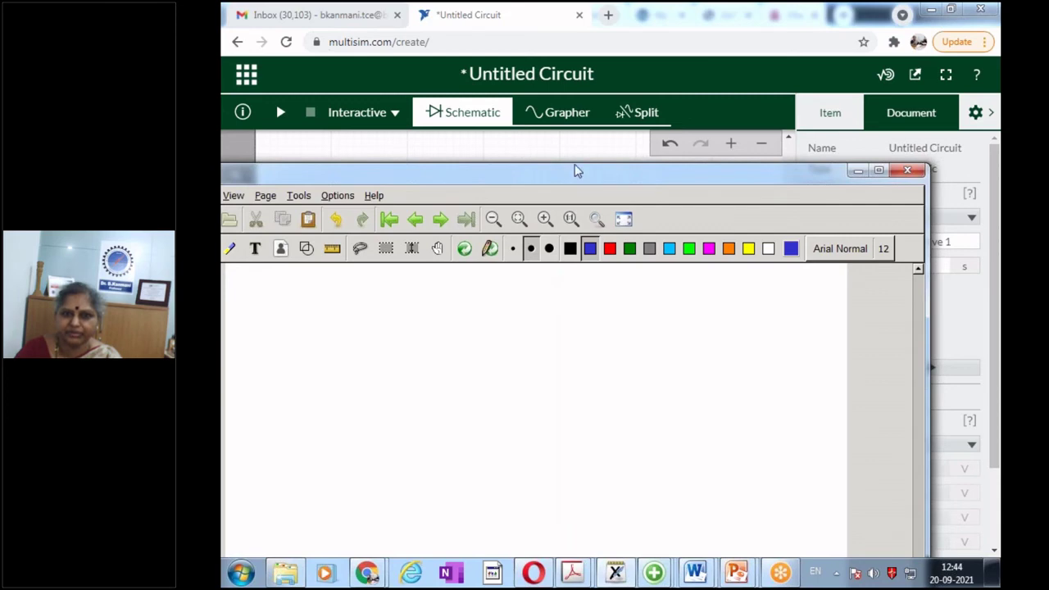
pyautogui.moveTo(574, 171); pyautogui.dragTo(597, 31)
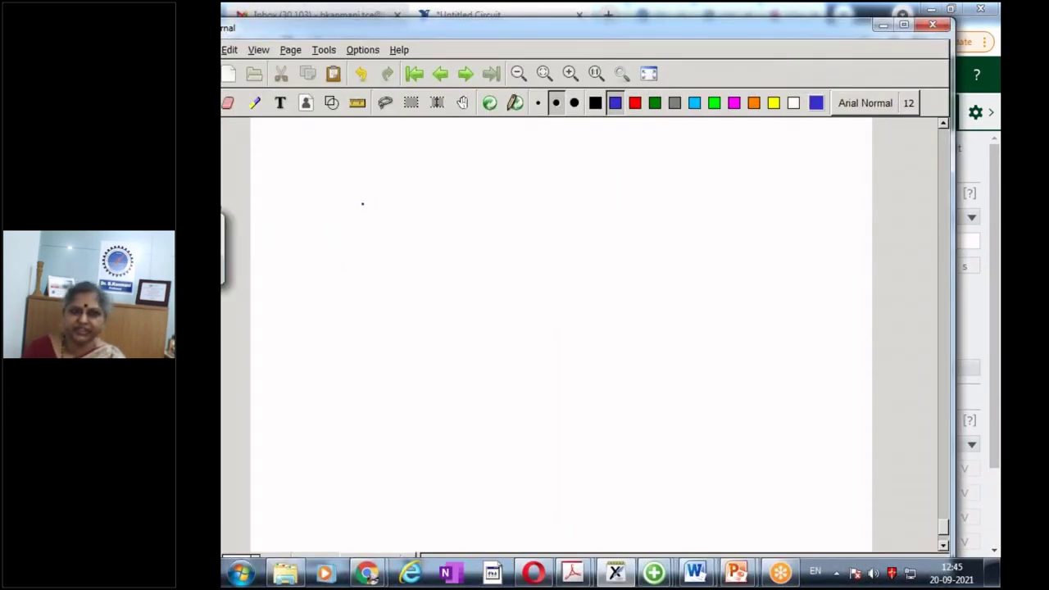
pyautogui.moveTo(361, 201)
pyautogui.mouseDown()
pyautogui.moveTo(391, 188)
pyautogui.moveTo(460, 191)
pyautogui.moveTo(482, 220)
pyautogui.moveTo(498, 218)
pyautogui.moveTo(497, 237)
pyautogui.mouseUp()
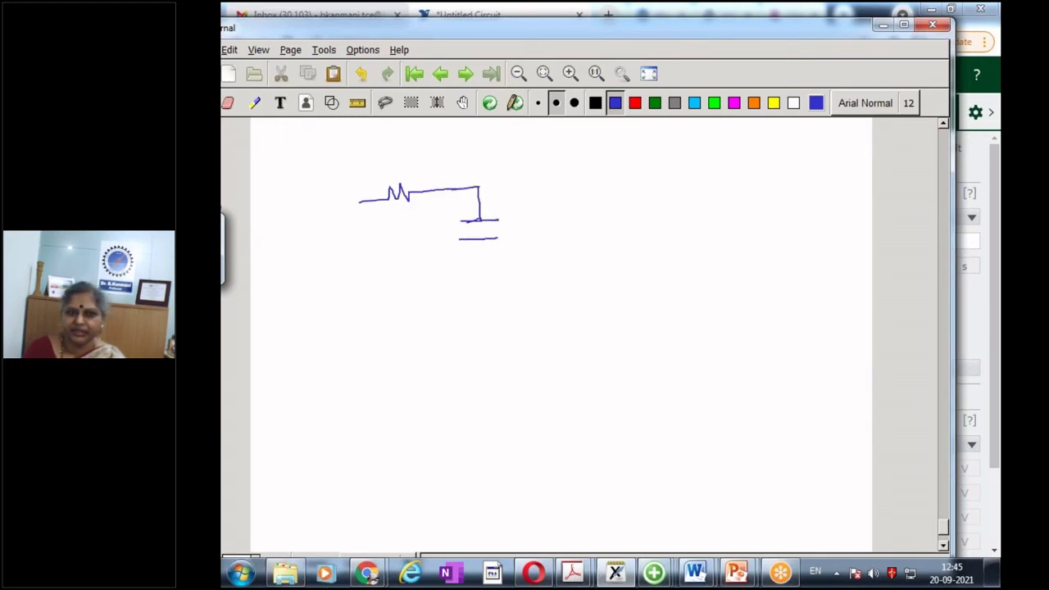
pyautogui.moveTo(390, 280); pyautogui.dragTo(540, 263)
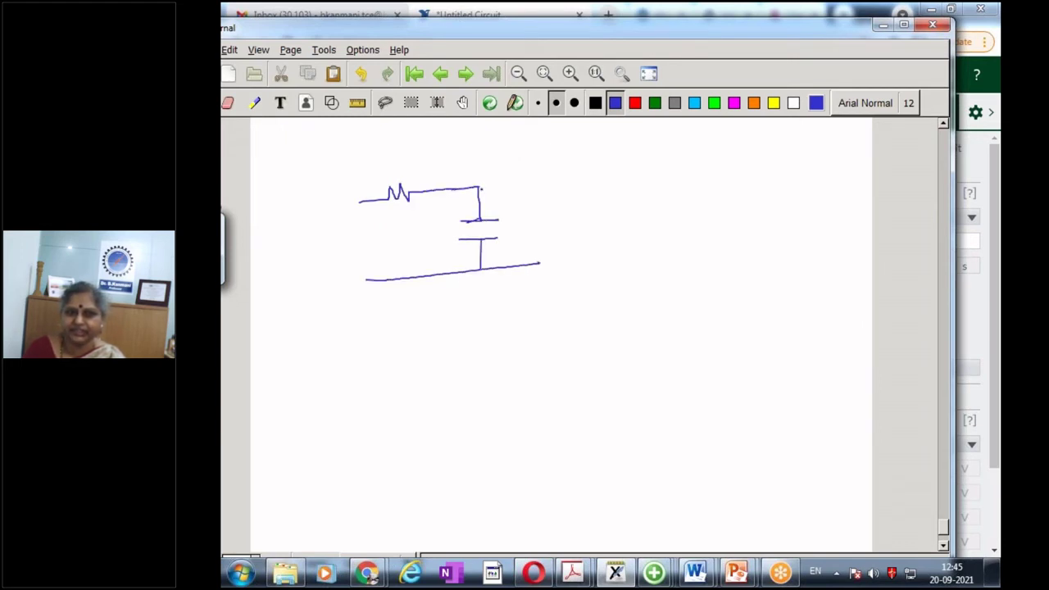
pyautogui.moveTo(390, 160); pyautogui.dragTo(393, 163)
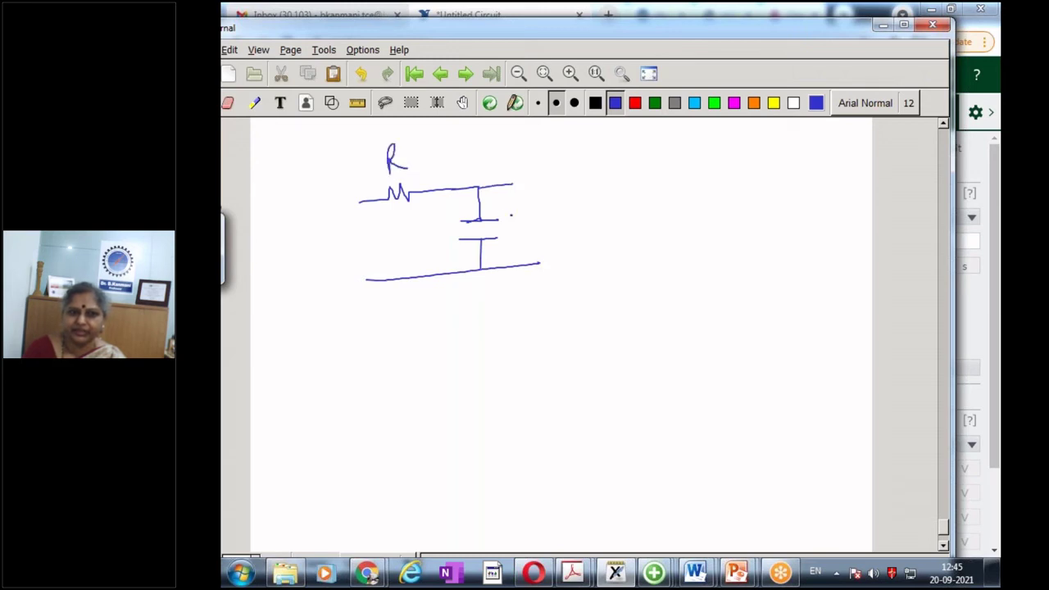
pyautogui.moveTo(521, 213); pyautogui.dragTo(523, 233)
# - Handwrite the impulse response h(t) = (1/RC) e^(-t/RC) u(t) below the circuit sketch
pyautogui.moveTo(384, 327); pyautogui.dragTo(410, 358)
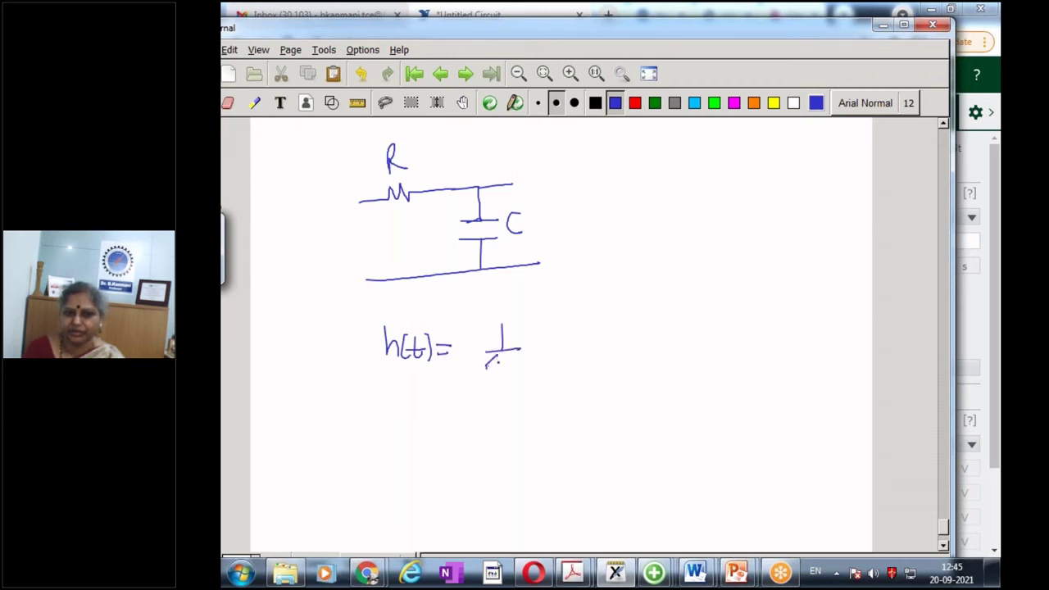
pyautogui.moveTo(492, 358)
pyautogui.mouseDown()
pyautogui.moveTo(495, 380)
pyautogui.moveTo(518, 382)
pyautogui.mouseUp()
pyautogui.moveTo(538, 348)
pyautogui.mouseDown()
pyautogui.moveTo(552, 359)
pyautogui.moveTo(567, 320)
pyautogui.mouseUp()
pyautogui.moveTo(576, 297)
pyautogui.mouseDown()
pyautogui.moveTo(577, 322)
pyautogui.moveTo(626, 326)
pyautogui.moveTo(655, 368)
pyautogui.moveTo(659, 352)
pyautogui.mouseUp()
pyautogui.moveTo(671, 342)
pyautogui.mouseDown()
pyautogui.moveTo(672, 370)
pyautogui.moveTo(690, 373)
pyautogui.mouseUp()
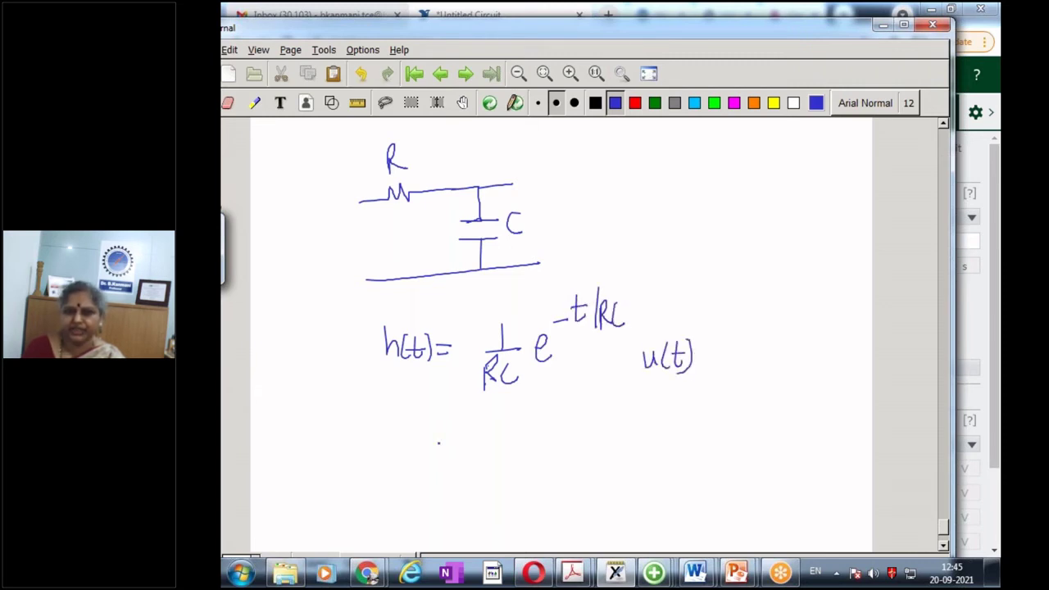
# - Handwrite the step response g(t) = (1 - e^(-t/RC)) u(t) below the impulse response
pyautogui.moveTo(388, 458)
pyautogui.mouseDown()
pyautogui.moveTo(393, 472)
pyautogui.moveTo(447, 473)
pyautogui.mouseUp()
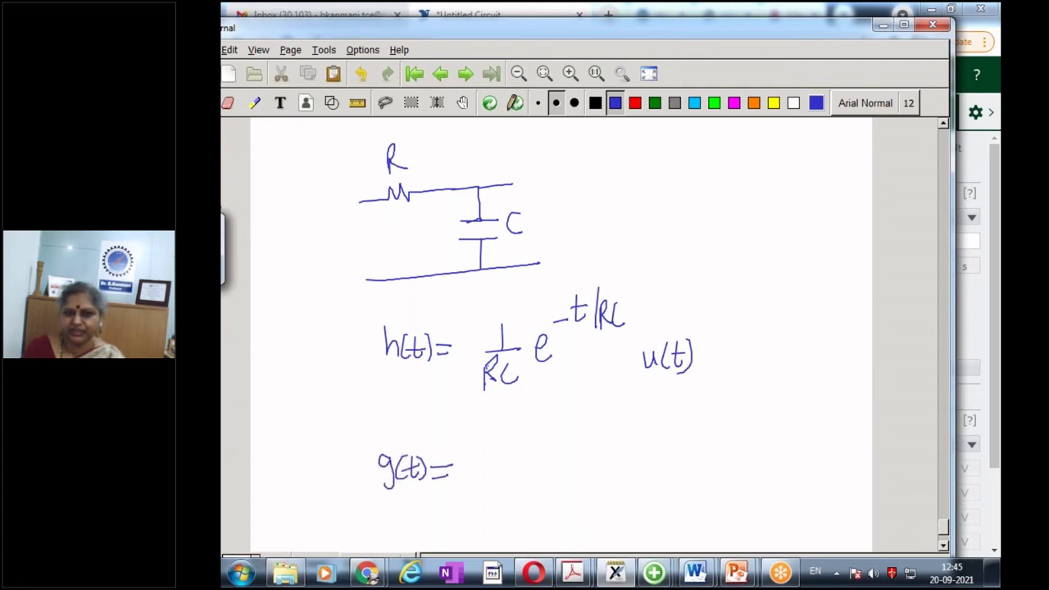
pyautogui.moveTo(506, 451)
pyautogui.mouseDown()
pyautogui.moveTo(508, 470)
pyautogui.moveTo(578, 469)
pyautogui.moveTo(587, 446)
pyautogui.moveTo(652, 439)
pyautogui.mouseUp()
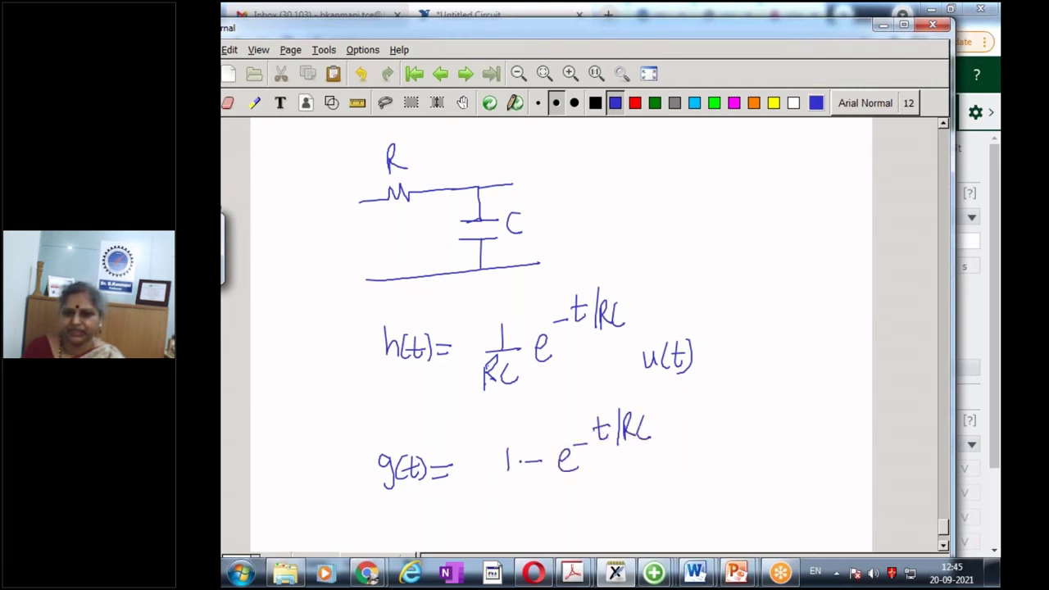
pyautogui.moveTo(500, 424); pyautogui.dragTo(503, 496)
pyautogui.moveTo(653, 413); pyautogui.dragTo(662, 472)
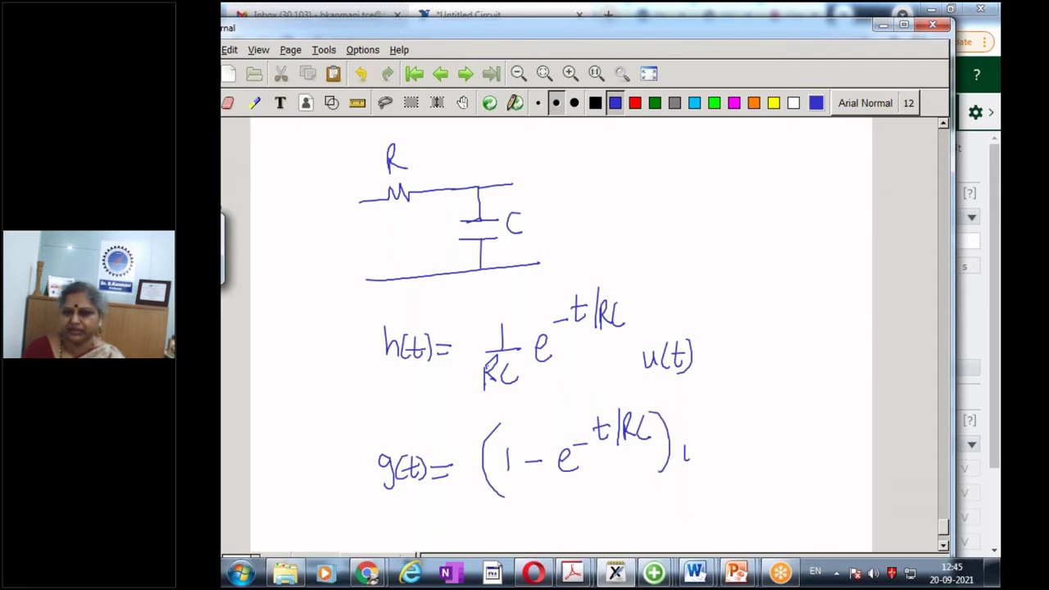
pyautogui.moveTo(707, 433); pyautogui.dragTo(708, 464)
pyautogui.moveTo(714, 434); pyautogui.dragTo(725, 469)
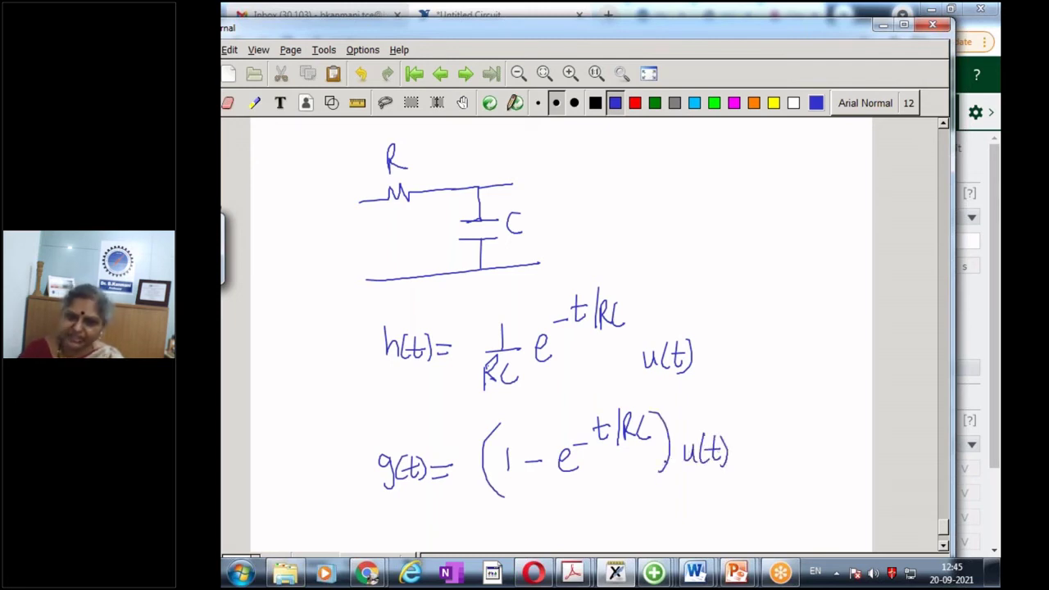
# - Sketch the rising exponential curve of the step response below its equation, labelling the axes g(t) and t
pyautogui.scroll(-2, 574, 328)
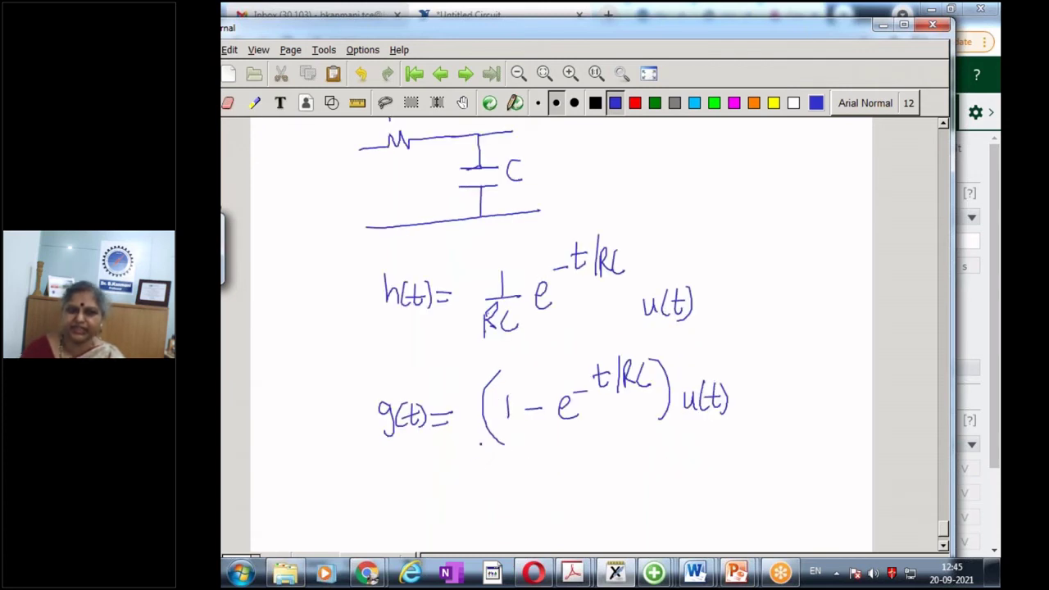
pyautogui.moveTo(463, 460)
pyautogui.mouseDown()
pyautogui.moveTo(465, 537)
pyautogui.moveTo(595, 517)
pyautogui.mouseUp()
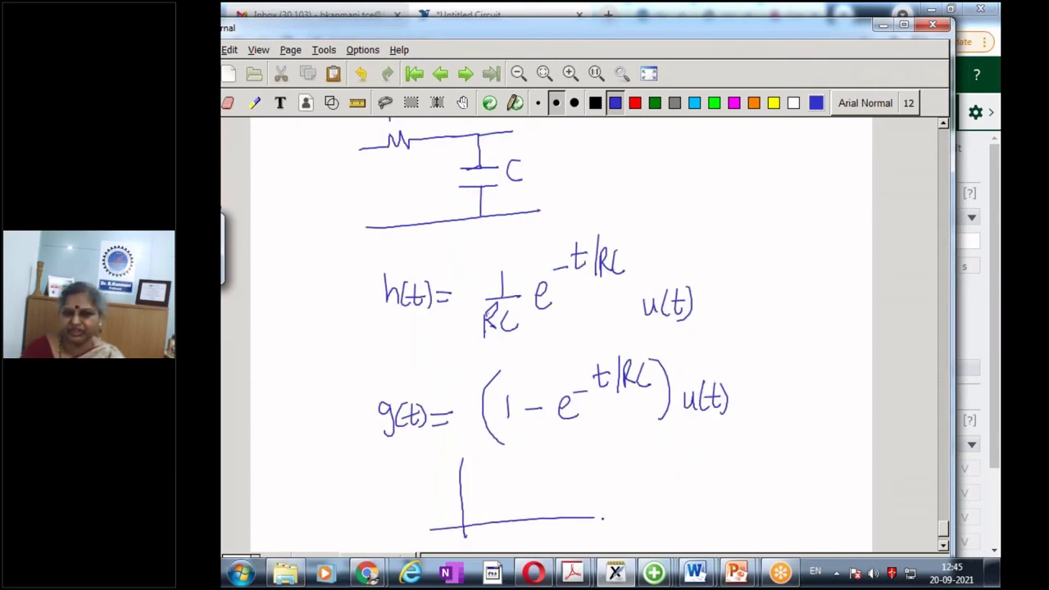
pyautogui.moveTo(464, 510); pyautogui.dragTo(549, 464)
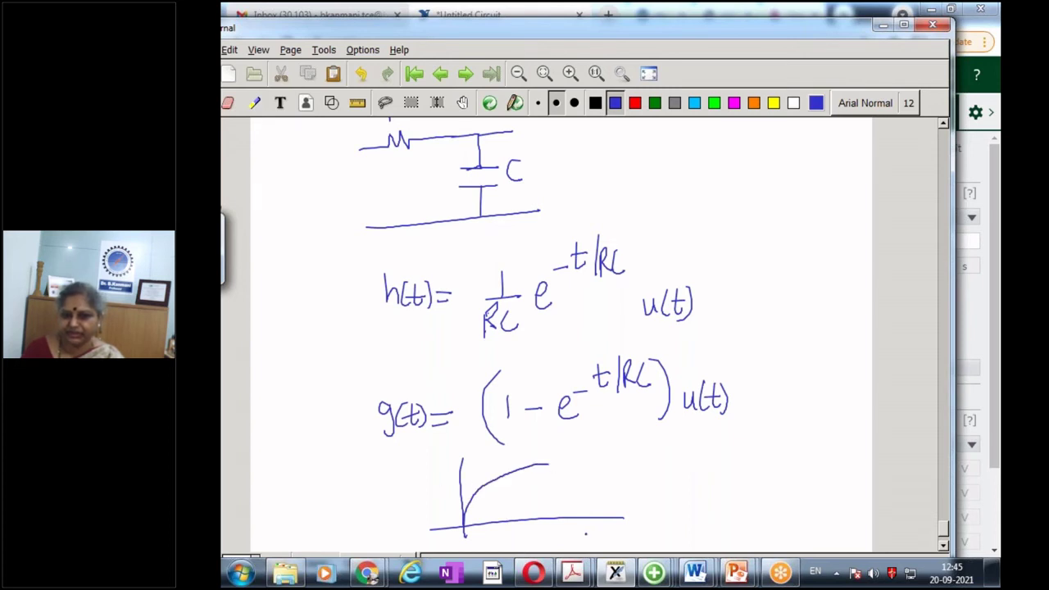
pyautogui.moveTo(595, 528); pyautogui.dragTo(601, 534)
pyautogui.moveTo(610, 522); pyautogui.dragTo(616, 536)
pyautogui.moveTo(607, 529); pyautogui.dragTo(616, 530)
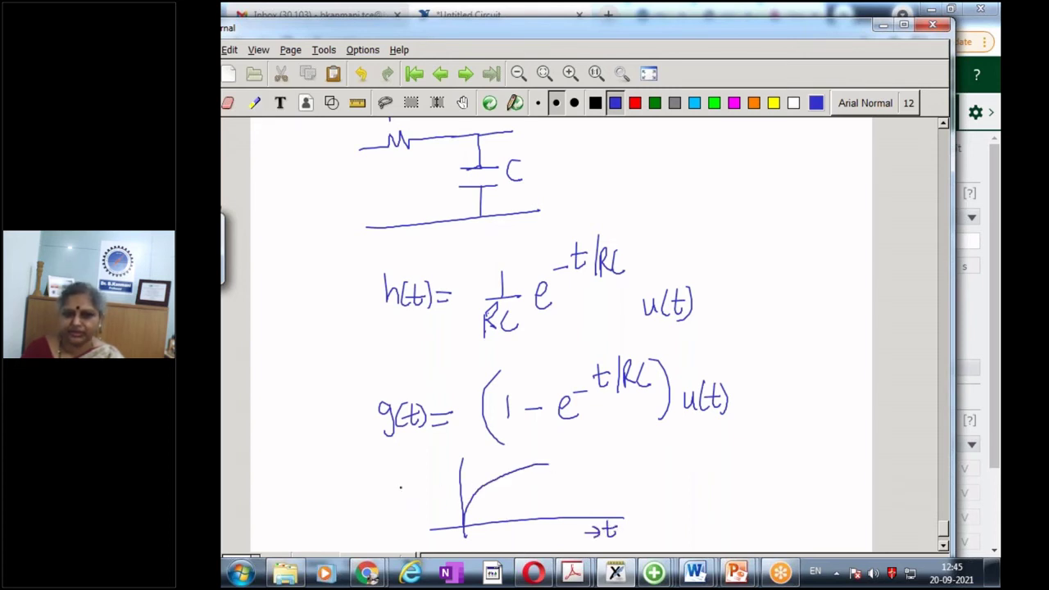
pyautogui.moveTo(404, 485); pyautogui.dragTo(399, 503)
pyautogui.moveTo(413, 479); pyautogui.dragTo(427, 496)
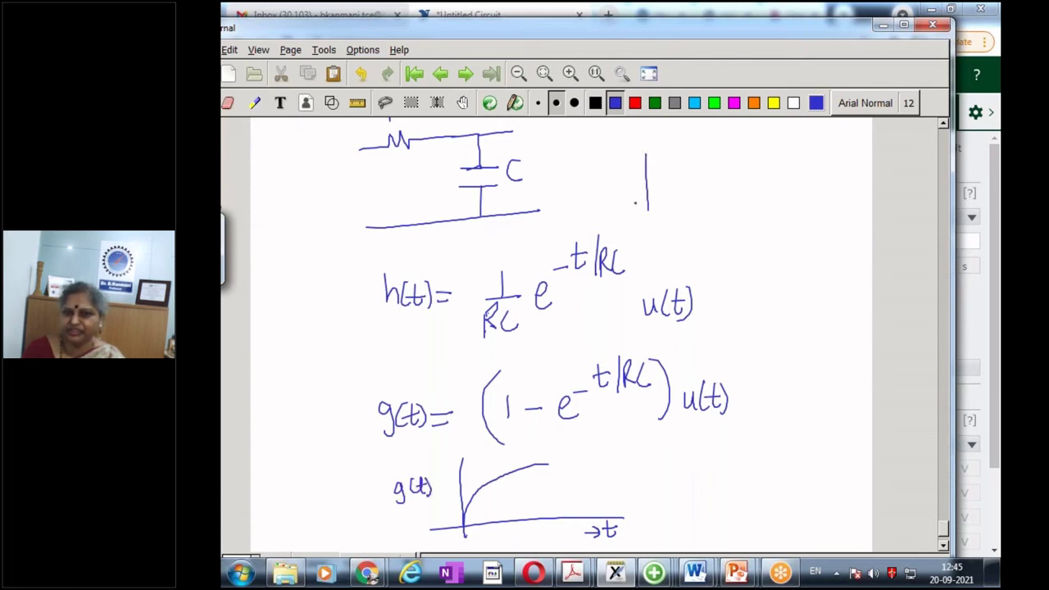
# - Sketch the decaying exponential curve of the impulse response beside the circuit drawing, labelling the axes h(t) and t
pyautogui.moveTo(635, 202); pyautogui.dragTo(691, 202)
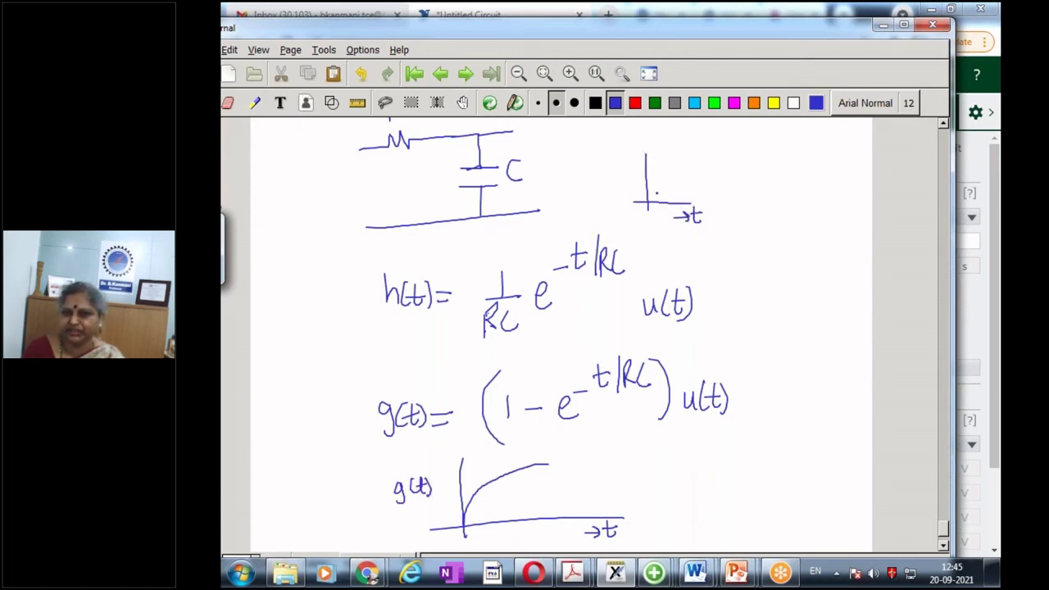
pyautogui.moveTo(648, 167); pyautogui.dragTo(695, 199)
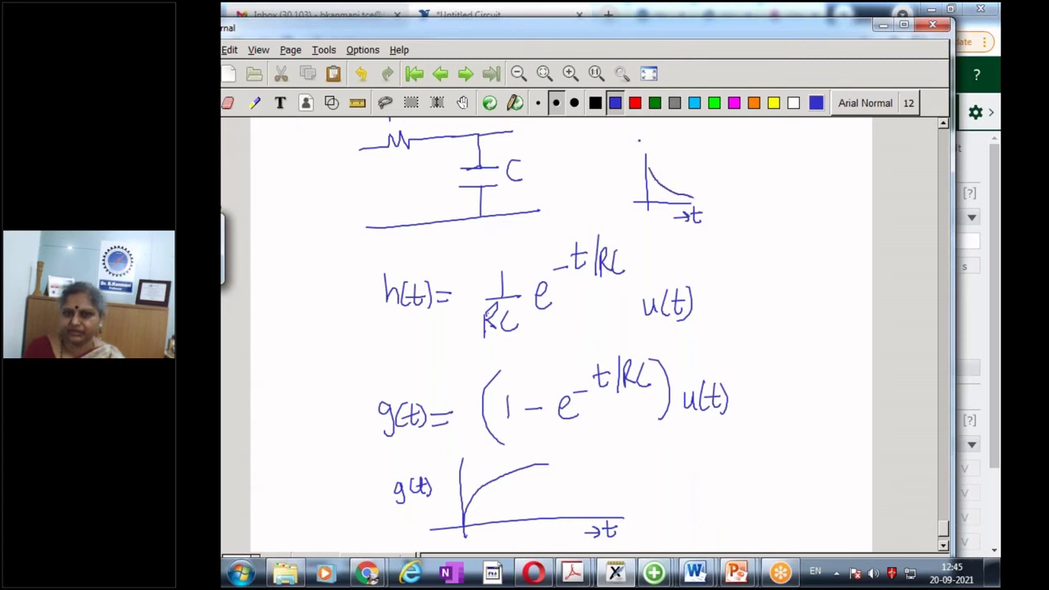
pyautogui.moveTo(649, 144); pyautogui.dragTo(662, 142)
pyautogui.moveTo(665, 129); pyautogui.dragTo(653, 173)
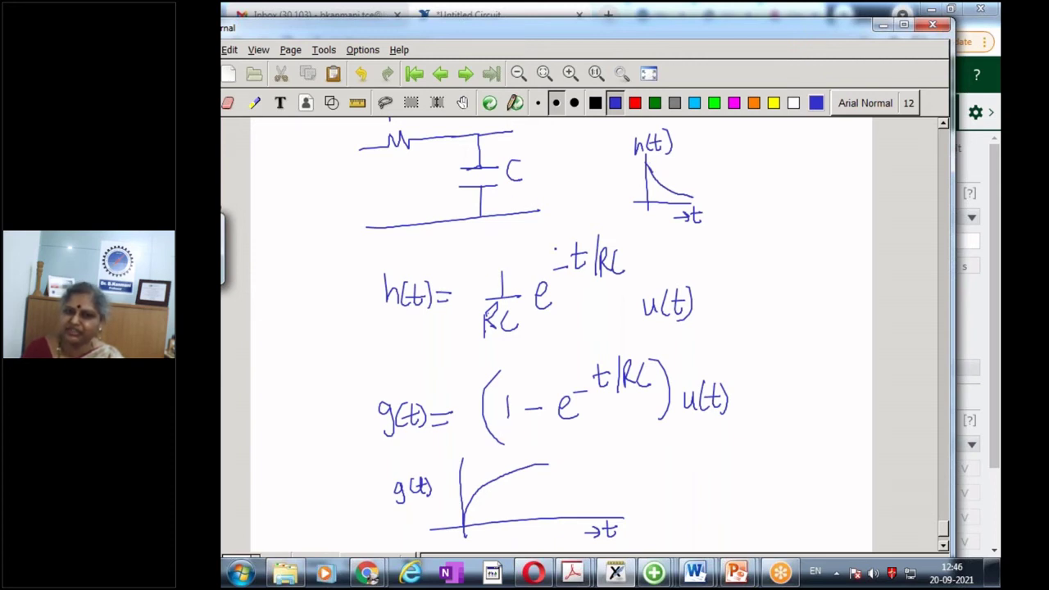
pyautogui.moveTo(554, 268); pyautogui.dragTo(565, 265)
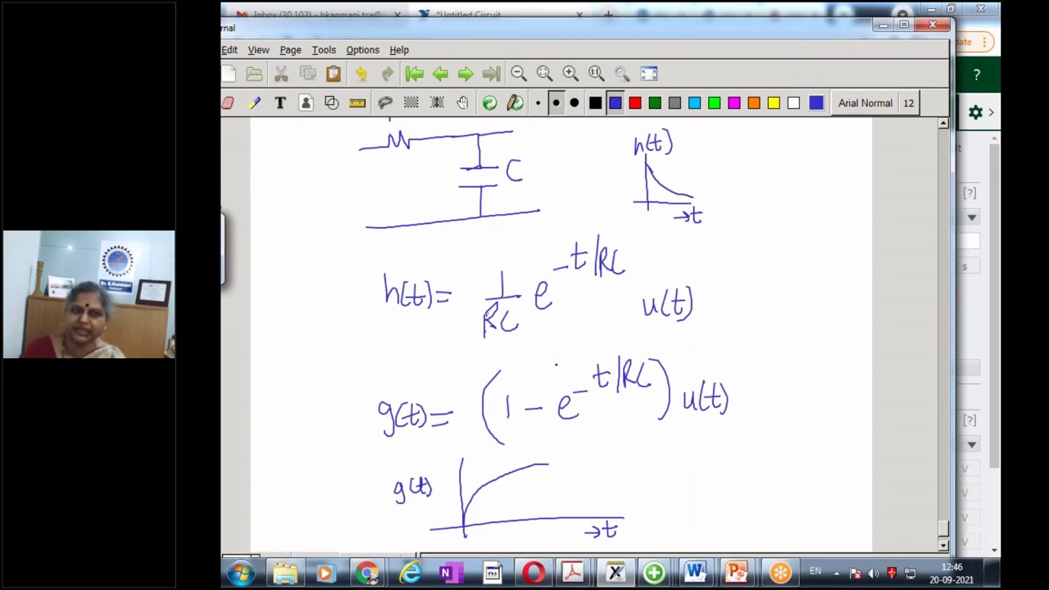
# - Return to the Multisim circuit and place a voltage probe on the wire between V1 and R1
pyautogui.doubleClick(361, 35)
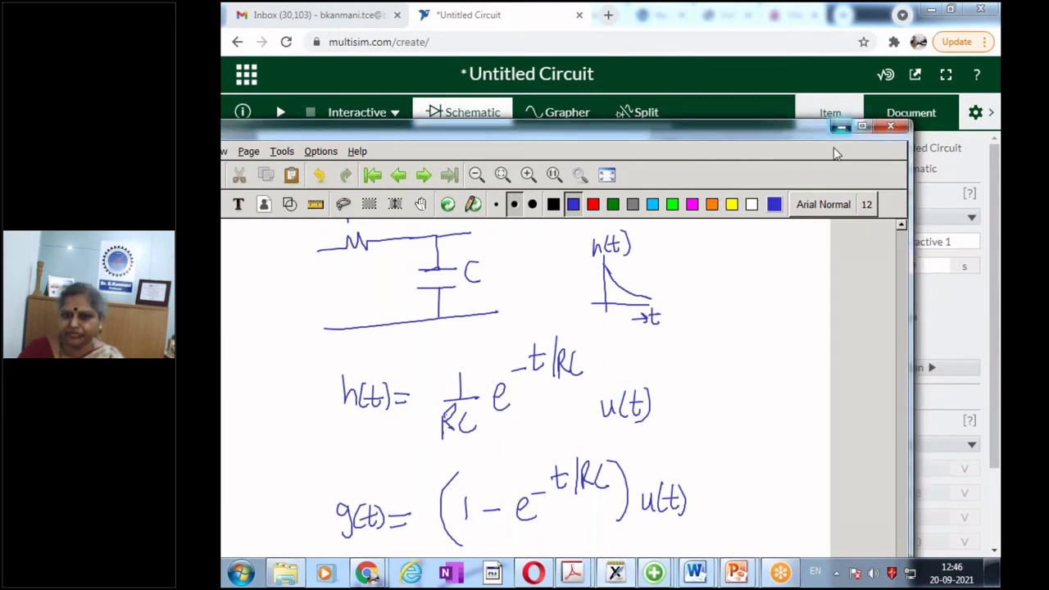
pyautogui.click(841, 127)
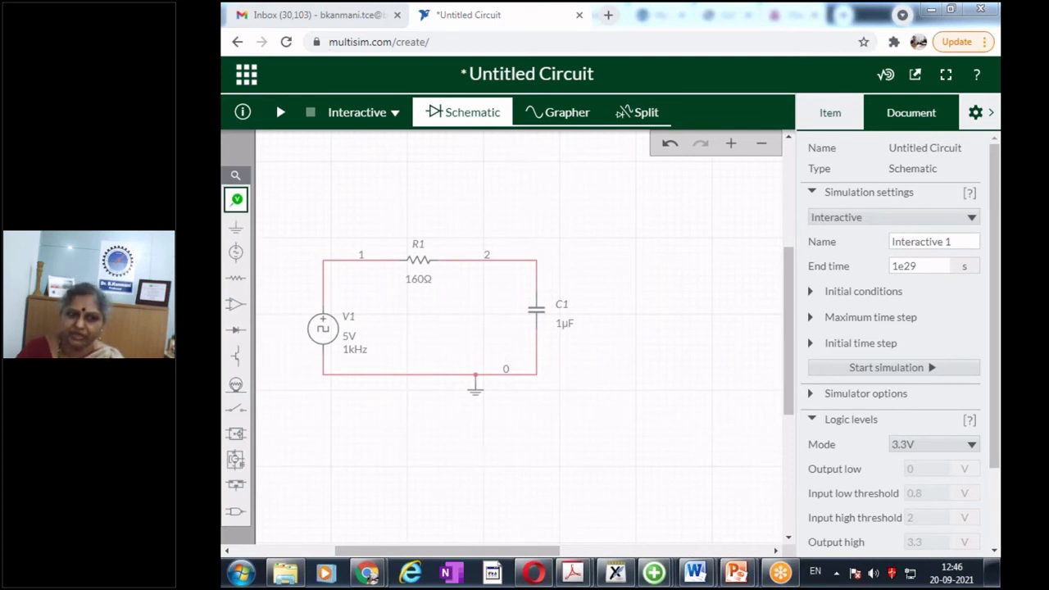
pyautogui.click(236, 199)
pyautogui.click(302, 235)
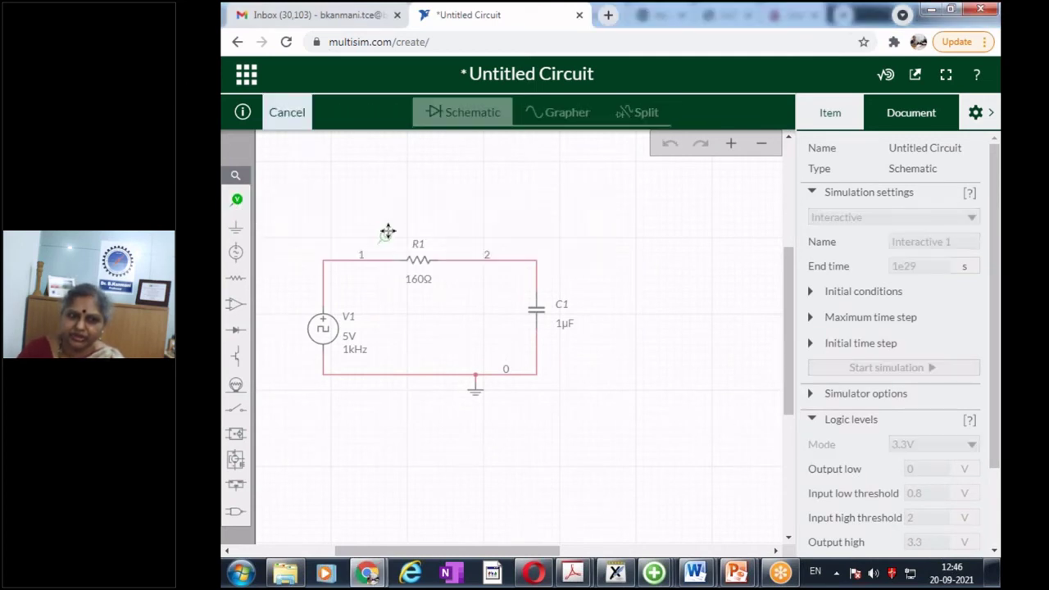
pyautogui.click(382, 250)
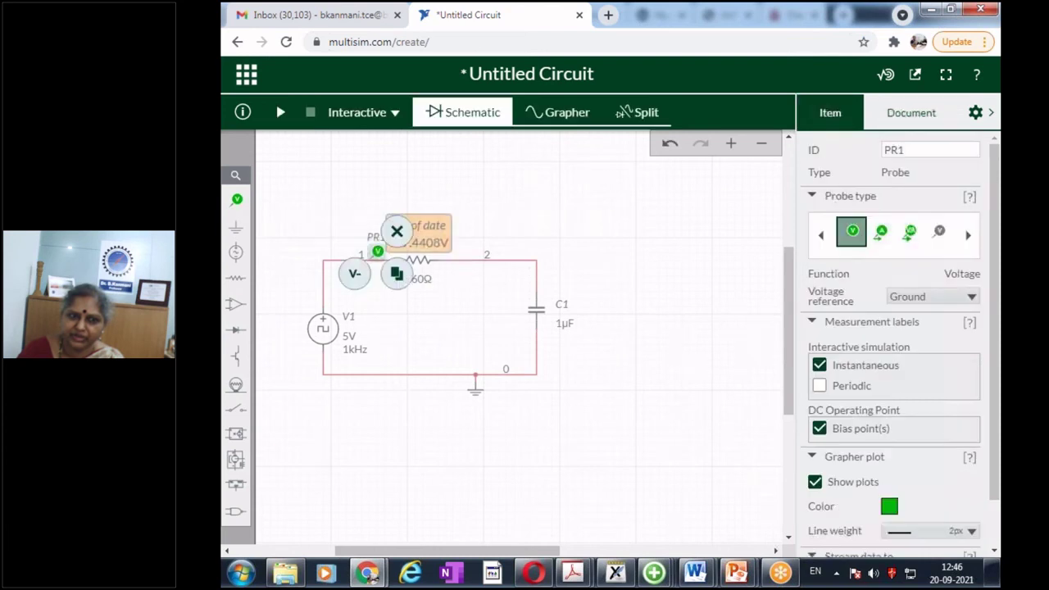
# - Place a second voltage probe on the wire between R1 and C1, and start the interactive simulation
pyautogui.click(236, 199)
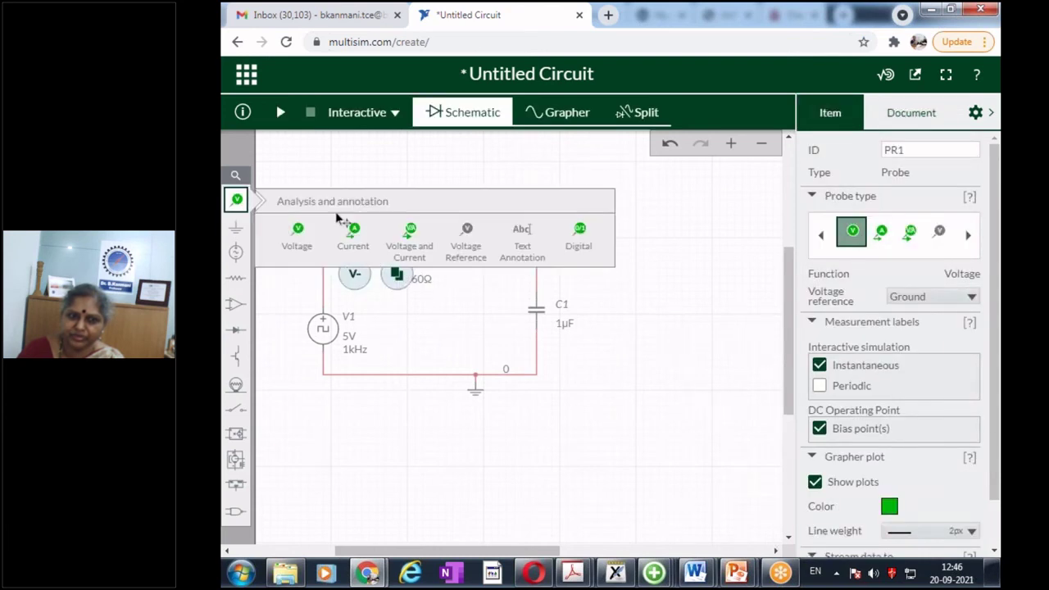
pyautogui.click(295, 231)
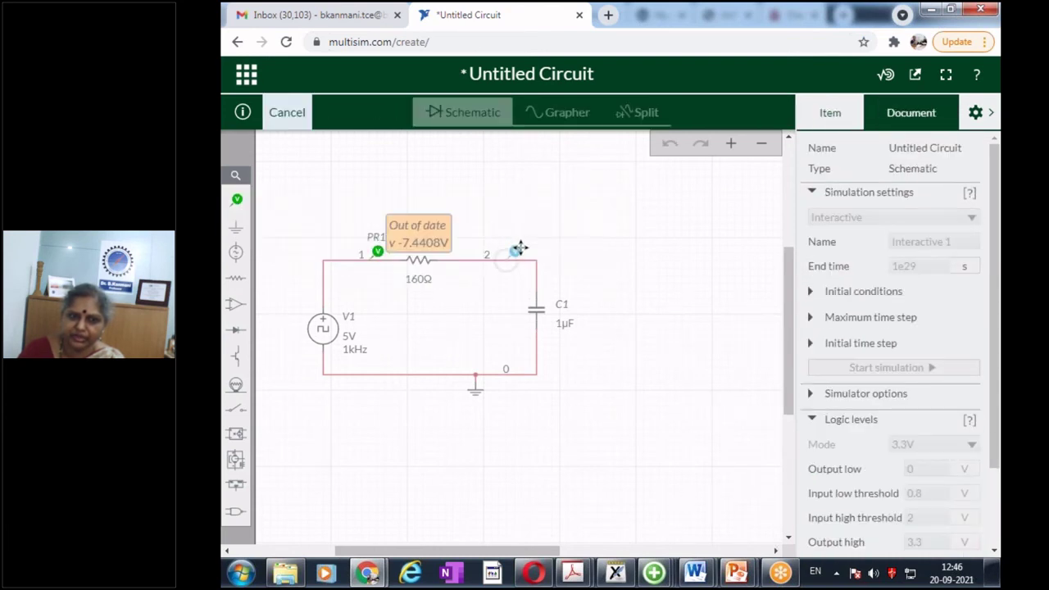
pyautogui.click(517, 249)
pyautogui.click(604, 416)
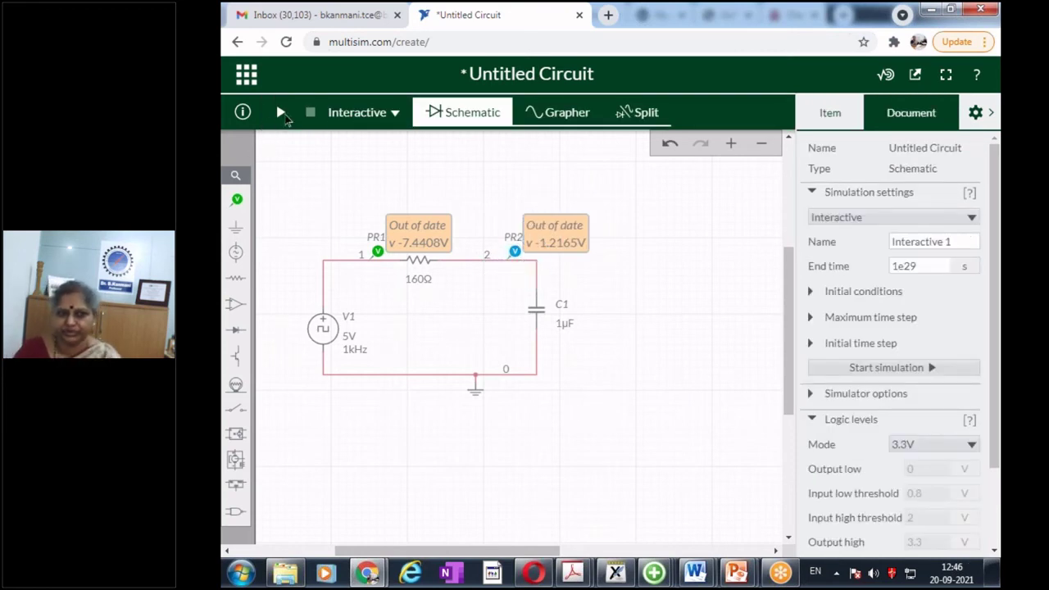
pyautogui.click(281, 113)
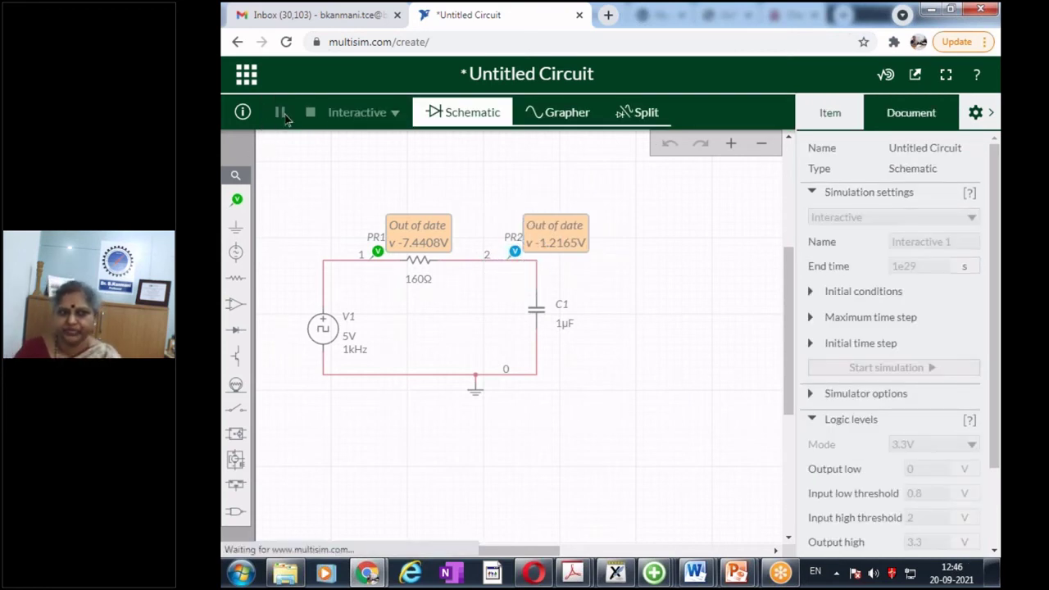
# - Display the PR1 and PR2 voltage waveforms in the Grapher and stop the simulation
pyautogui.click(553, 115)
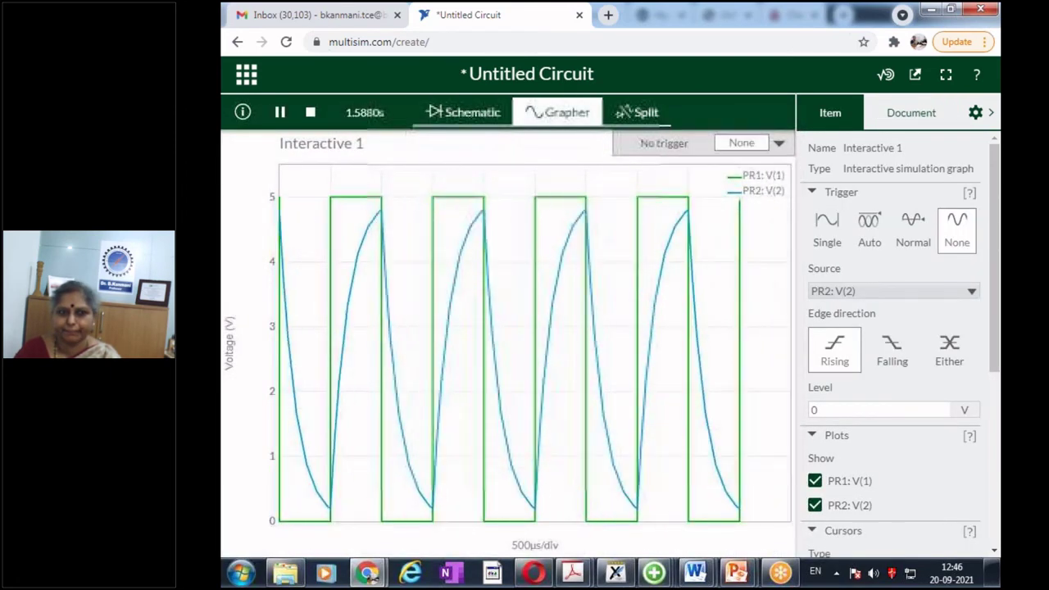
pyautogui.click(311, 114)
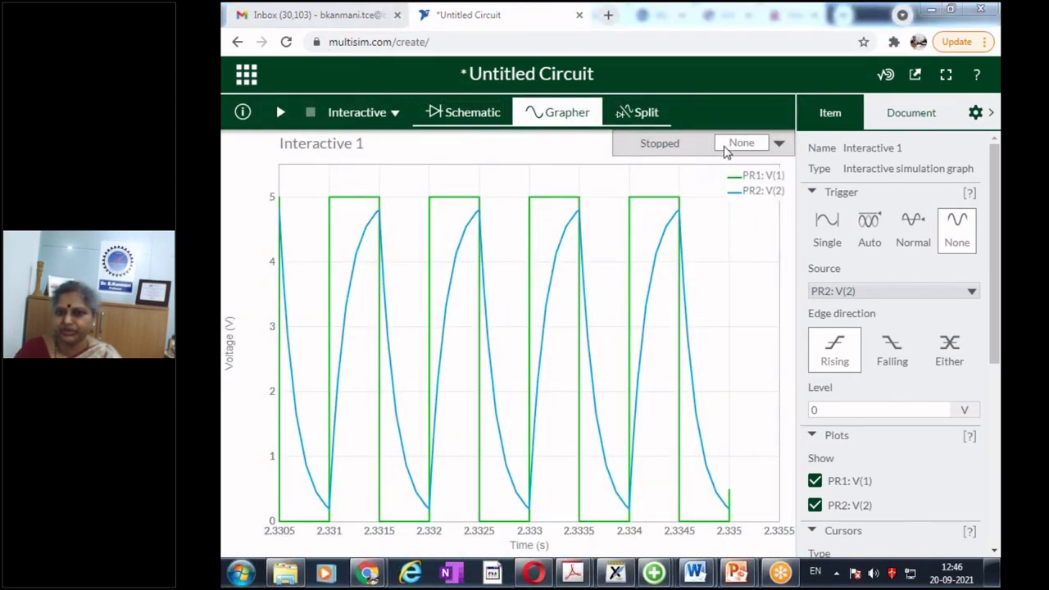
pyautogui.scroll(-4, 990, 363)
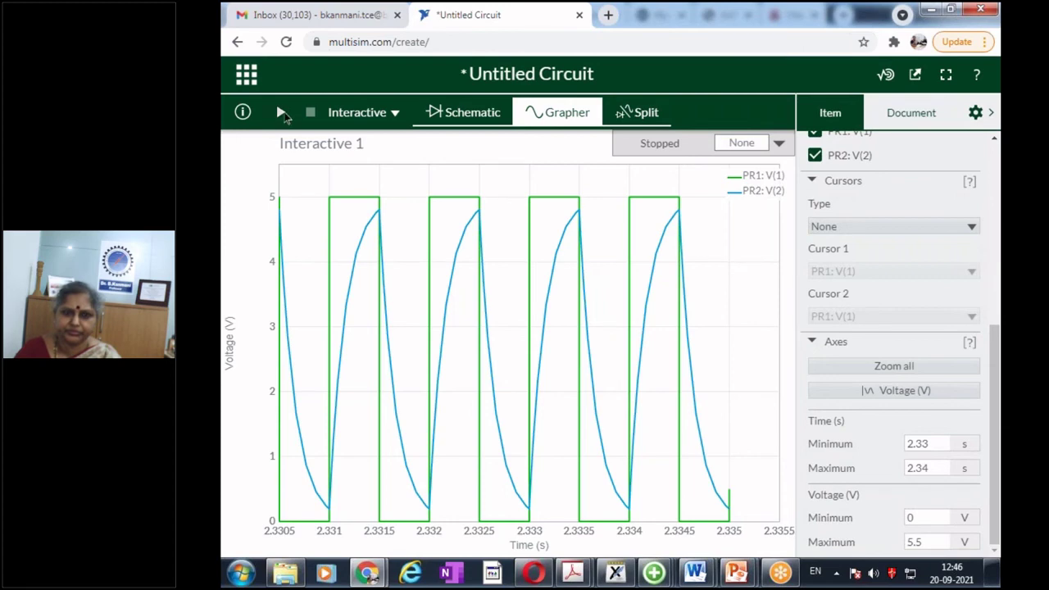
# - Restart the simulation, set the graph's time base to 200 µs/div, and pause the run
pyautogui.click(281, 113)
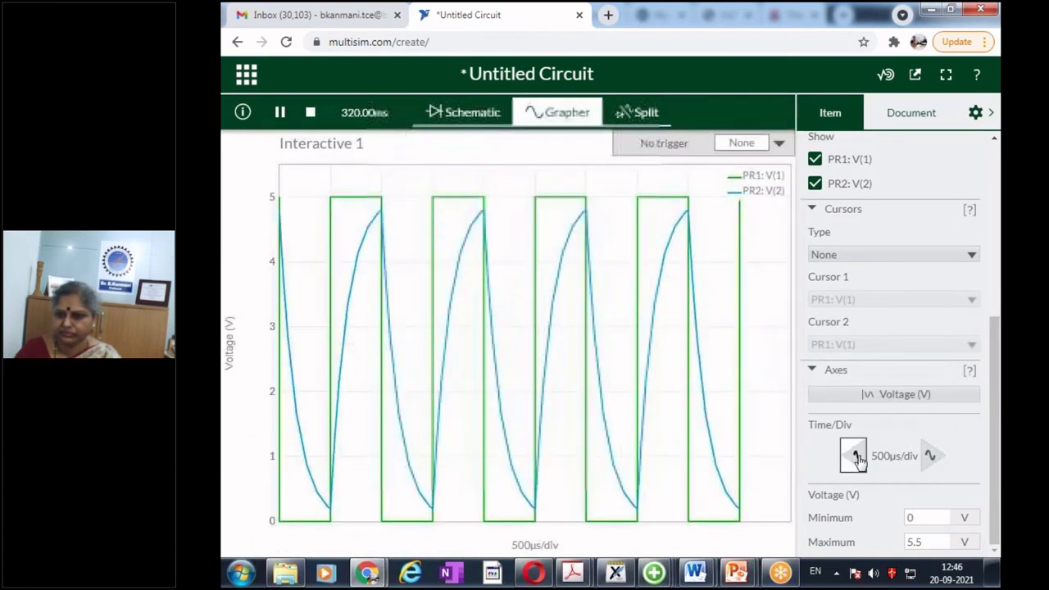
pyautogui.click(855, 456)
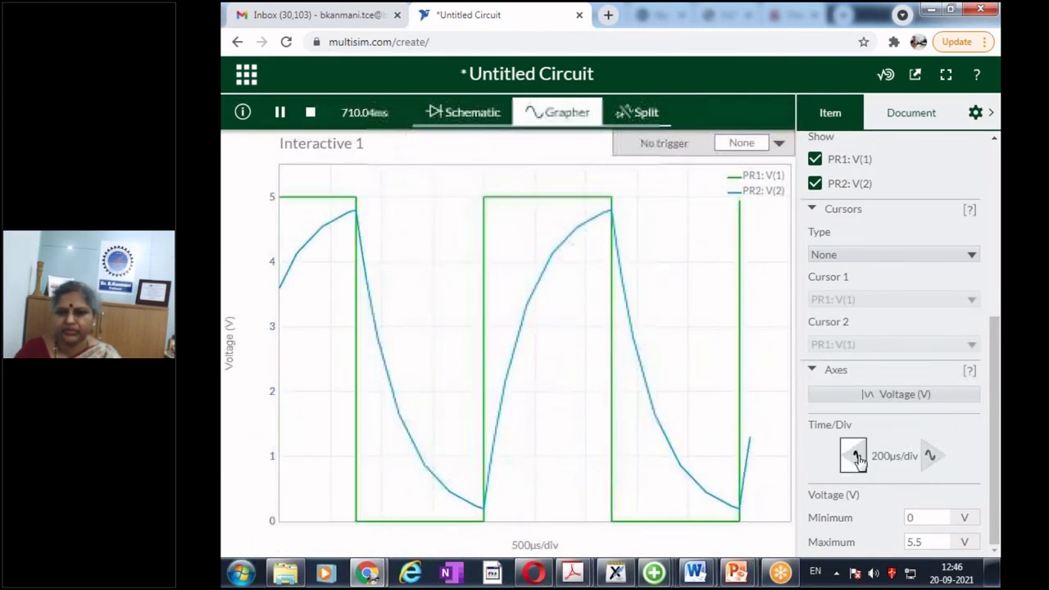
pyautogui.click(281, 113)
pyautogui.moveTo(501, 221)
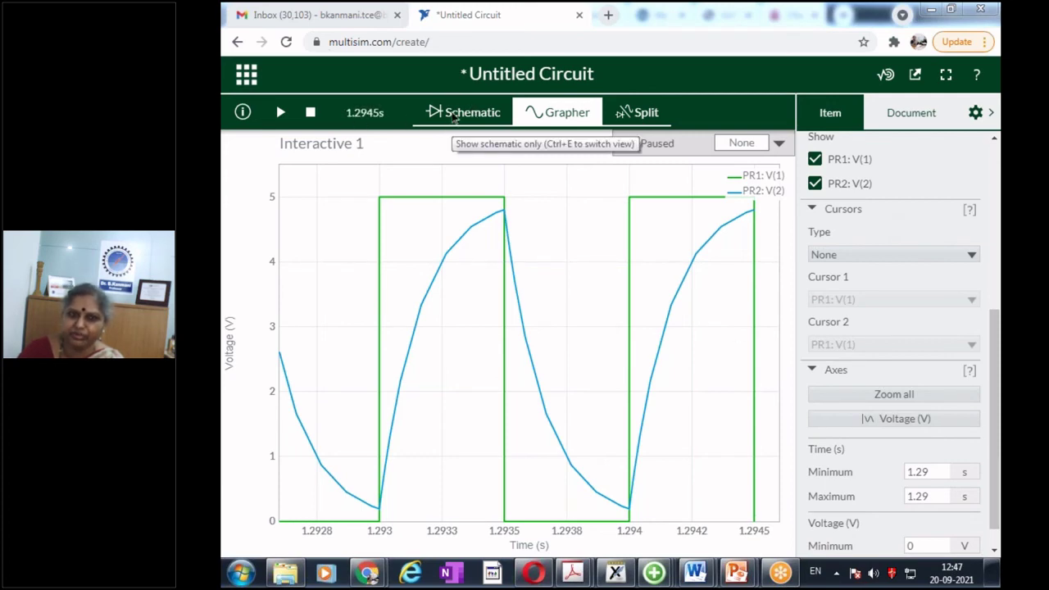
# - Return to the schematic and set the clock source V1's frequency to 300 Hz
pyautogui.click(452, 118)
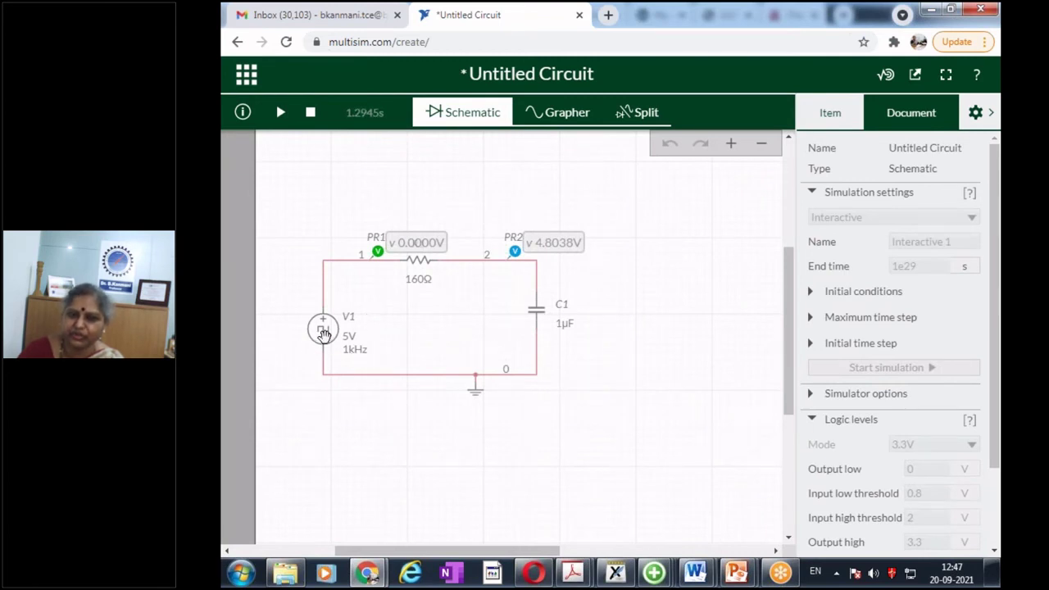
pyautogui.click(324, 334)
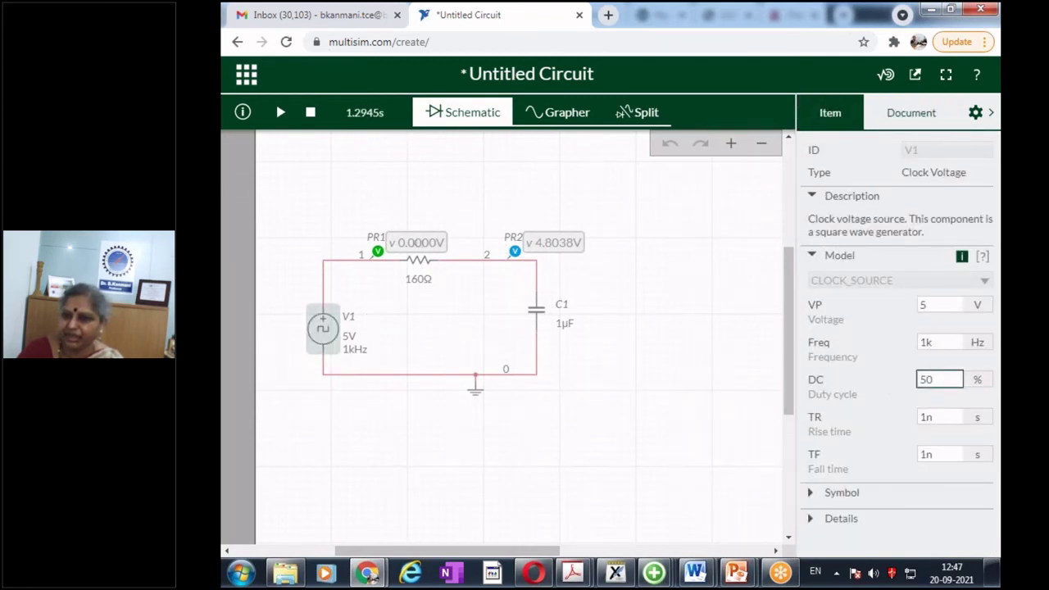
pyautogui.doubleClick(941, 343)
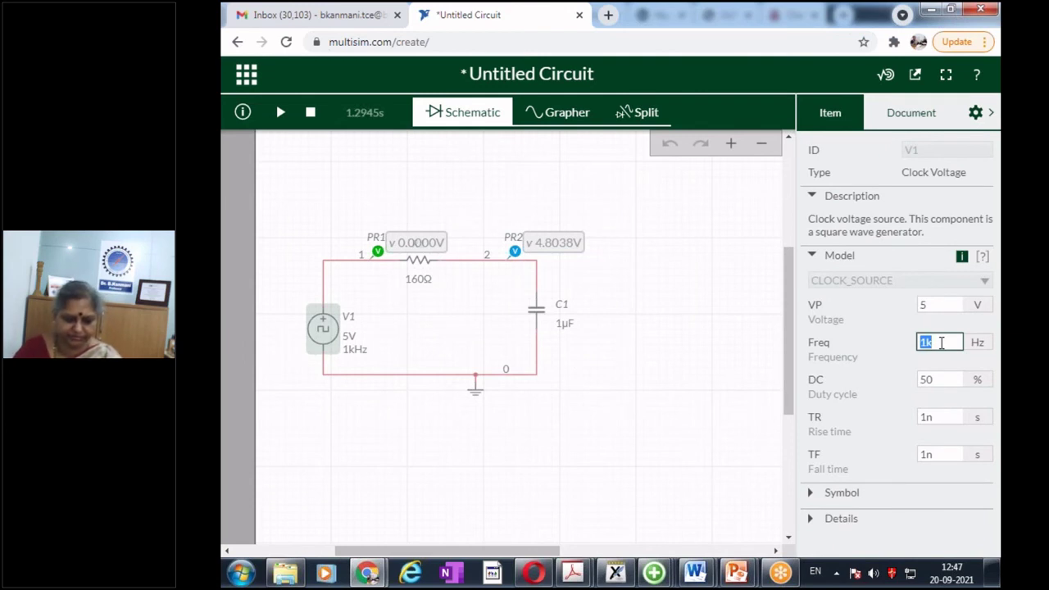
pyautogui.write('300')
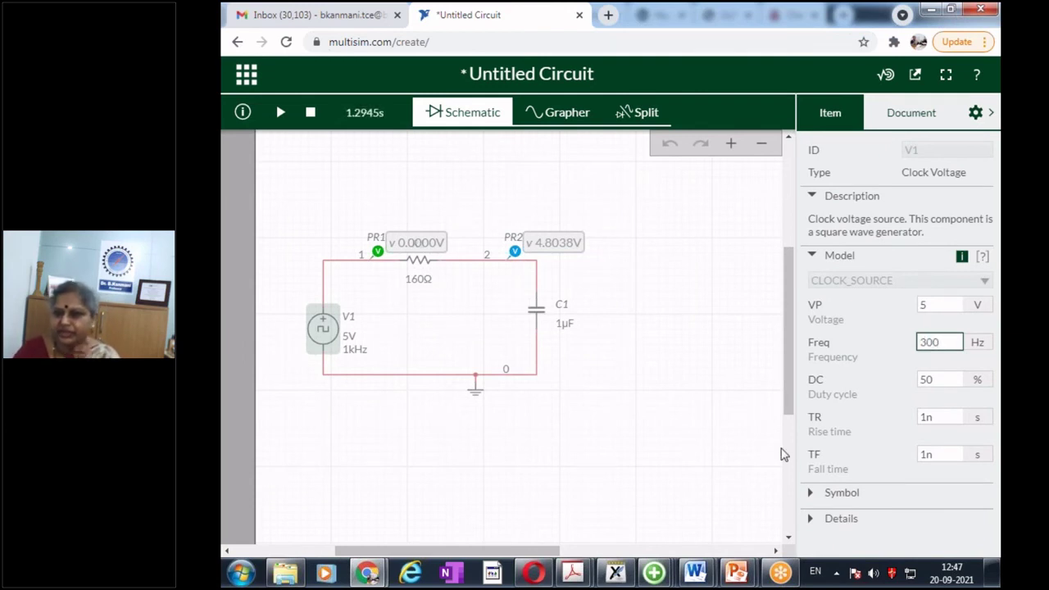
pyautogui.click(710, 447)
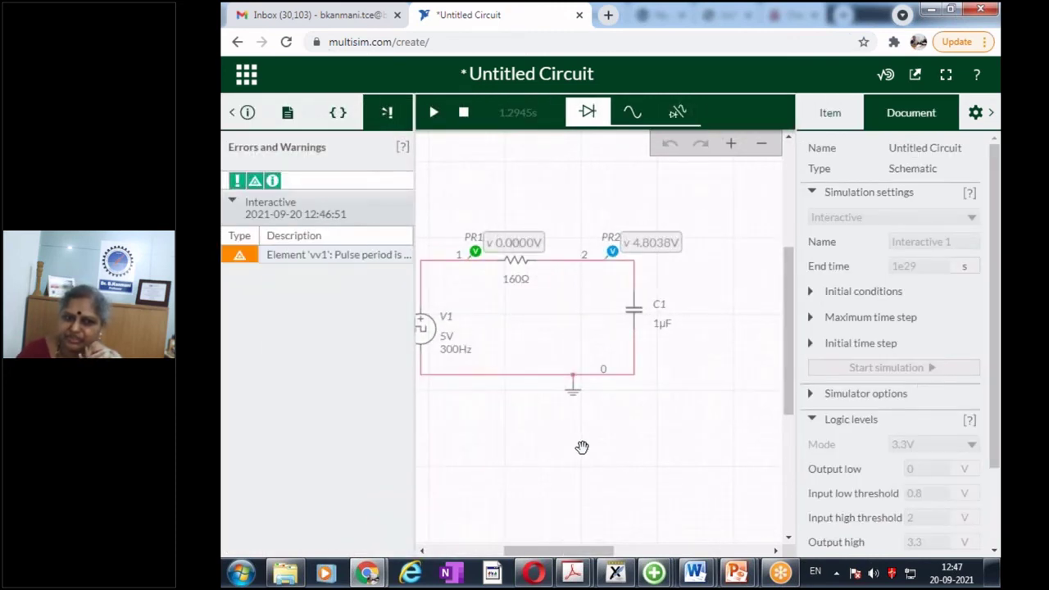
pyautogui.click(247, 113)
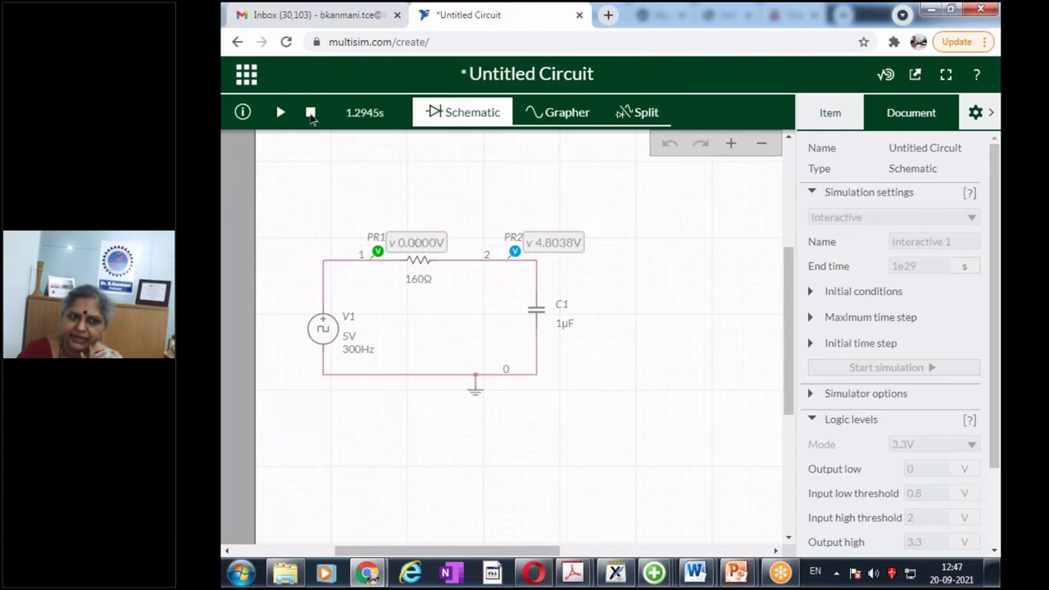
# - Resume the simulation and set the Grapher's time base to 1 ms/div
pyautogui.click(279, 113)
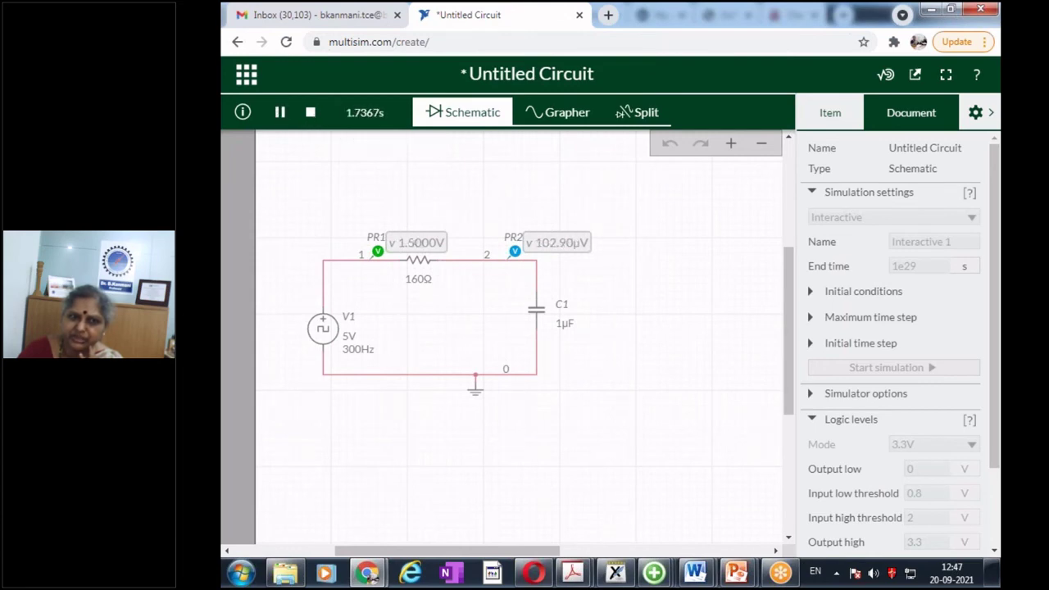
pyautogui.click(546, 116)
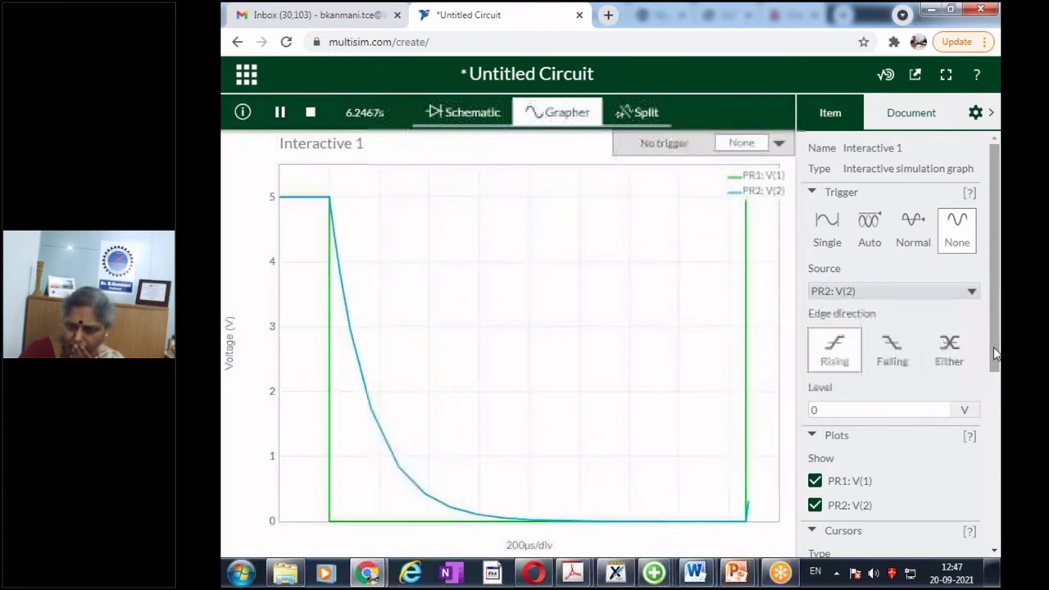
pyautogui.moveTo(995, 355); pyautogui.dragTo(999, 528)
pyautogui.click(933, 456)
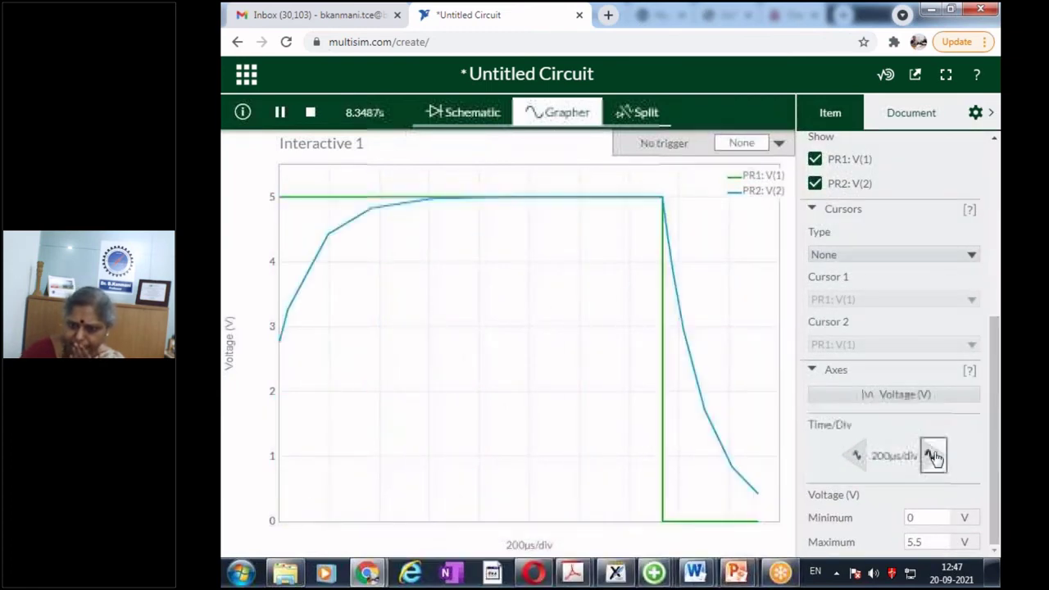
pyautogui.click(933, 455)
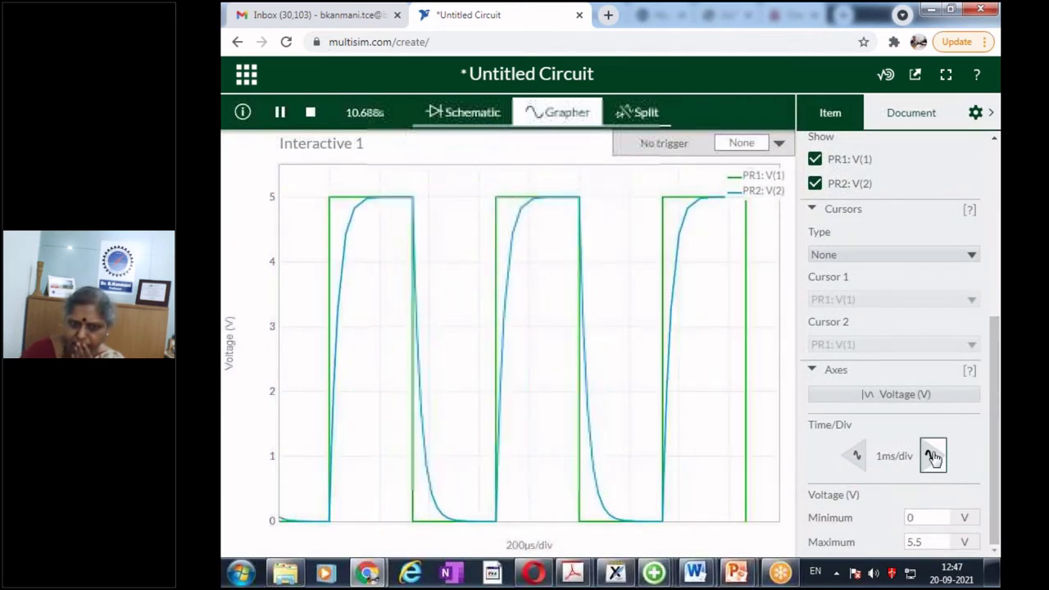
# - Set the graph's voltage axis to a minimum of -5 V and a maximum of 10 V, and stop the simulation
pyautogui.click(995, 464)
pyautogui.click(934, 518)
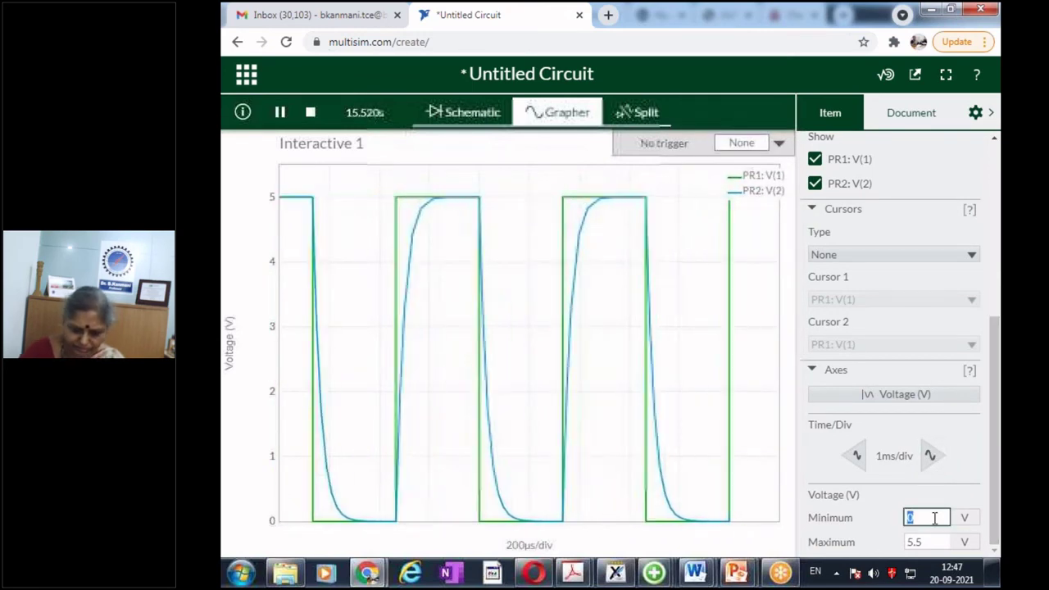
pyautogui.press('BackSpace')
pyautogui.write('-5')
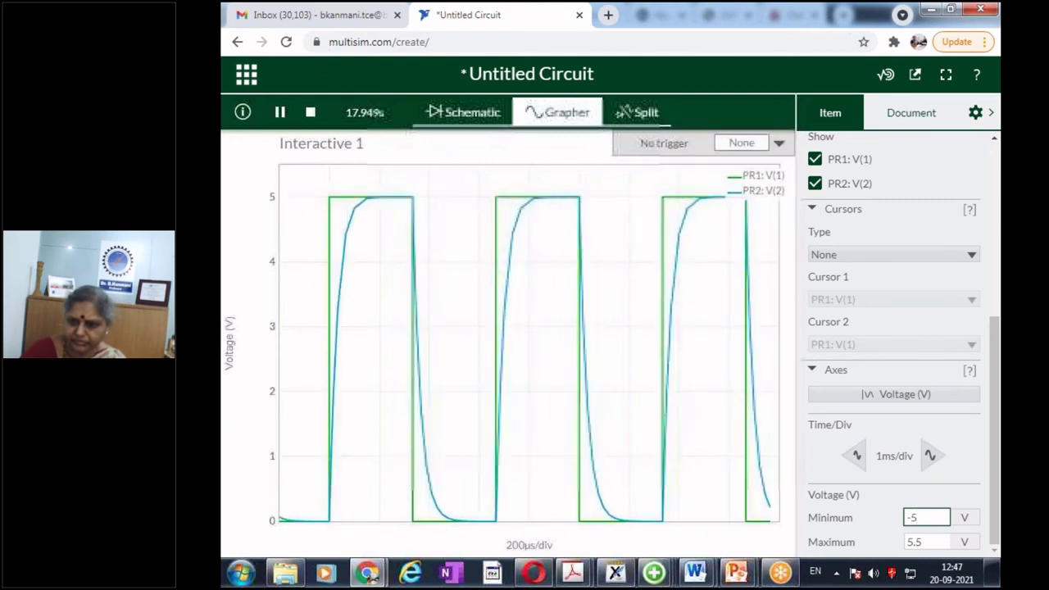
pyautogui.doubleClick(934, 542)
pyautogui.write('10')
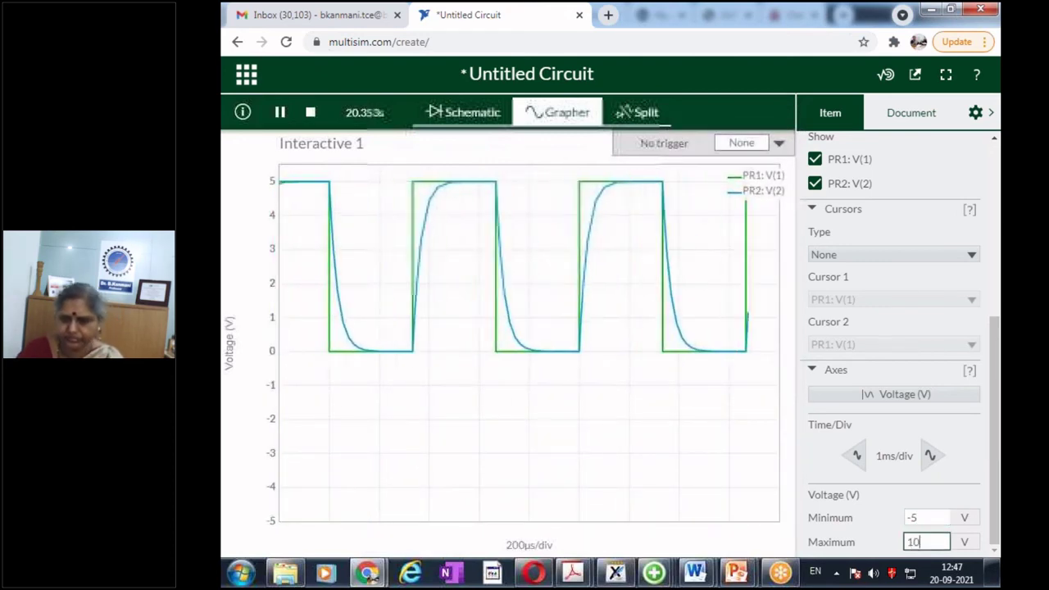
pyautogui.click(968, 447)
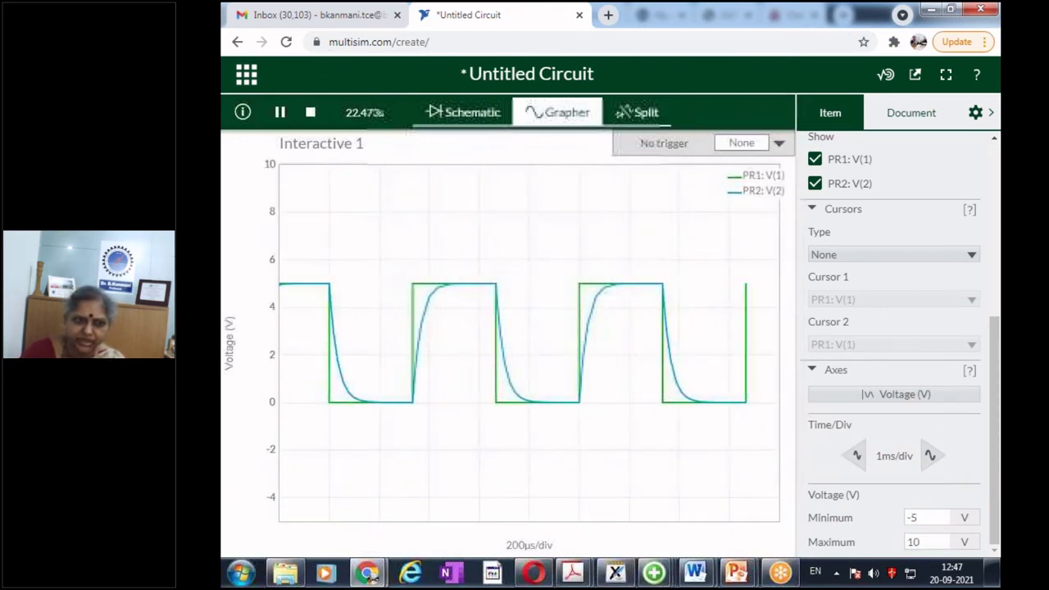
pyautogui.click(310, 113)
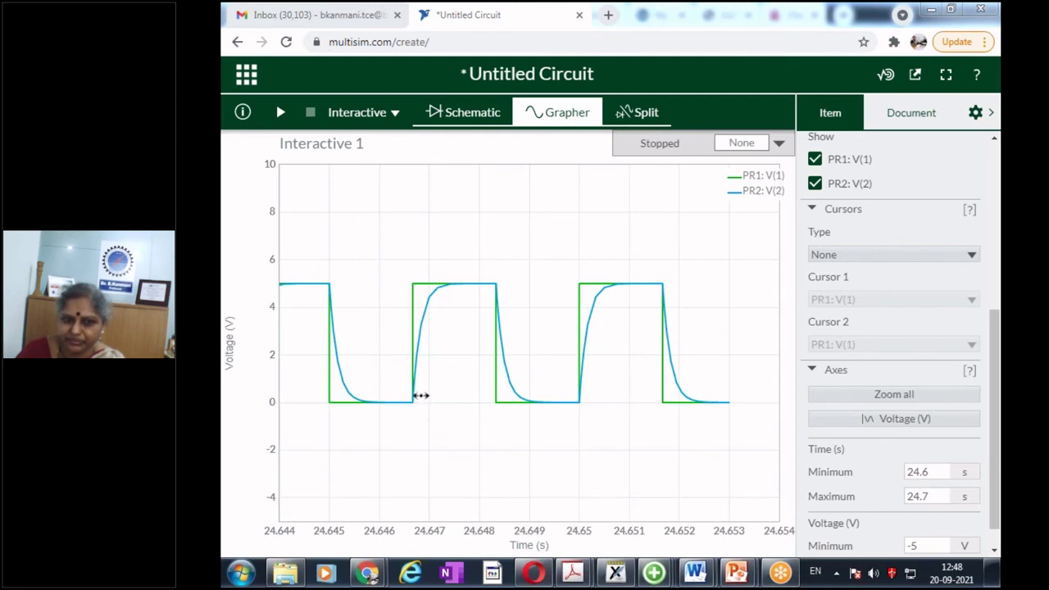
pyautogui.moveTo(497, 294)
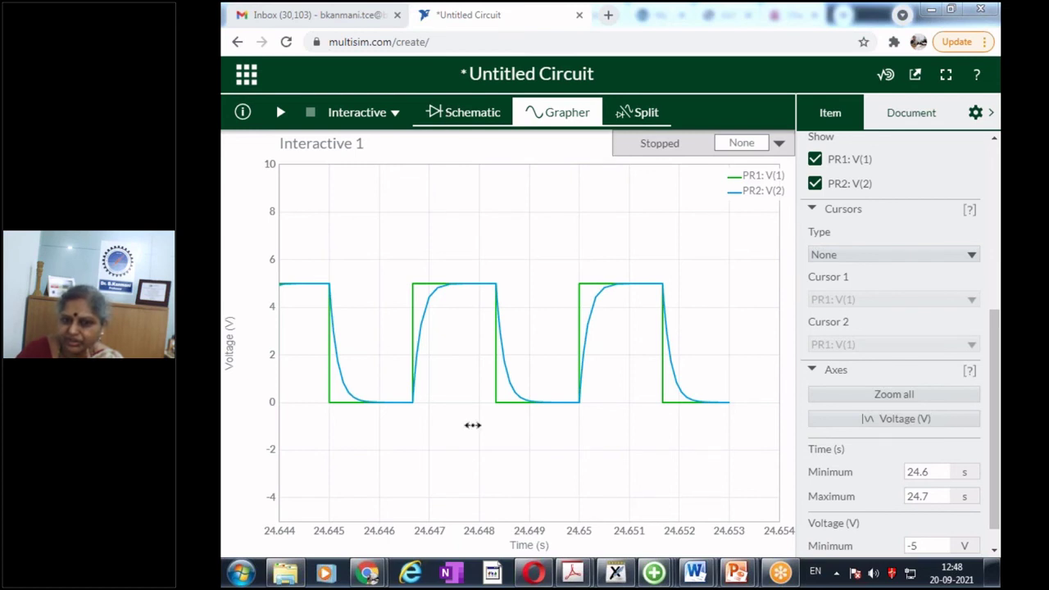
pyautogui.moveTo(435, 288)
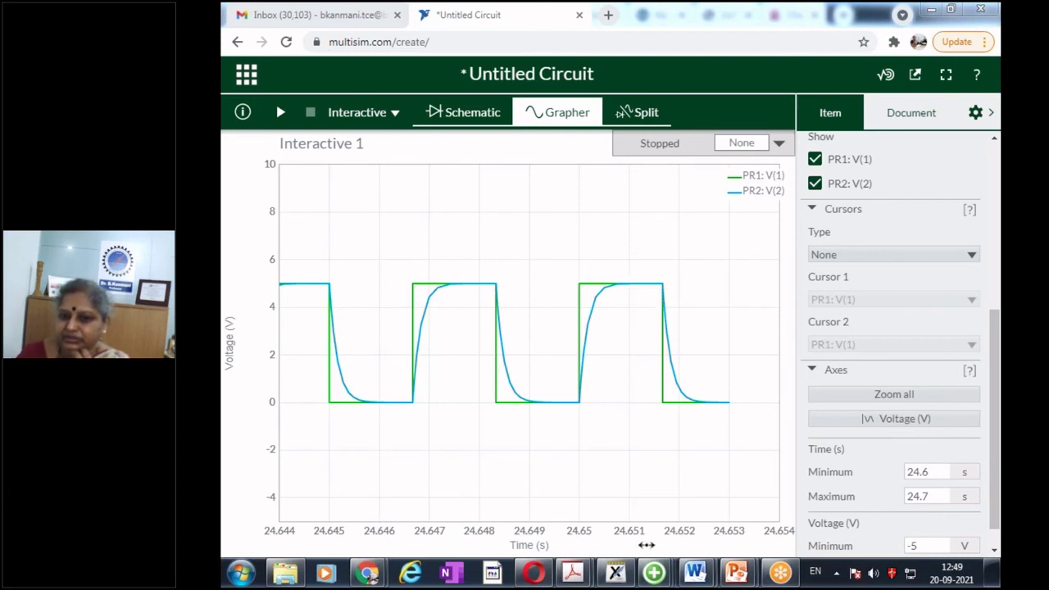
# - Switch to the Xournal notes and sketch a square wave and its exponential charge-discharge response side by side below the g(t) curve
pyautogui.click(615, 572)
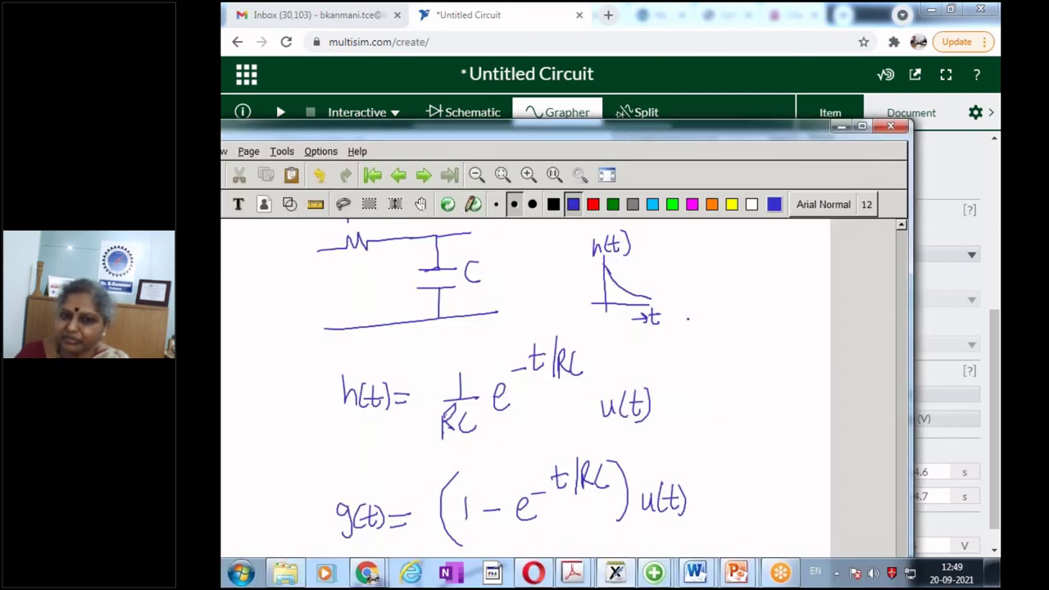
pyautogui.scroll(-3, 524, 385)
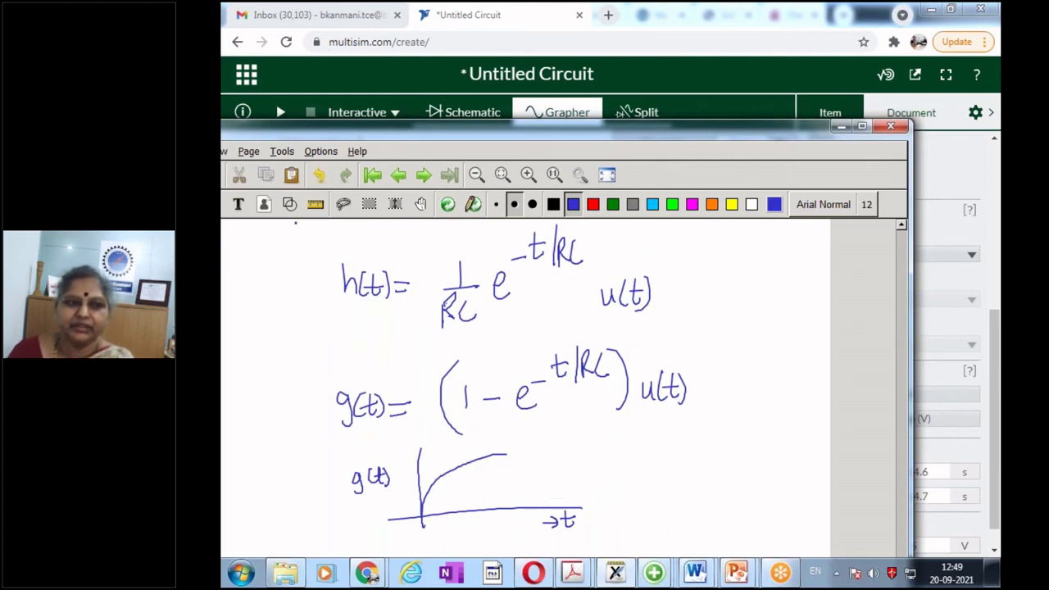
pyautogui.doubleClick(414, 138)
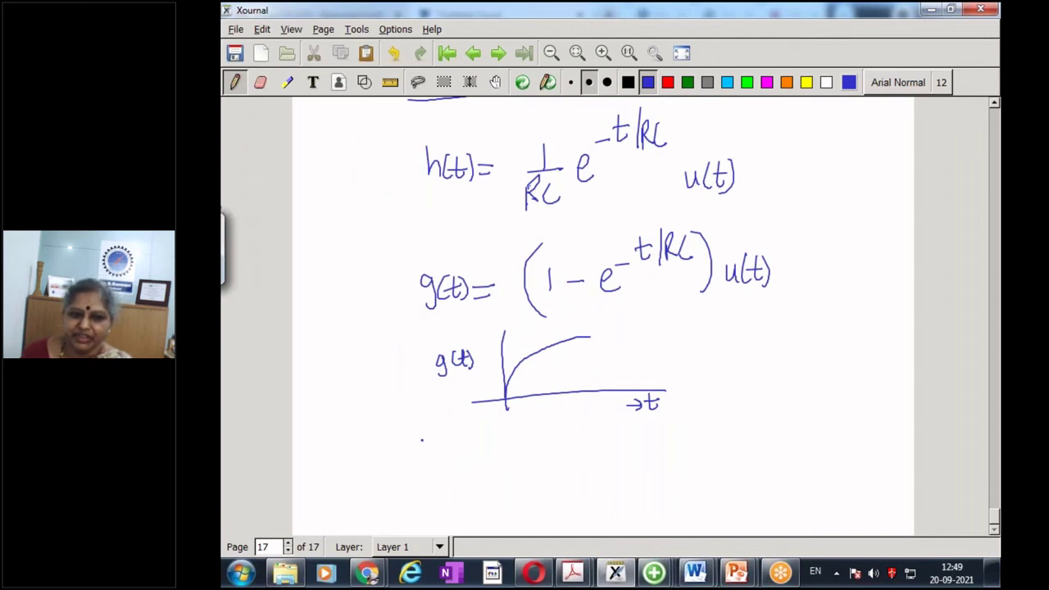
pyautogui.moveTo(343, 456)
pyautogui.mouseDown()
pyautogui.moveTo(345, 492)
pyautogui.moveTo(408, 512)
pyautogui.moveTo(477, 506)
pyautogui.moveTo(472, 451)
pyautogui.moveTo(519, 452)
pyautogui.mouseUp()
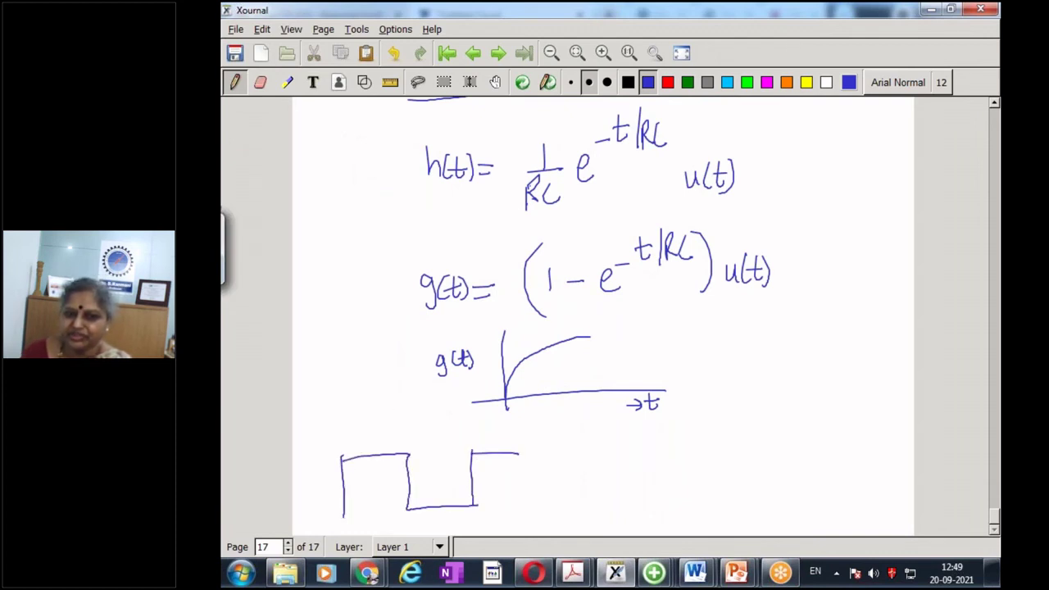
pyautogui.moveTo(619, 487)
pyautogui.mouseDown()
pyautogui.moveTo(682, 462)
pyautogui.moveTo(737, 507)
pyautogui.moveTo(771, 460)
pyautogui.mouseUp()
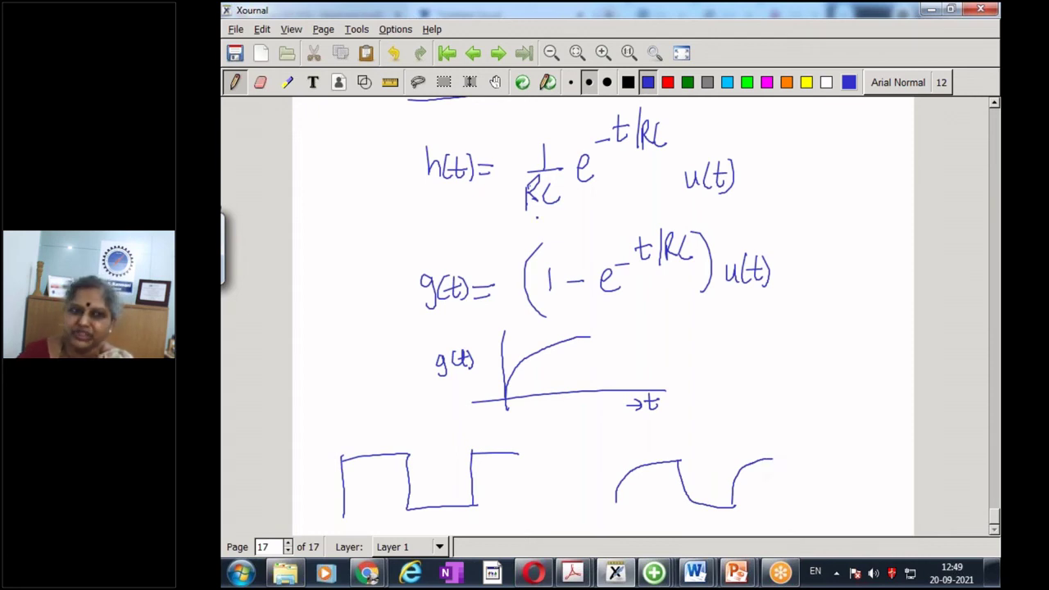
# - Return to the Multisim schematic and set the clock source V1's frequency to 400 Hz
pyautogui.doubleClick(369, 12)
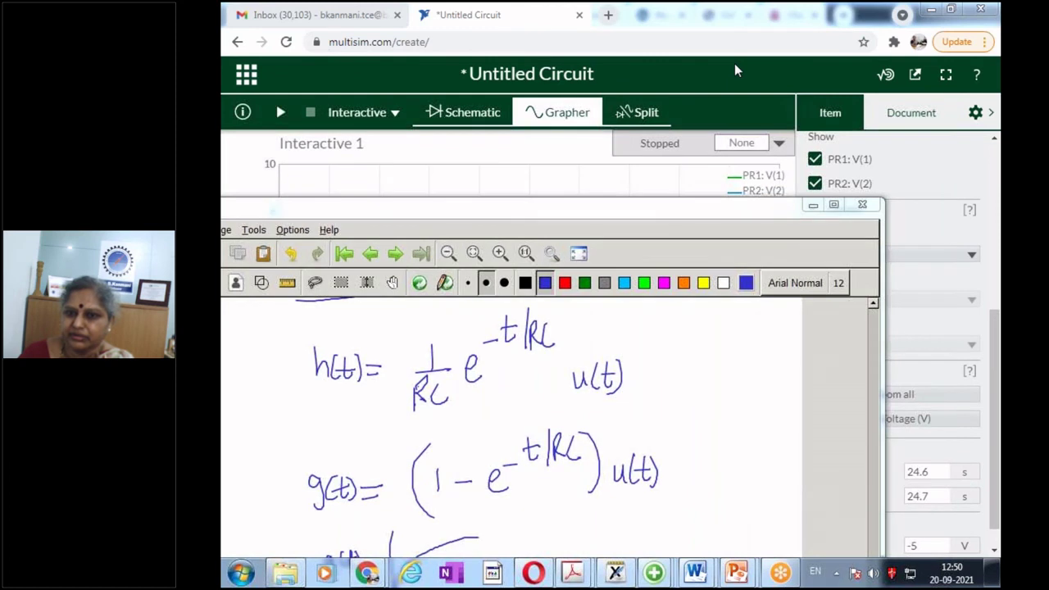
pyautogui.click(814, 205)
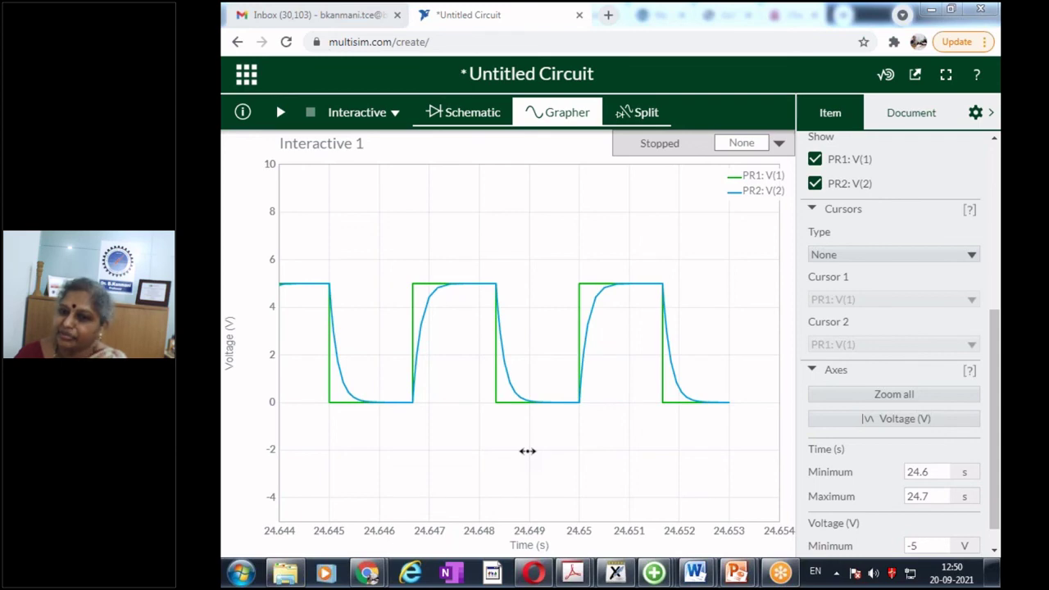
pyautogui.click(462, 114)
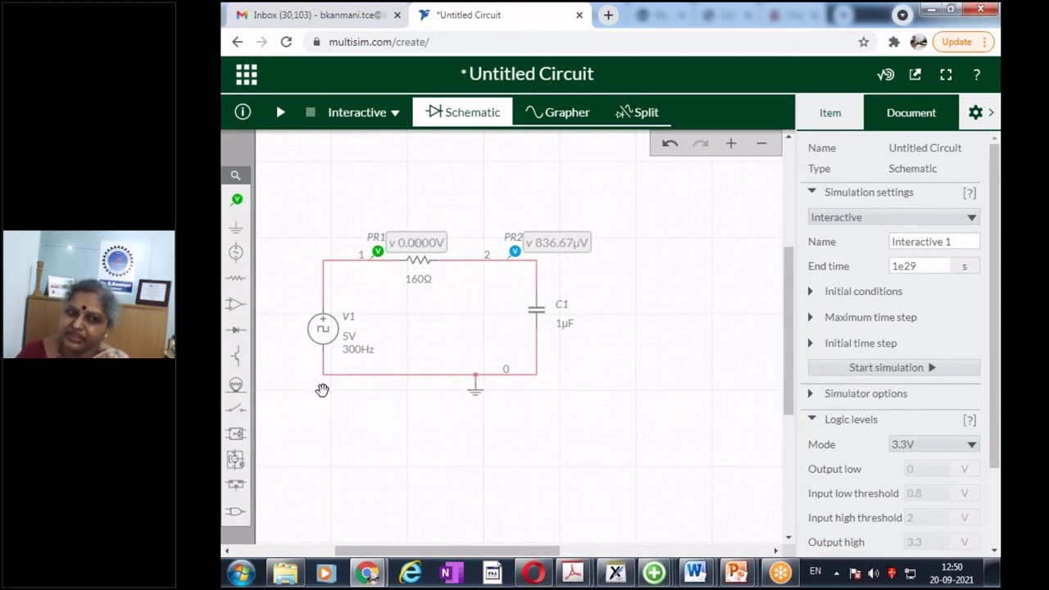
pyautogui.click(327, 328)
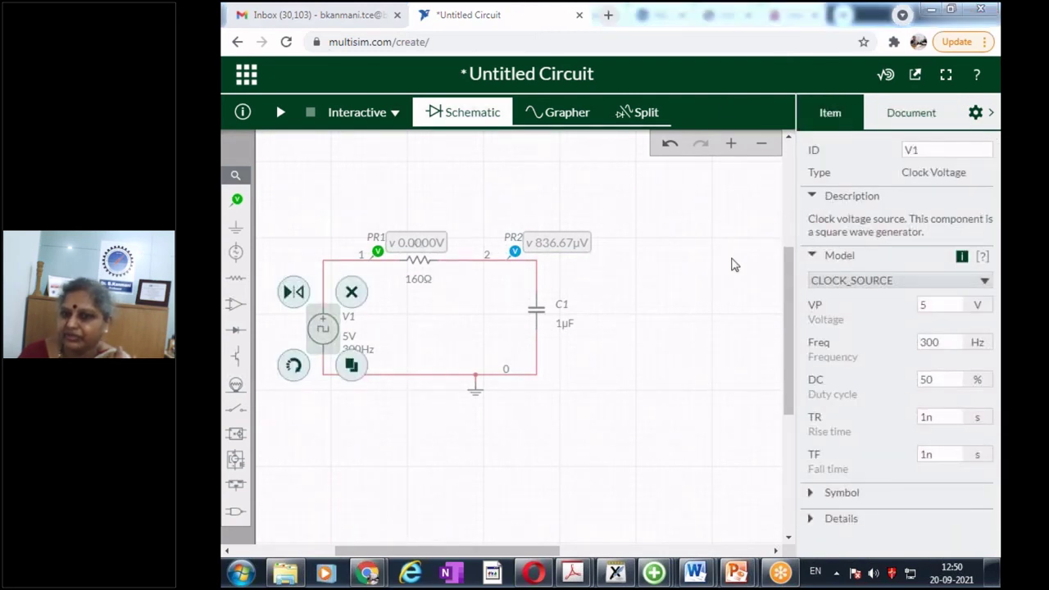
pyautogui.doubleClick(961, 342)
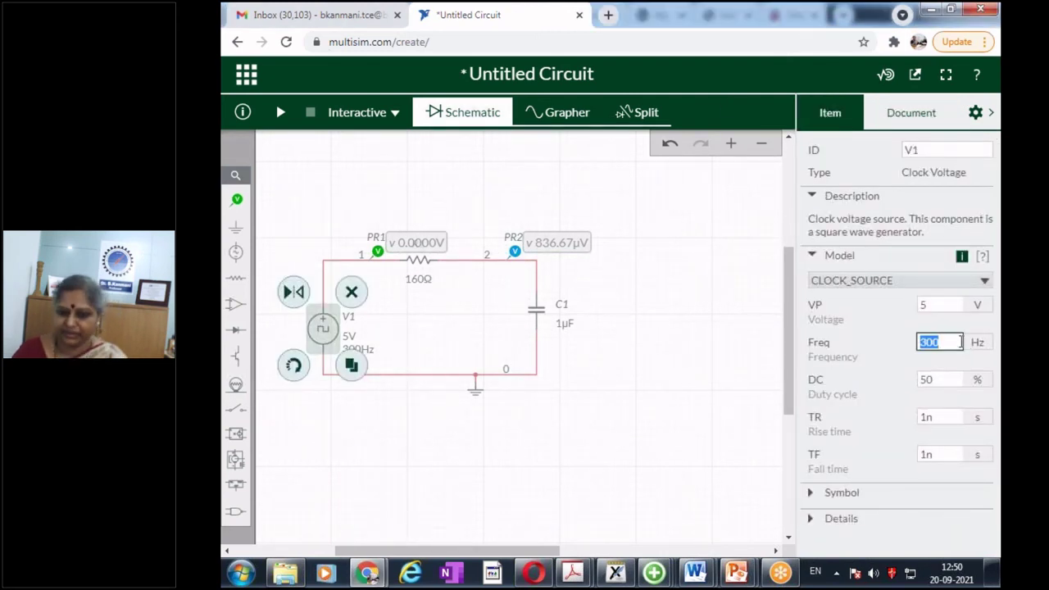
pyautogui.write('4')
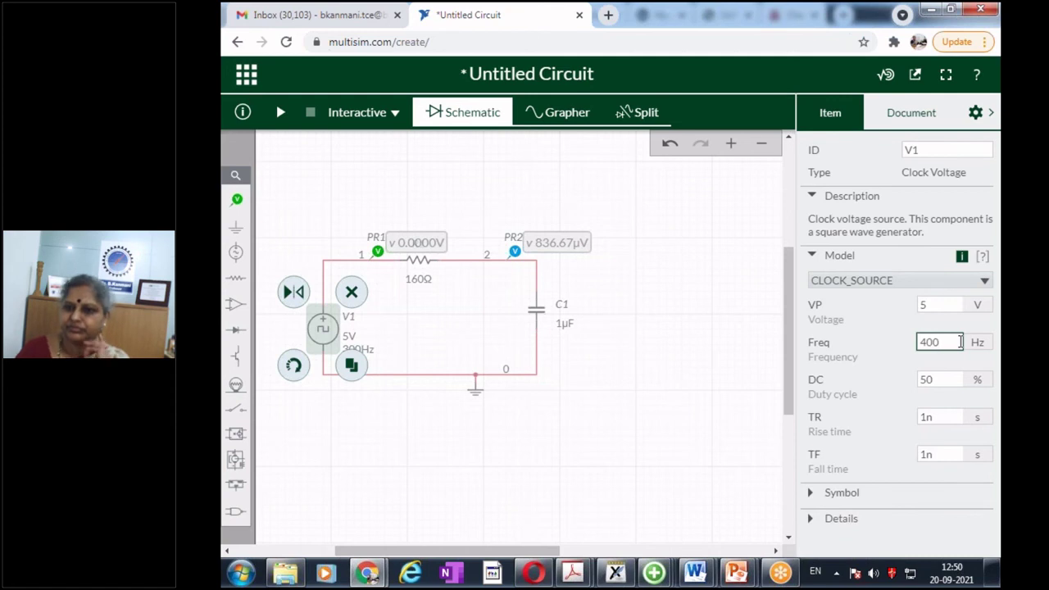
pyautogui.click(625, 418)
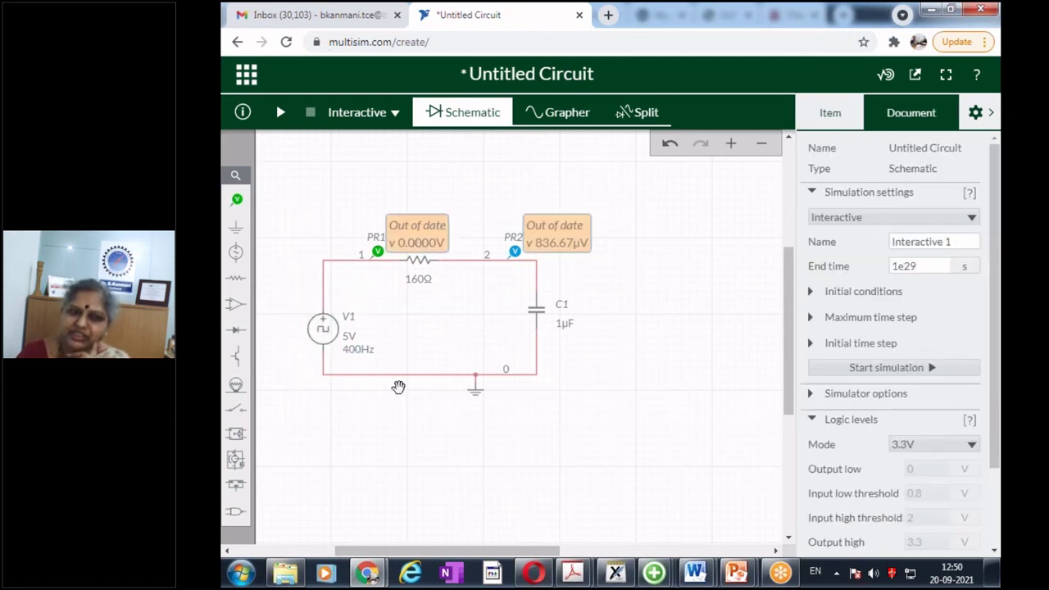
# - Set the clock source V1's voltage to 3 V
pyautogui.click(334, 329)
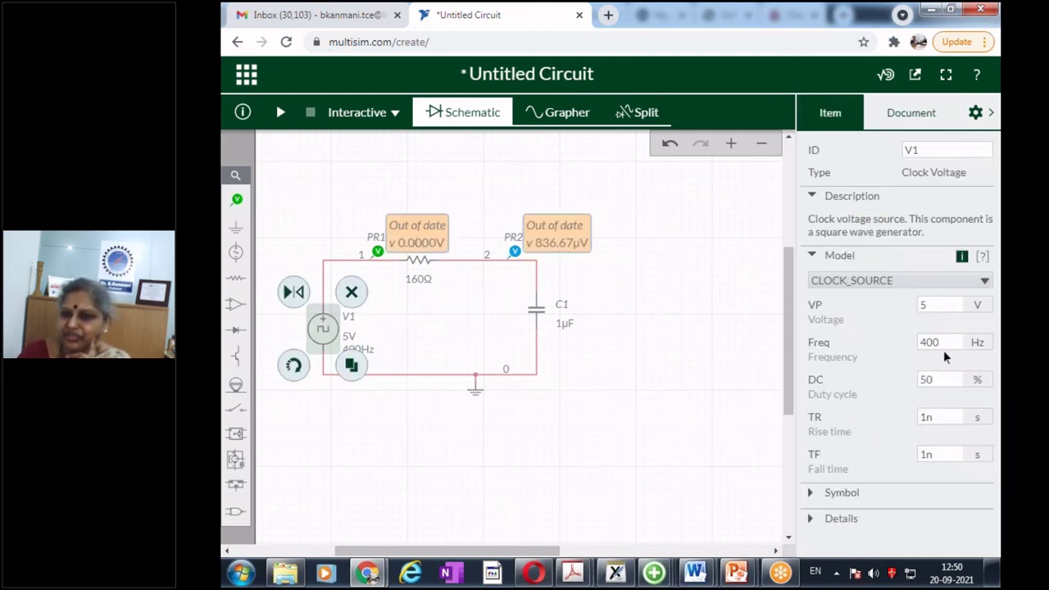
pyautogui.doubleClick(942, 305)
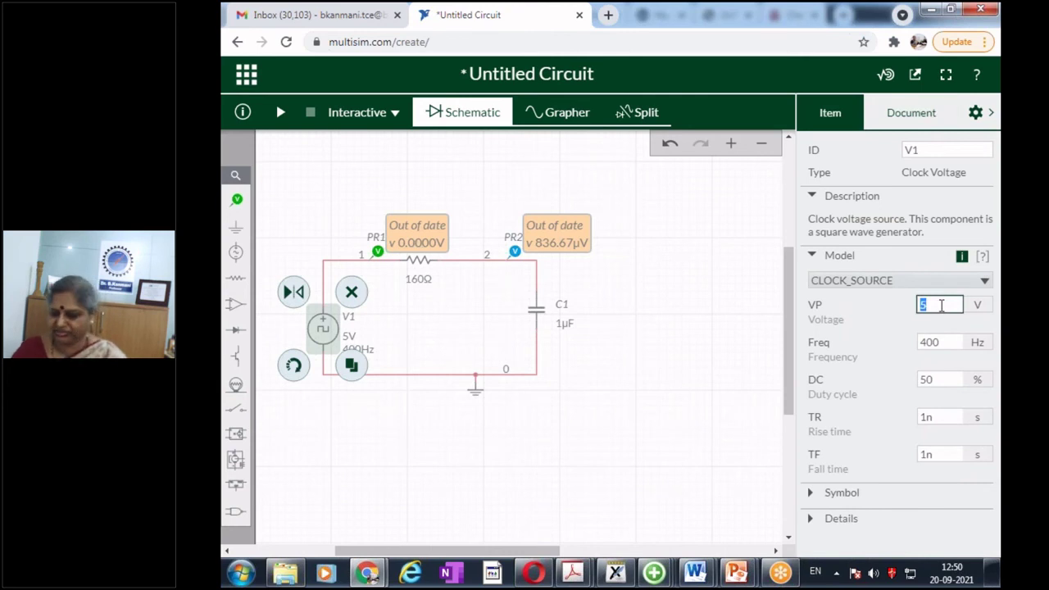
pyautogui.write('3')
pyautogui.press('Return')
pyautogui.click(621, 453)
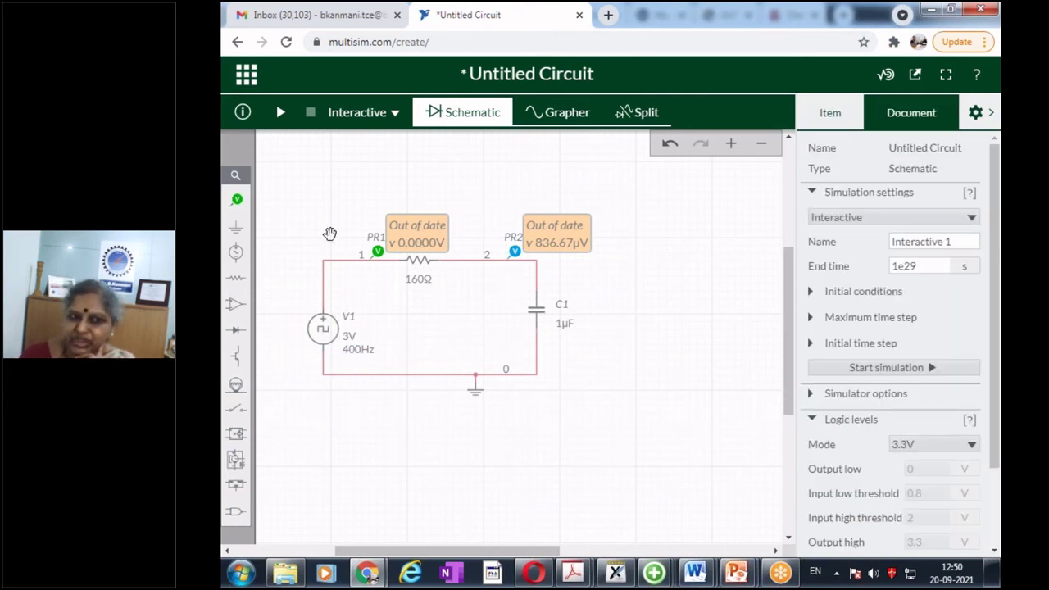
# - Run the simulation, pause it to examine the probe waveforms in the Grapher, and stop it back in the schematic
pyautogui.click(281, 113)
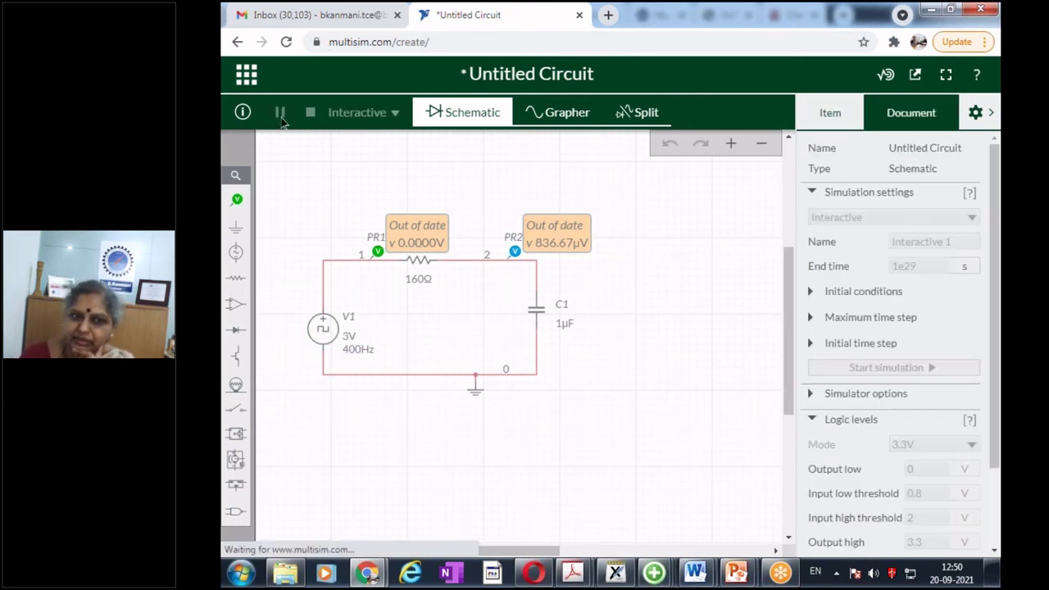
pyautogui.click(558, 112)
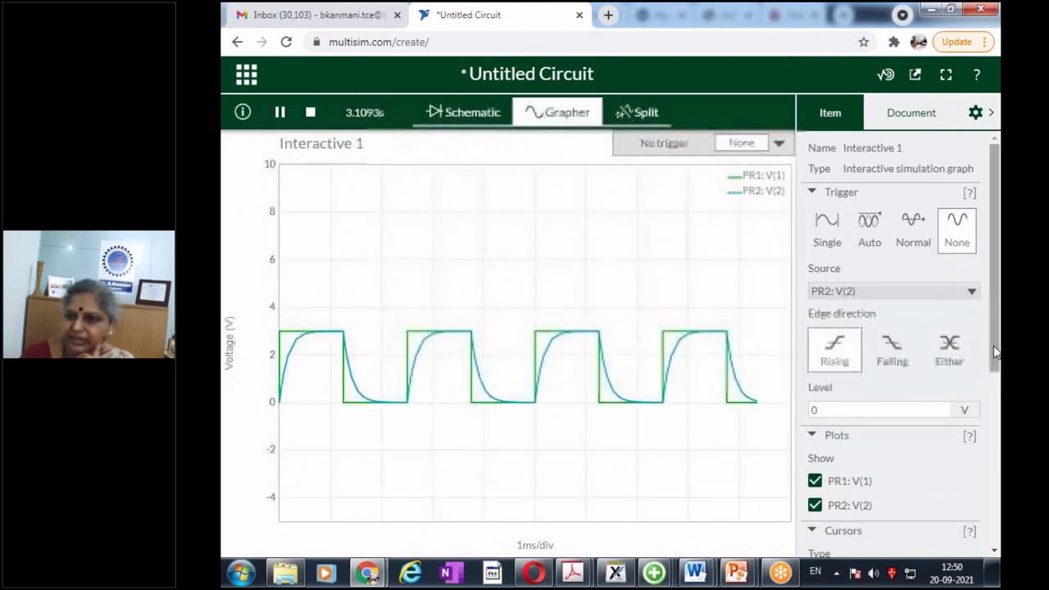
pyautogui.moveTo(996, 352); pyautogui.dragTo(996, 459)
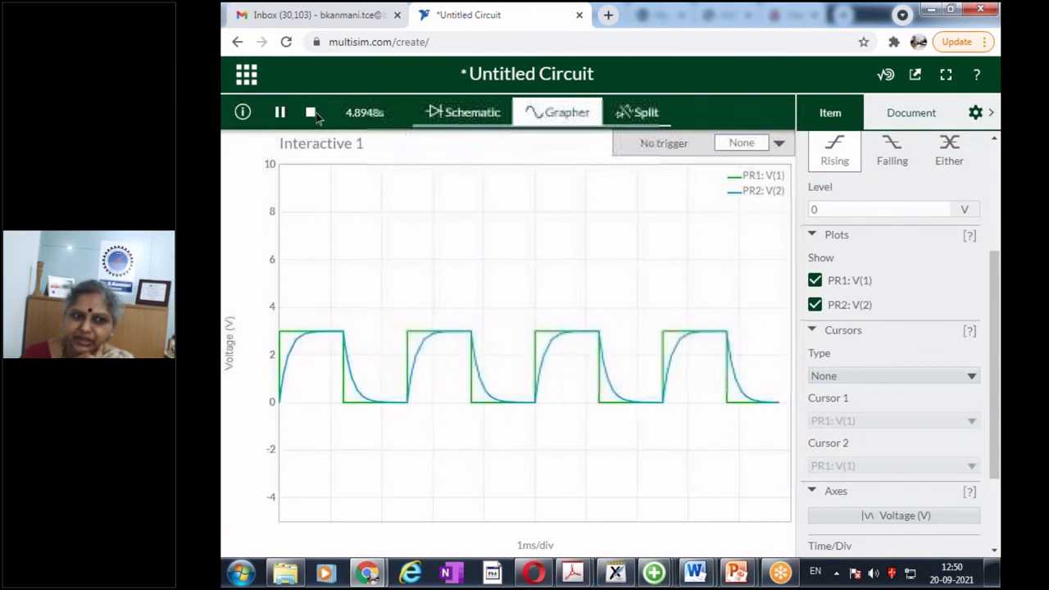
pyautogui.click(280, 113)
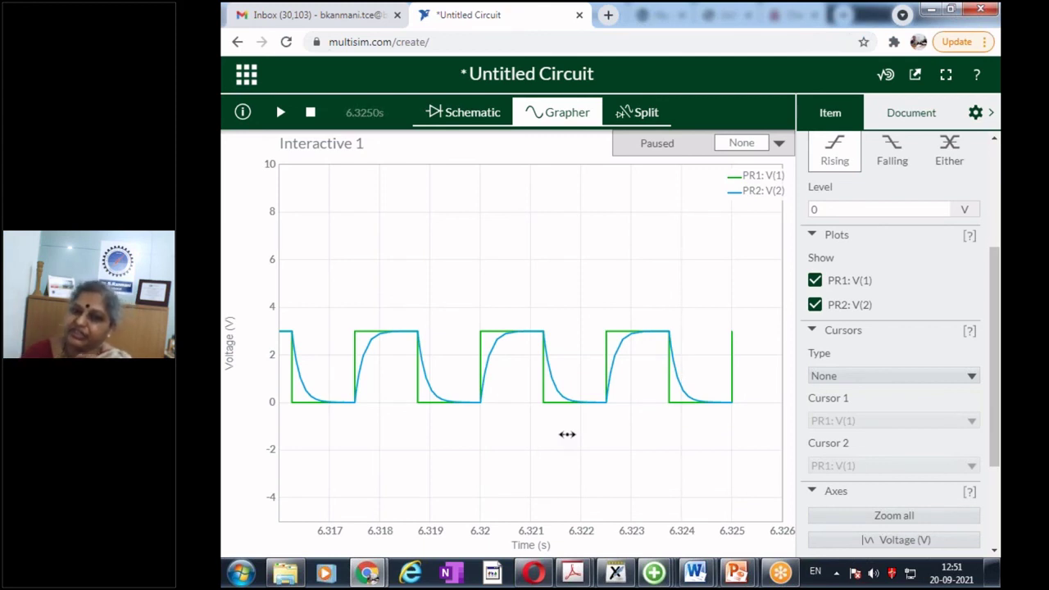
pyautogui.moveTo(532, 332)
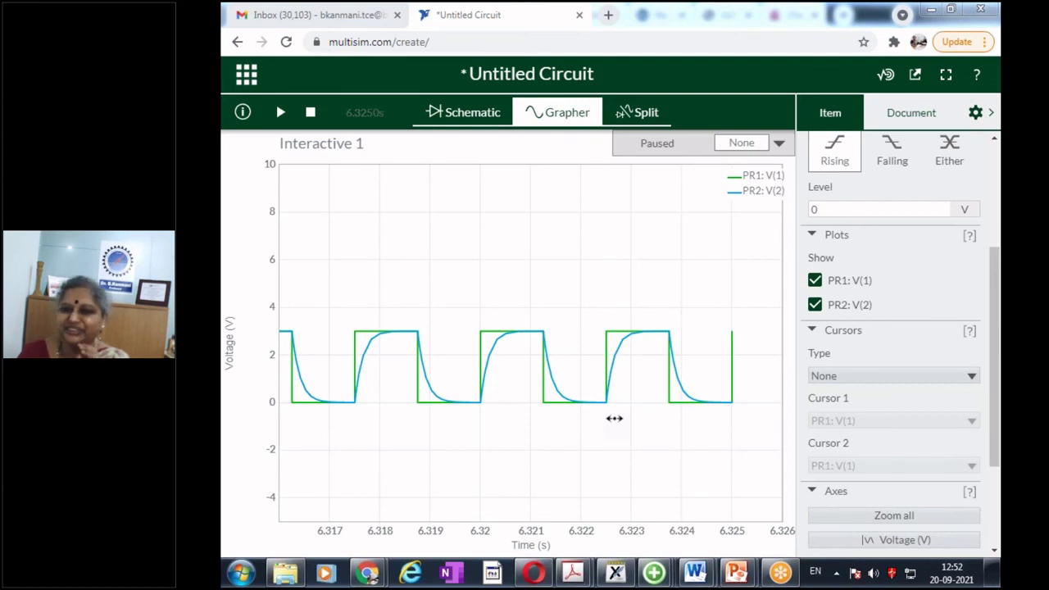
pyautogui.click(464, 117)
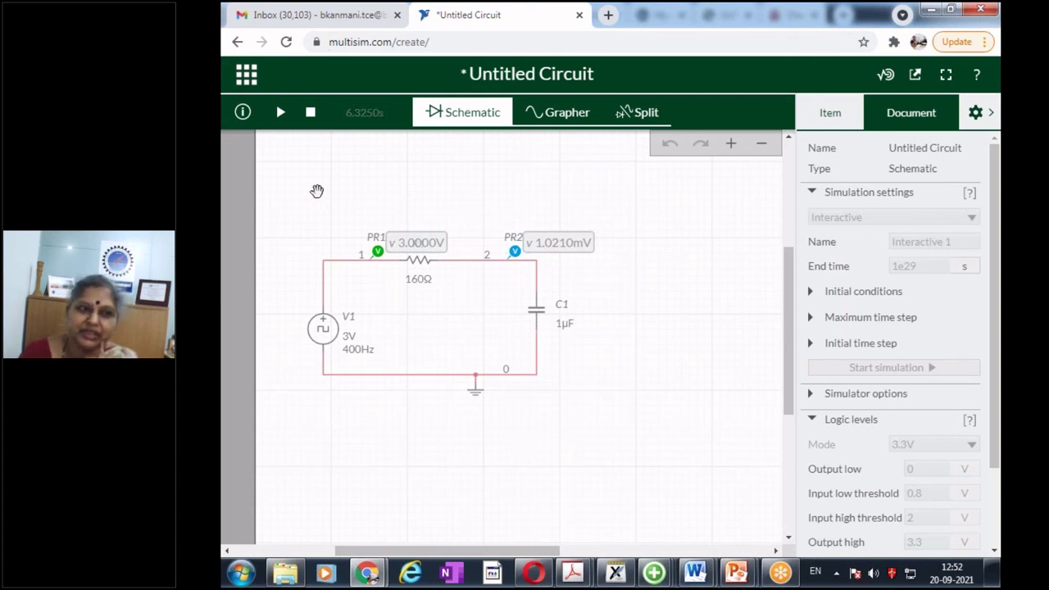
pyautogui.click(312, 114)
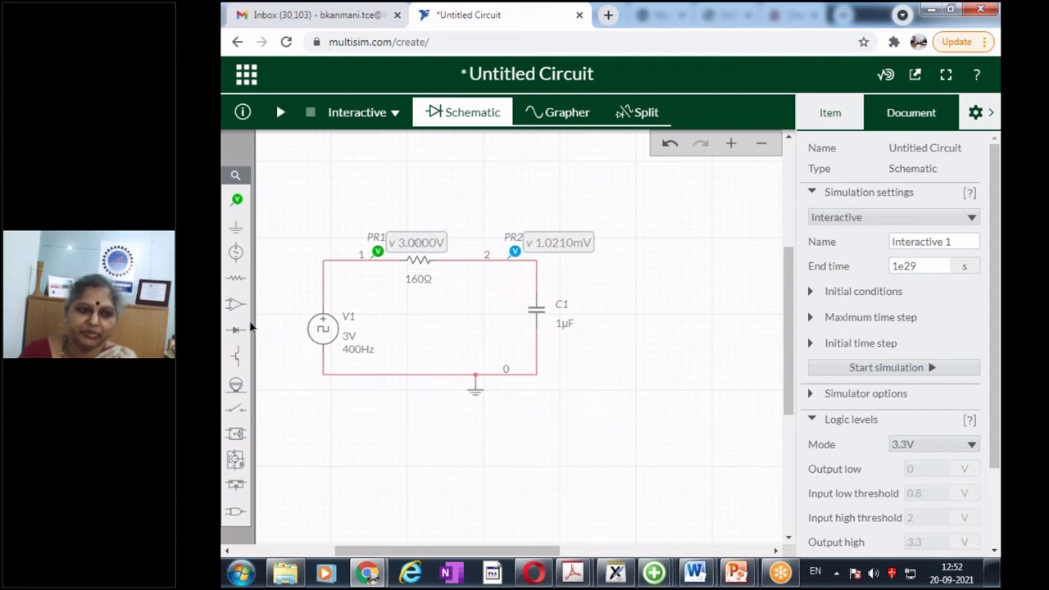
# - Place a second 1 µF capacitor horizontally to the right of probe PR2
pyautogui.click(236, 279)
pyautogui.click(353, 318)
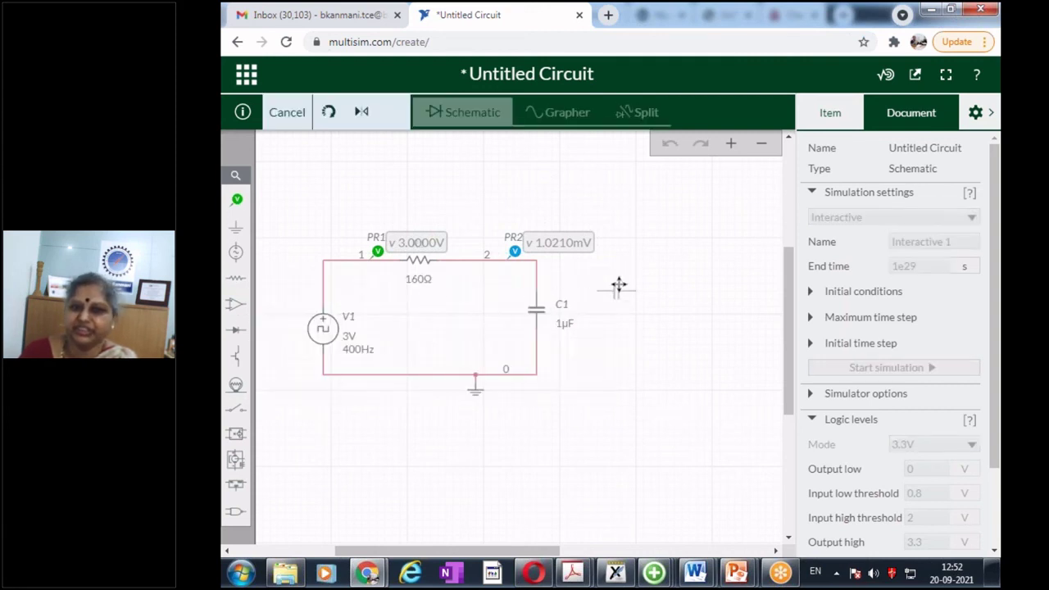
pyautogui.click(627, 267)
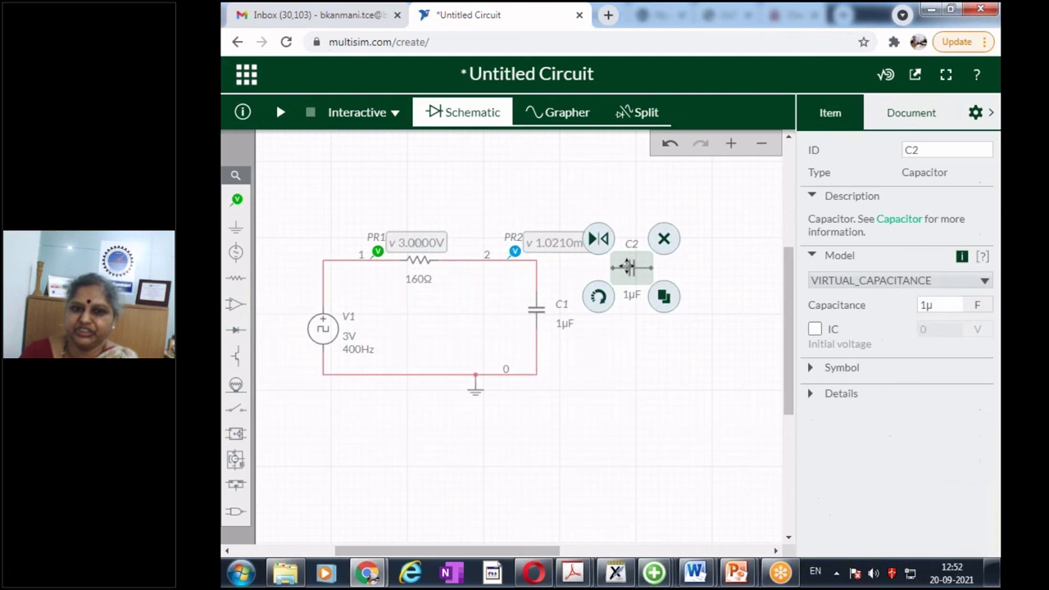
# - Place a second resistor below and to the right of C2, rotate it vertical, and set its resistance to 160 Ω
pyautogui.click(236, 279)
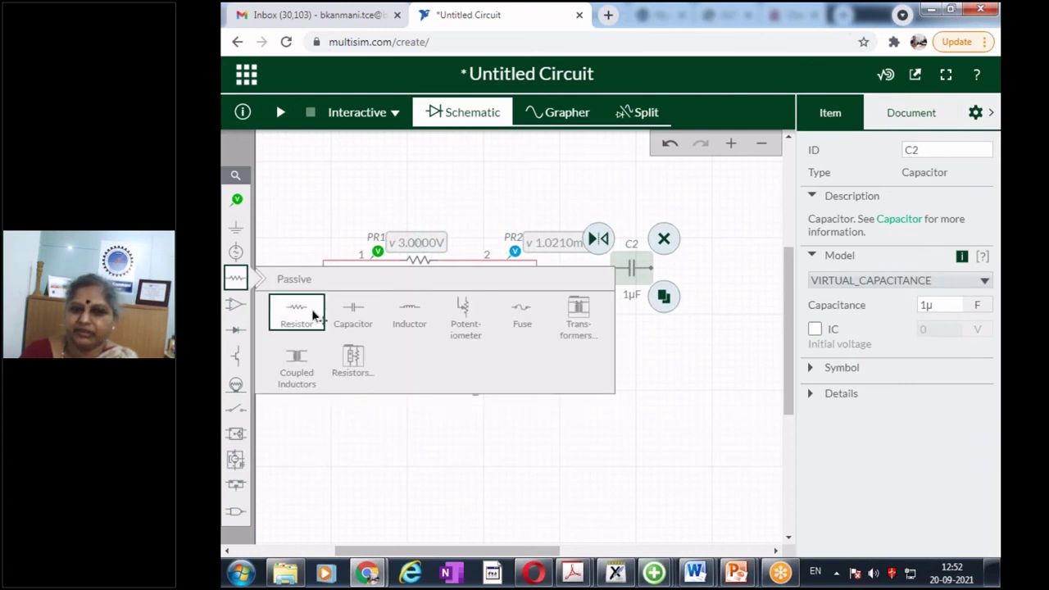
pyautogui.click(314, 316)
pyautogui.click(676, 342)
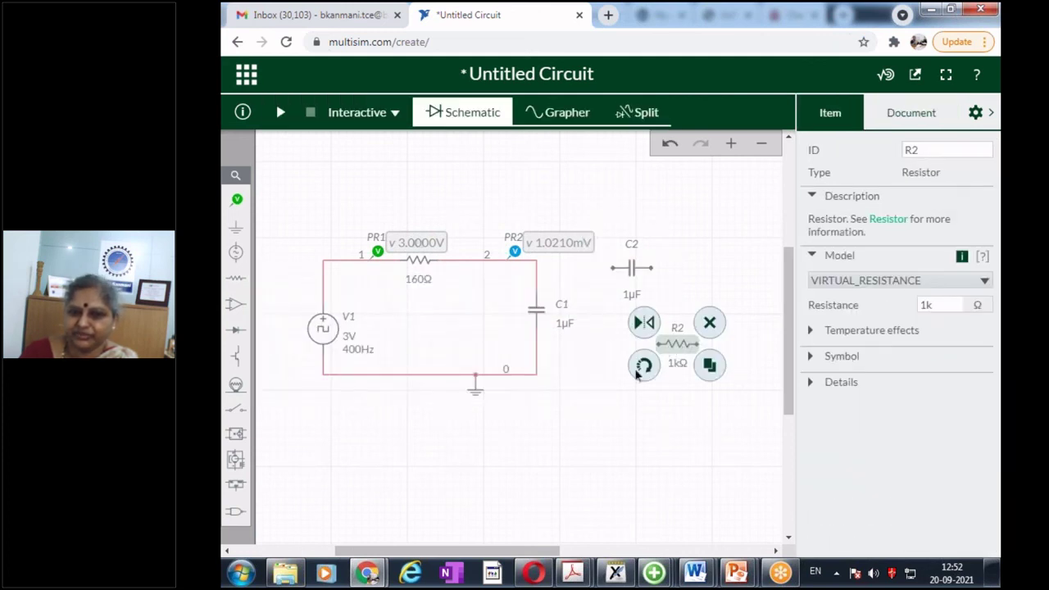
pyautogui.click(643, 367)
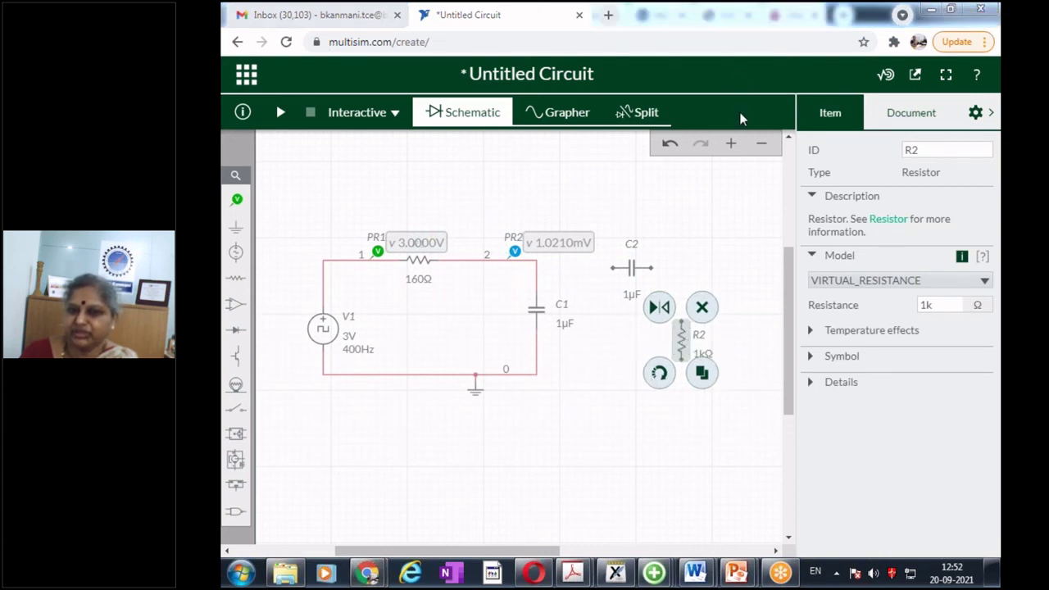
pyautogui.moveTo(921, 302); pyautogui.dragTo(938, 301)
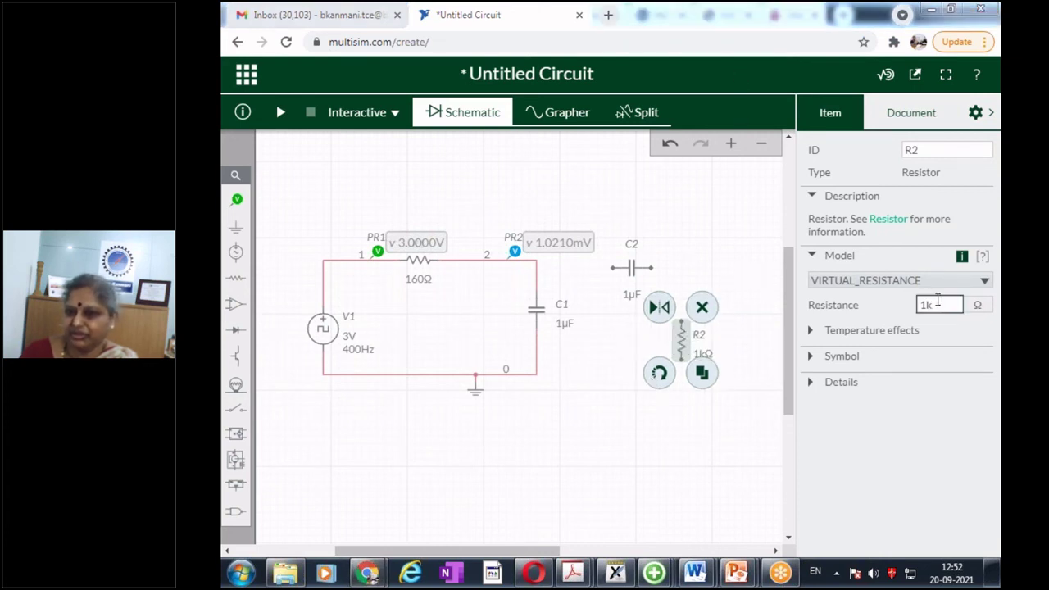
pyautogui.write('160')
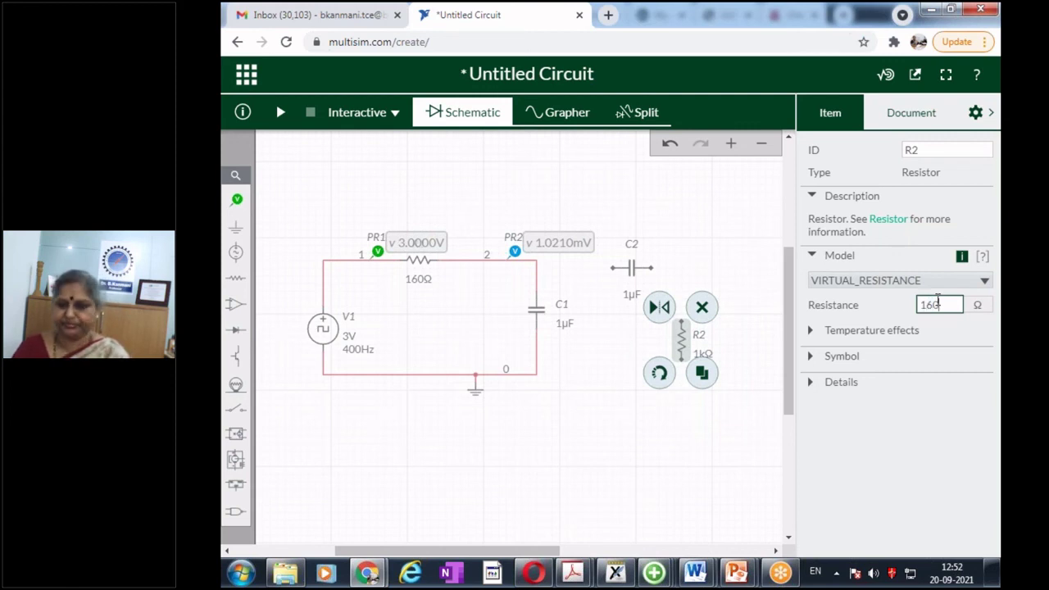
pyautogui.click(560, 437)
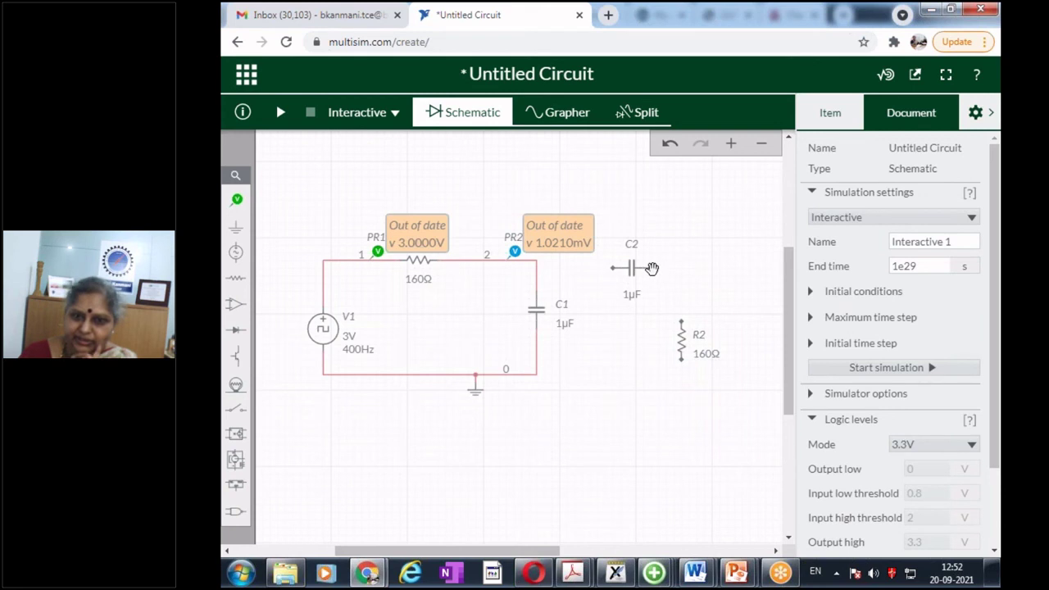
# - Wire C2 in series with R2, connecting R2's lower end to the ground line and C2's free end to the node above C1
pyautogui.moveTo(652, 268); pyautogui.dragTo(683, 334)
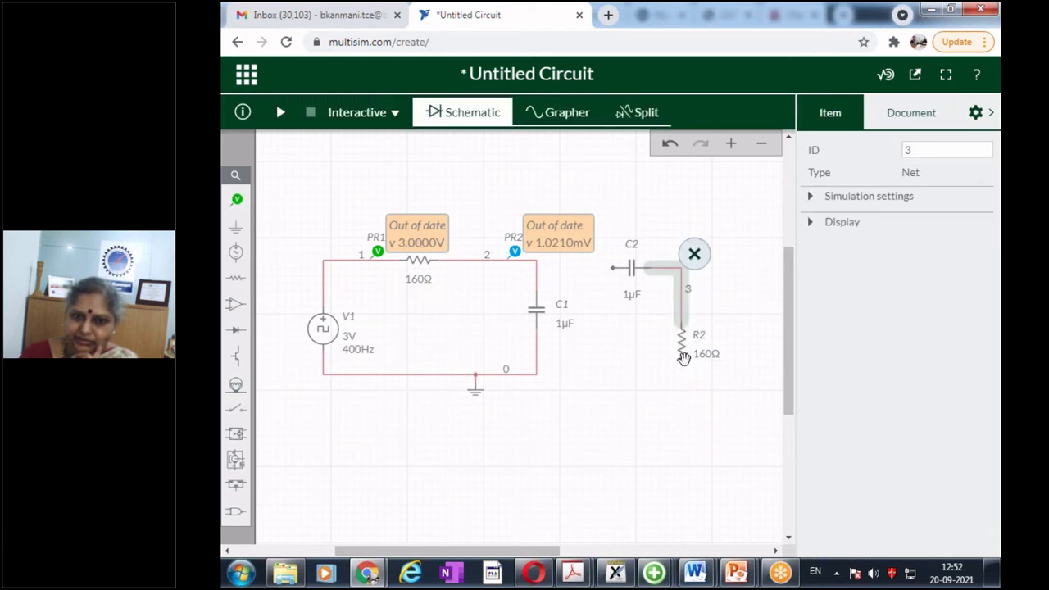
pyautogui.click(668, 382)
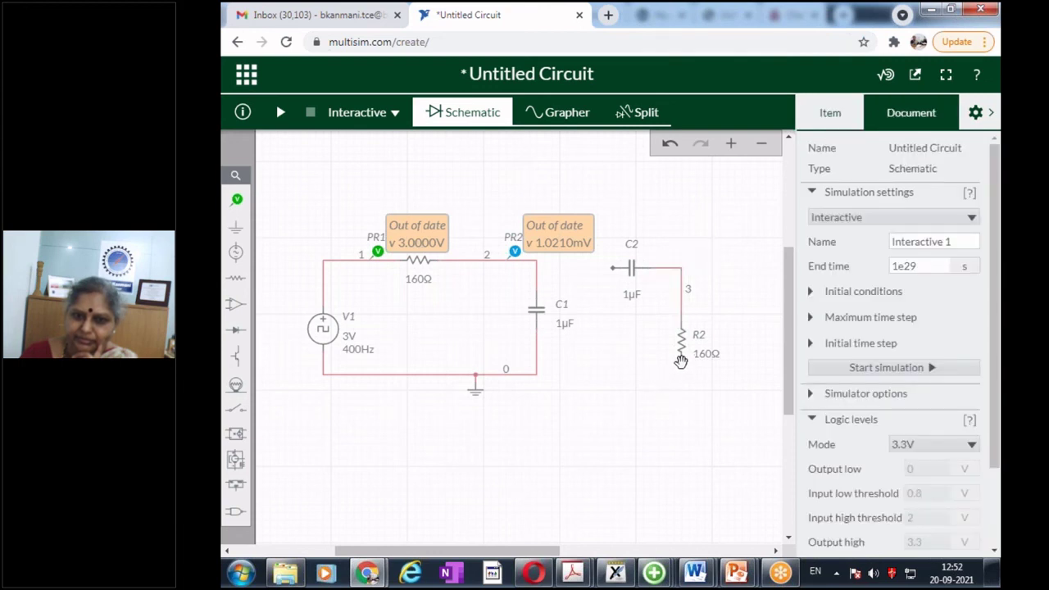
pyautogui.moveTo(681, 361); pyautogui.dragTo(538, 376)
pyautogui.click(534, 431)
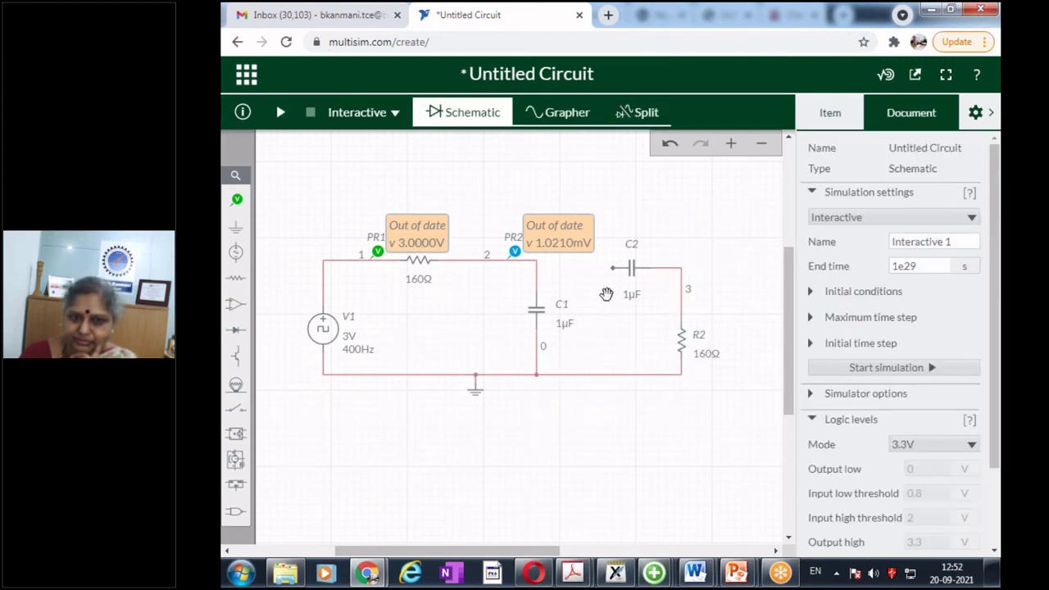
pyautogui.moveTo(613, 270); pyautogui.dragTo(537, 276)
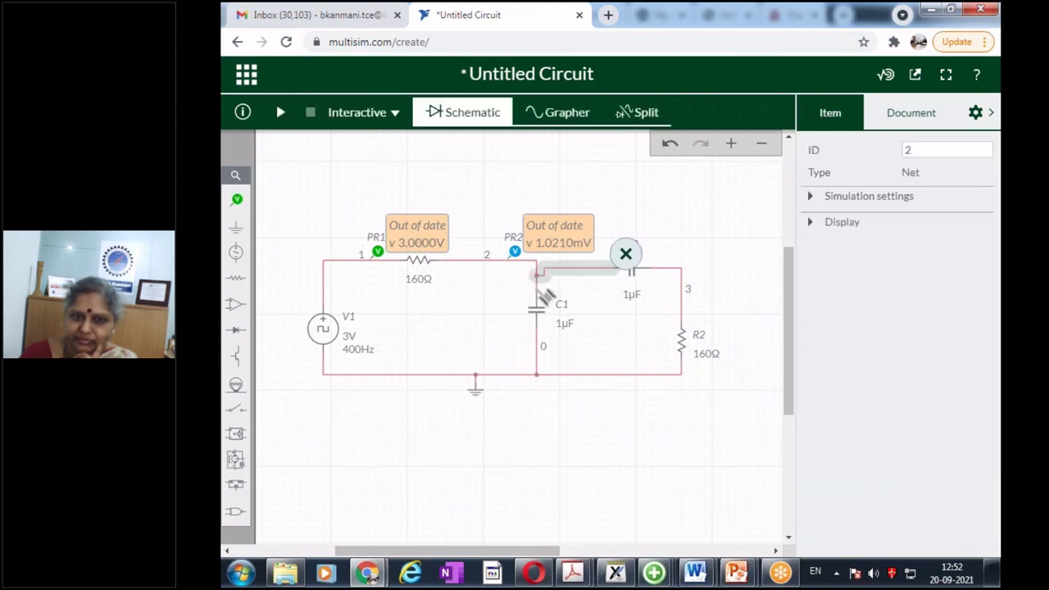
pyautogui.click(543, 441)
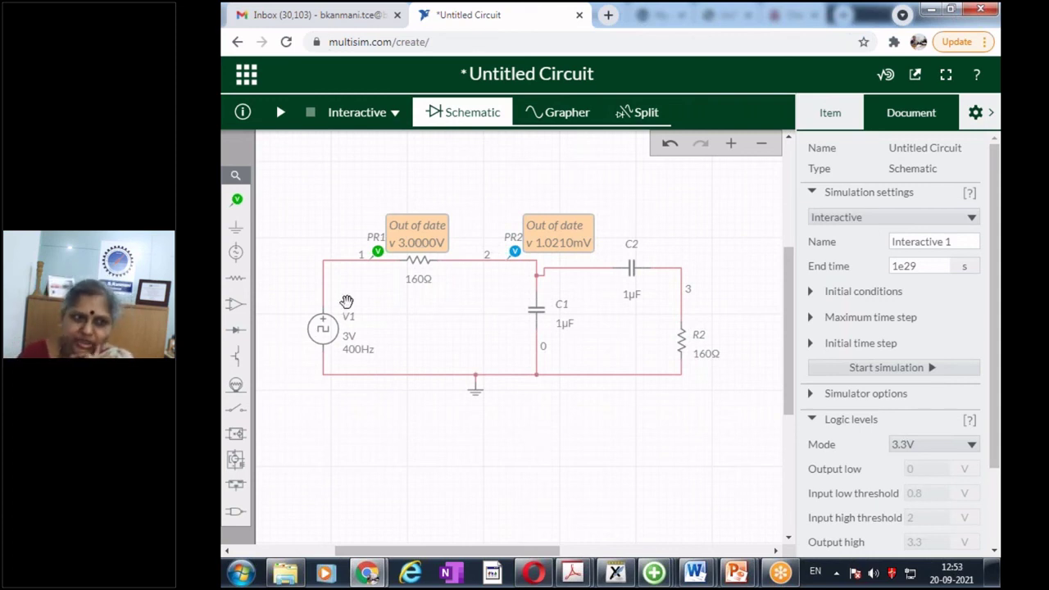
# - Add a voltage probe at the junction of C2 and R2, and delete probe PR2
pyautogui.click(237, 201)
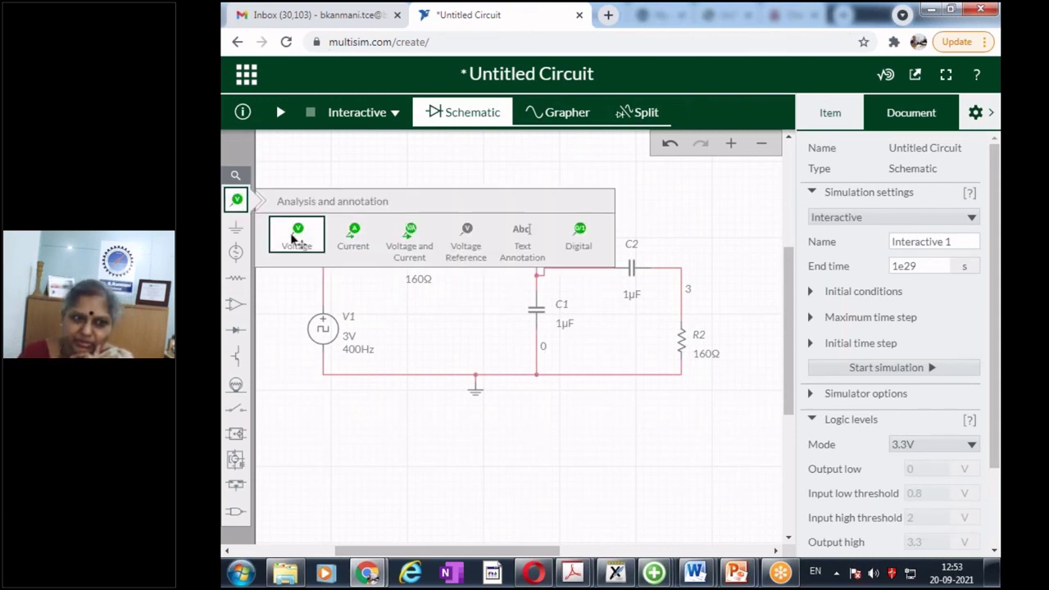
pyautogui.click(300, 234)
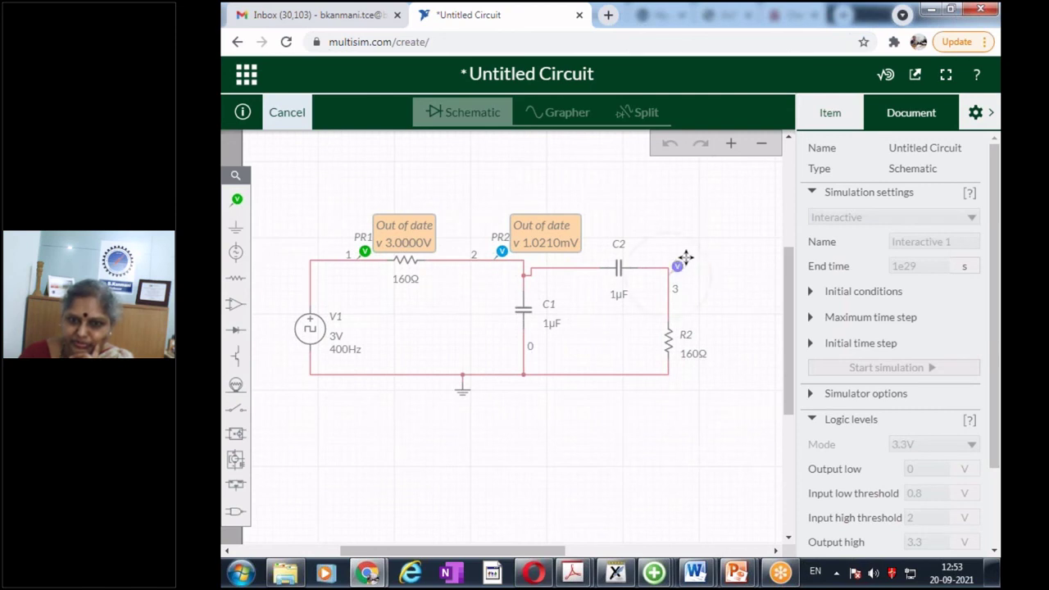
pyautogui.click(680, 264)
pyautogui.click(630, 457)
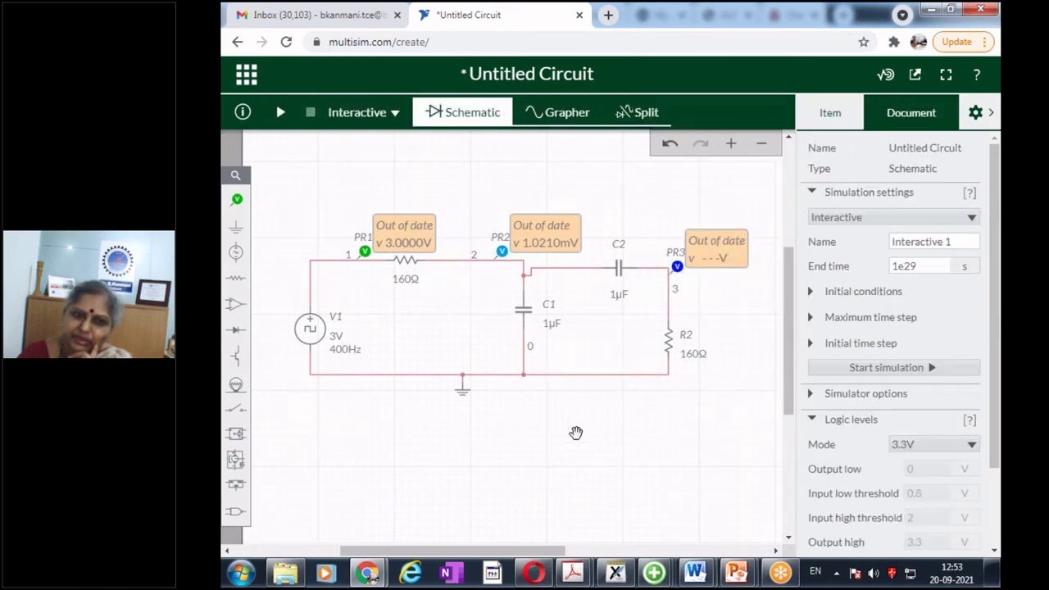
pyautogui.click(503, 251)
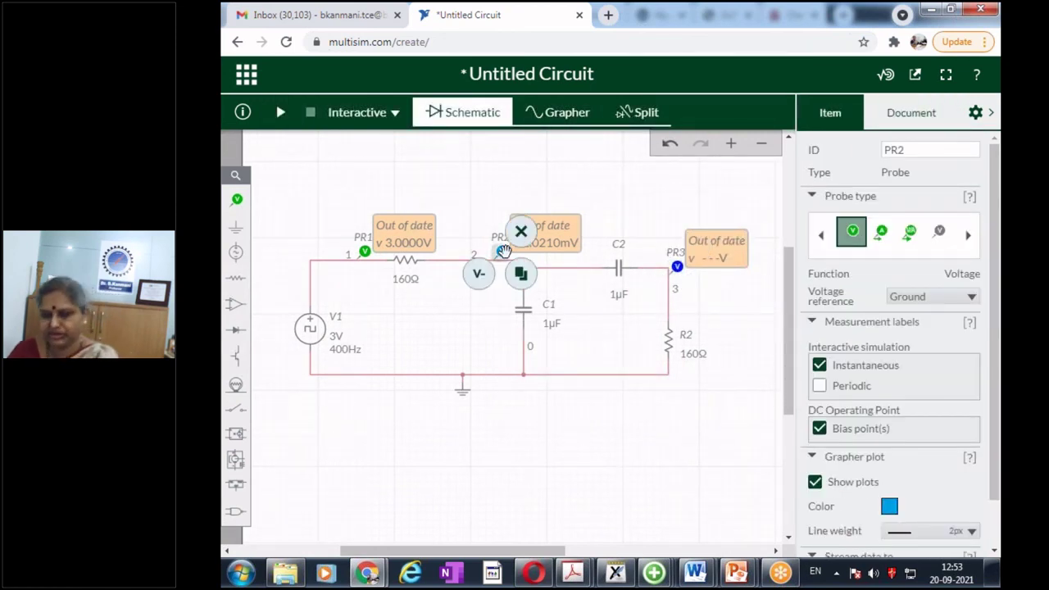
pyautogui.press('Delete')
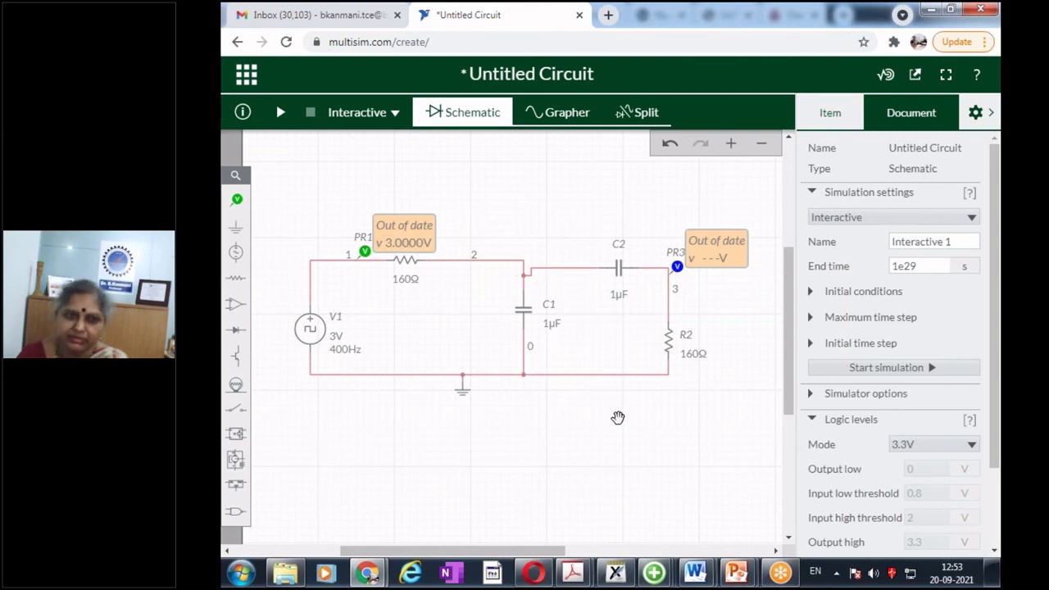
# - Add a text annotation reading "Differentiator" below the C2–R2 branch
pyautogui.click(245, 205)
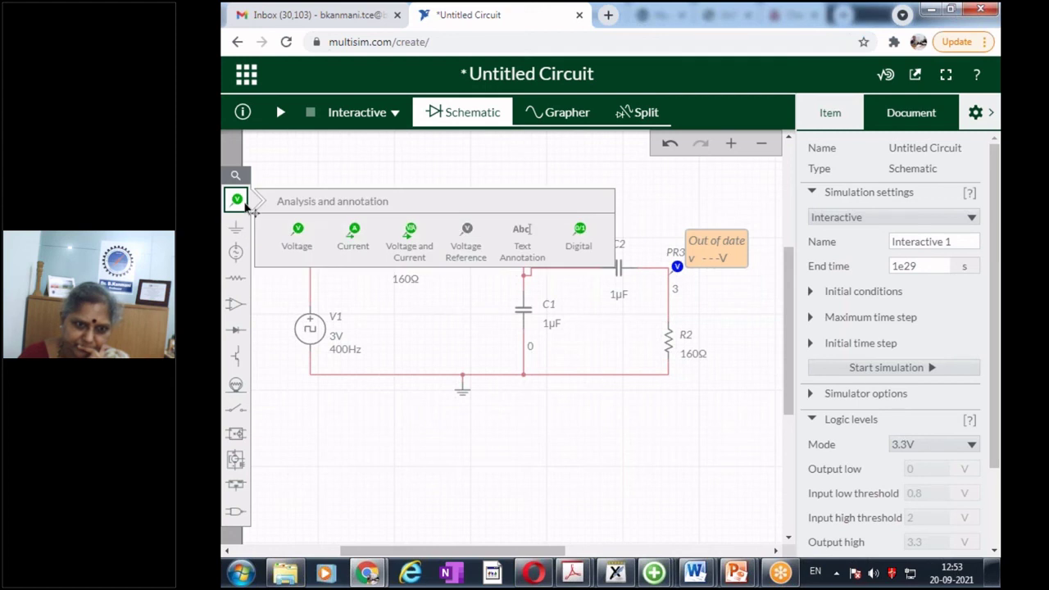
pyautogui.click(530, 251)
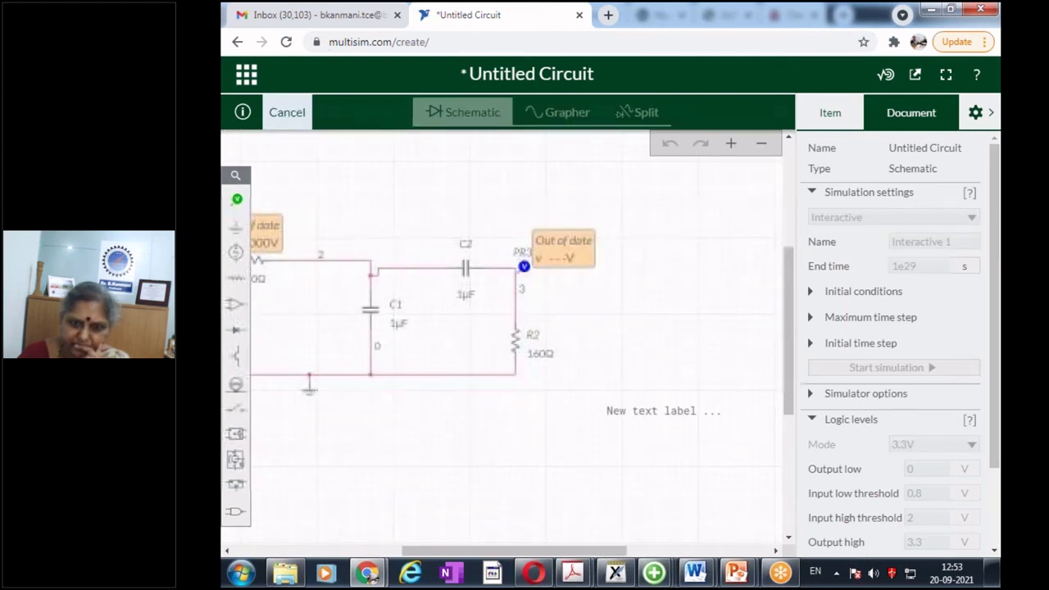
pyautogui.click(447, 410)
pyautogui.doubleClick(502, 410)
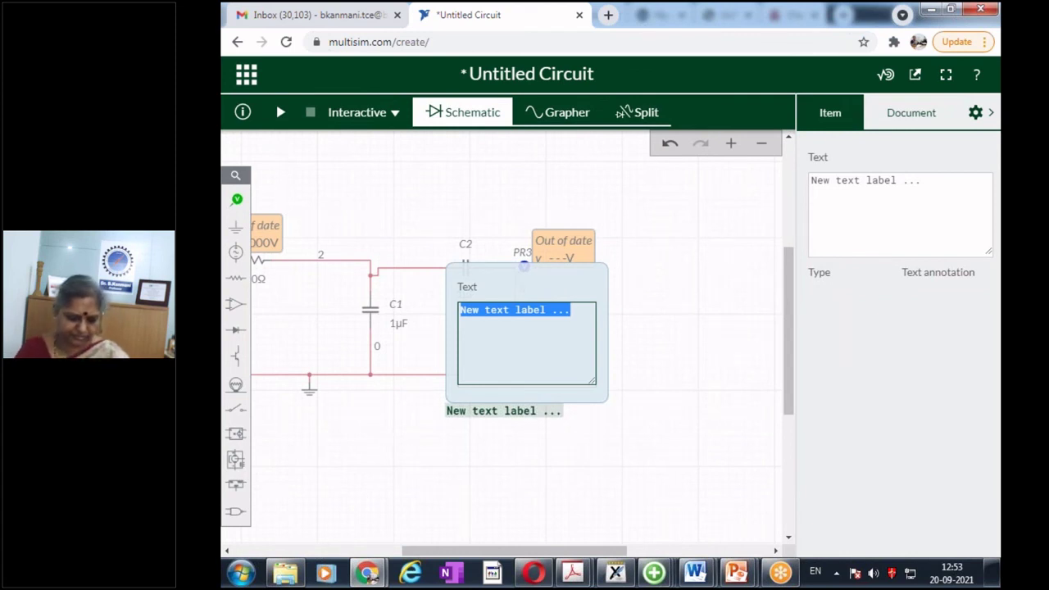
pyautogui.write('Different')
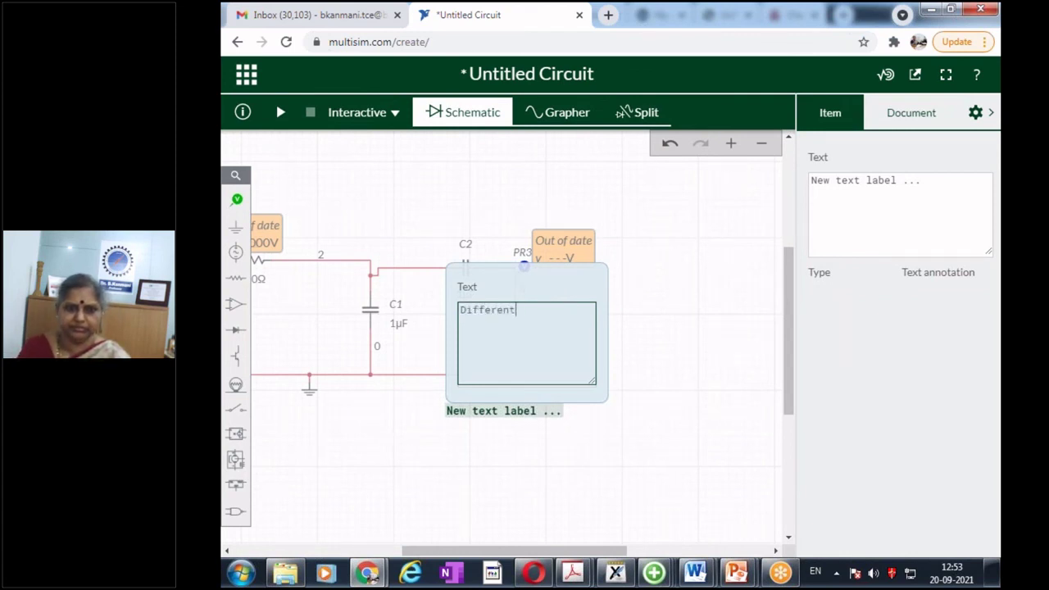
pyautogui.write('iator')
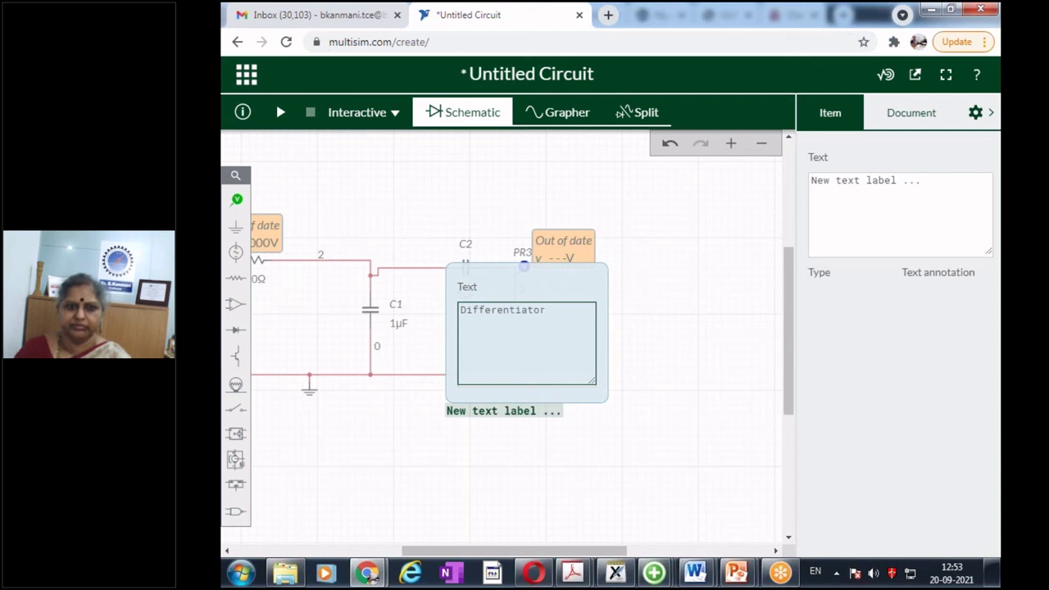
pyautogui.click(456, 461)
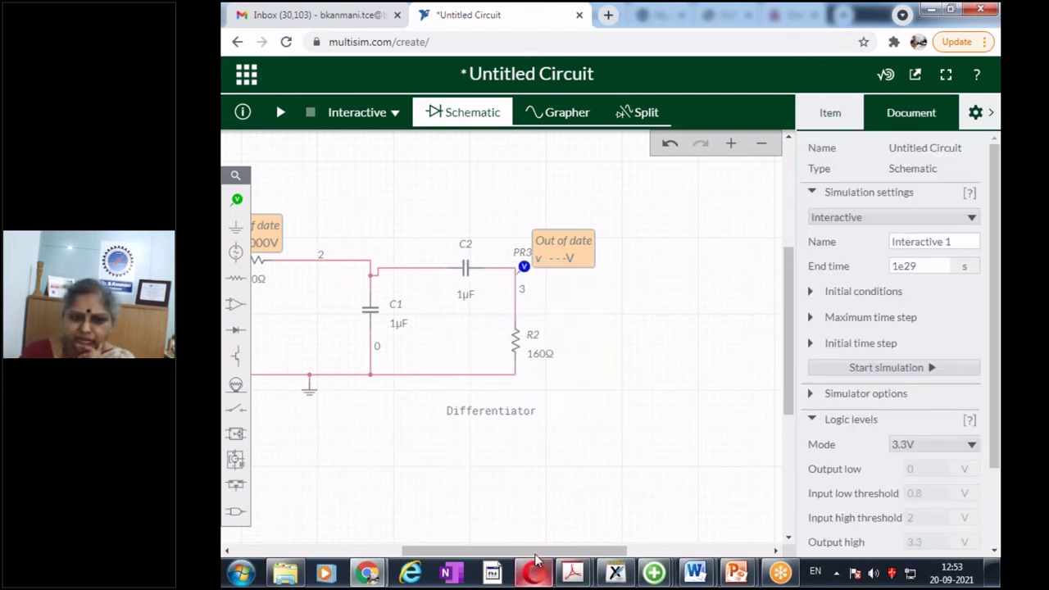
pyautogui.moveTo(532, 554); pyautogui.dragTo(464, 555)
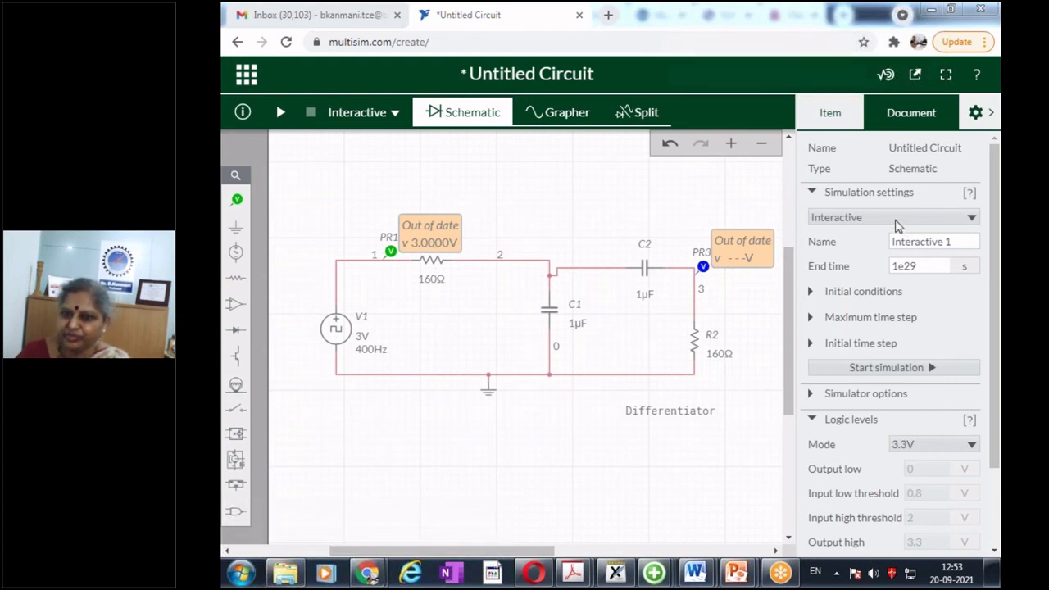
# - Run the interactive simulation and view the PR1 and PR3 waveforms in the Grapher, returning to the schematic
pyautogui.click(279, 114)
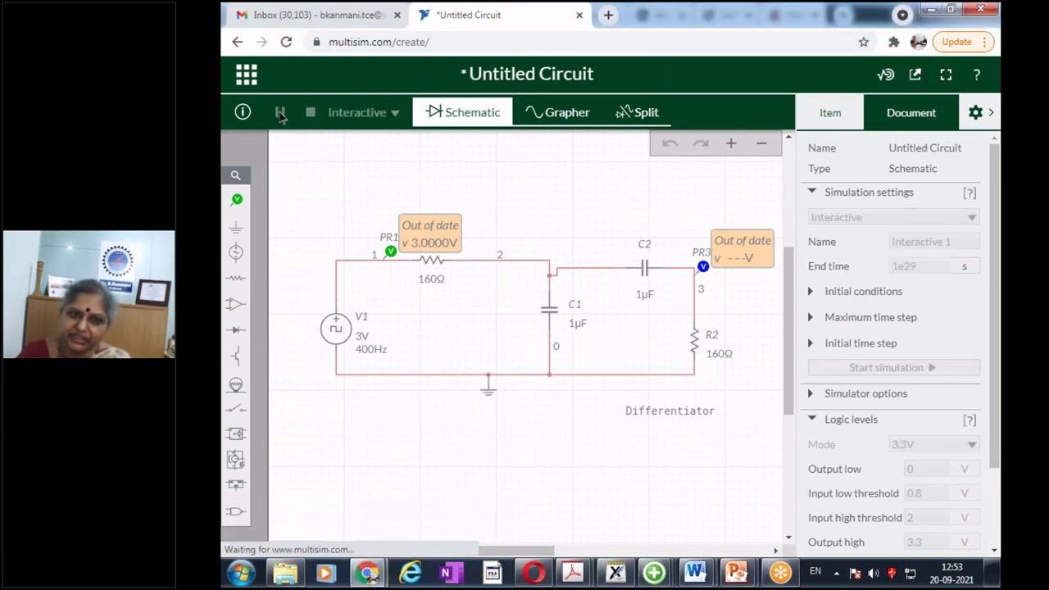
pyautogui.click(539, 115)
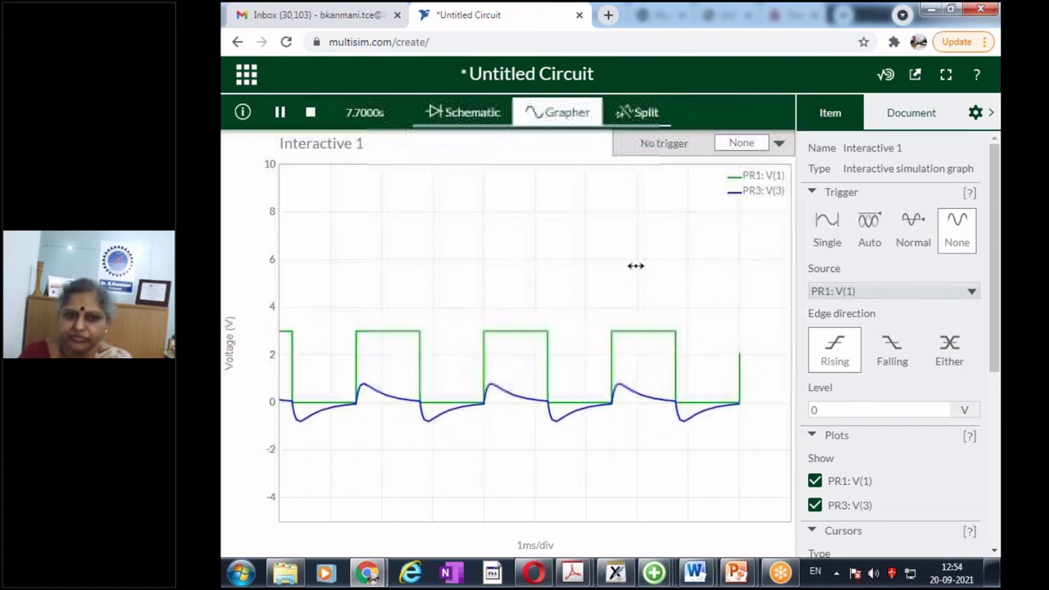
pyautogui.click(464, 112)
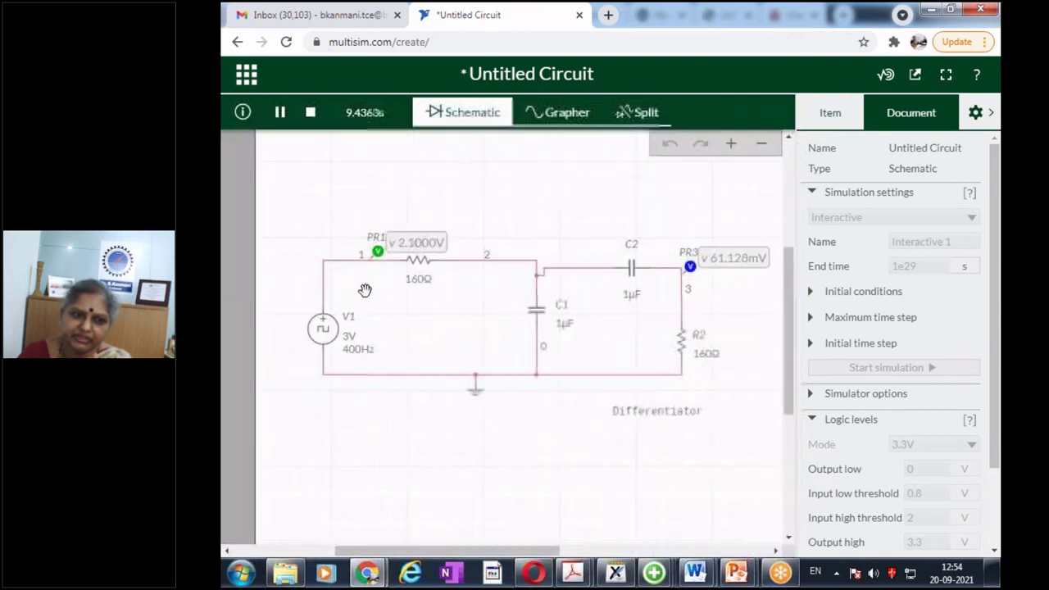
# - Stop the simulation and delete probe PR1 from the source side of R1
pyautogui.click(378, 251)
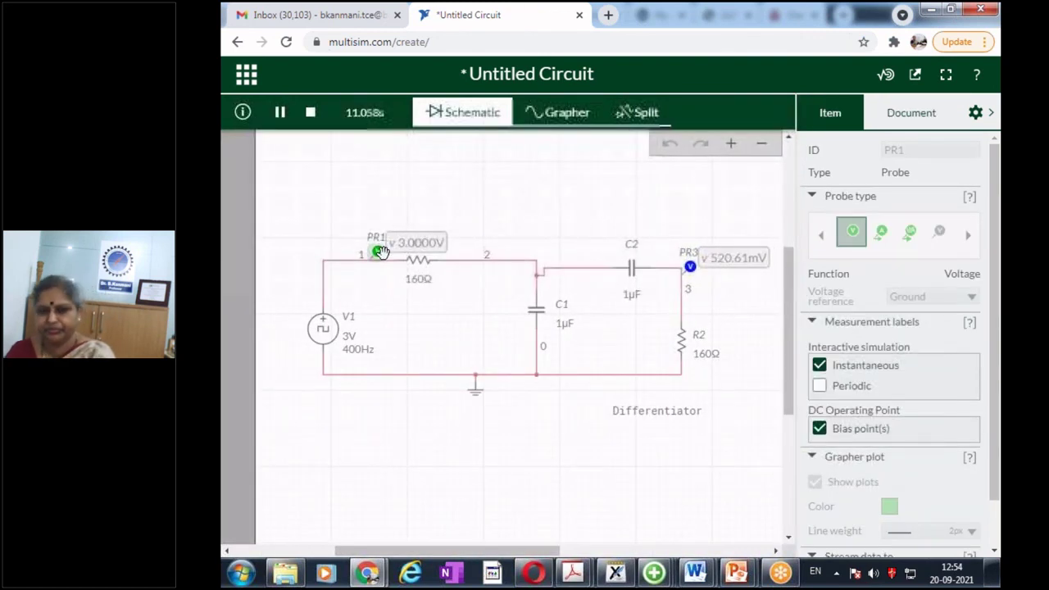
pyautogui.click(310, 114)
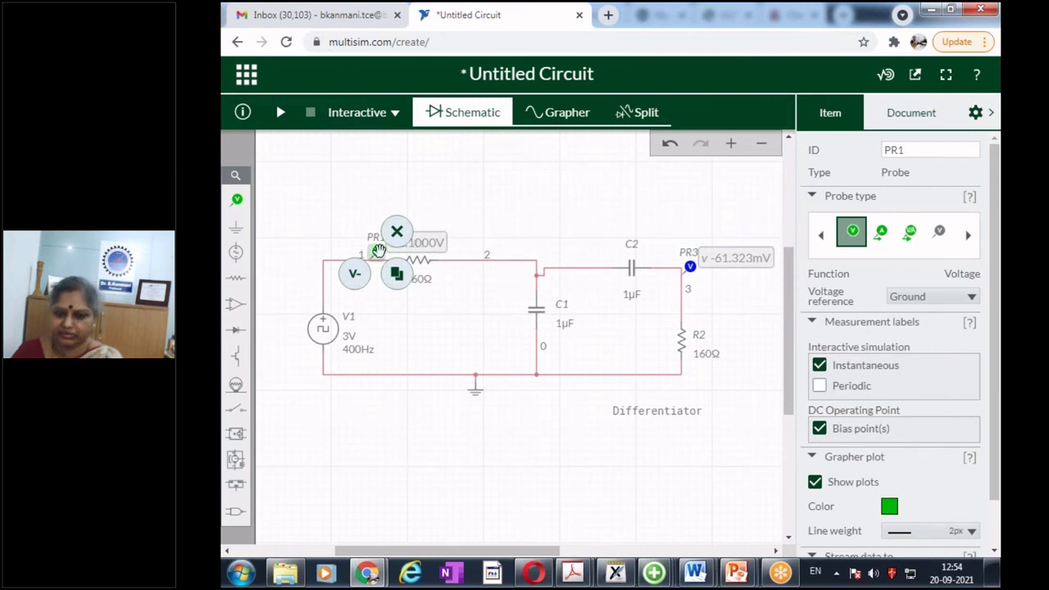
pyautogui.press('Delete')
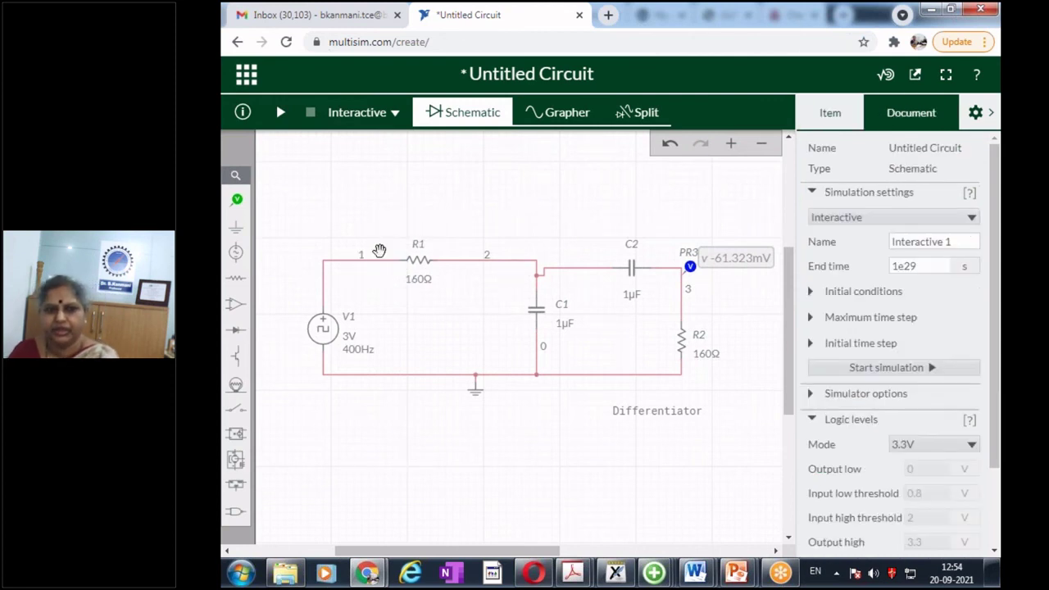
# - Simulate the circuit again, view the PR3 differentiator output alone in the Grapher, and stop the run
pyautogui.click(280, 113)
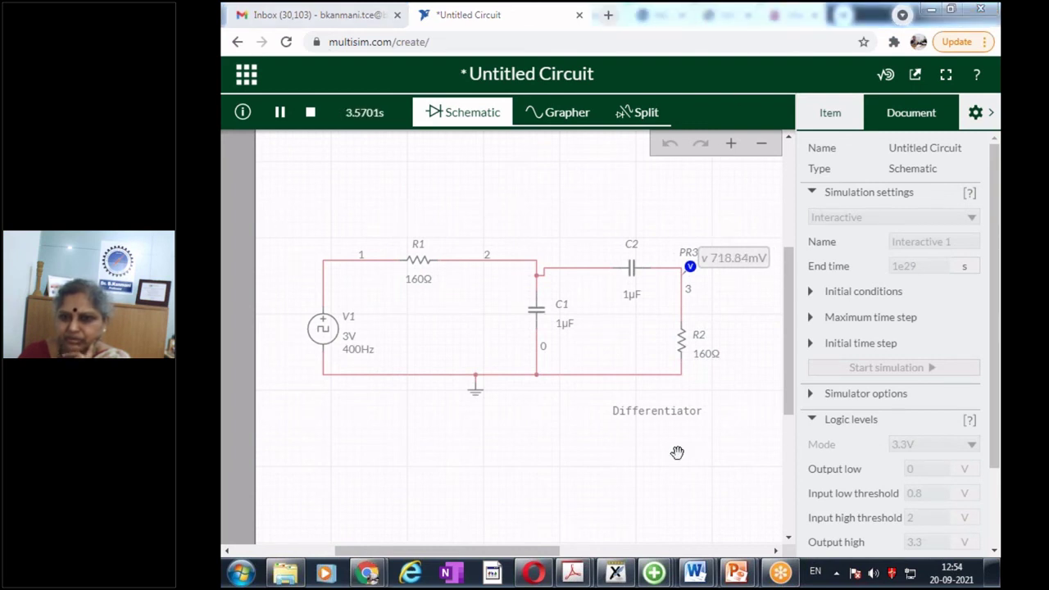
pyautogui.click(554, 112)
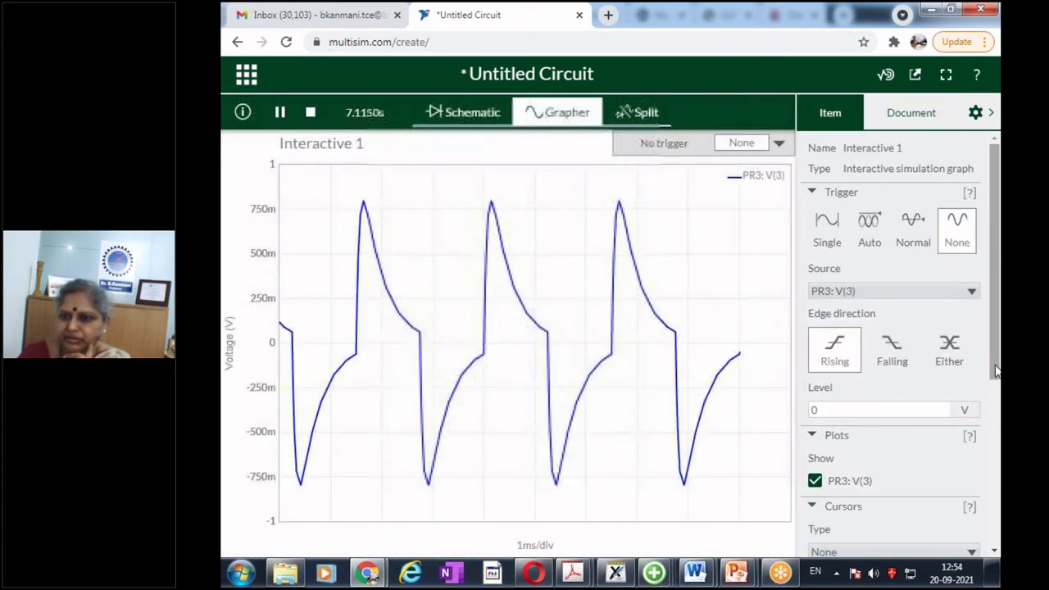
pyautogui.scroll(-1, 894, 345)
pyautogui.scroll(-2, 990, 452)
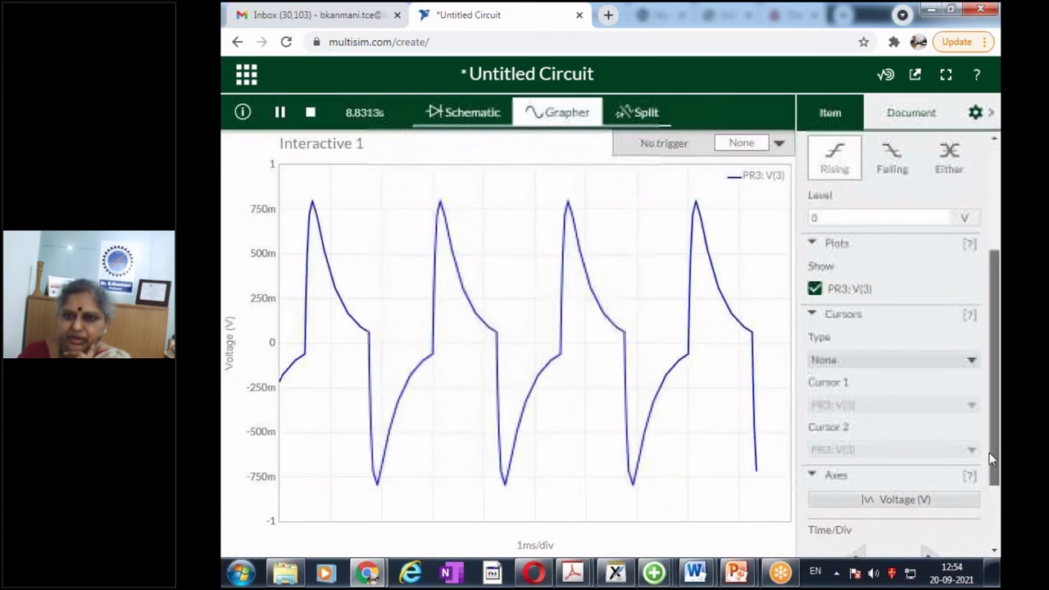
pyautogui.click(312, 114)
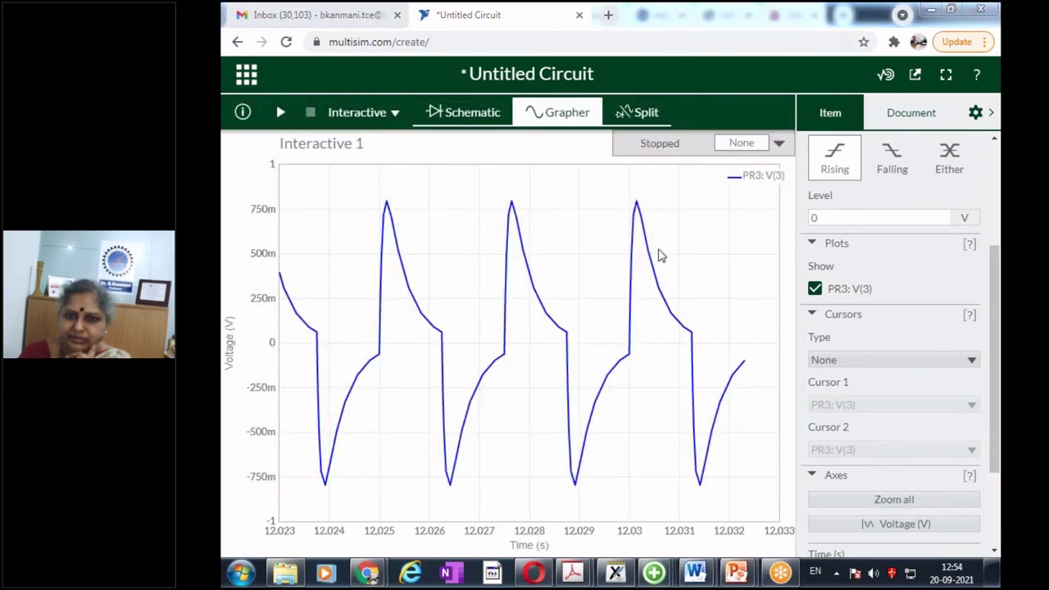
# - Rerun the simulation, set the Grapher's time scale to 500 µs/div, and pause it to examine the PR3 pulses
pyautogui.click(280, 112)
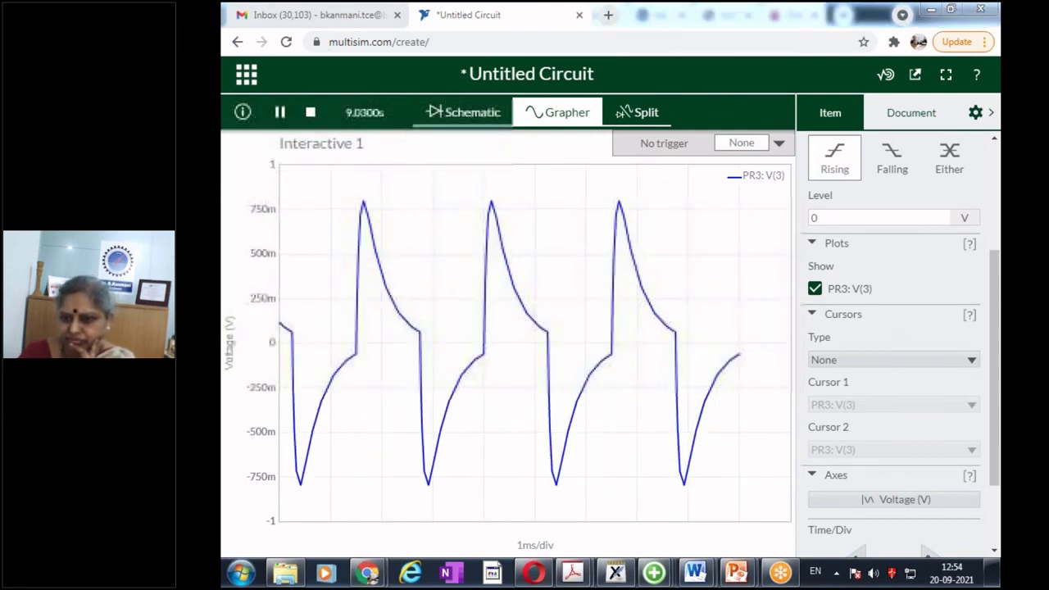
pyautogui.scroll(-2, 999, 439)
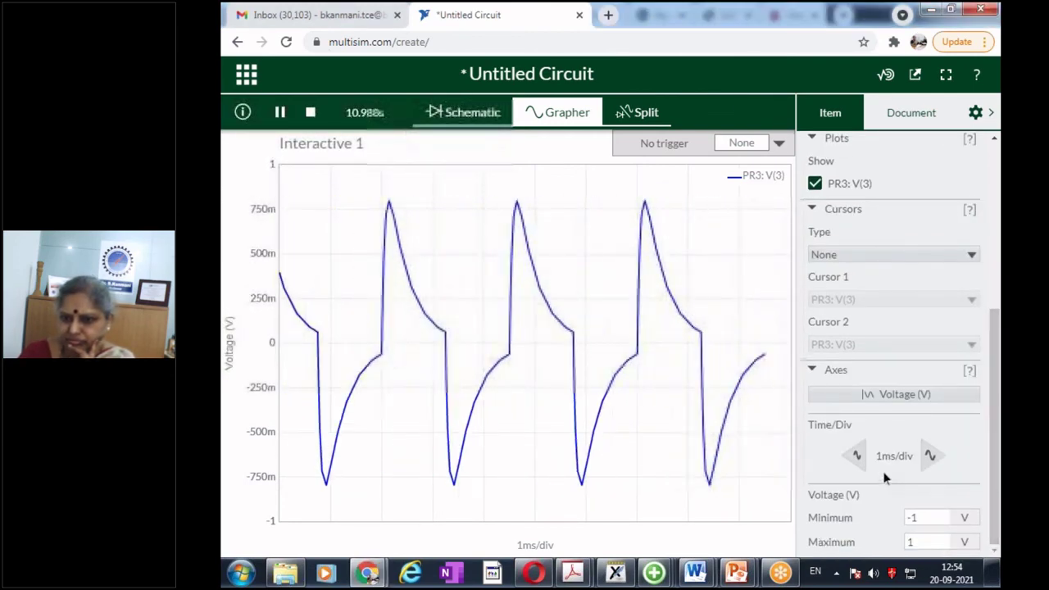
pyautogui.click(853, 456)
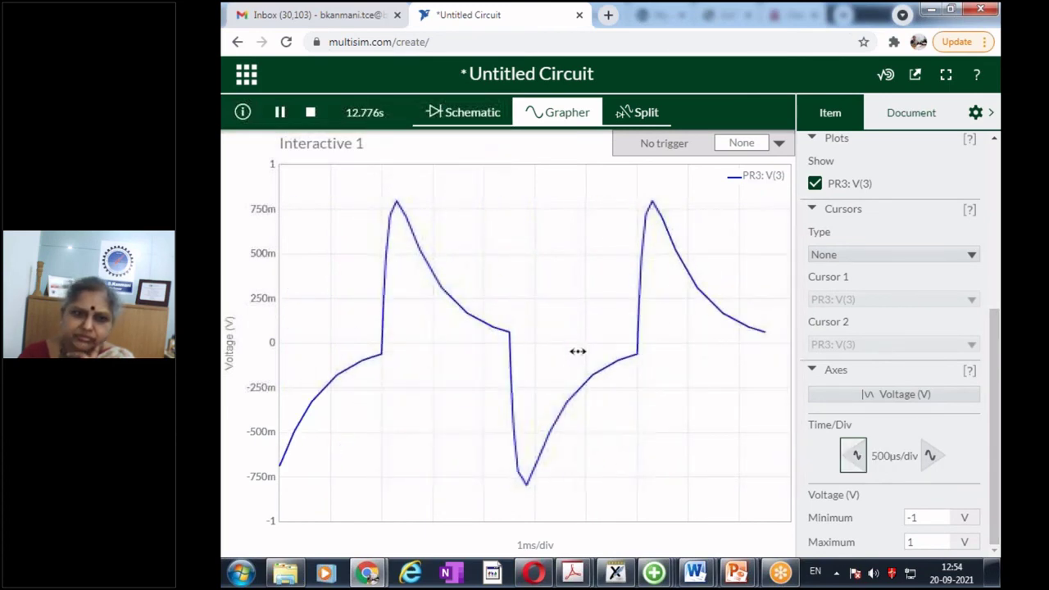
pyautogui.click(281, 113)
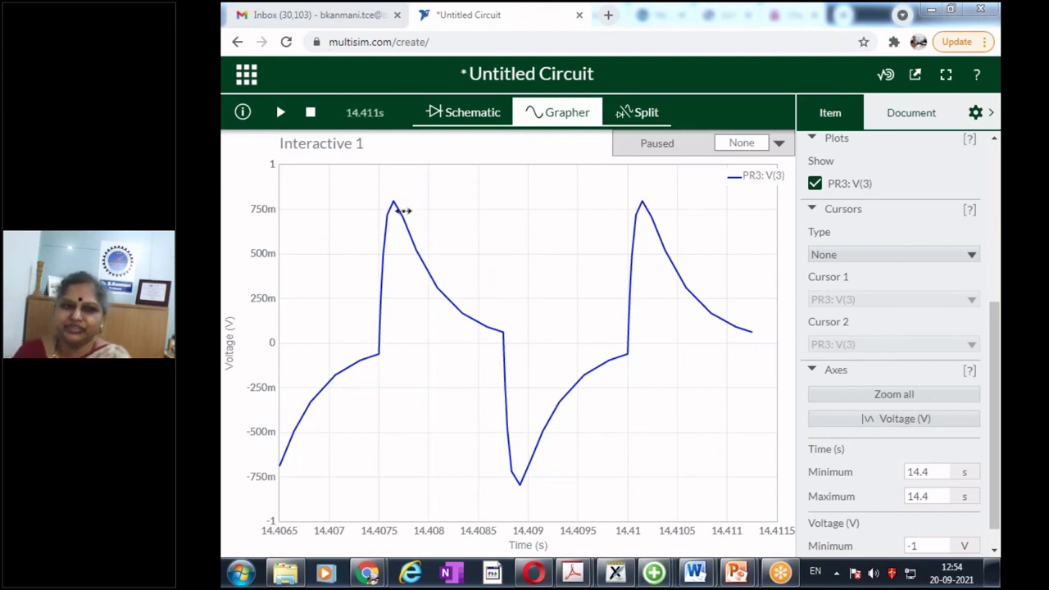
pyautogui.moveTo(396, 211)
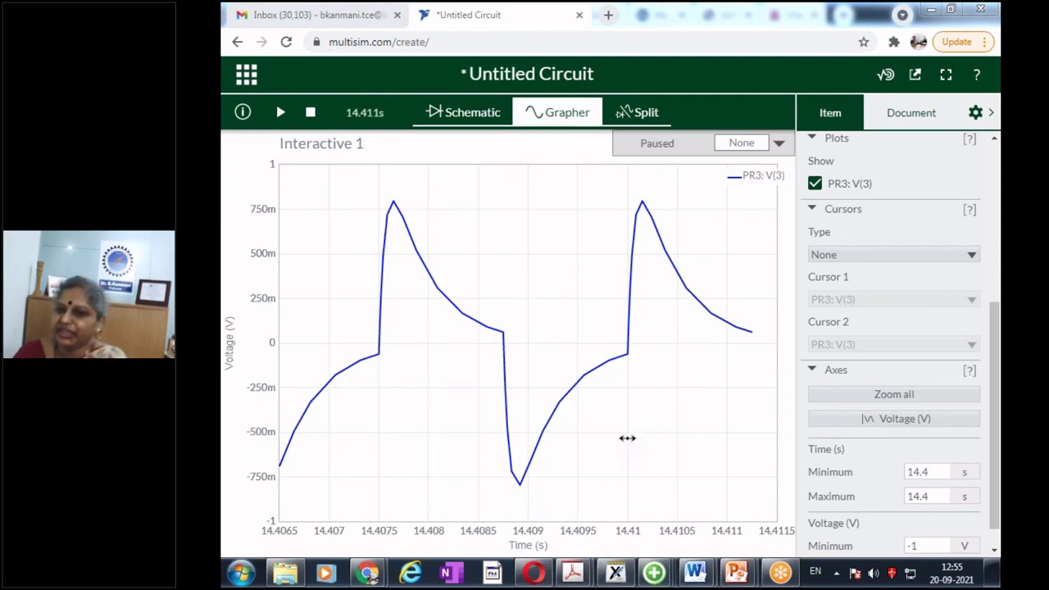
# - Compare the paused PR3 waveform with the C2–R2 differentiator stage in the schematic
pyautogui.click(459, 119)
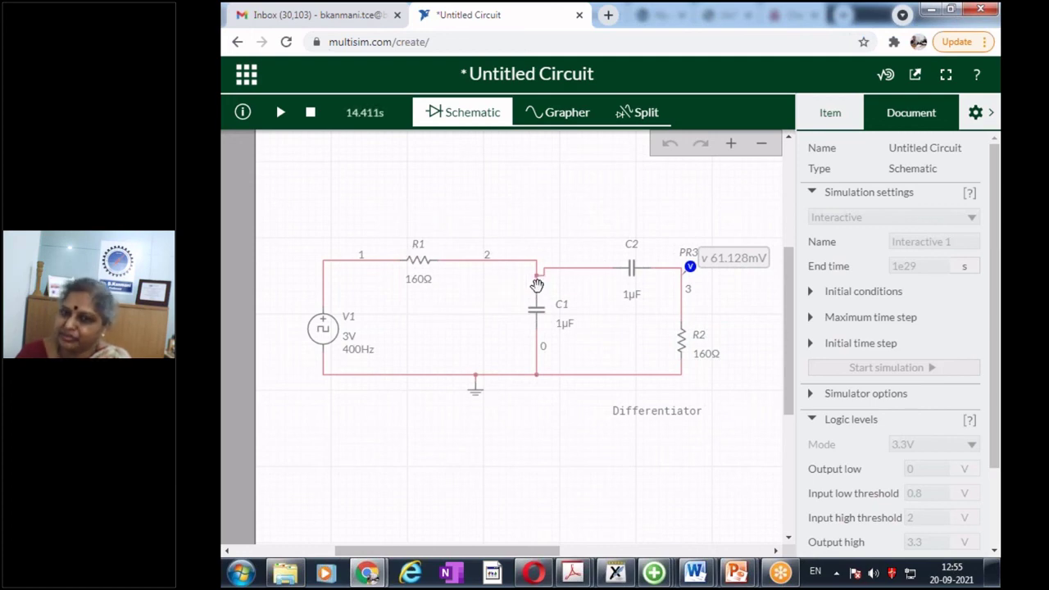
pyautogui.click(544, 118)
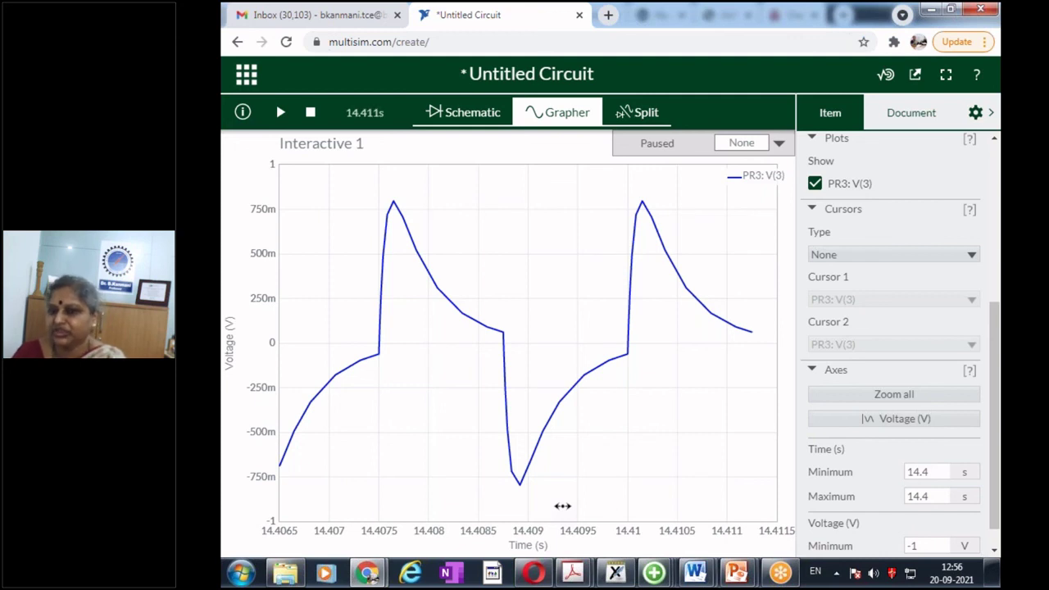
pyautogui.click(457, 117)
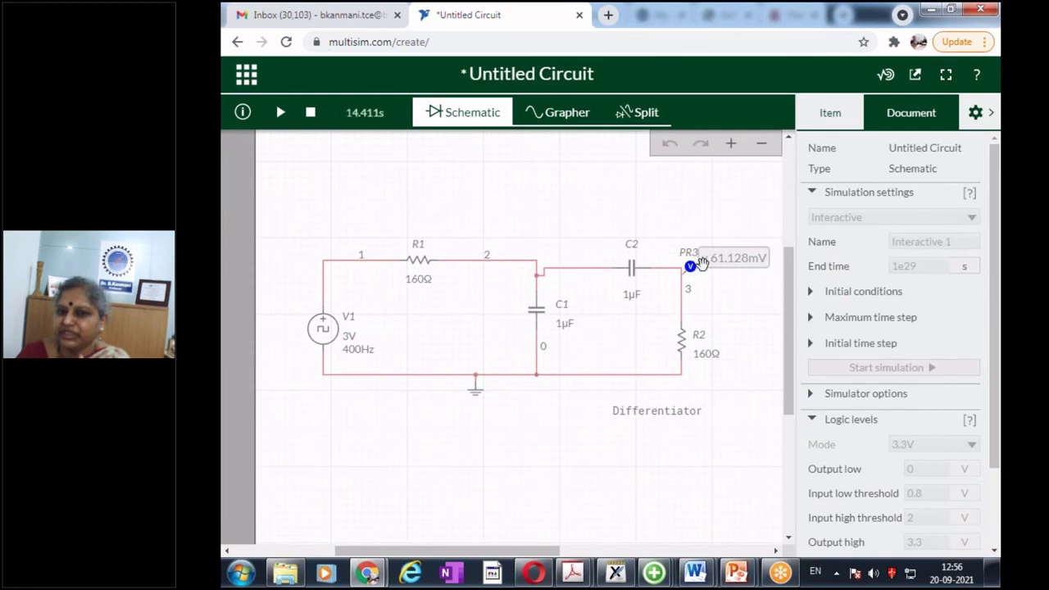
pyautogui.click(566, 115)
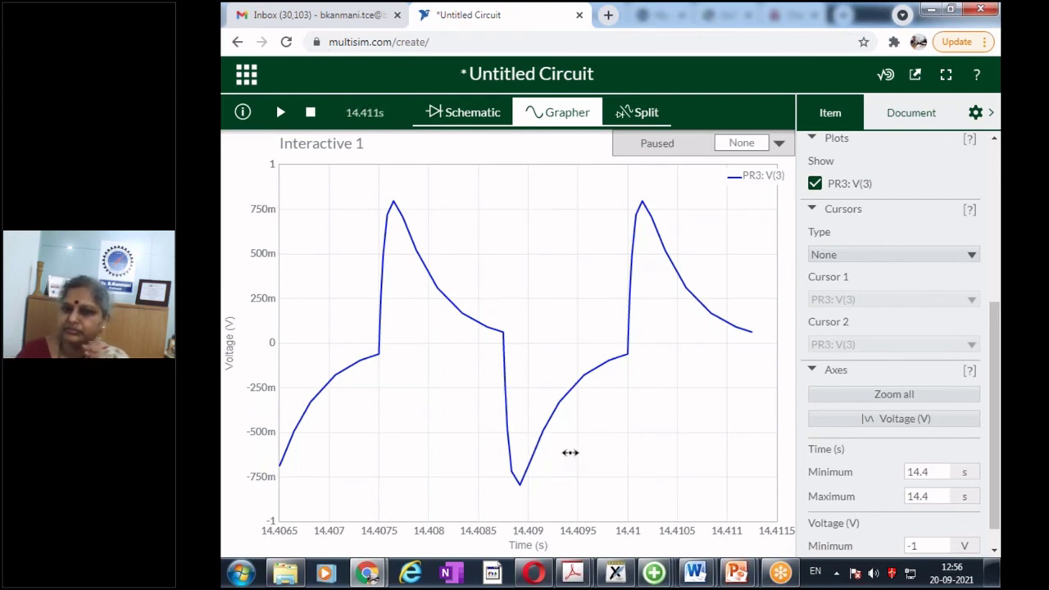
pyautogui.moveTo(542, 431)
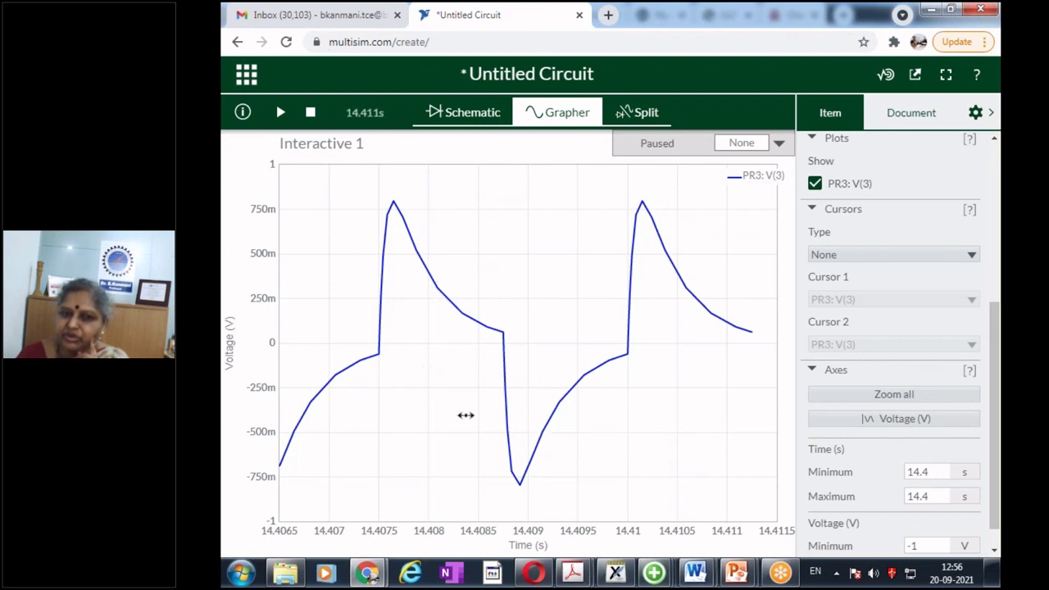
pyautogui.click(473, 115)
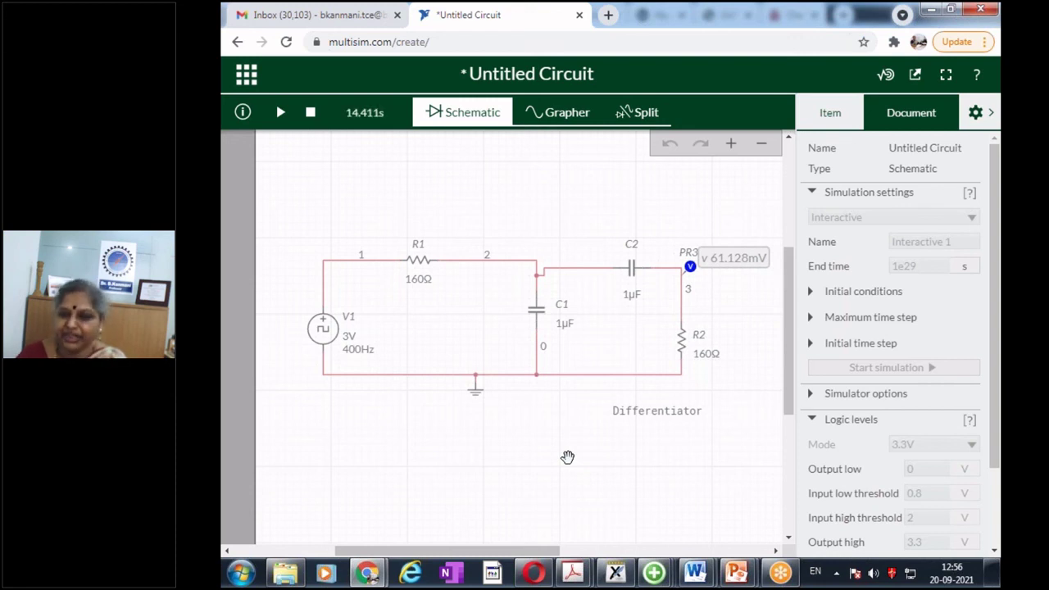
pyautogui.scroll(-2, 568, 457)
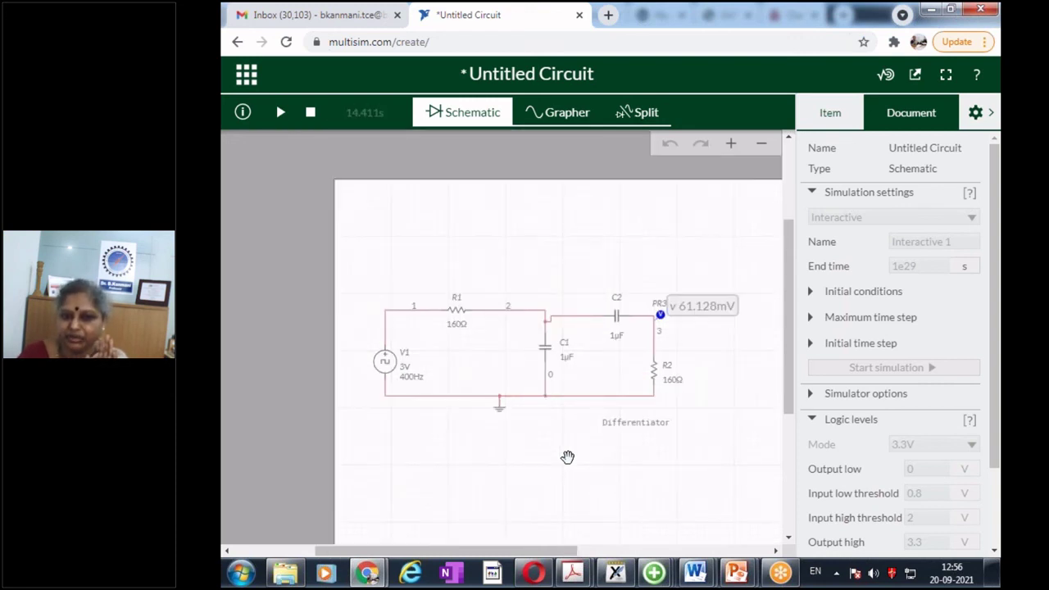
pyautogui.scroll(2, 567, 457)
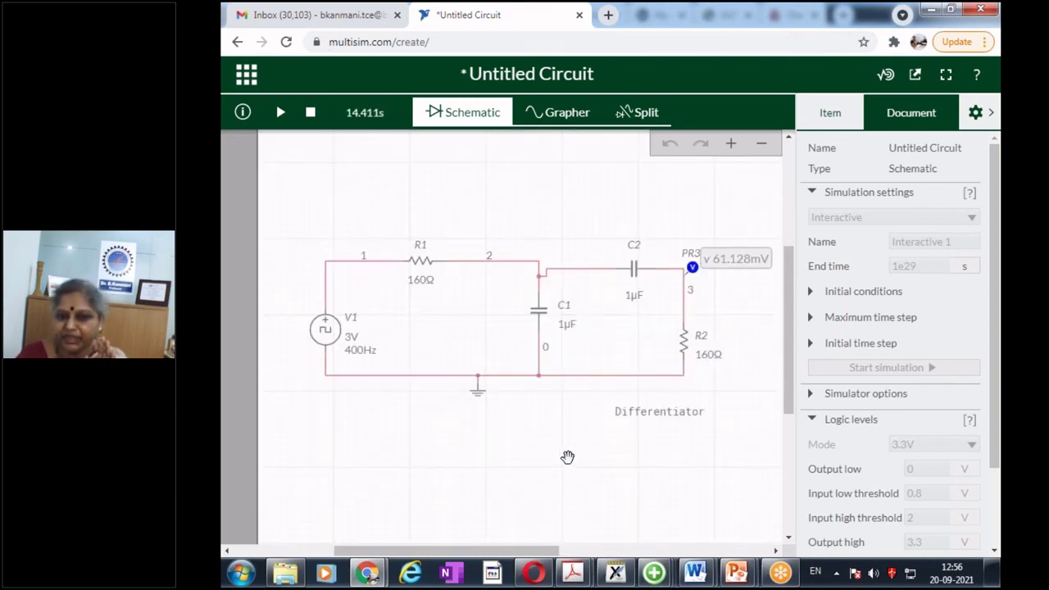
# - Switch to Xournal, review the handwritten h(t) and g(t) equations, and maximize its window
pyautogui.click(623, 580)
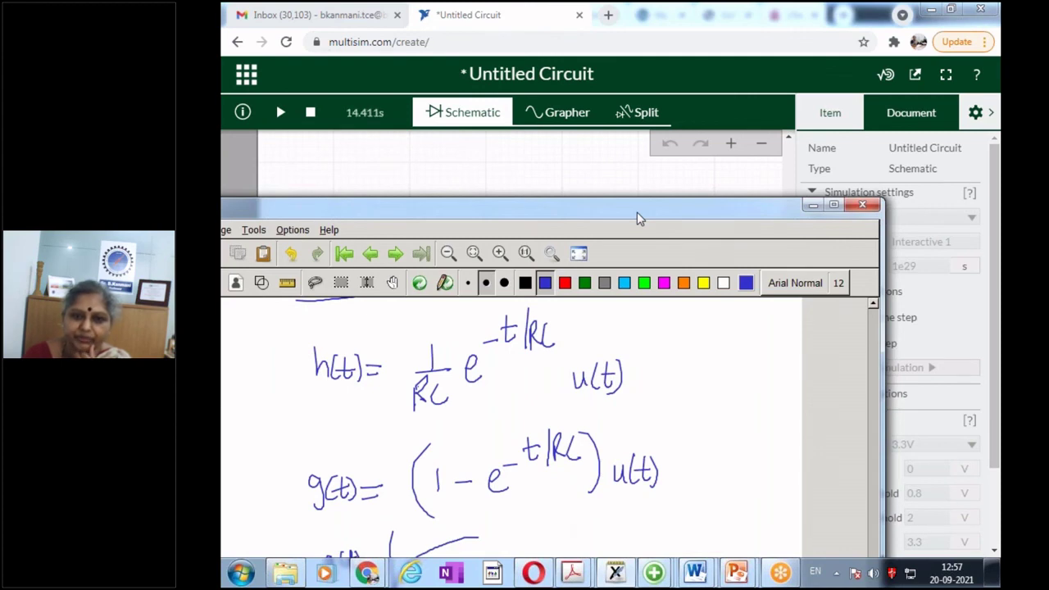
pyautogui.moveTo(637, 211); pyautogui.dragTo(648, 119)
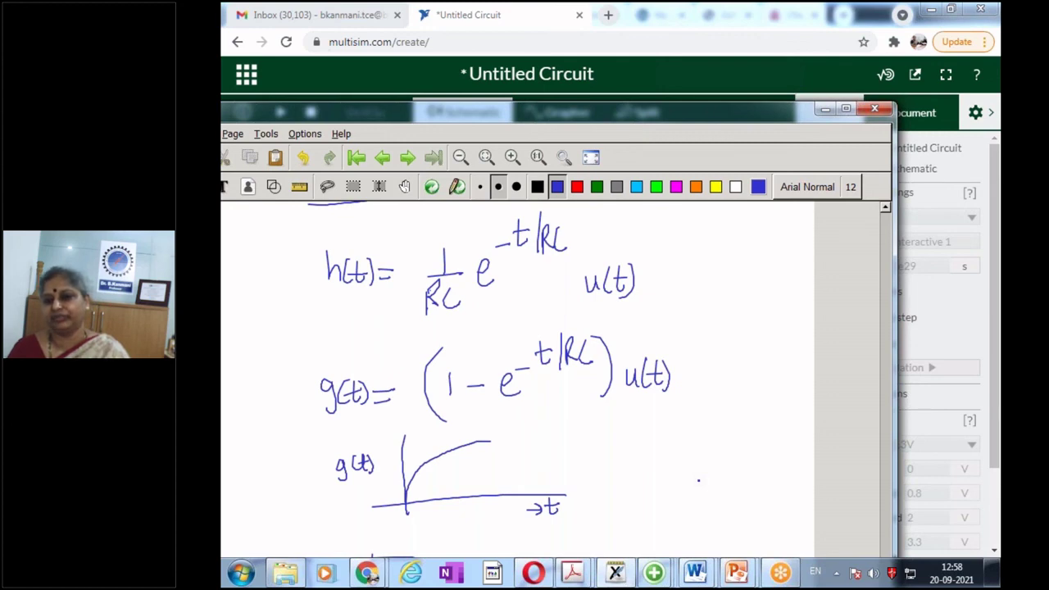
pyautogui.scroll(-1, 689, 510)
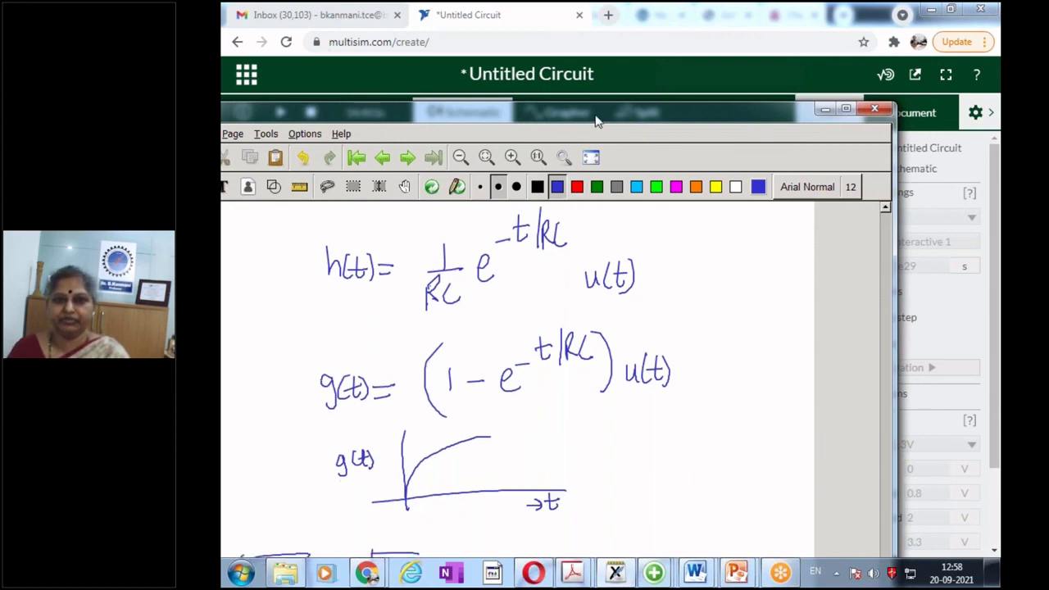
pyautogui.moveTo(595, 110); pyautogui.dragTo(586, 3)
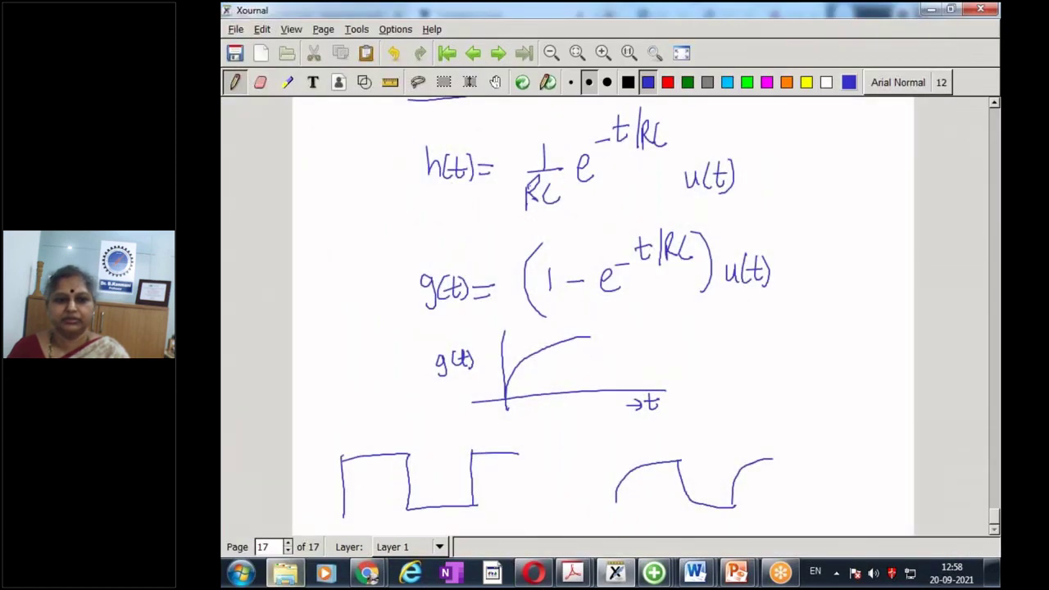
# - Add page 18 after the step-response notes and handwrite the heading "HW" near its top
pyautogui.click(288, 549)
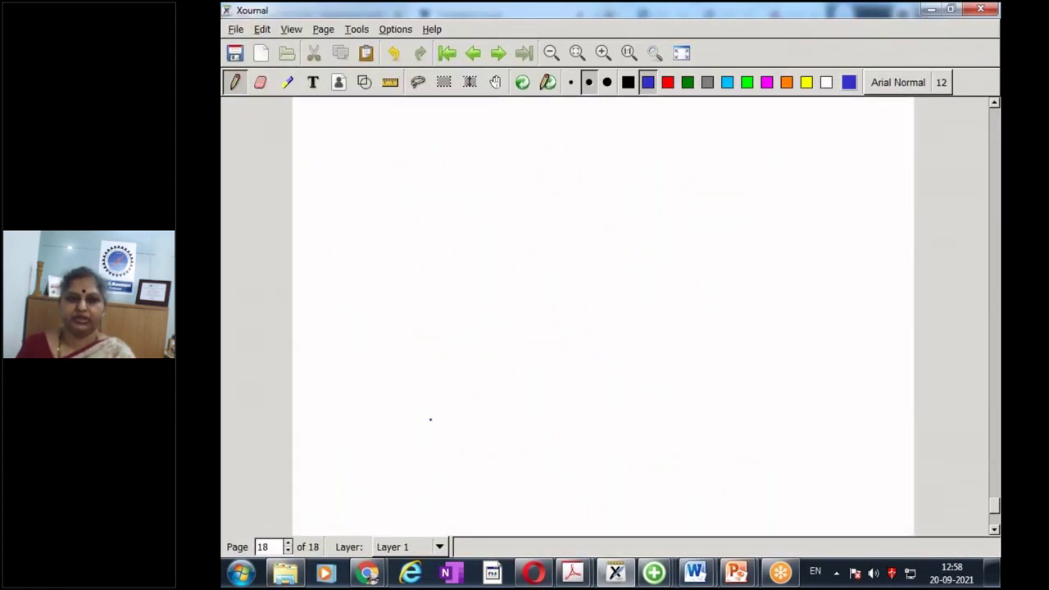
pyautogui.moveTo(363, 188); pyautogui.dragTo(364, 214)
pyautogui.moveTo(374, 188)
pyautogui.mouseDown()
pyautogui.moveTo(374, 210)
pyautogui.moveTo(400, 204)
pyautogui.moveTo(409, 184)
pyautogui.mouseUp()
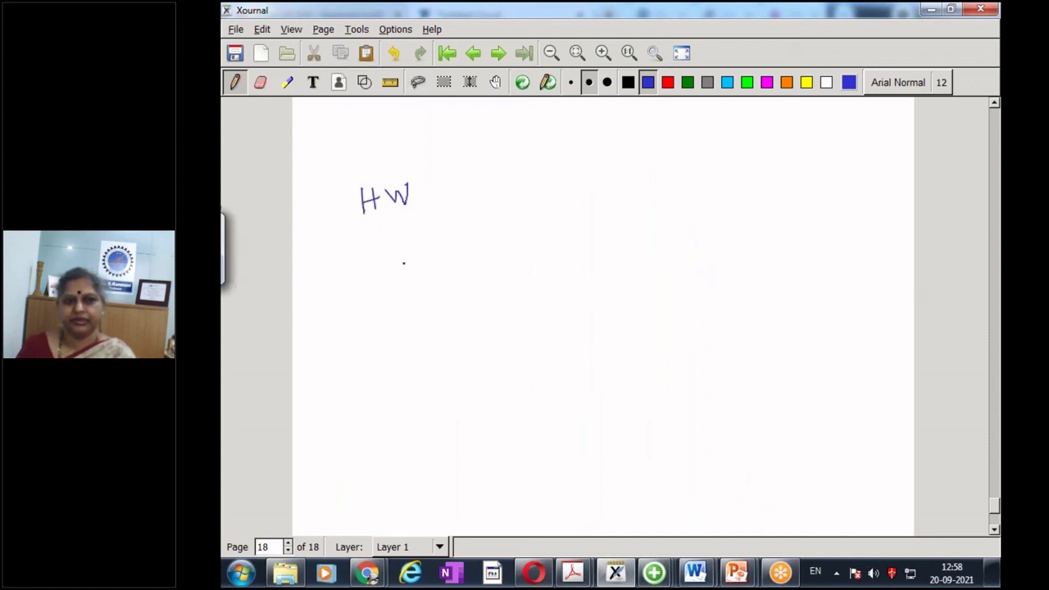
# - Handwrite the component values "R = 300 Ω" and "C = 1 µF" on two lines below the HW heading
pyautogui.moveTo(403, 254); pyautogui.dragTo(403, 288)
pyautogui.moveTo(403, 254)
pyautogui.mouseDown()
pyautogui.moveTo(421, 286)
pyautogui.moveTo(441, 272)
pyautogui.moveTo(447, 282)
pyautogui.mouseUp()
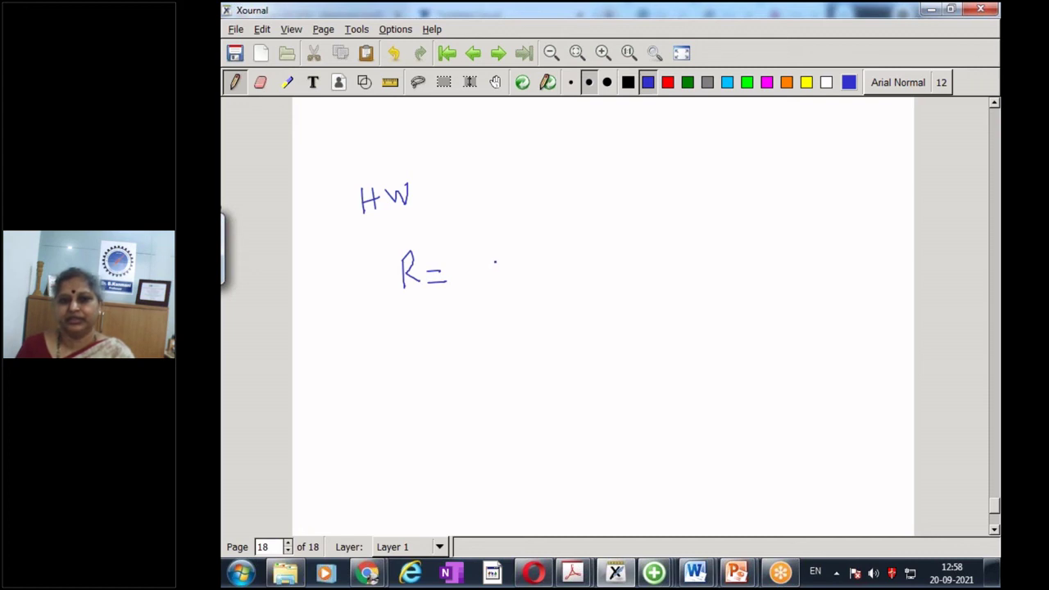
pyautogui.moveTo(491, 256)
pyautogui.mouseDown()
pyautogui.moveTo(489, 282)
pyautogui.moveTo(521, 257)
pyautogui.mouseUp()
pyautogui.moveTo(544, 254)
pyautogui.mouseDown()
pyautogui.moveTo(536, 261)
pyautogui.moveTo(583, 264)
pyautogui.mouseUp()
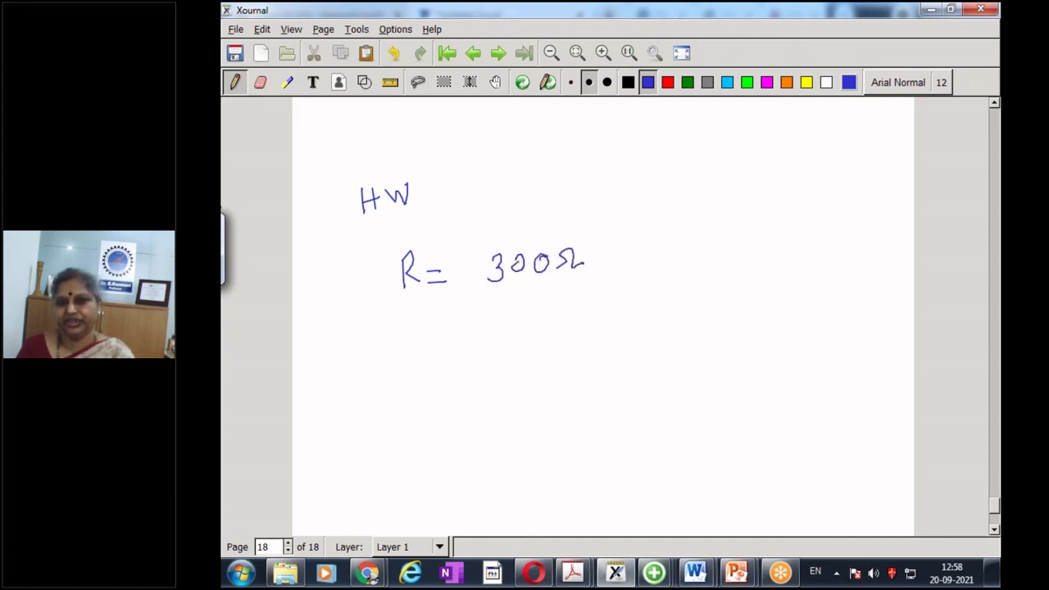
pyautogui.moveTo(416, 333)
pyautogui.mouseDown()
pyautogui.moveTo(420, 361)
pyautogui.moveTo(451, 344)
pyautogui.moveTo(456, 357)
pyautogui.mouseUp()
pyautogui.moveTo(499, 326)
pyautogui.mouseDown()
pyautogui.moveTo(497, 366)
pyautogui.moveTo(530, 343)
pyautogui.moveTo(536, 361)
pyautogui.moveTo(551, 328)
pyautogui.moveTo(552, 342)
pyautogui.mouseUp()
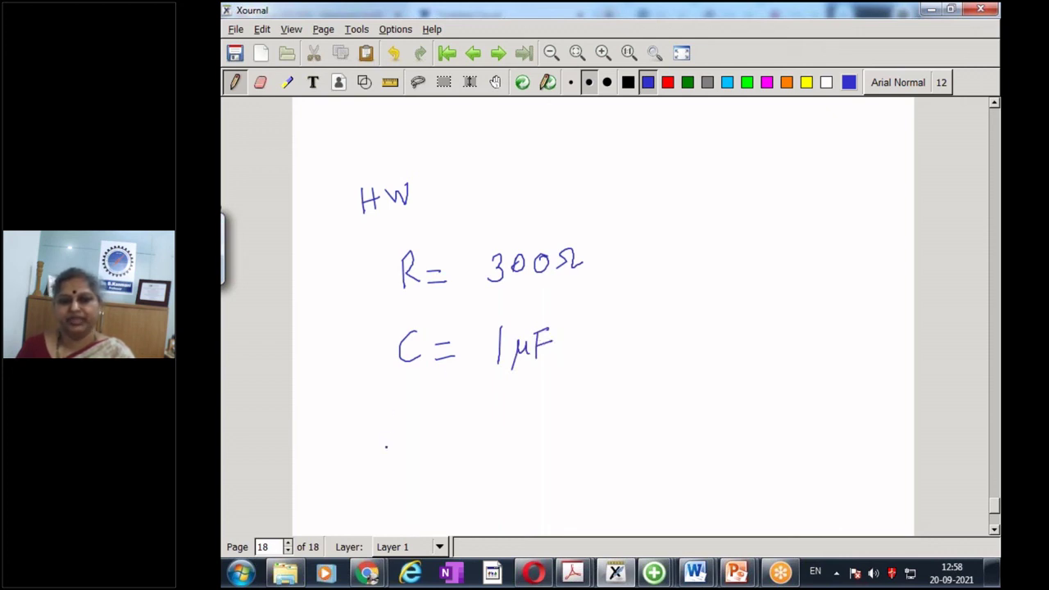
# - Sketch an RC circuit with a series resistor and a shunt capacitor below the component values
pyautogui.moveTo(391, 426); pyautogui.dragTo(390, 443)
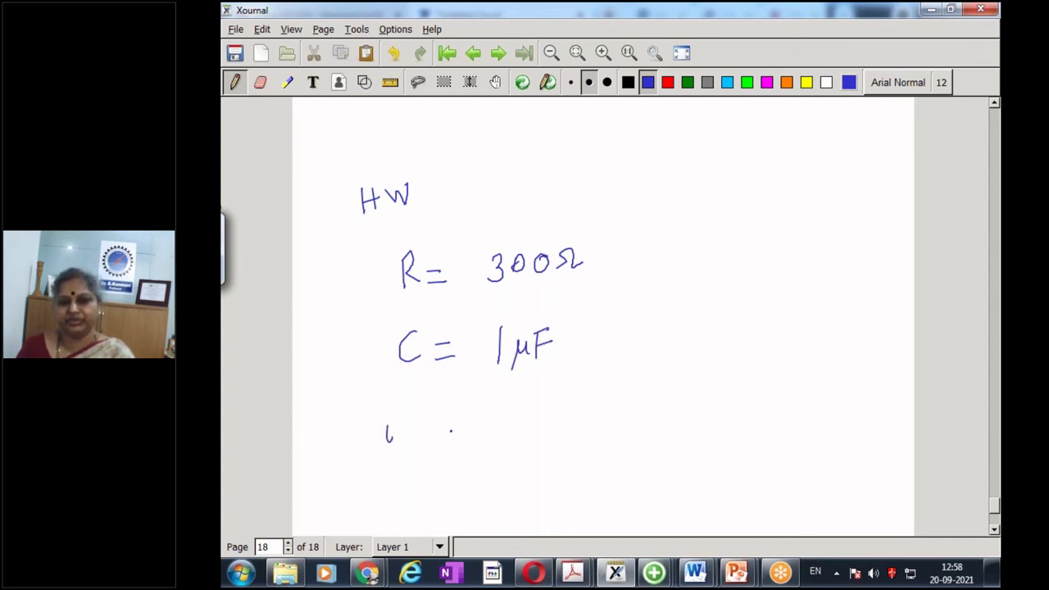
pyautogui.hotkey('ctrl', 'z')
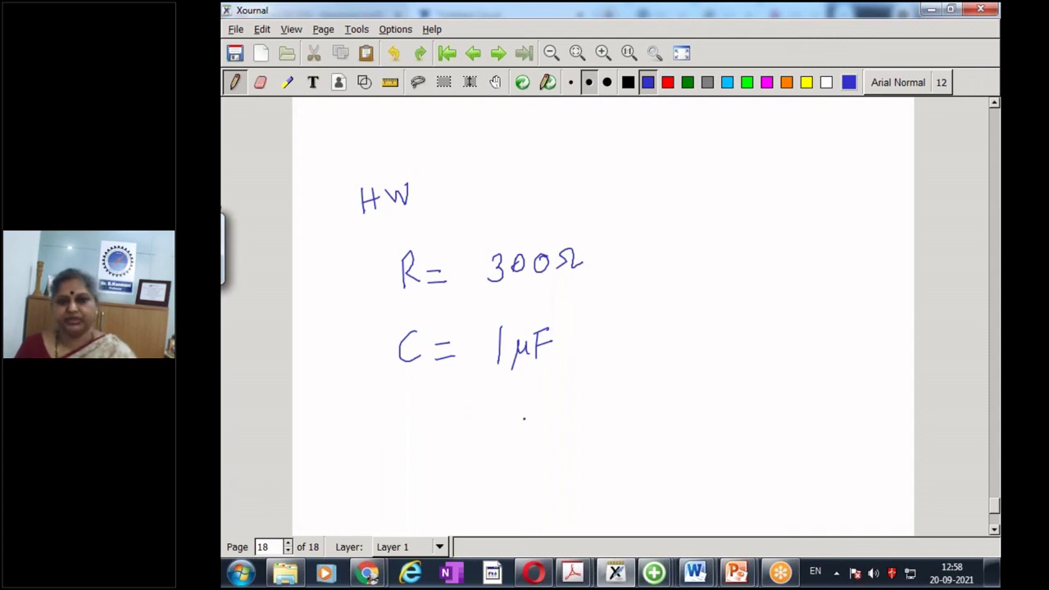
pyautogui.moveTo(497, 422)
pyautogui.mouseDown()
pyautogui.moveTo(608, 405)
pyautogui.moveTo(595, 433)
pyautogui.moveTo(612, 431)
pyautogui.moveTo(599, 463)
pyautogui.mouseUp()
pyautogui.moveTo(521, 469); pyautogui.dragTo(640, 459)
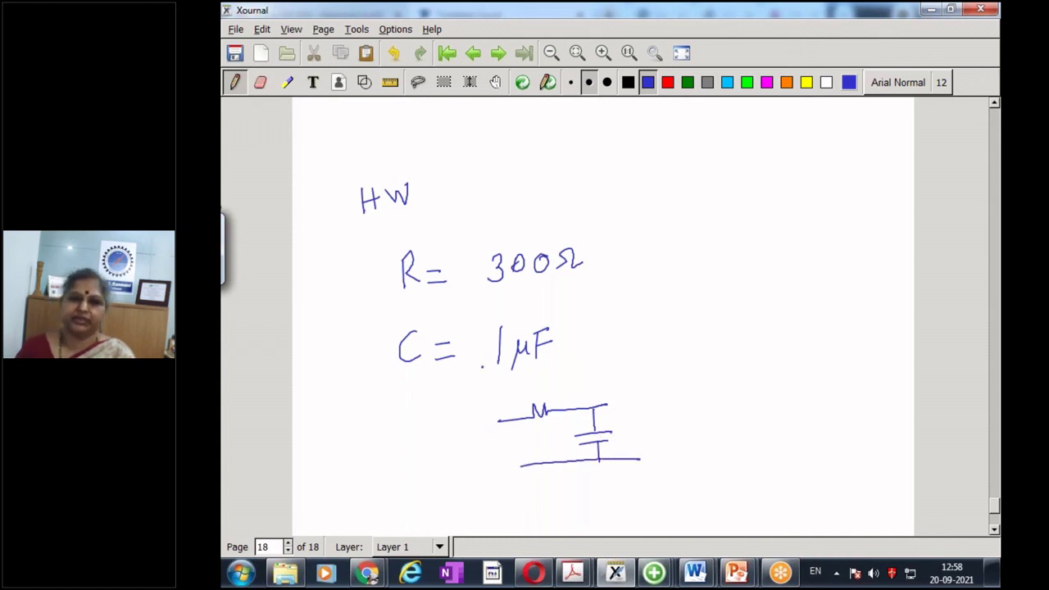
# - Handwrite the input "sin( )" with "10V, 1 KHz" beneath it beside and below the first RC circuit, and add "O/P" on the same line
pyautogui.scroll(-2, 482, 366)
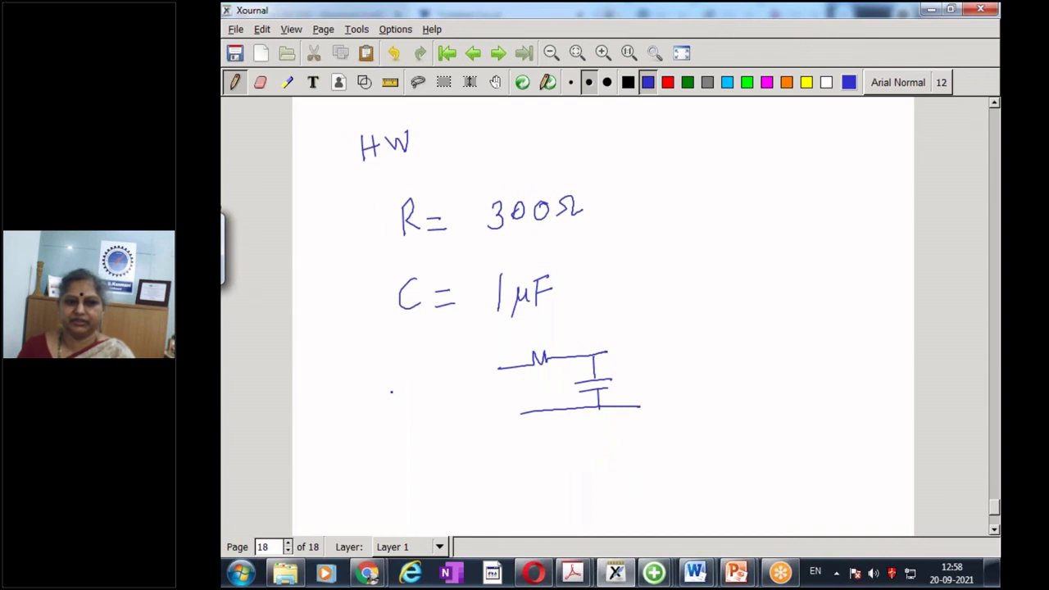
pyautogui.moveTo(358, 403)
pyautogui.mouseDown()
pyautogui.moveTo(345, 418)
pyautogui.moveTo(415, 420)
pyautogui.mouseUp()
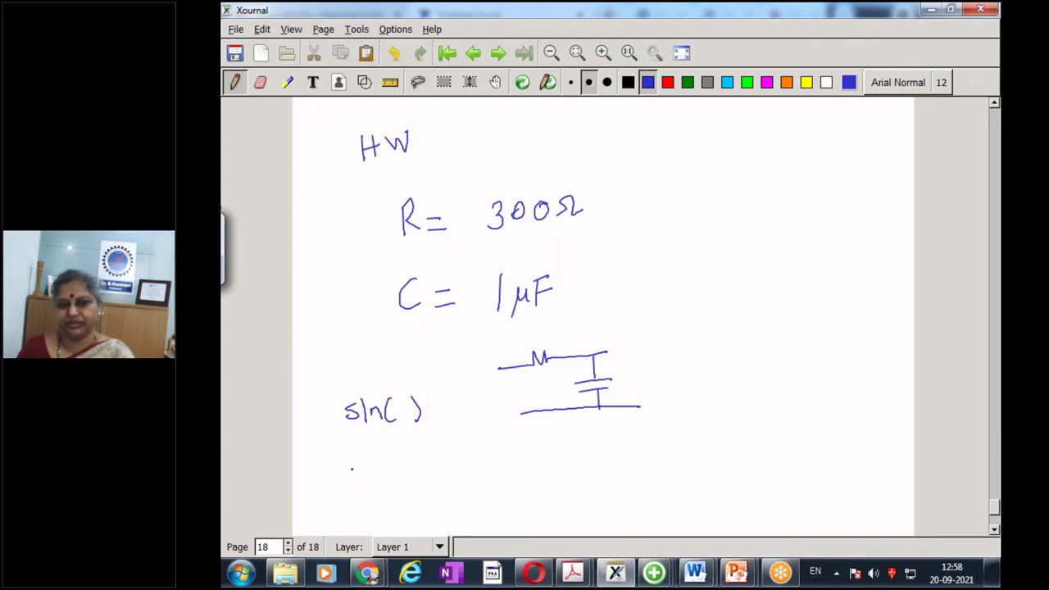
pyautogui.moveTo(350, 468); pyautogui.dragTo(350, 490)
pyautogui.moveTo(362, 470)
pyautogui.mouseDown()
pyautogui.moveTo(356, 484)
pyautogui.moveTo(362, 471)
pyautogui.mouseUp()
pyautogui.moveTo(370, 468)
pyautogui.mouseDown()
pyautogui.moveTo(374, 487)
pyautogui.moveTo(379, 466)
pyautogui.moveTo(392, 507)
pyautogui.mouseUp()
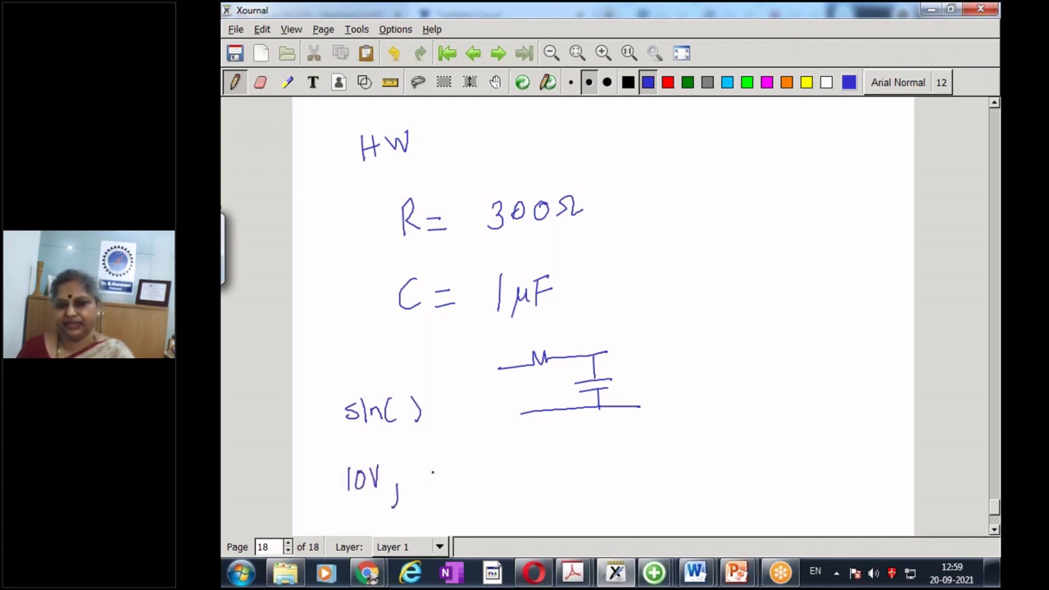
pyautogui.moveTo(431, 468)
pyautogui.mouseDown()
pyautogui.moveTo(429, 490)
pyautogui.moveTo(447, 472)
pyautogui.moveTo(446, 488)
pyautogui.mouseUp()
pyautogui.moveTo(461, 470)
pyautogui.mouseDown()
pyautogui.moveTo(463, 488)
pyautogui.moveTo(479, 488)
pyautogui.moveTo(479, 479)
pyautogui.moveTo(496, 489)
pyautogui.mouseUp()
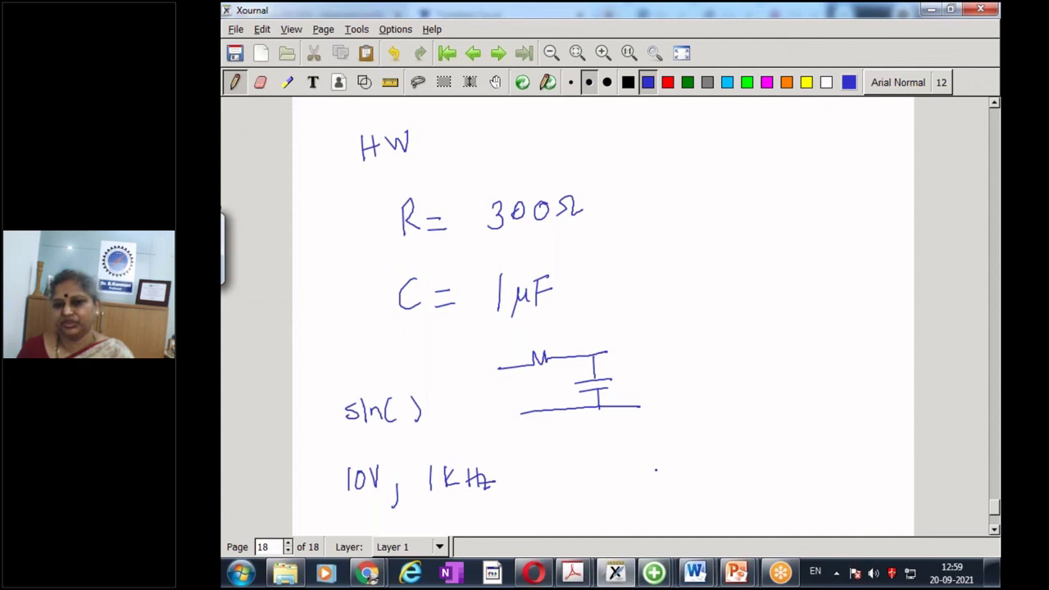
pyautogui.moveTo(654, 464)
pyautogui.mouseDown()
pyautogui.moveTo(672, 485)
pyautogui.moveTo(674, 477)
pyautogui.mouseUp()
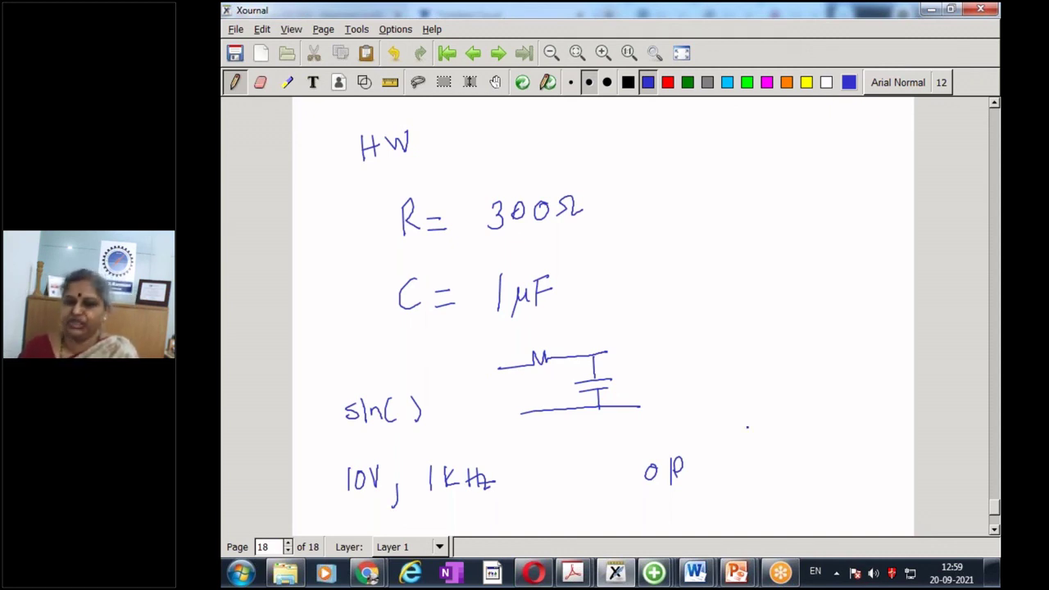
# - Sketch a second circuit below the 10V, 1 KHz line with a series capacitor labelled C and a shunt resistor labelled R
pyautogui.scroll(-5, 594, 471)
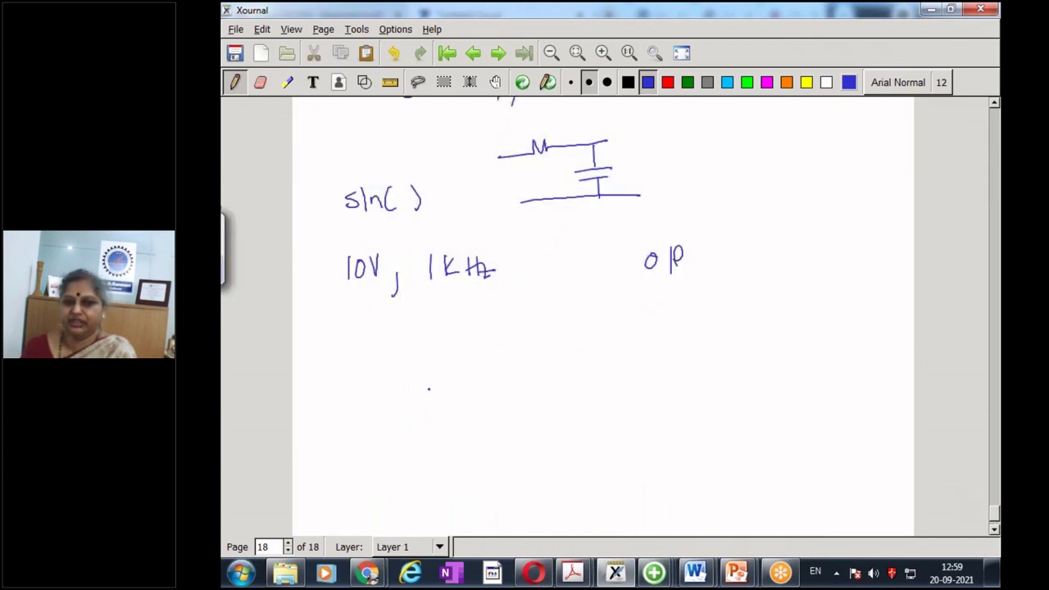
pyautogui.moveTo(426, 387)
pyautogui.mouseDown()
pyautogui.moveTo(484, 382)
pyautogui.moveTo(483, 397)
pyautogui.moveTo(494, 398)
pyautogui.moveTo(606, 378)
pyautogui.moveTo(564, 407)
pyautogui.moveTo(560, 478)
pyautogui.mouseUp()
pyautogui.moveTo(443, 477); pyautogui.dragTo(601, 473)
pyautogui.moveTo(574, 416)
pyautogui.mouseDown()
pyautogui.moveTo(573, 446)
pyautogui.moveTo(596, 443)
pyautogui.mouseUp()
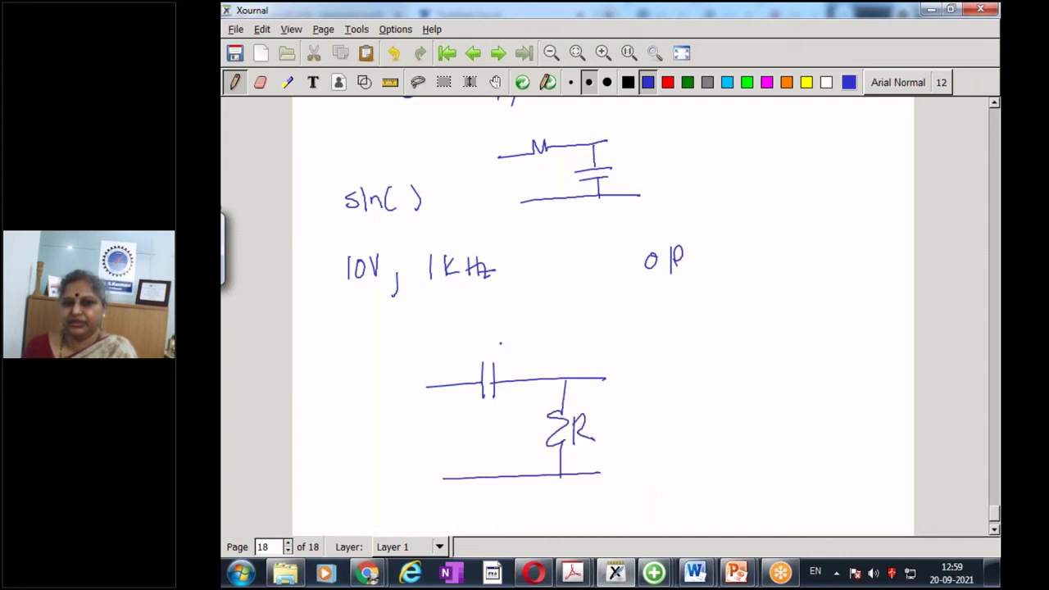
pyautogui.moveTo(500, 338); pyautogui.dragTo(500, 355)
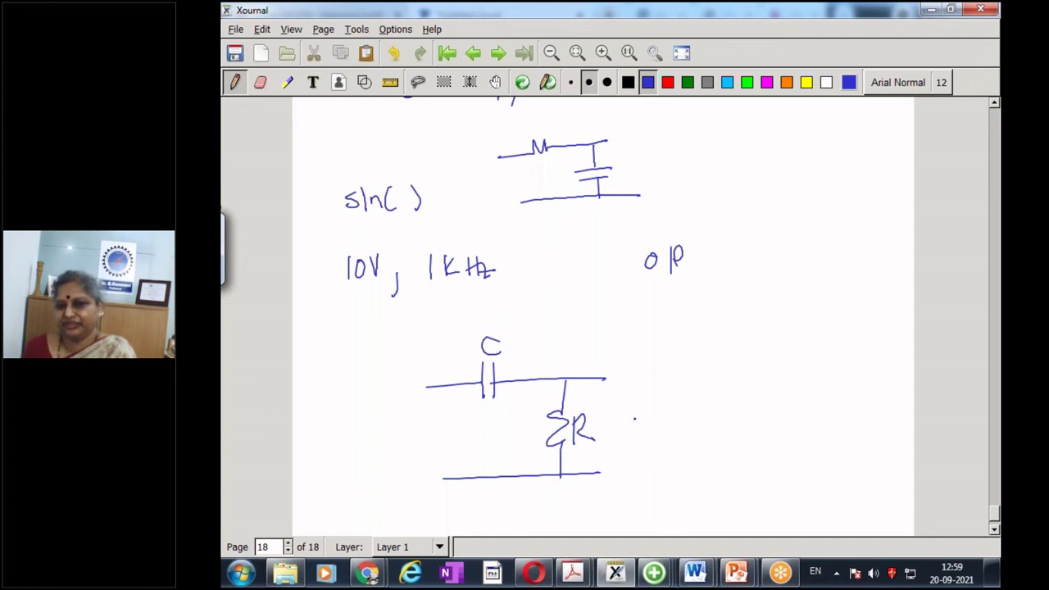
# - Write "160 Ω" beside R and "1 µF" beside C in the second circuit, and sketch a two-pulse square wave at its input
pyautogui.moveTo(635, 418); pyautogui.dragTo(635, 438)
pyautogui.moveTo(654, 416)
pyautogui.mouseDown()
pyautogui.moveTo(648, 434)
pyautogui.moveTo(660, 421)
pyautogui.moveTo(699, 428)
pyautogui.mouseUp()
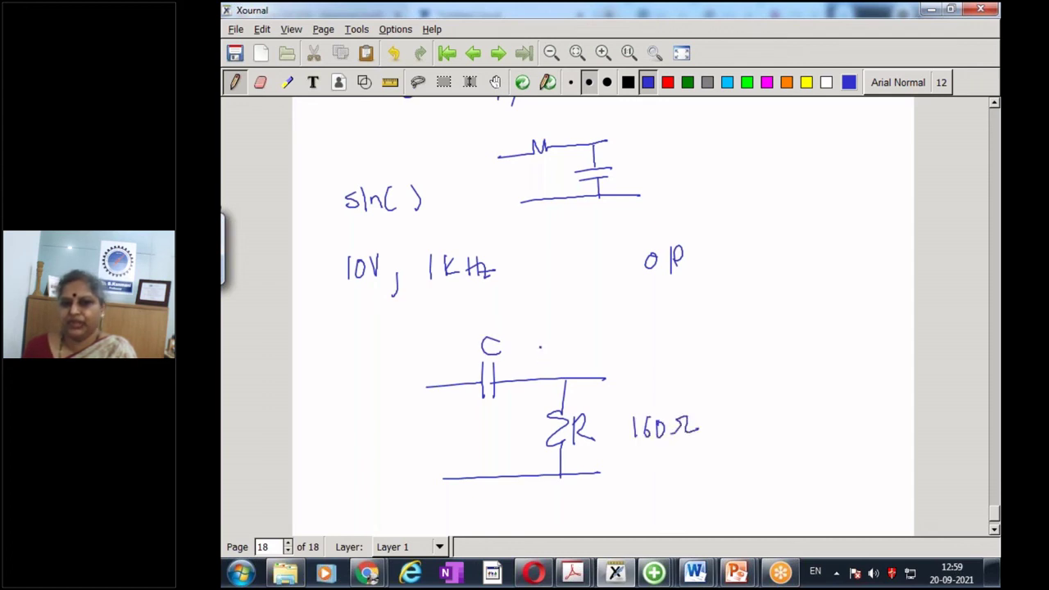
pyautogui.moveTo(530, 332)
pyautogui.mouseDown()
pyautogui.moveTo(530, 355)
pyautogui.moveTo(559, 354)
pyautogui.moveTo(573, 328)
pyautogui.moveTo(574, 340)
pyautogui.mouseUp()
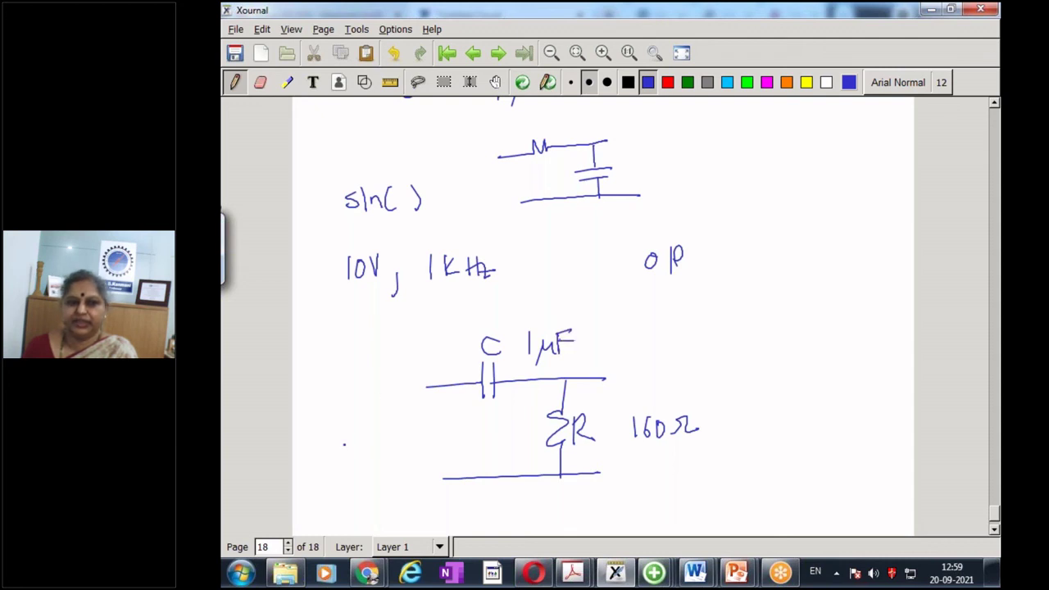
pyautogui.moveTo(320, 457)
pyautogui.mouseDown()
pyautogui.moveTo(342, 454)
pyautogui.moveTo(342, 416)
pyautogui.moveTo(411, 456)
pyautogui.moveTo(417, 415)
pyautogui.moveTo(395, 456)
pyautogui.mouseUp()
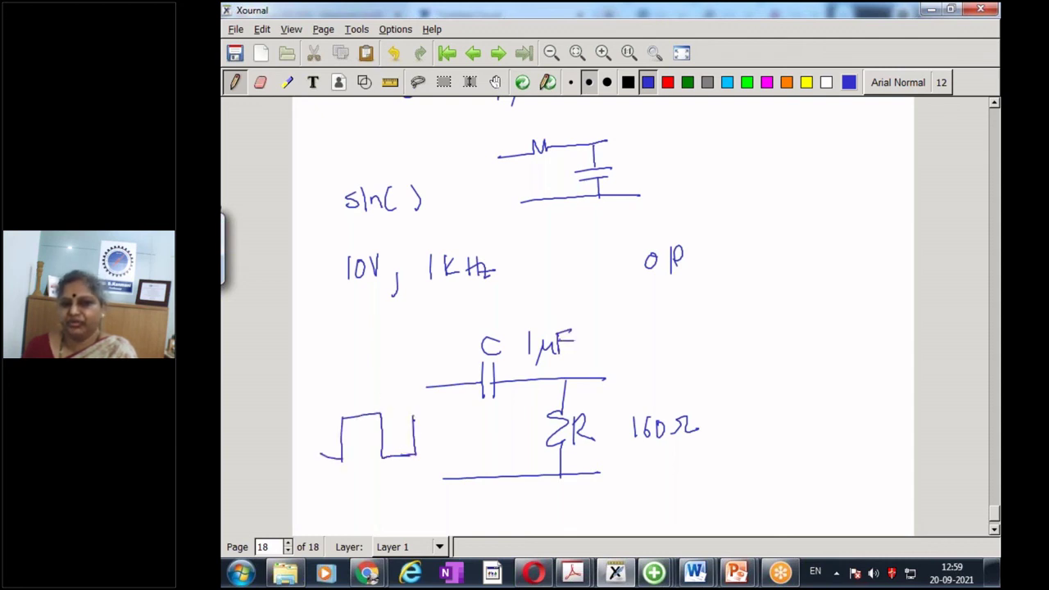
pyautogui.moveTo(416, 416)
pyautogui.mouseDown()
pyautogui.moveTo(442, 456)
pyautogui.moveTo(460, 451)
pyautogui.mouseUp()
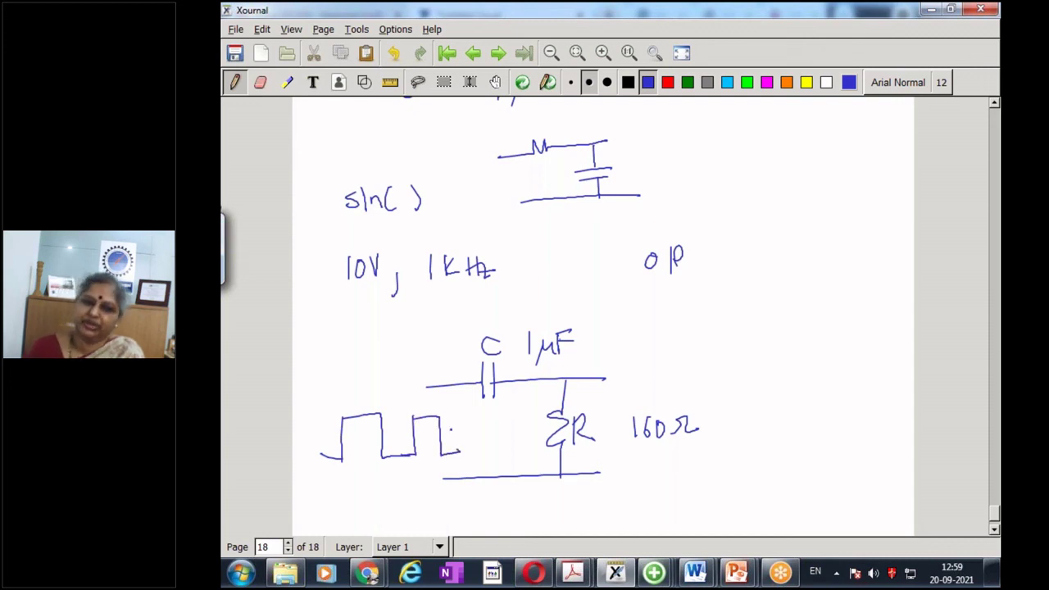